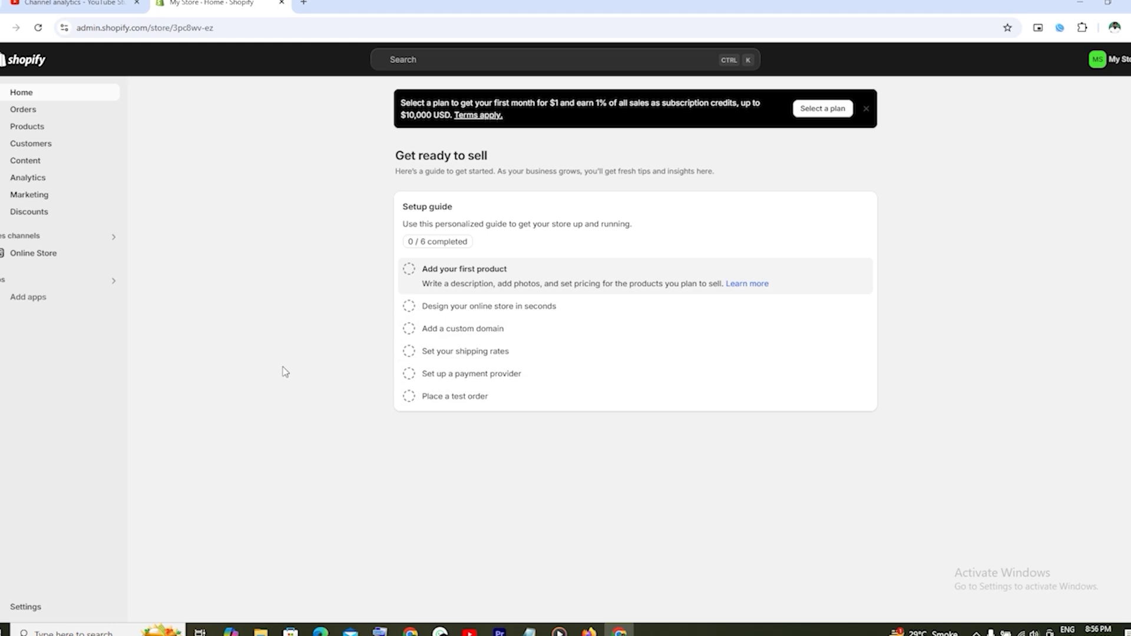
# Open the public view of the online store and look over its home page
pyautogui.click(50, 257)
pyautogui.click(52, 264)
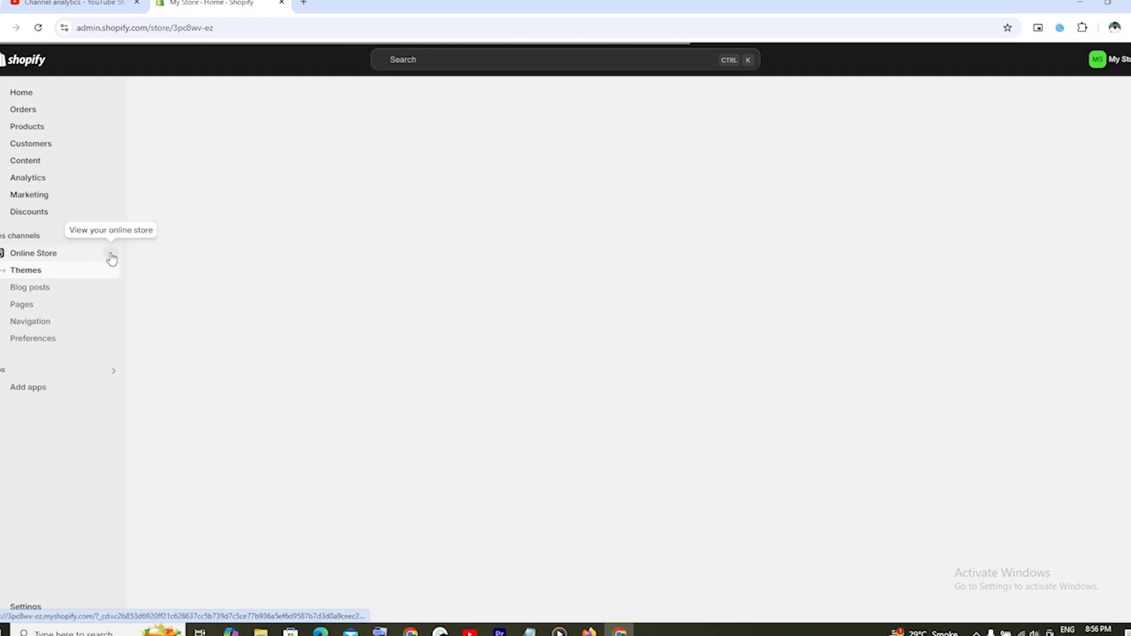
pyautogui.click(111, 259)
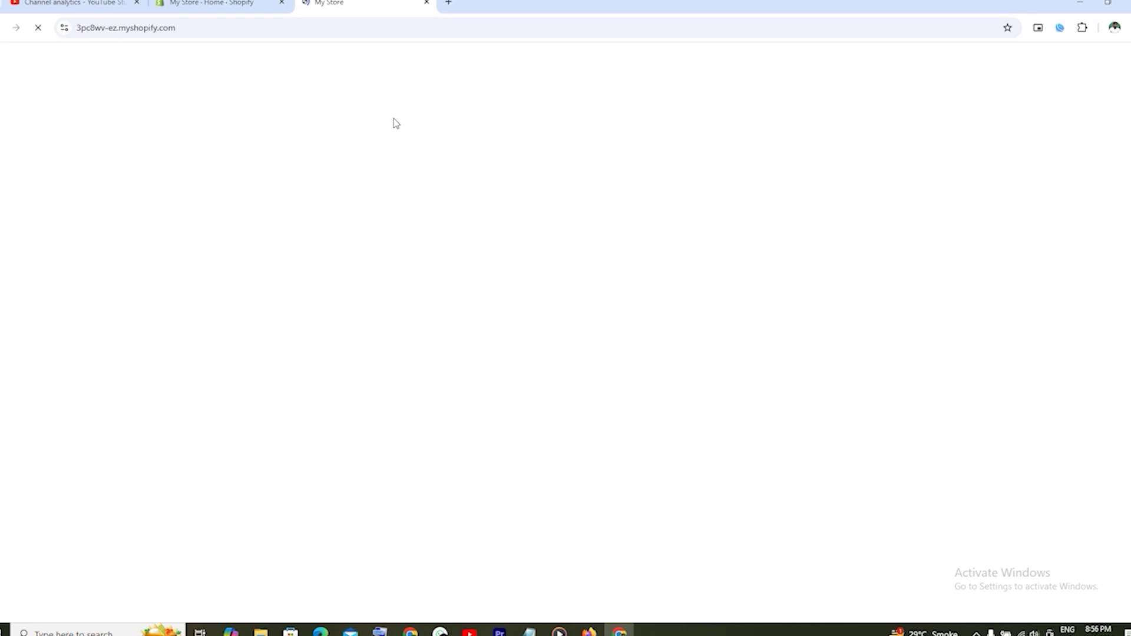
pyautogui.scroll(-6, 651, 242)
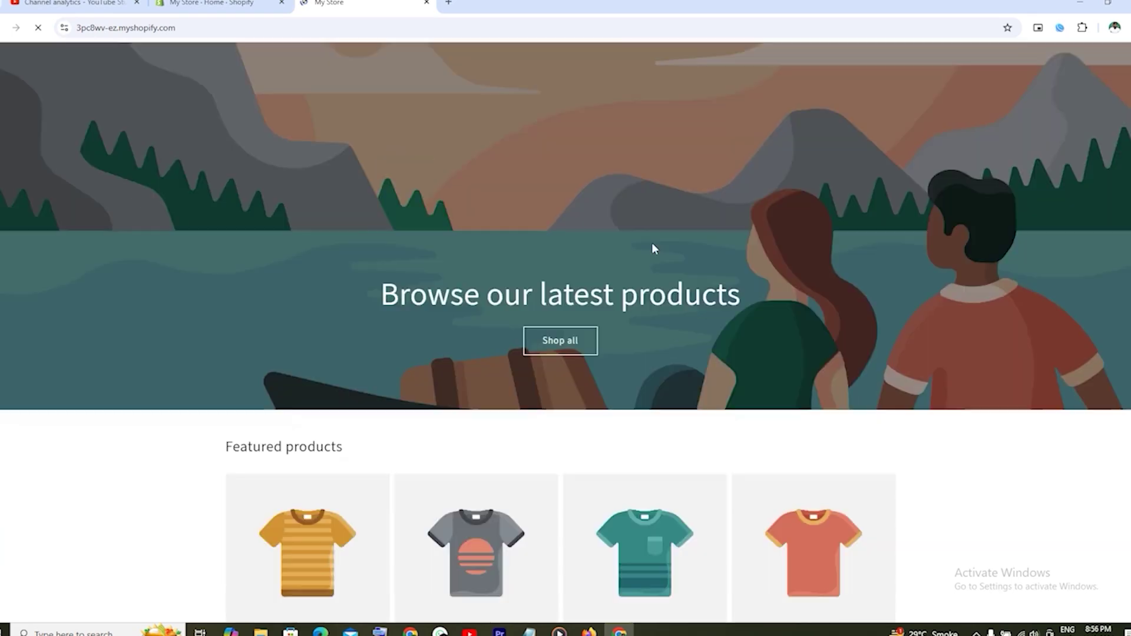
pyautogui.scroll(6, 651, 242)
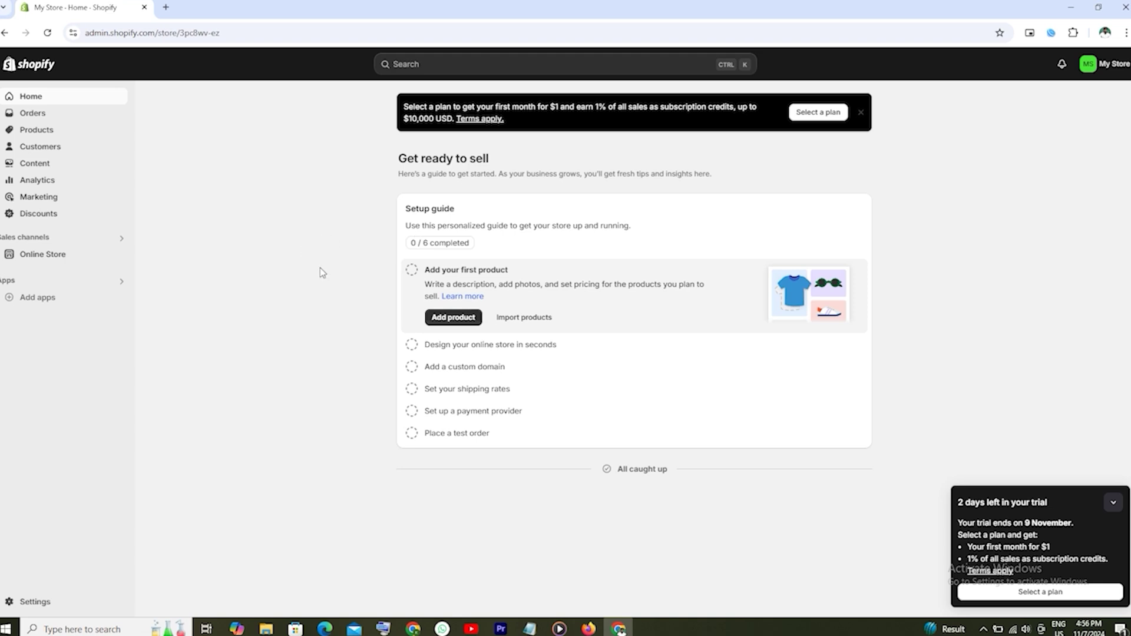
# Open the online store's themes page and examine the current theme and the popular free themes on offer
pyautogui.click(54, 258)
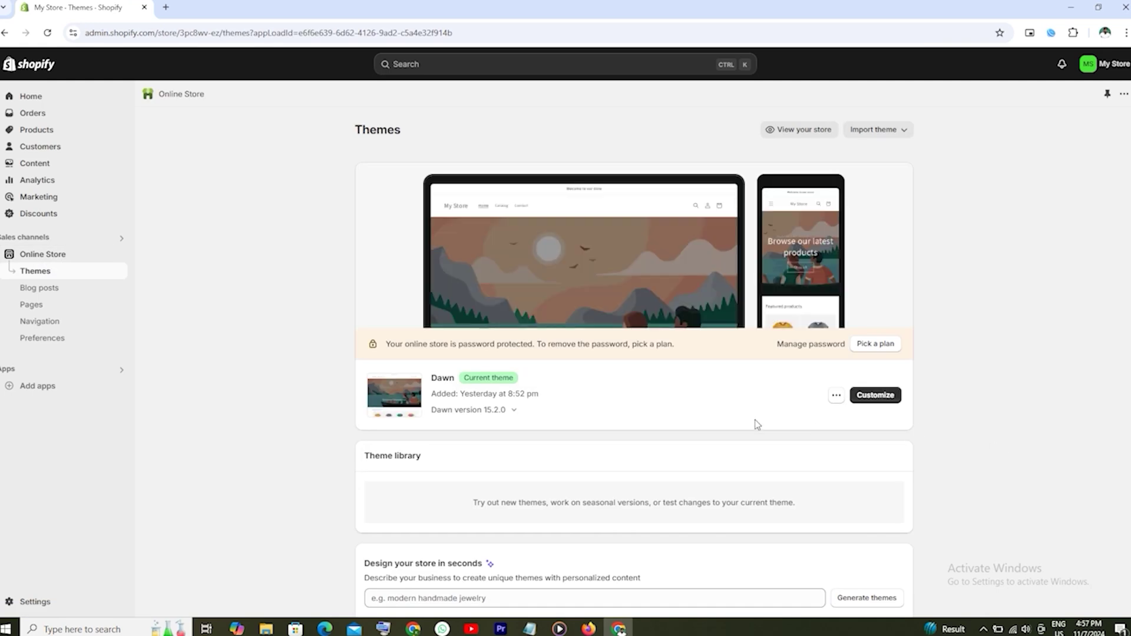
pyautogui.scroll(-6, 1030, 448)
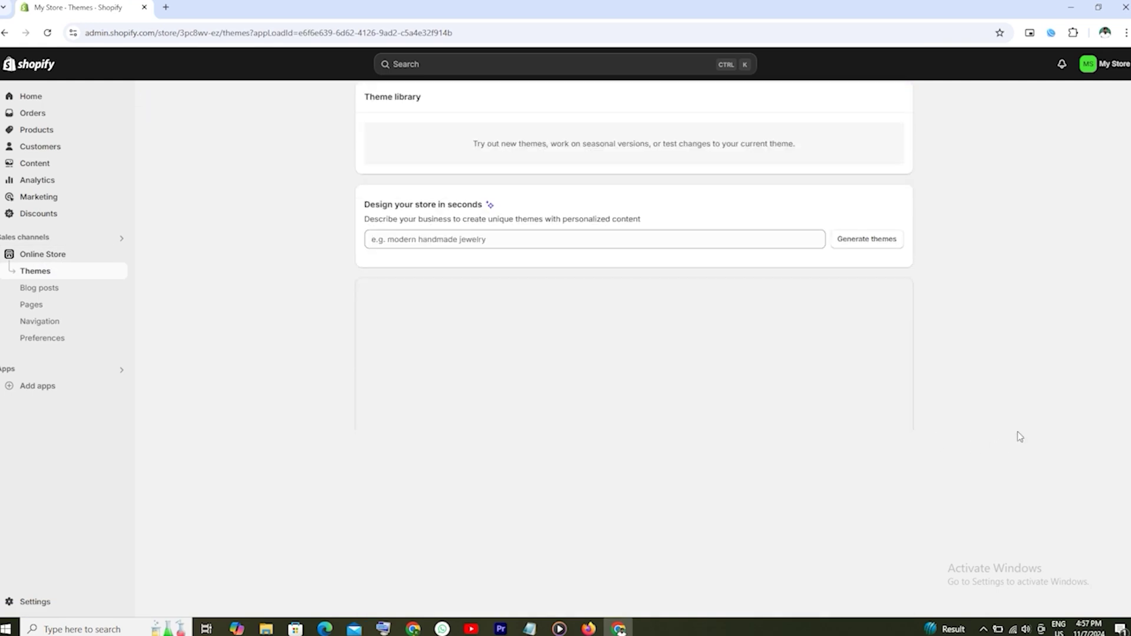
pyautogui.scroll(-3, 1020, 436)
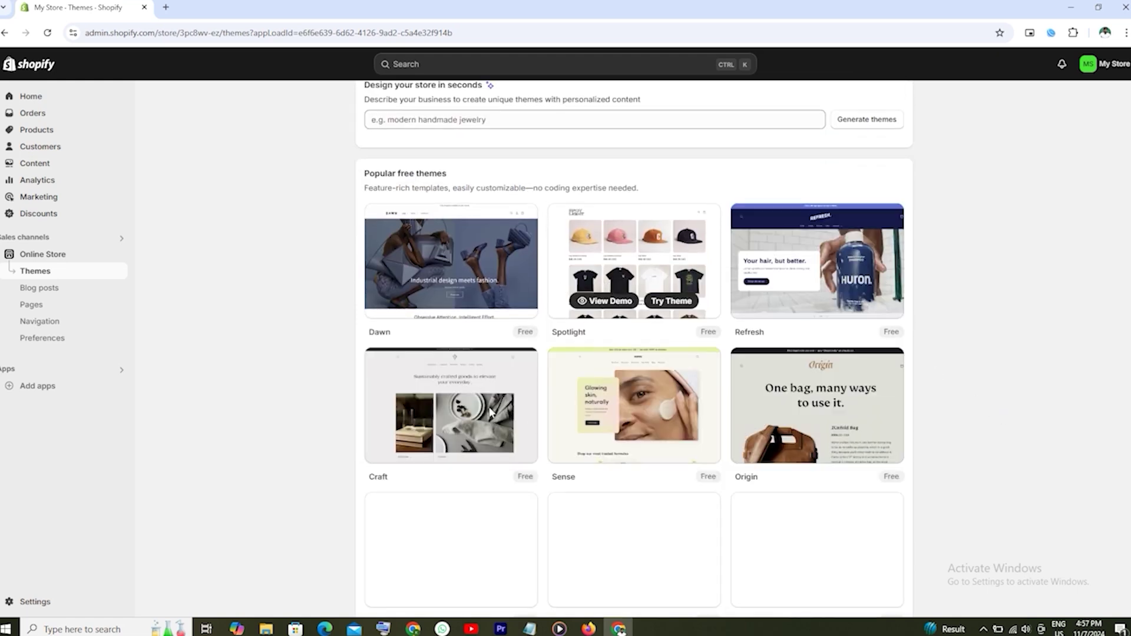
pyautogui.scroll(-3, 663, 400)
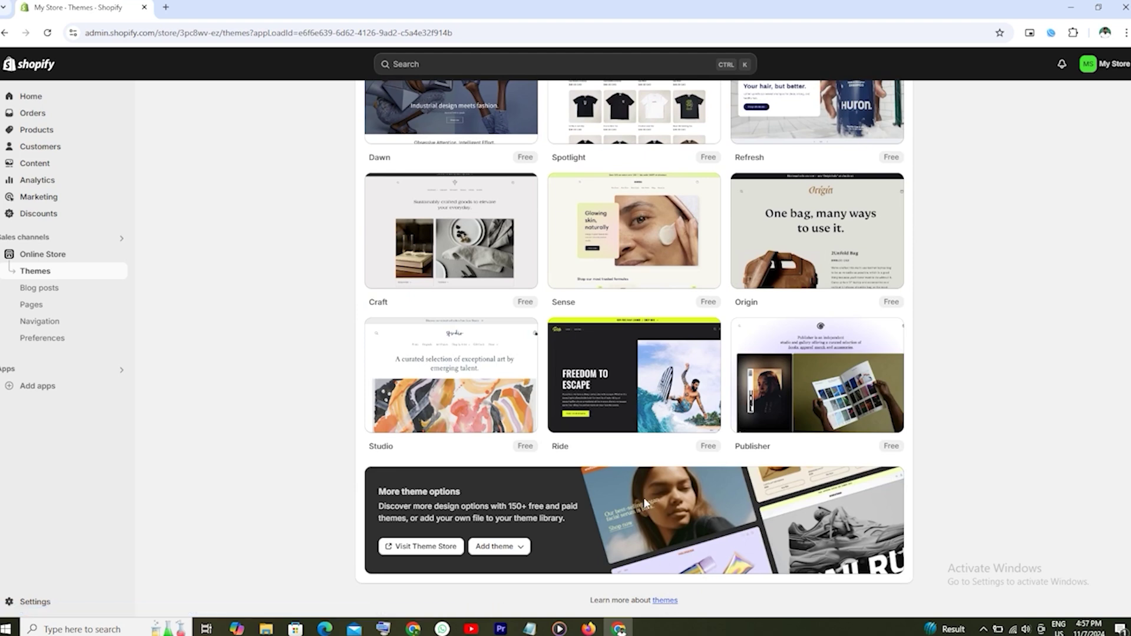
pyautogui.scroll(2, 643, 497)
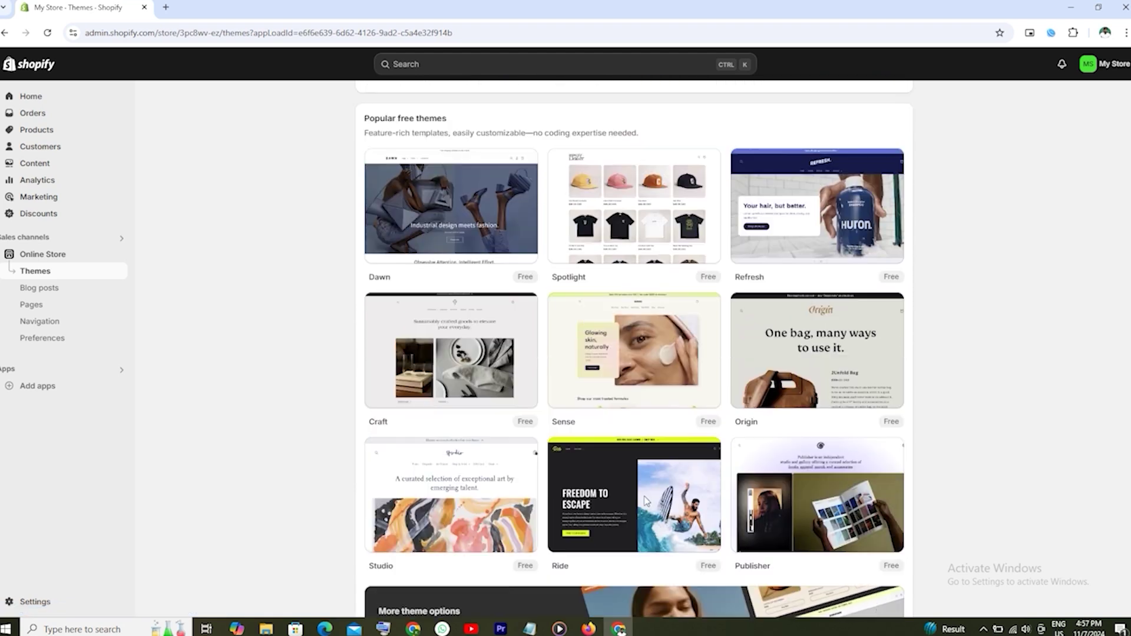
pyautogui.scroll(3, 646, 501)
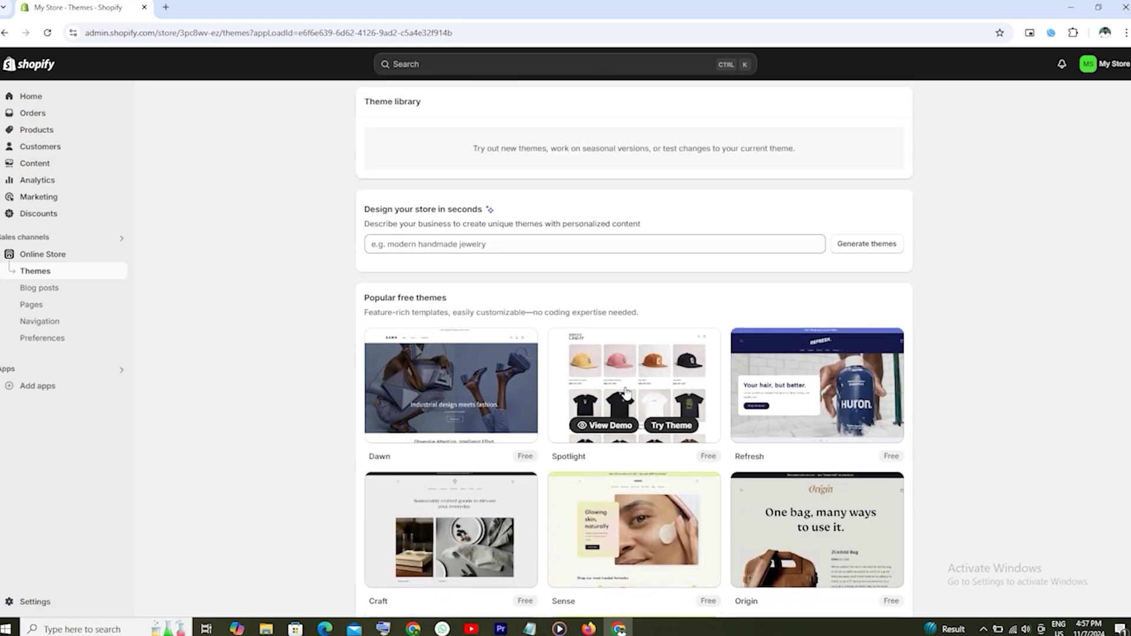
pyautogui.scroll(-3, 819, 429)
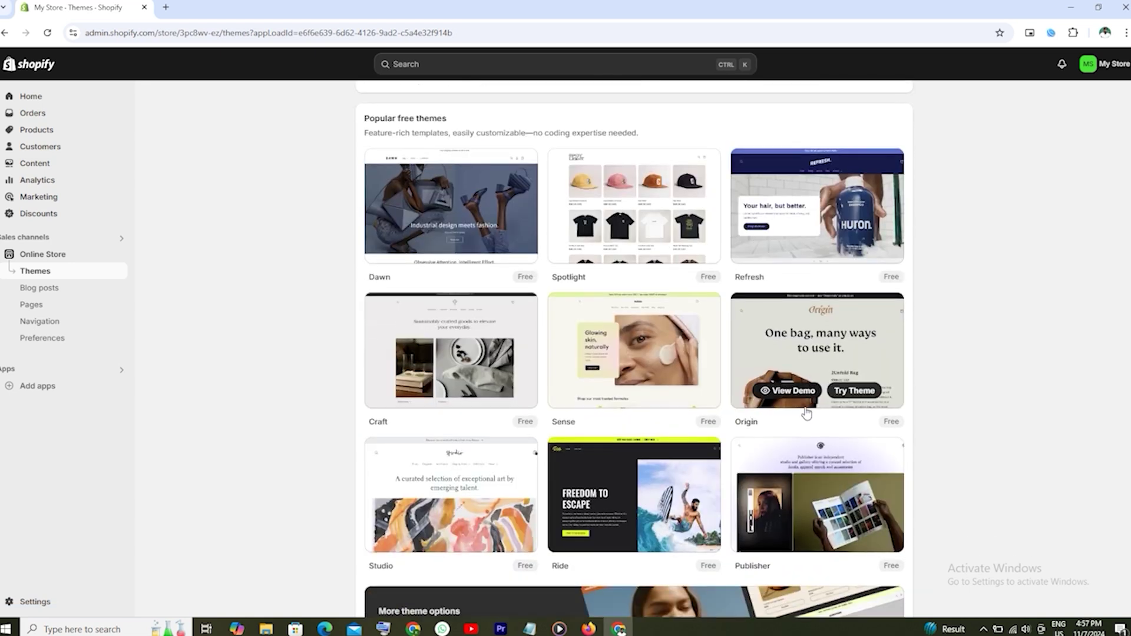
pyautogui.scroll(-2, 654, 421)
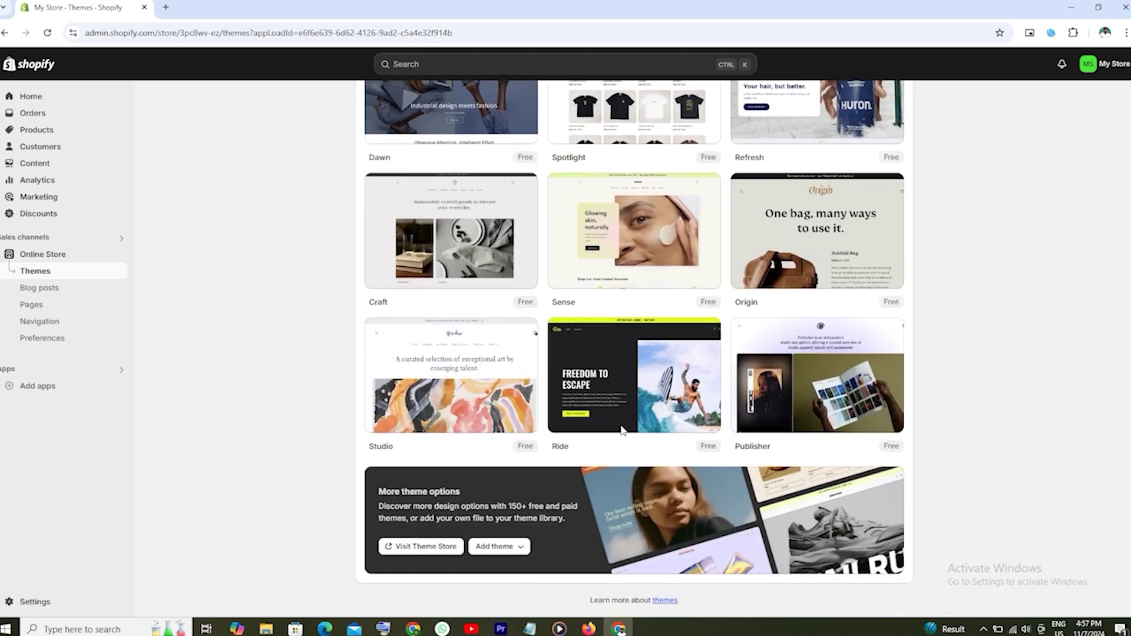
pyautogui.scroll(2, 654, 421)
pyautogui.scroll(1, 653, 422)
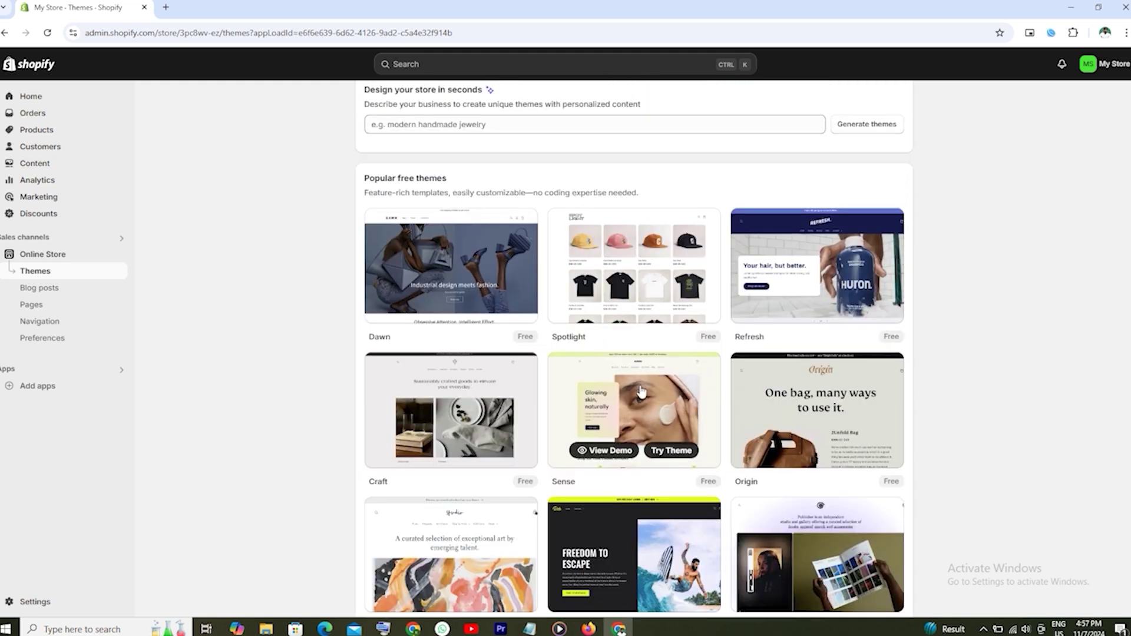
pyautogui.scroll(6, 636, 406)
pyautogui.scroll(1, 636, 406)
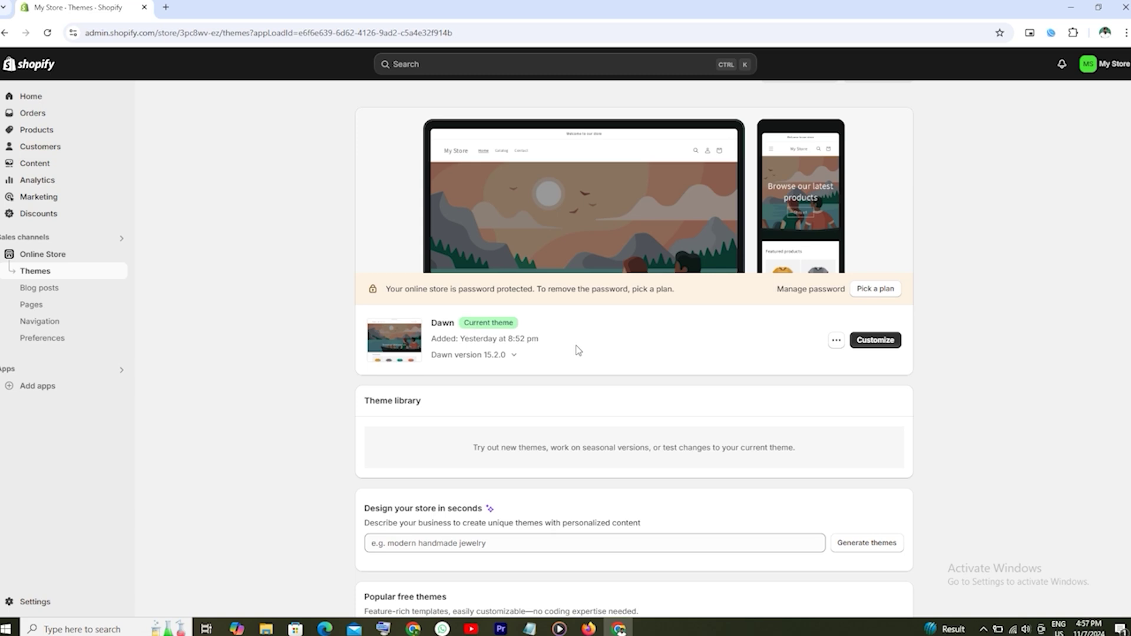
pyautogui.scroll(-8, 585, 348)
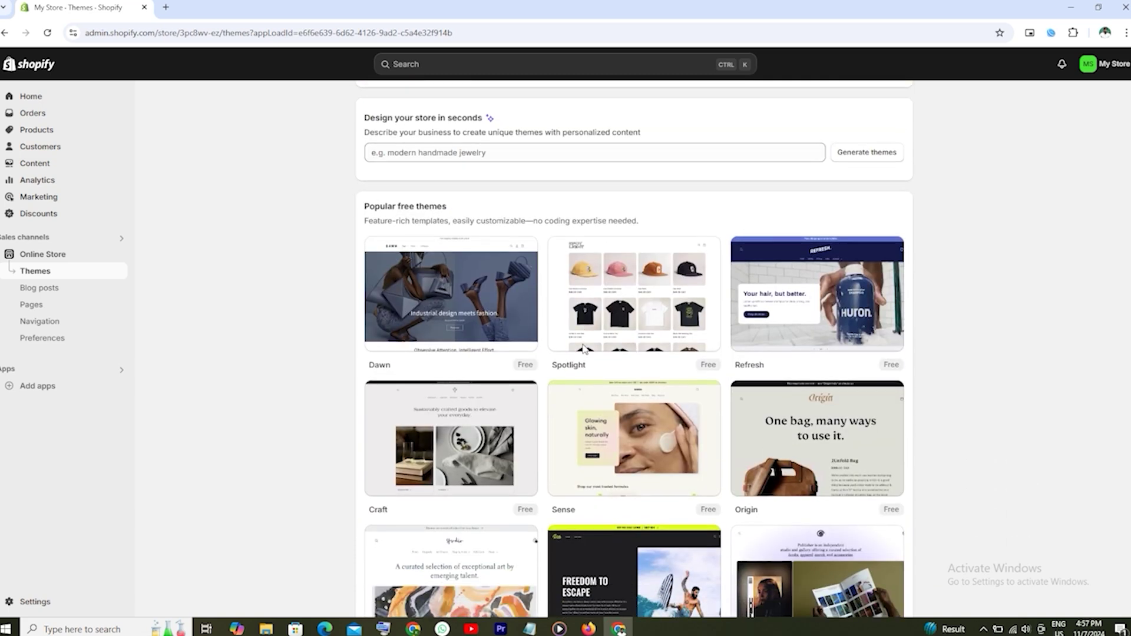
# Try the free Sense theme and publish it in place of the current theme Dawn
pyautogui.moveTo(649, 394)
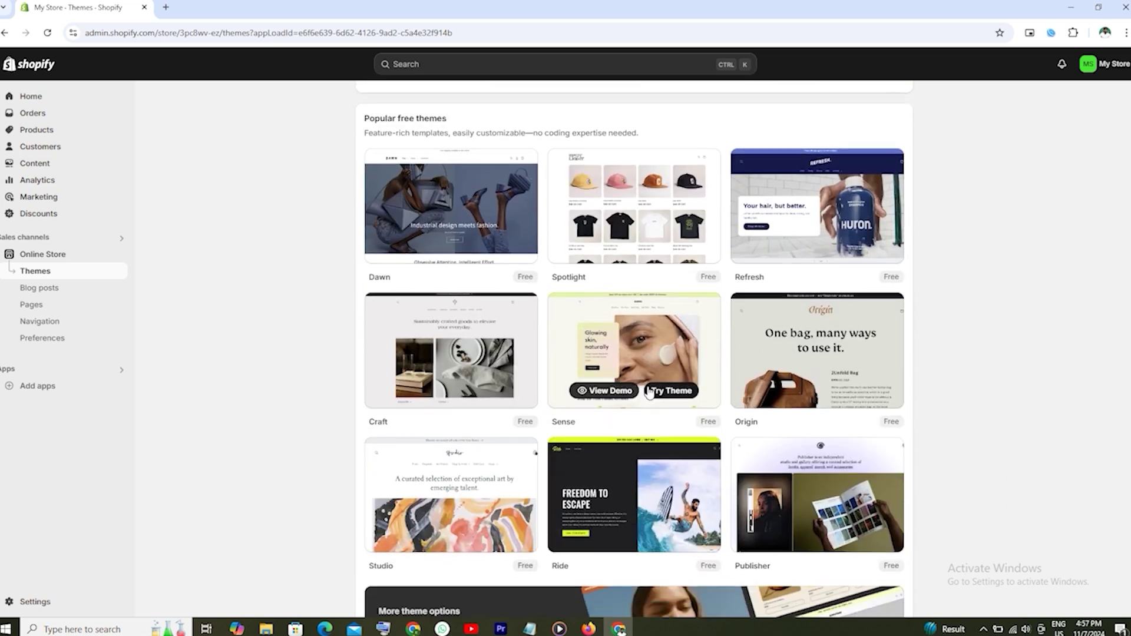
pyautogui.click(620, 352)
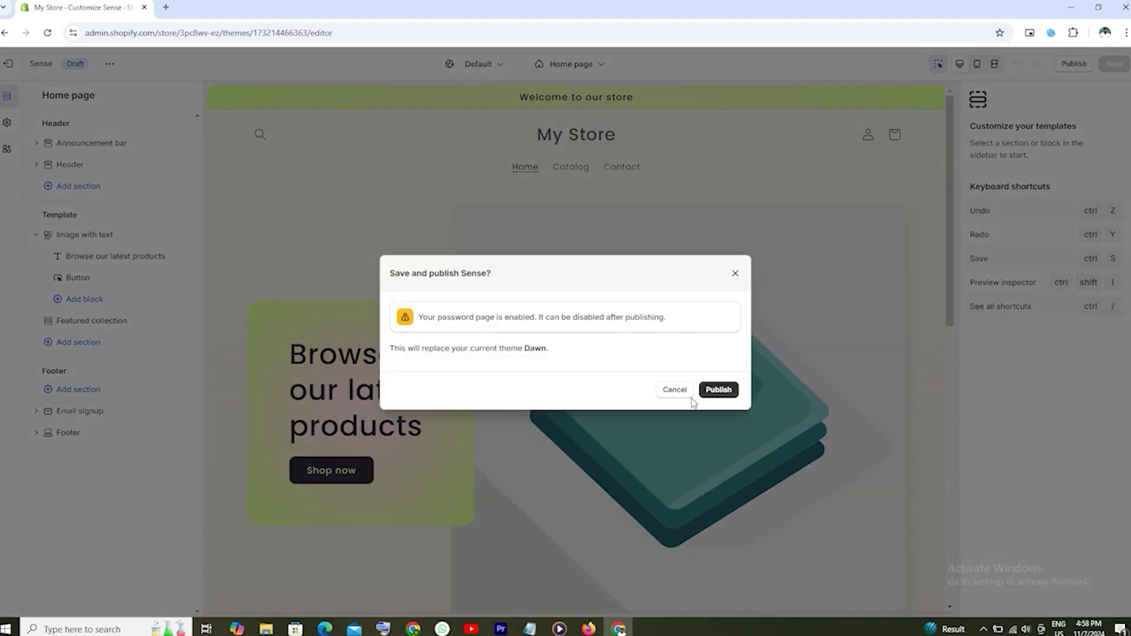
pyautogui.click(718, 390)
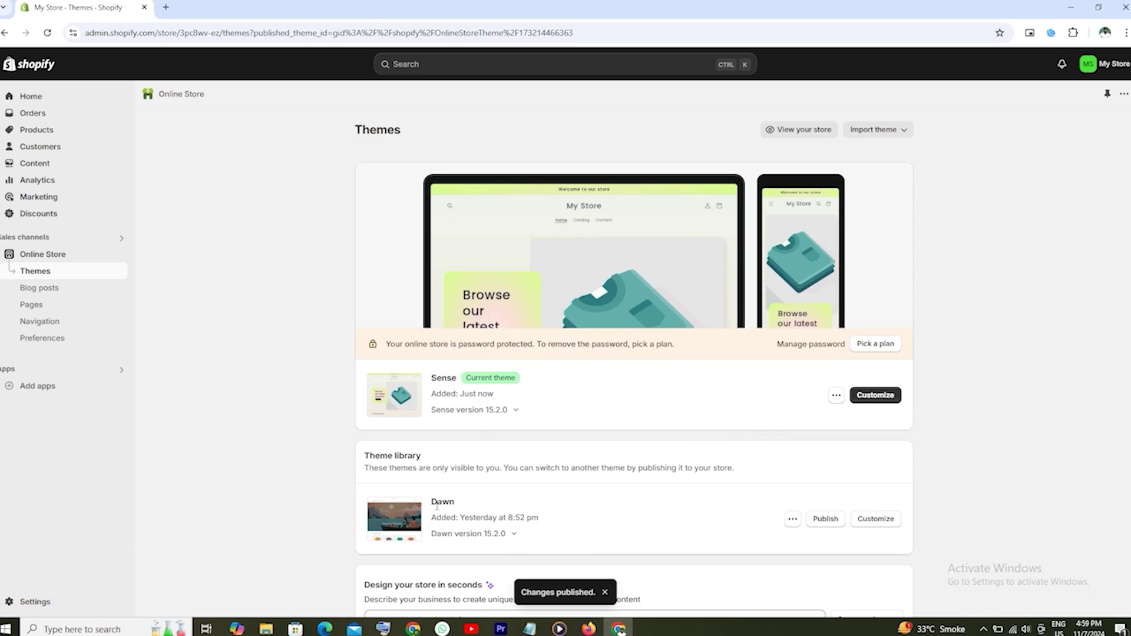
pyautogui.click(792, 518)
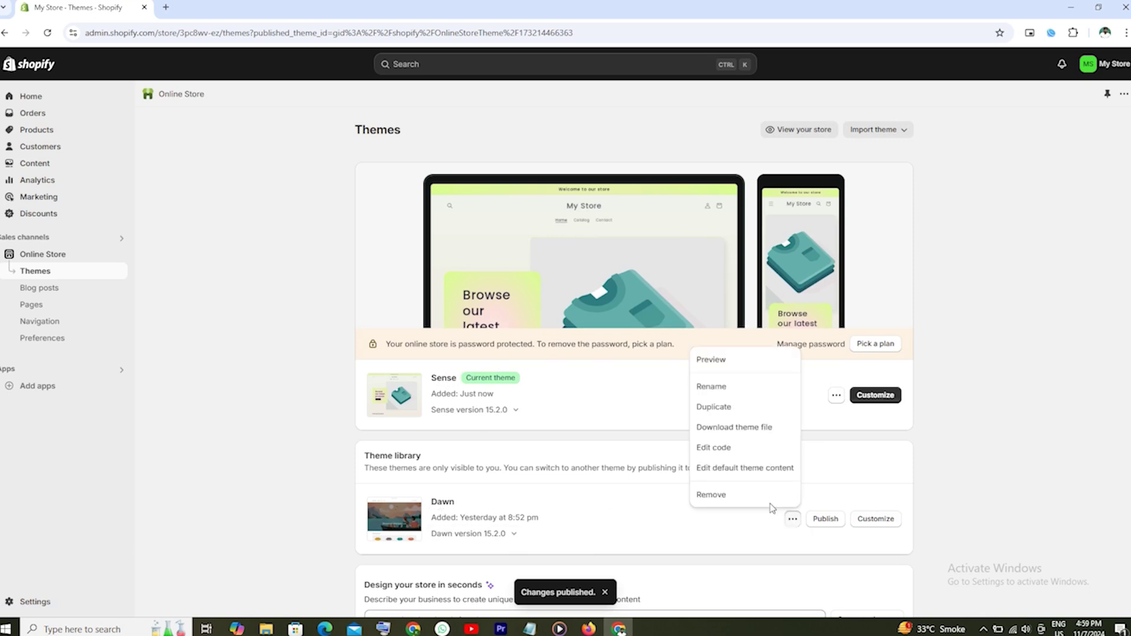
pyautogui.click(710, 495)
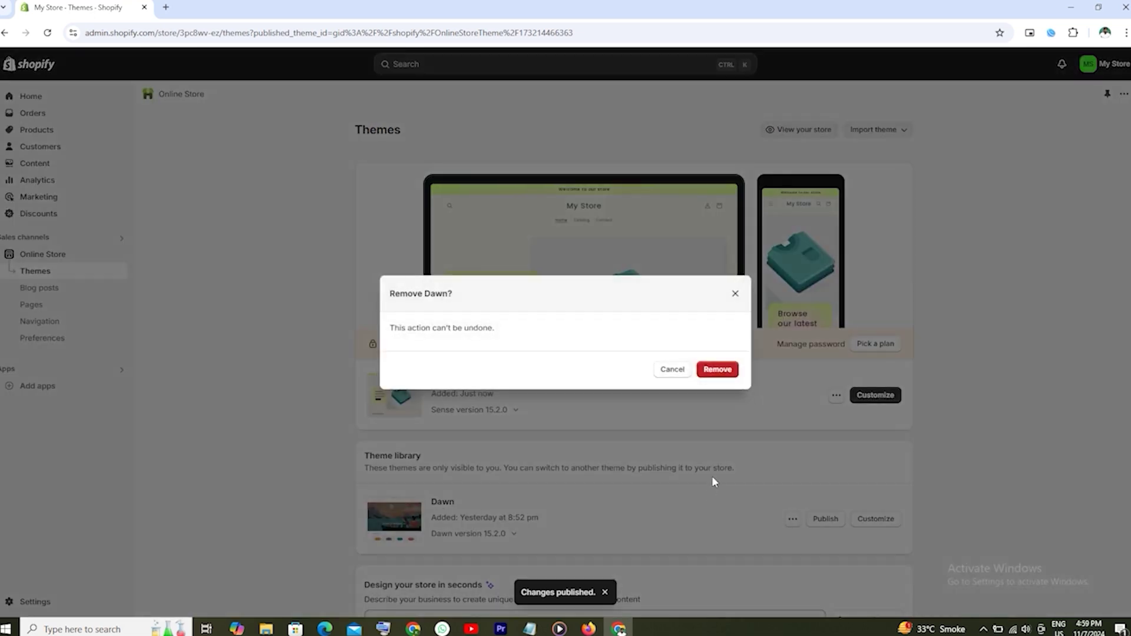
pyautogui.click(671, 370)
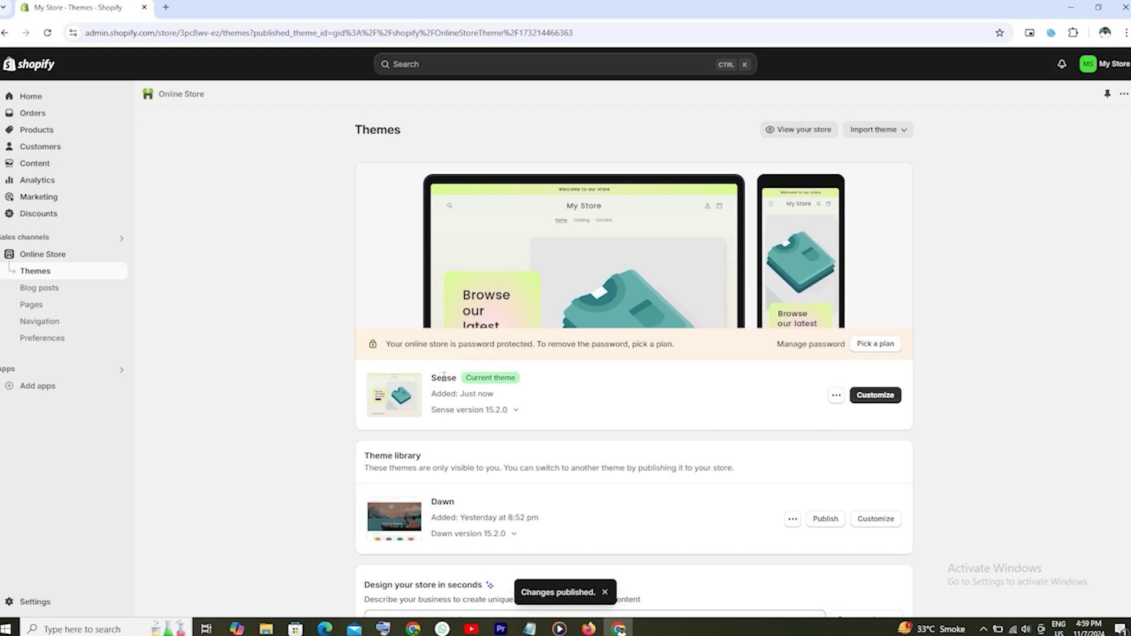
# Customize the Sense theme's announcement bar, trying color schemes Scheme 1 and Scheme 4 before settling on Scheme 5
pyautogui.click(876, 398)
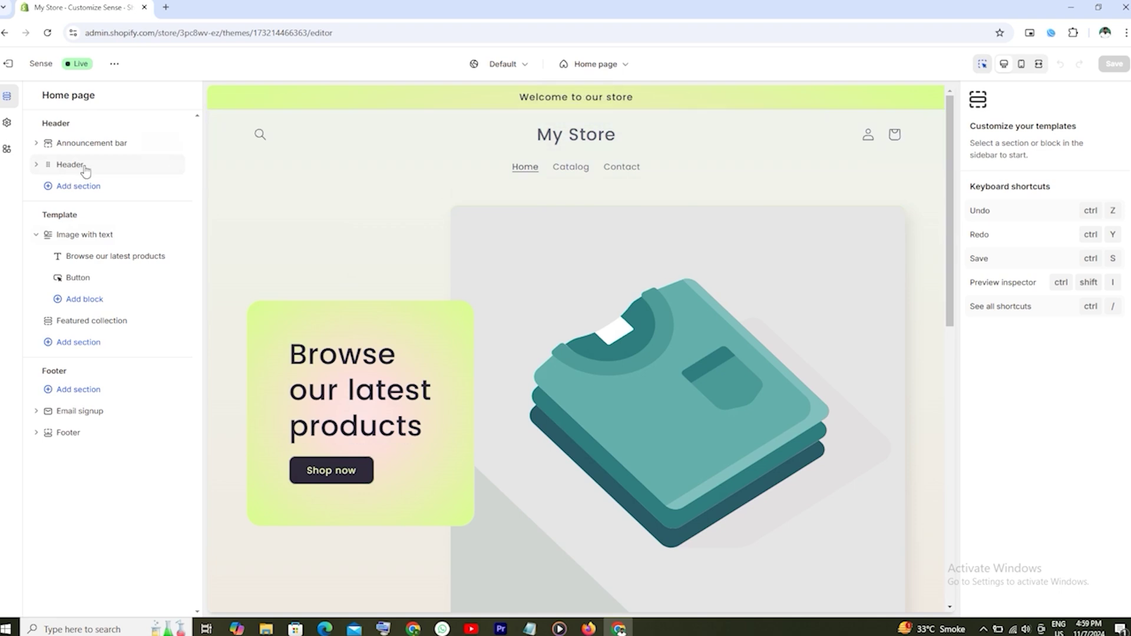
pyautogui.click(87, 144)
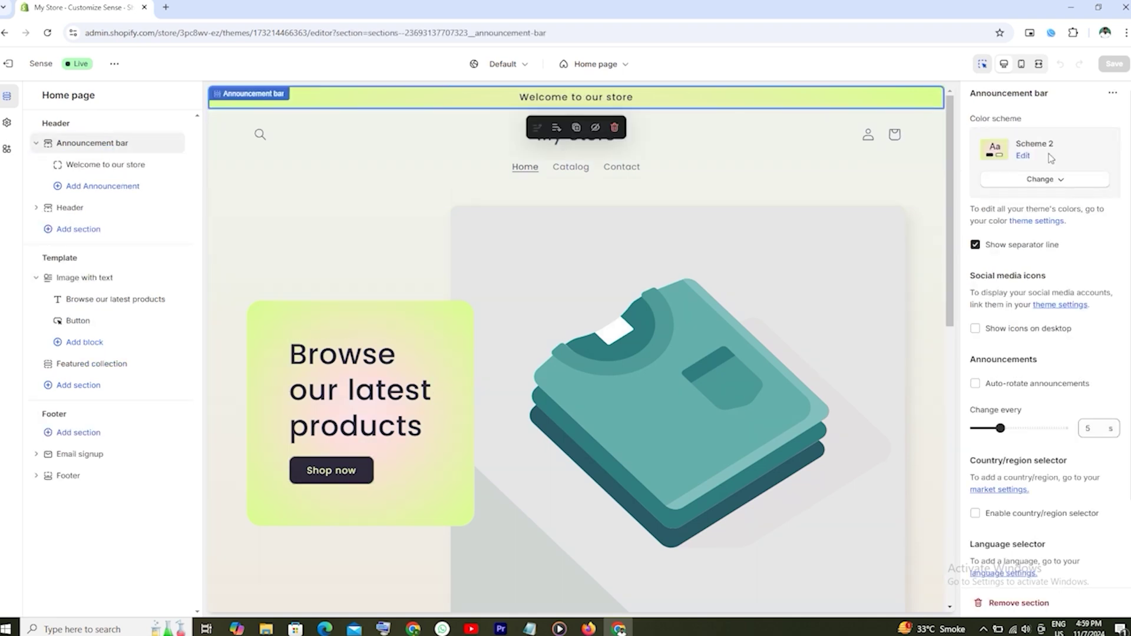
pyautogui.click(1060, 184)
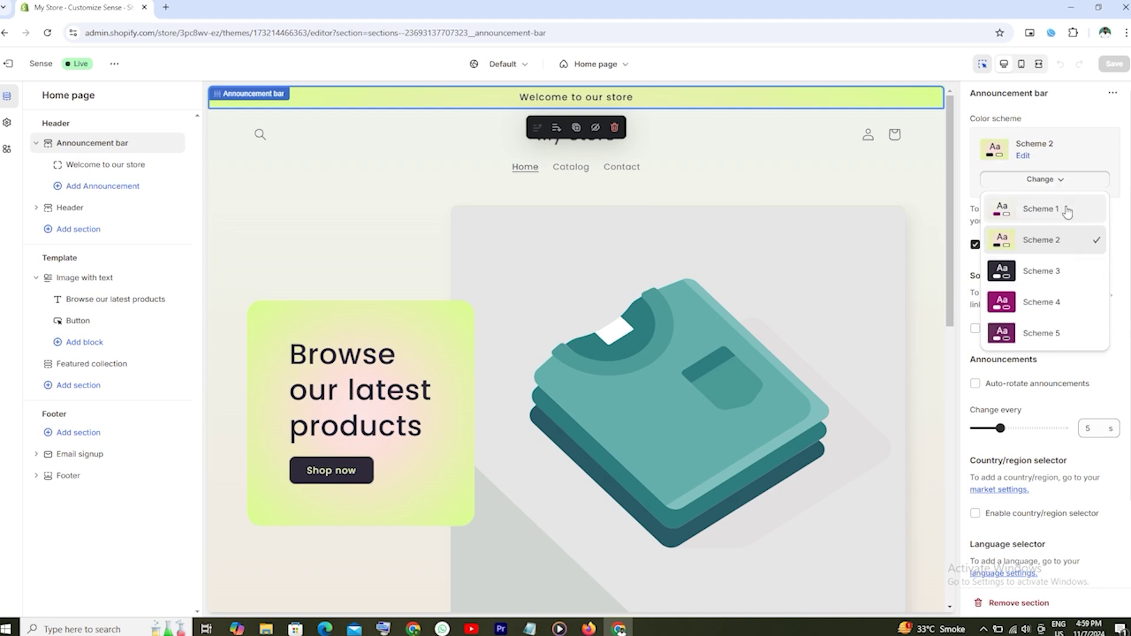
pyautogui.click(1043, 212)
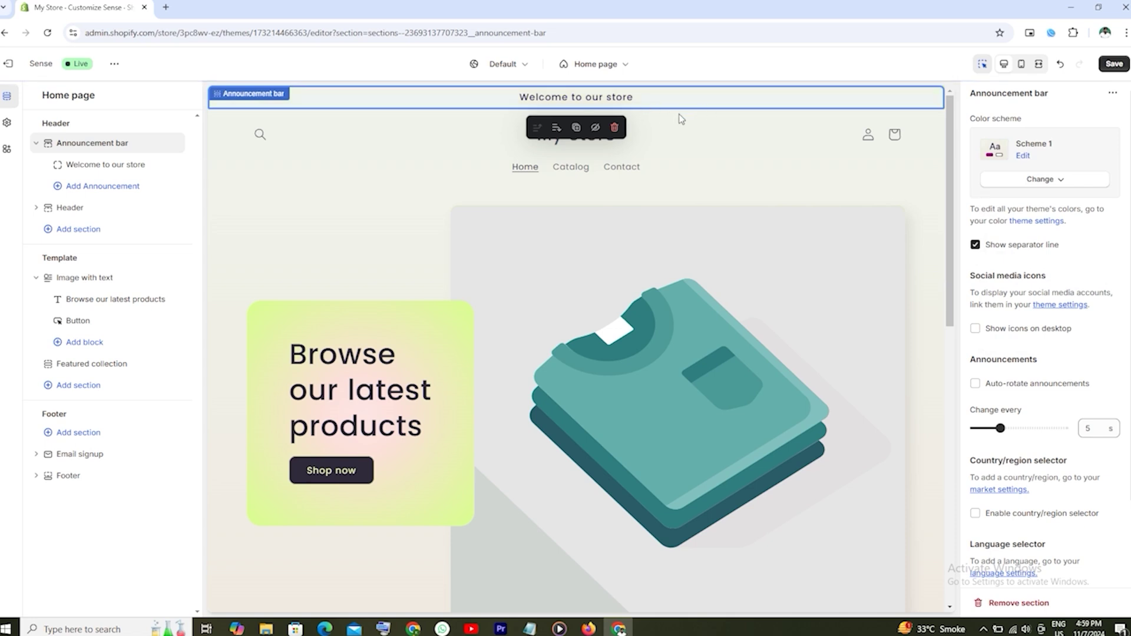
pyautogui.click(1058, 184)
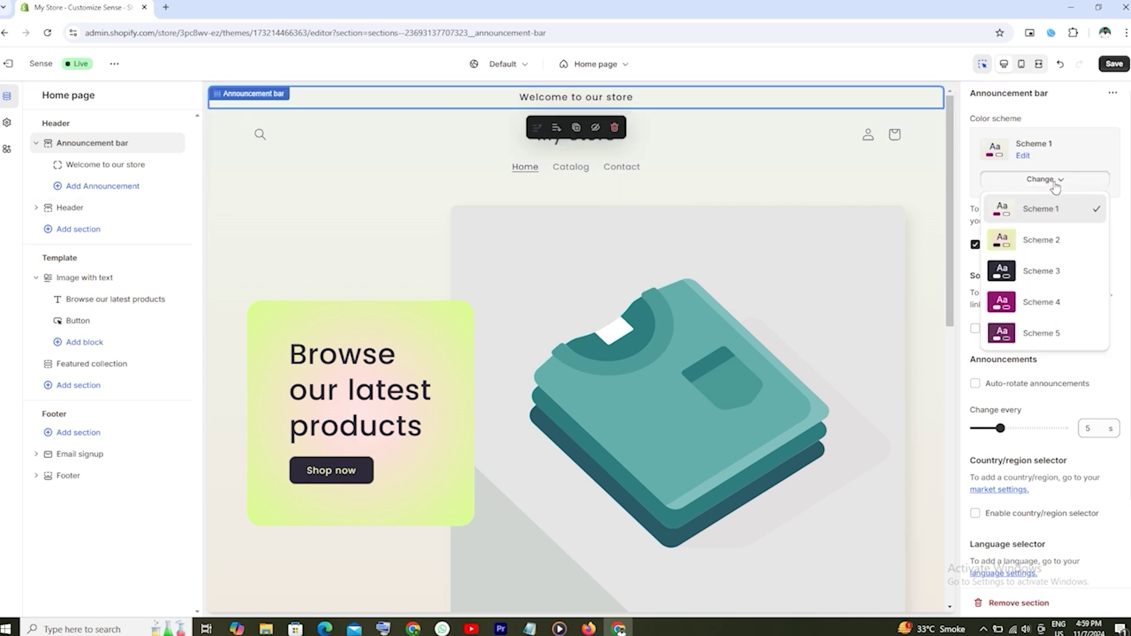
pyautogui.click(1058, 303)
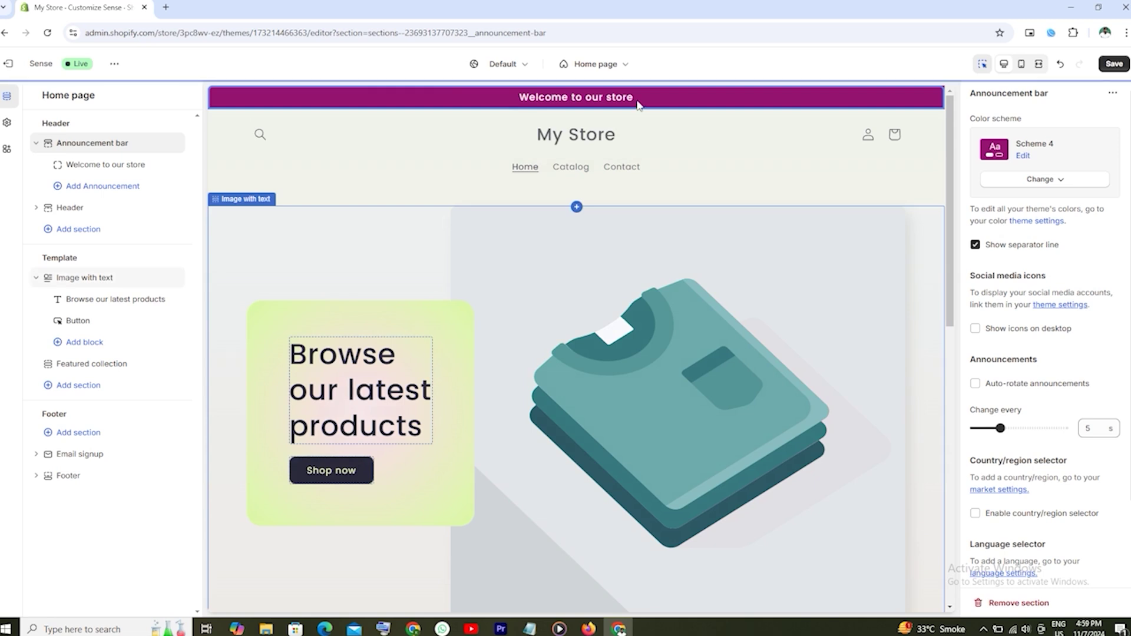
pyautogui.click(1058, 183)
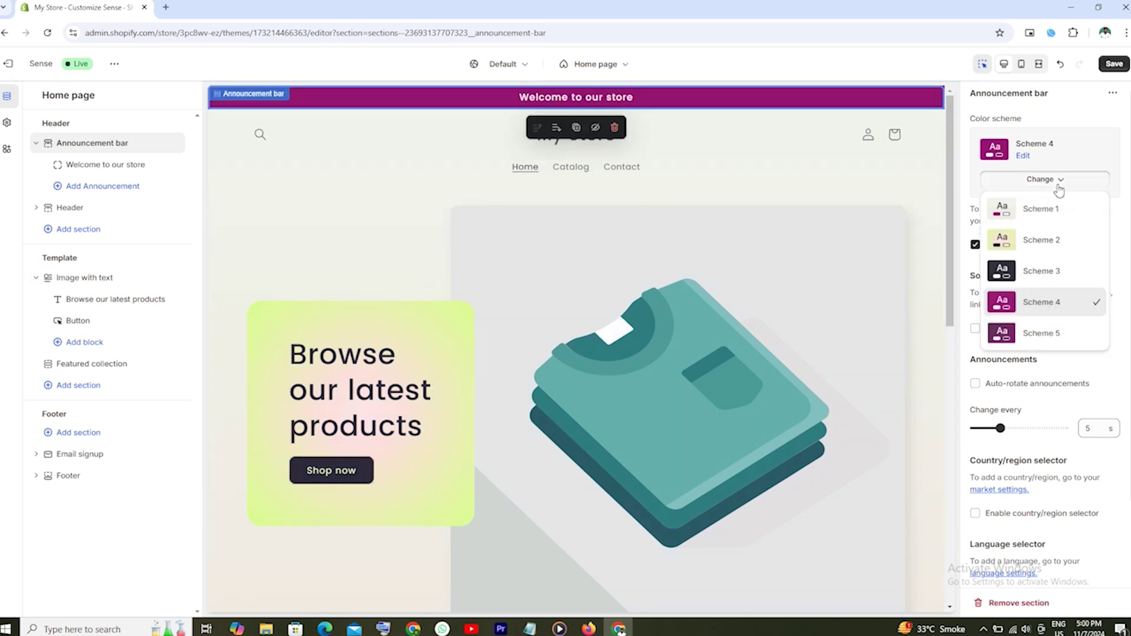
pyautogui.click(1038, 334)
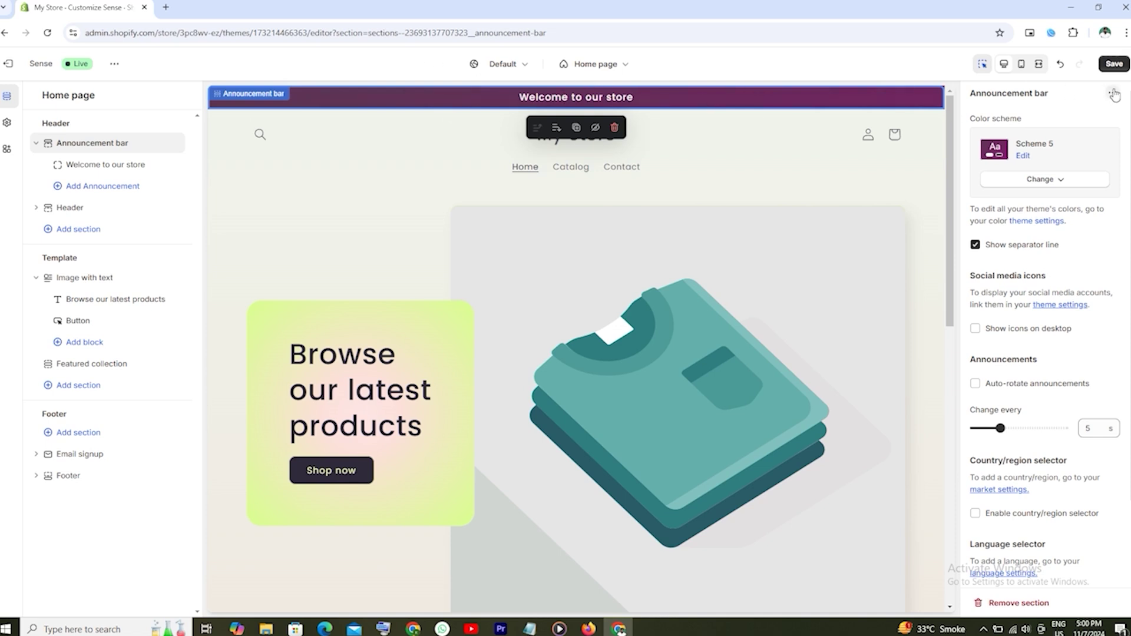
# Replace the "Welcome to our store" announcement text with "We provide delivery all the" and save the theme
pyautogui.scroll(-1, 1113, 329)
pyautogui.scroll(-2, 1114, 328)
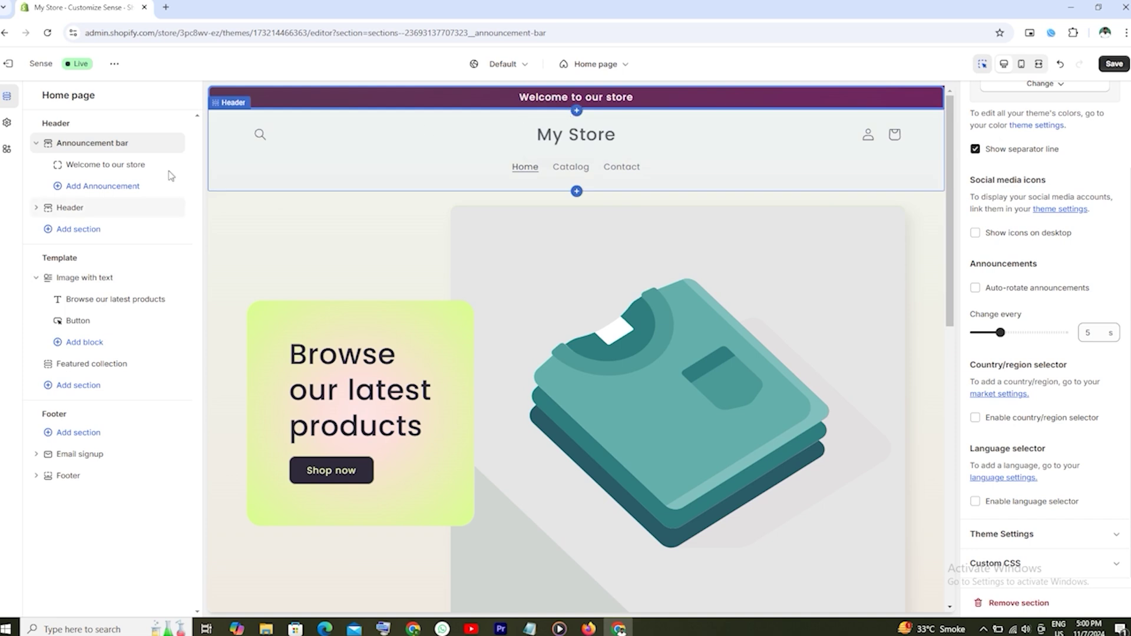
pyautogui.click(95, 165)
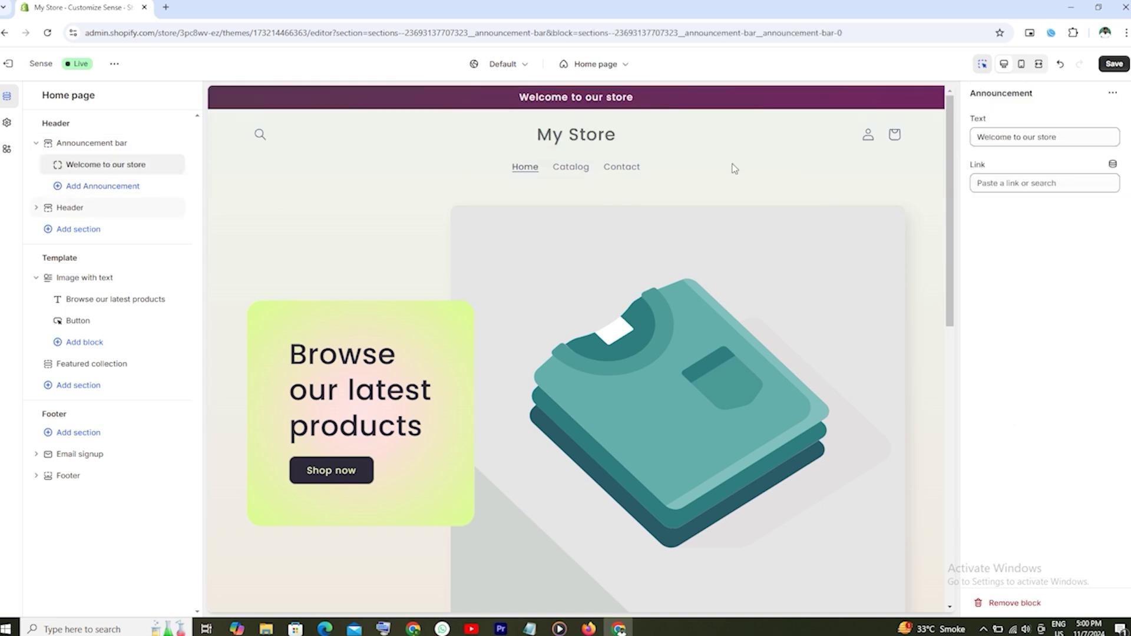
pyautogui.moveTo(1065, 139); pyautogui.dragTo(973, 141)
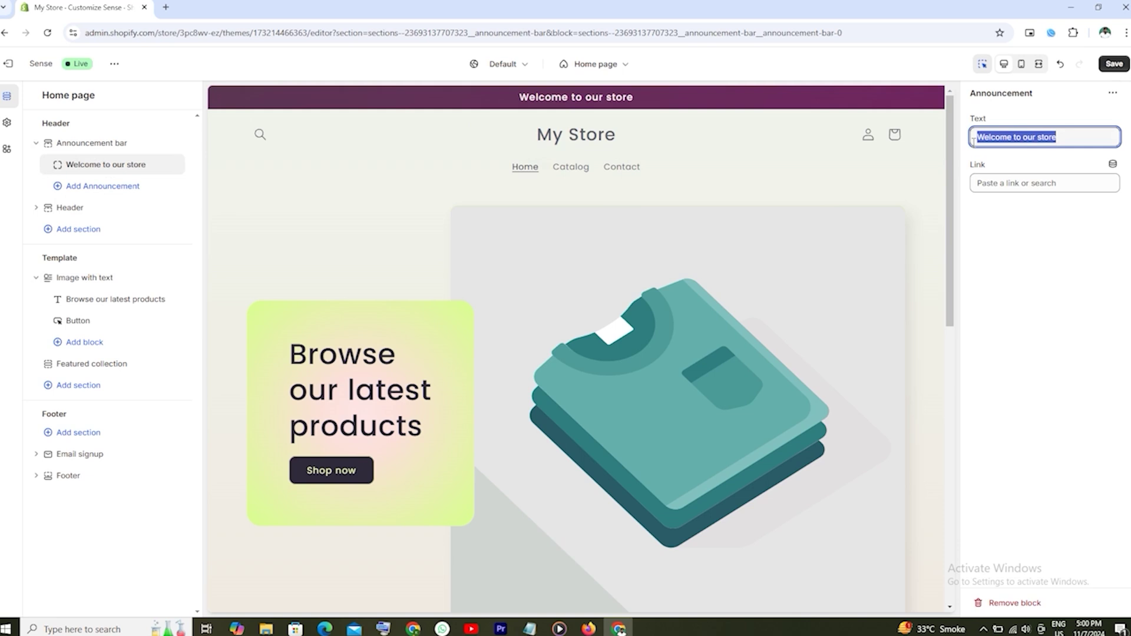
pyautogui.write('We provide del')
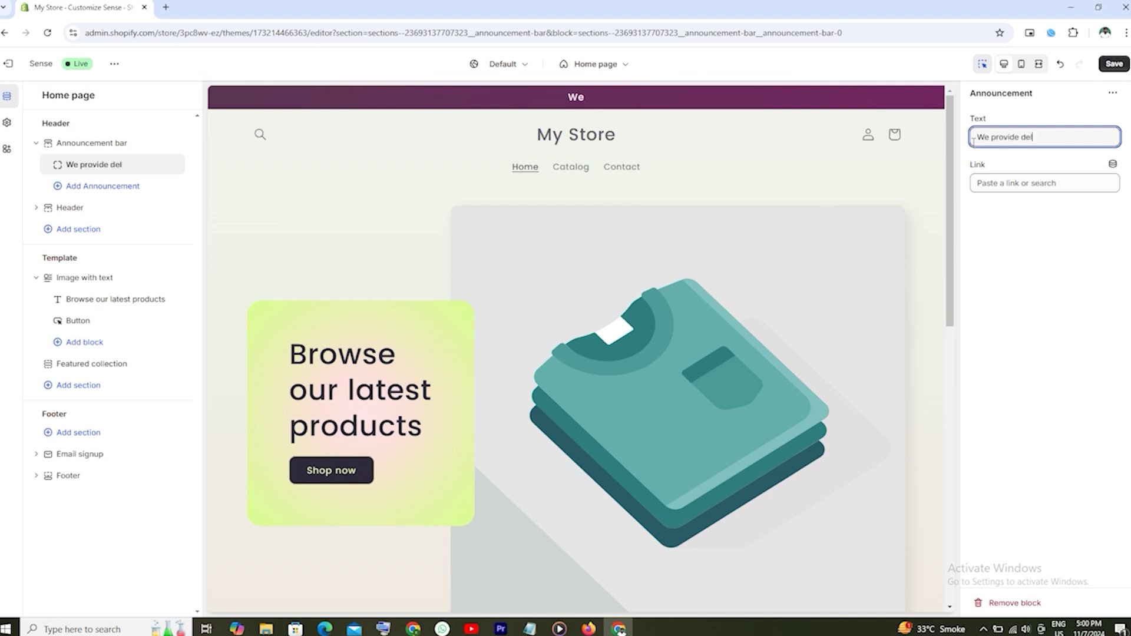
pyautogui.write('ivery all ')
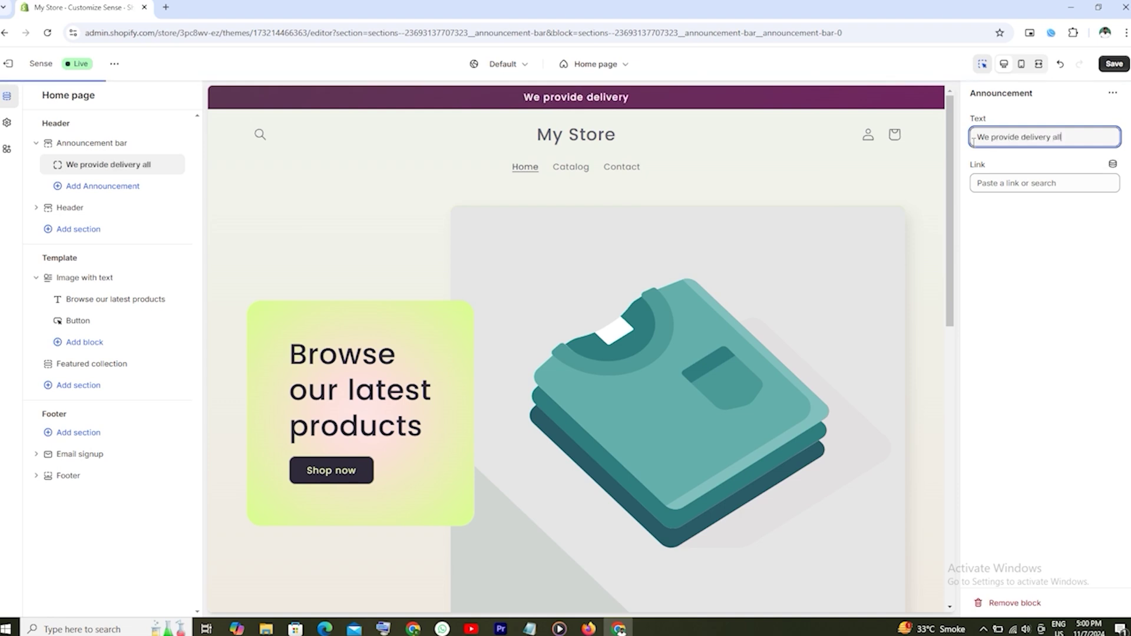
pyautogui.write('the')
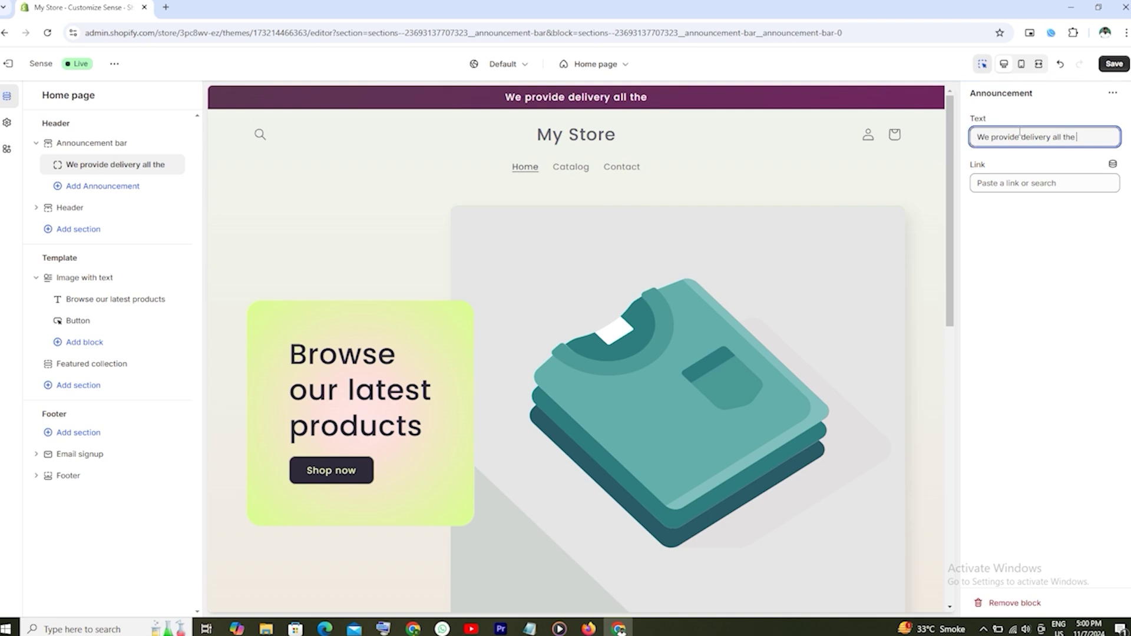
pyautogui.click(1114, 63)
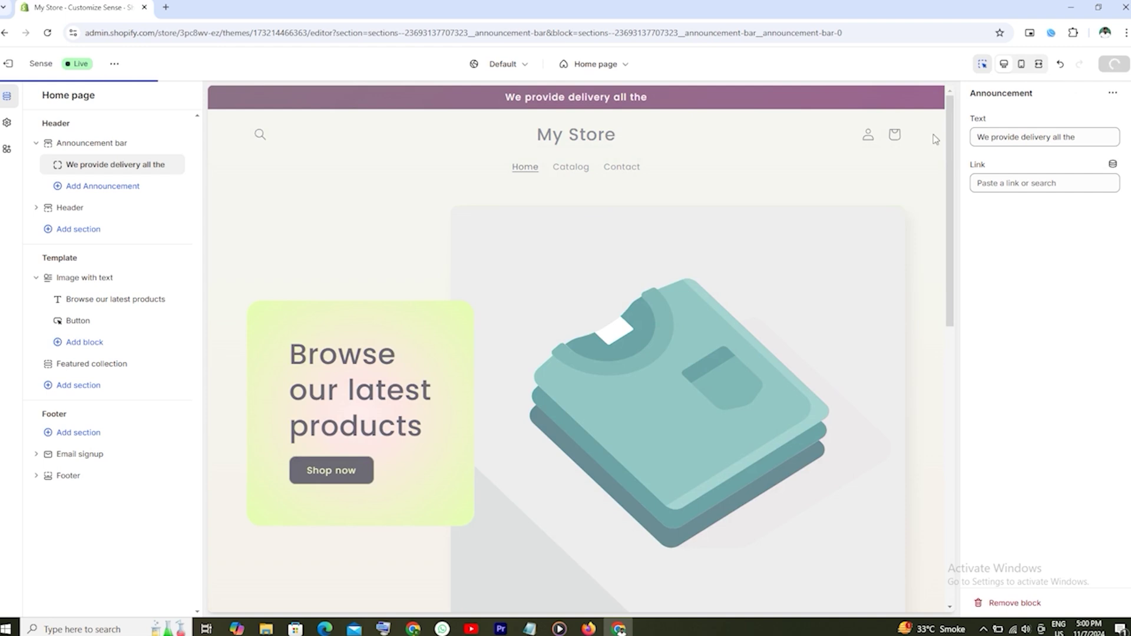
# Link the announcement to All products and save the change
pyautogui.click(1022, 181)
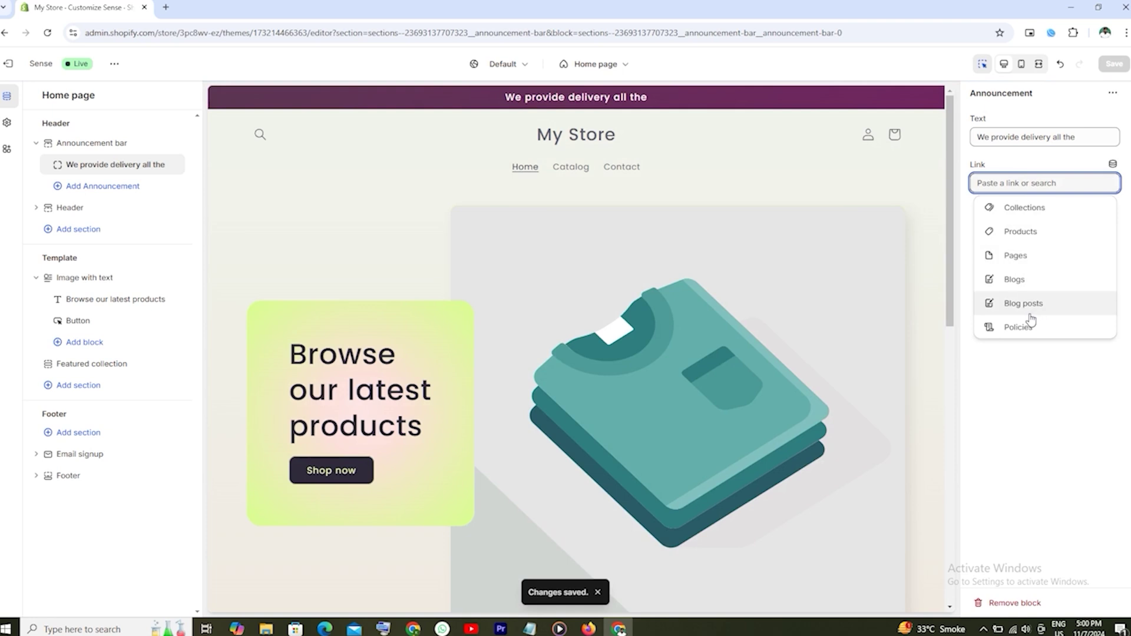
pyautogui.click(1040, 231)
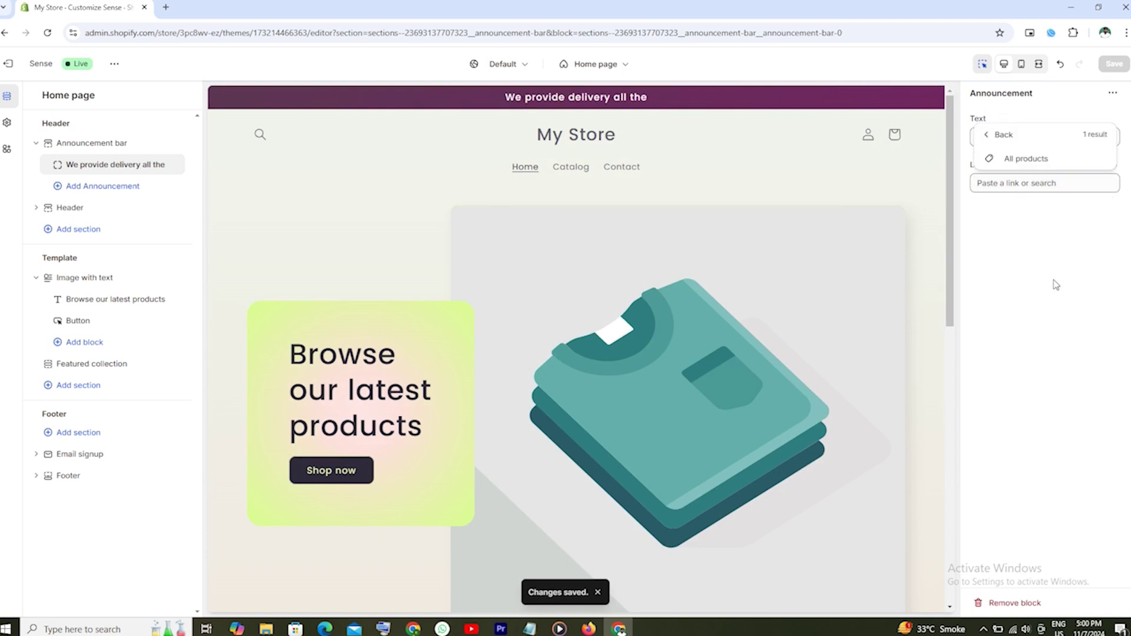
pyautogui.click(1031, 158)
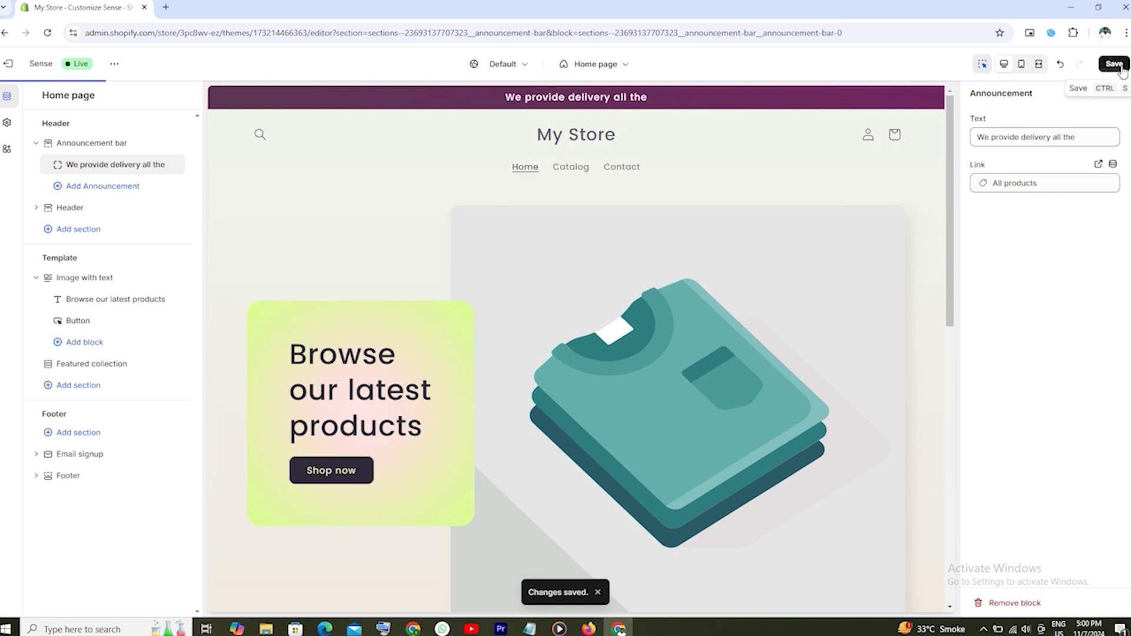
pyautogui.click(1115, 64)
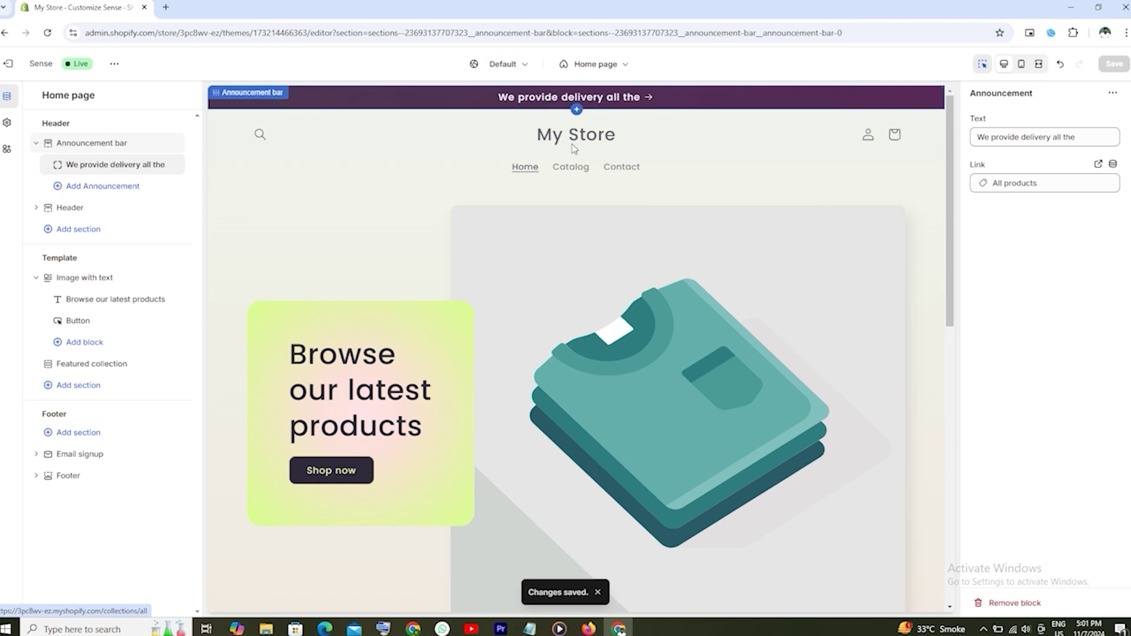
# Look over the Header section's settings and open the theme settings for the store logo
pyautogui.click(88, 208)
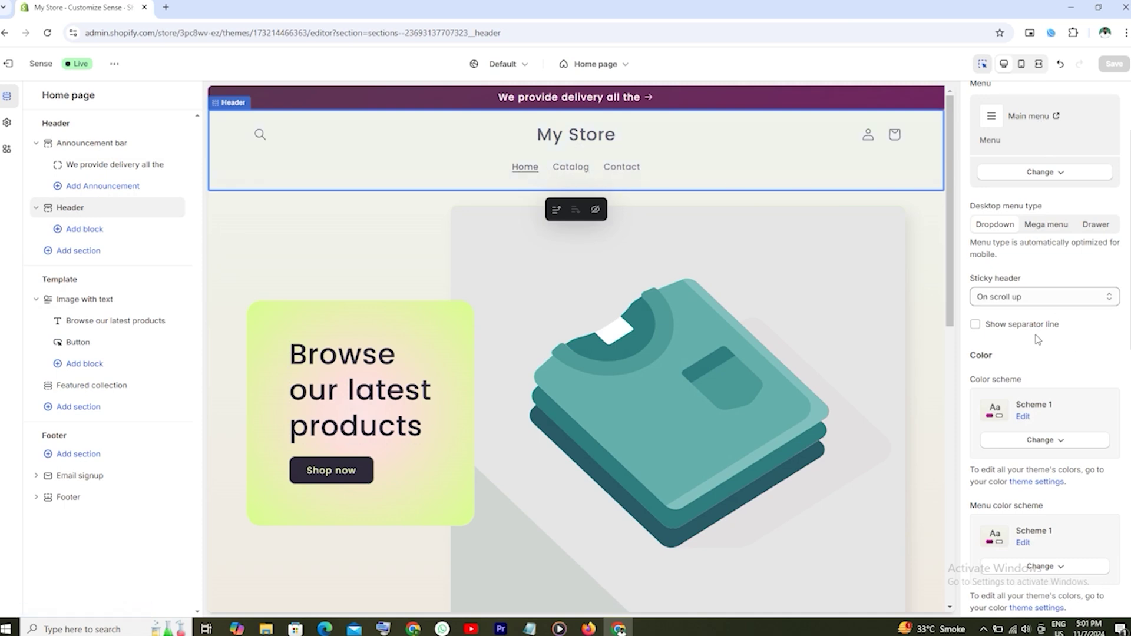
pyautogui.scroll(-5, 1060, 324)
pyautogui.scroll(4, 1089, 342)
pyautogui.scroll(3, 1107, 357)
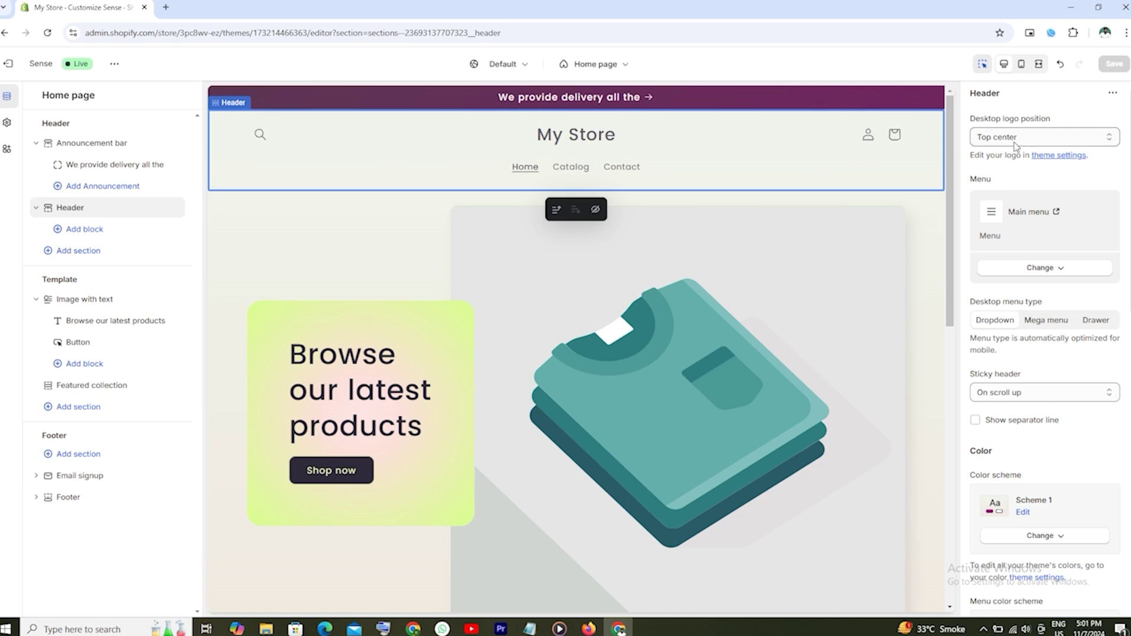
pyautogui.click(1059, 158)
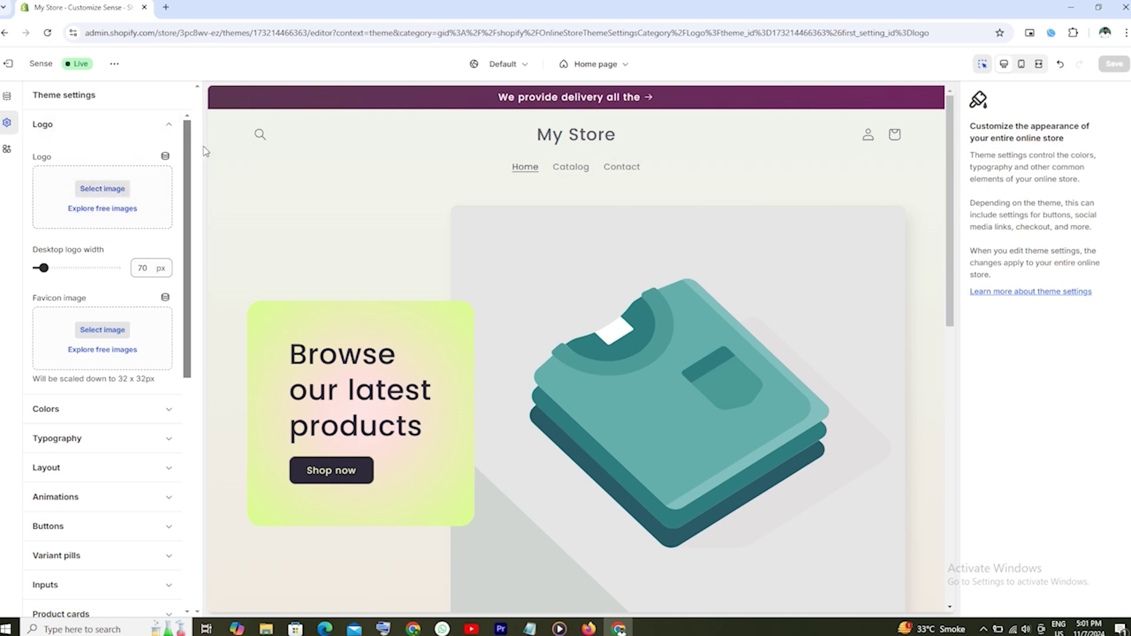
# Search Google for "canva logo" in a new browser tab and open Canva's logo maker page
pyautogui.click(167, 8)
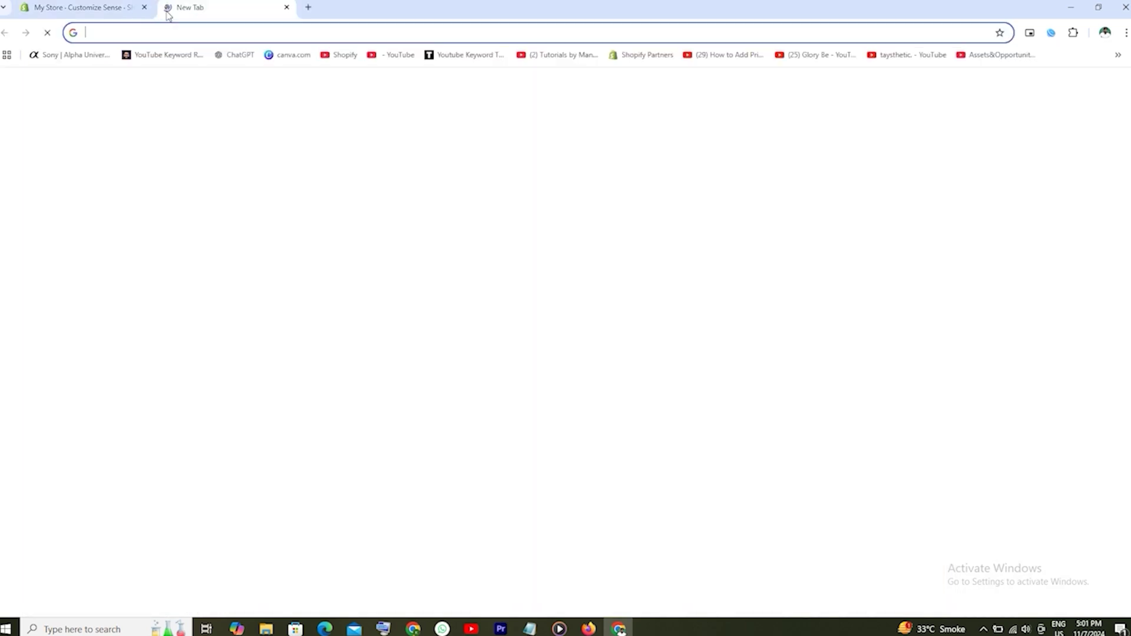
pyautogui.write('canva ')
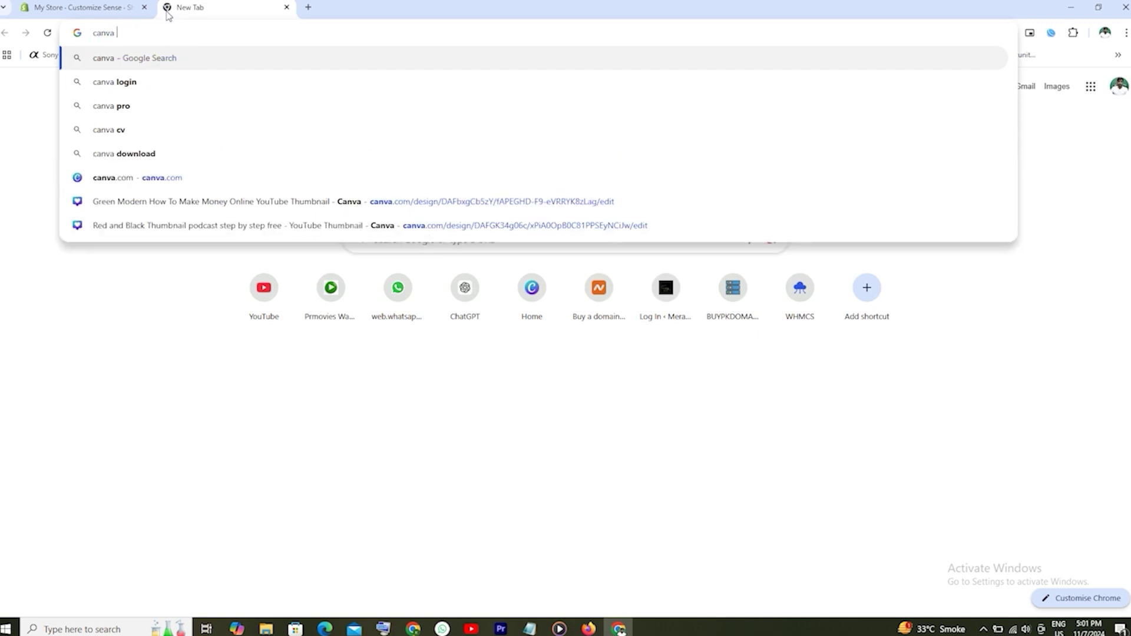
pyautogui.write('logo')
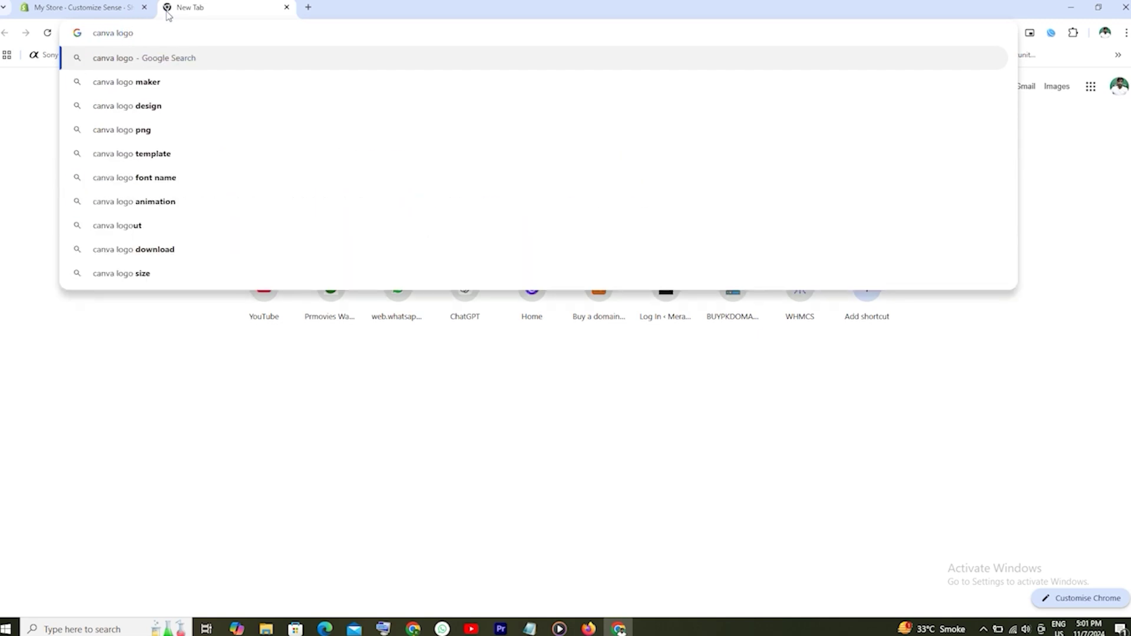
pyautogui.press('Return')
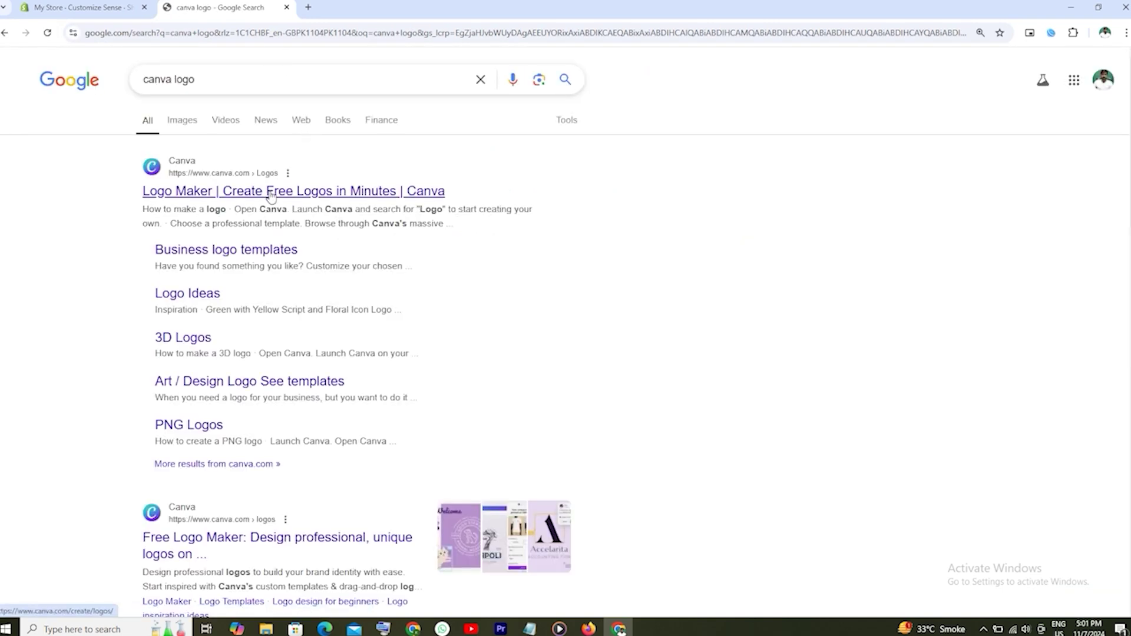
pyautogui.click(271, 192)
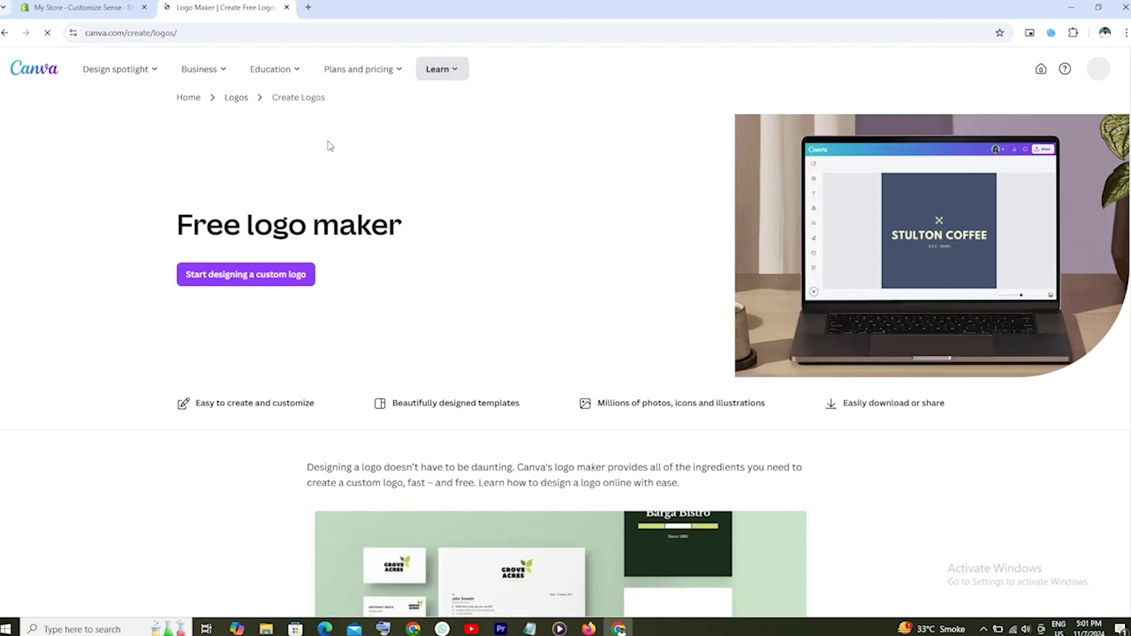
# Open the LogoMakr website in another new tab and look over its AI logo generator and logo templates
pyautogui.click(309, 9)
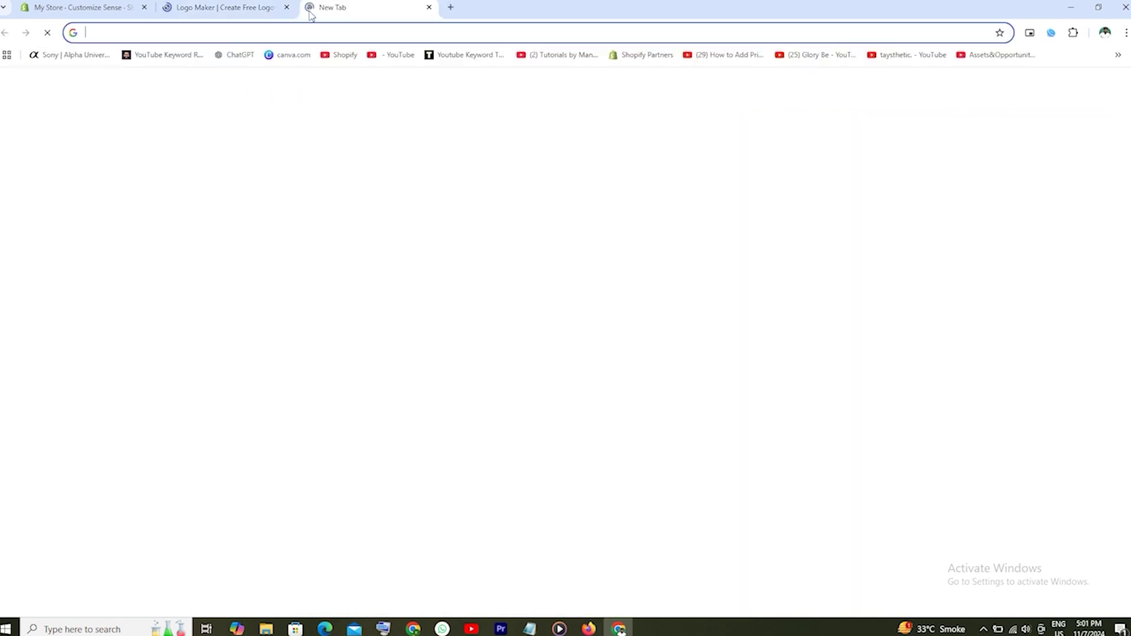
pyautogui.write('logo')
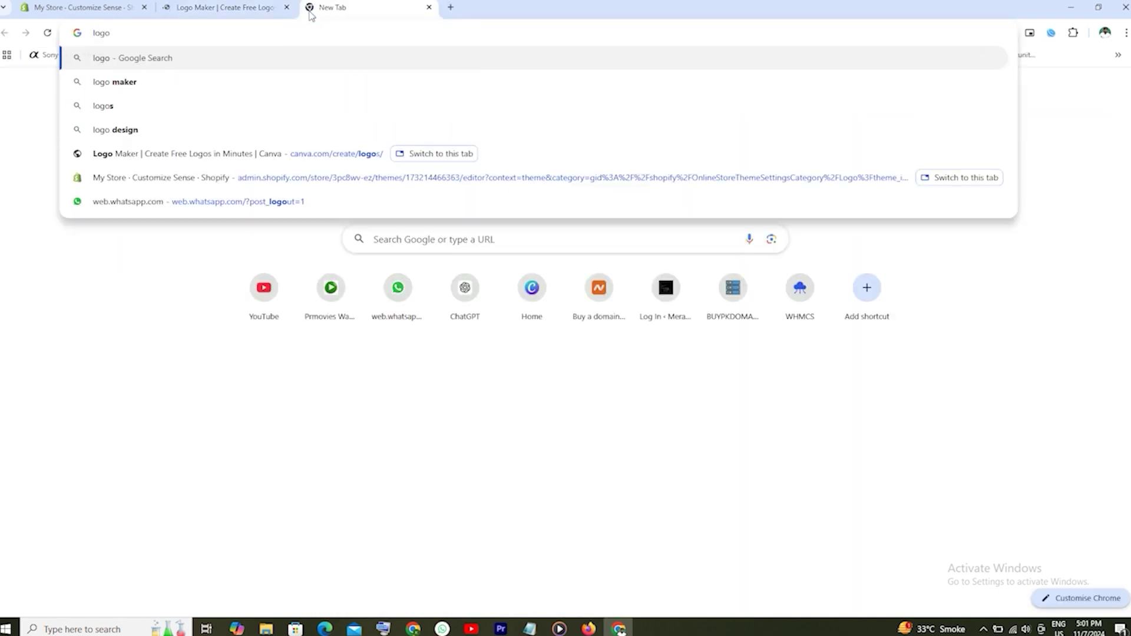
pyautogui.write('makr')
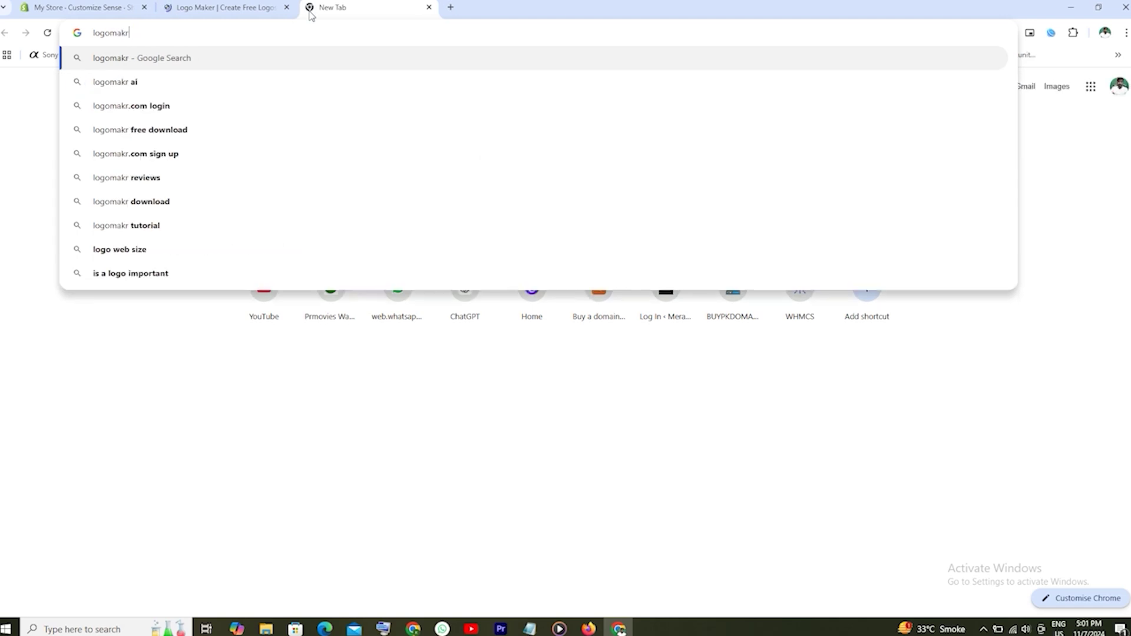
pyautogui.press('Return')
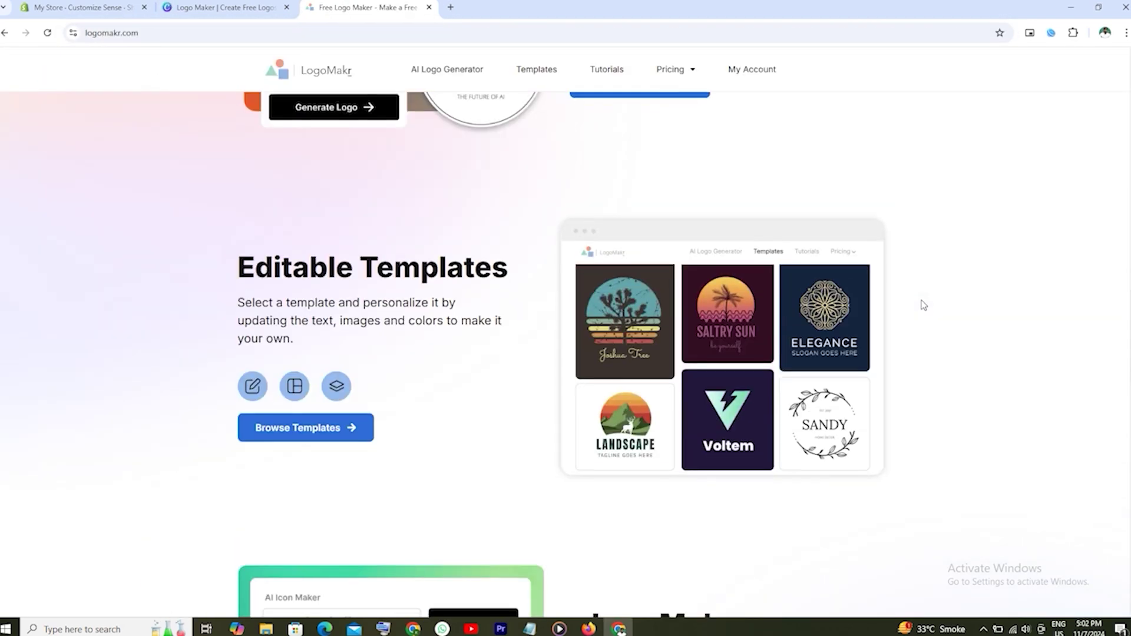
pyautogui.scroll(10, 657, 221)
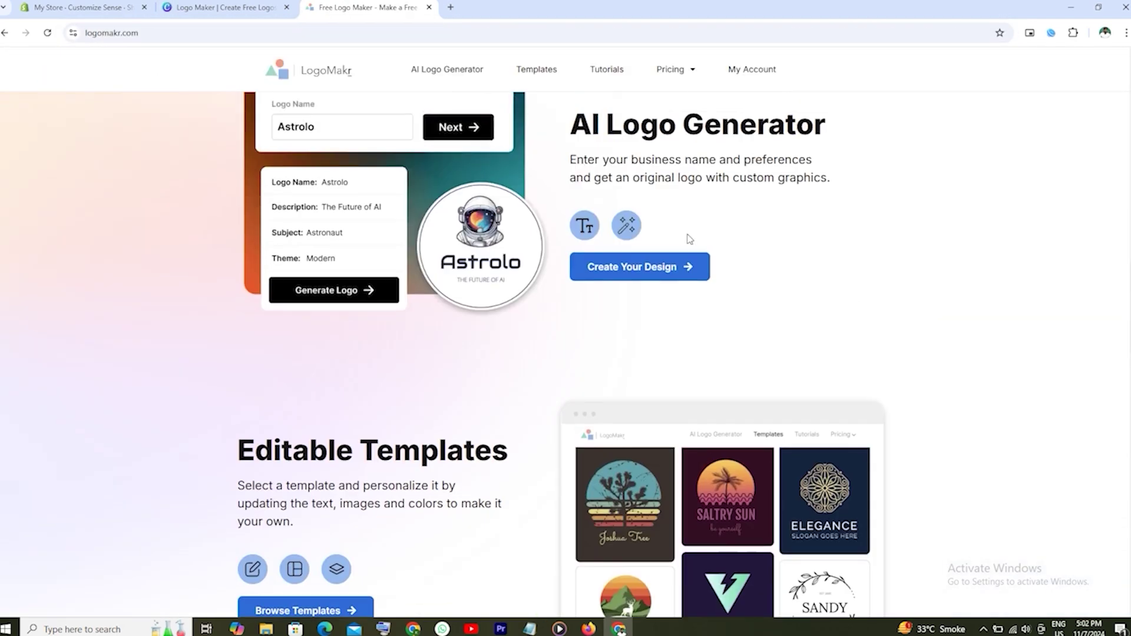
pyautogui.scroll(4, 656, 221)
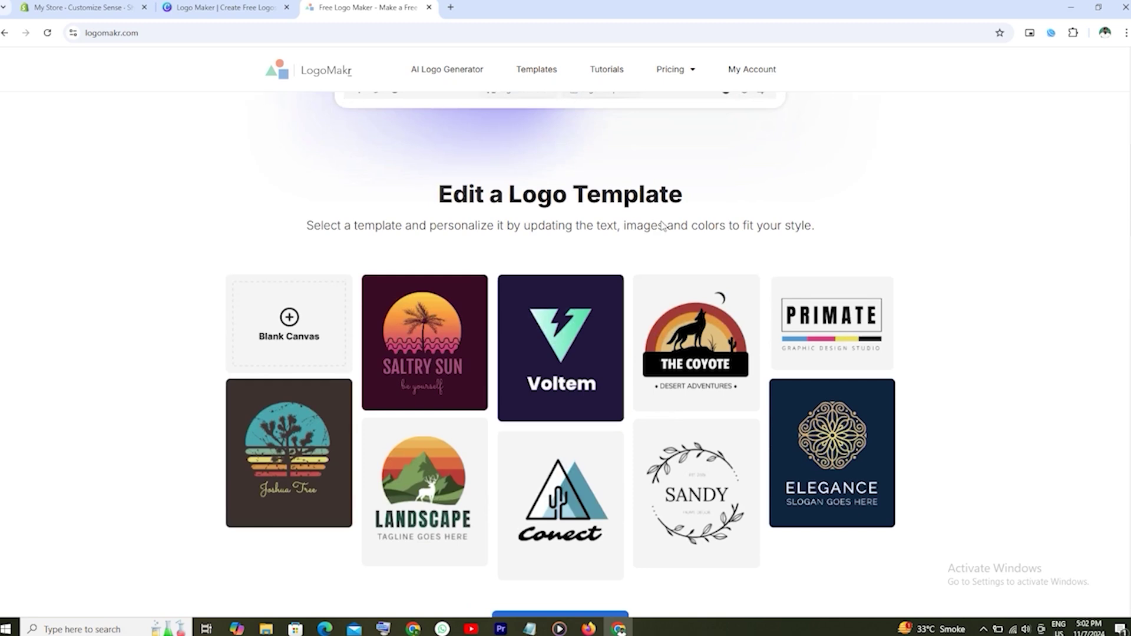
# Return to Canva's logo maker page, look it over and start designing a custom logo
pyautogui.click(230, 8)
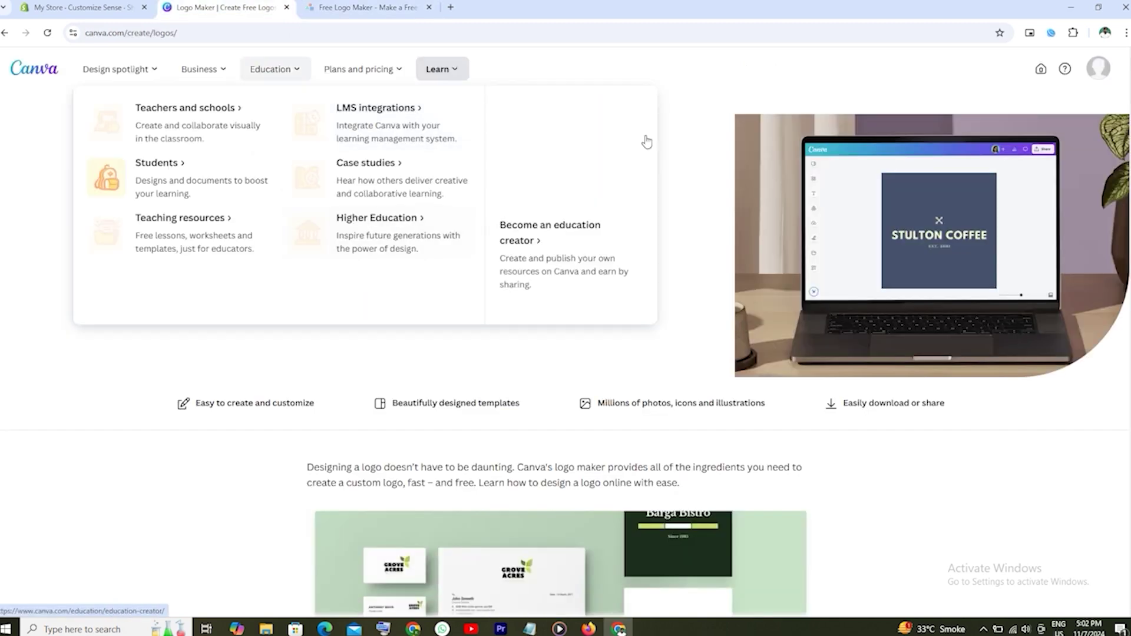
pyautogui.scroll(-8, 697, 298)
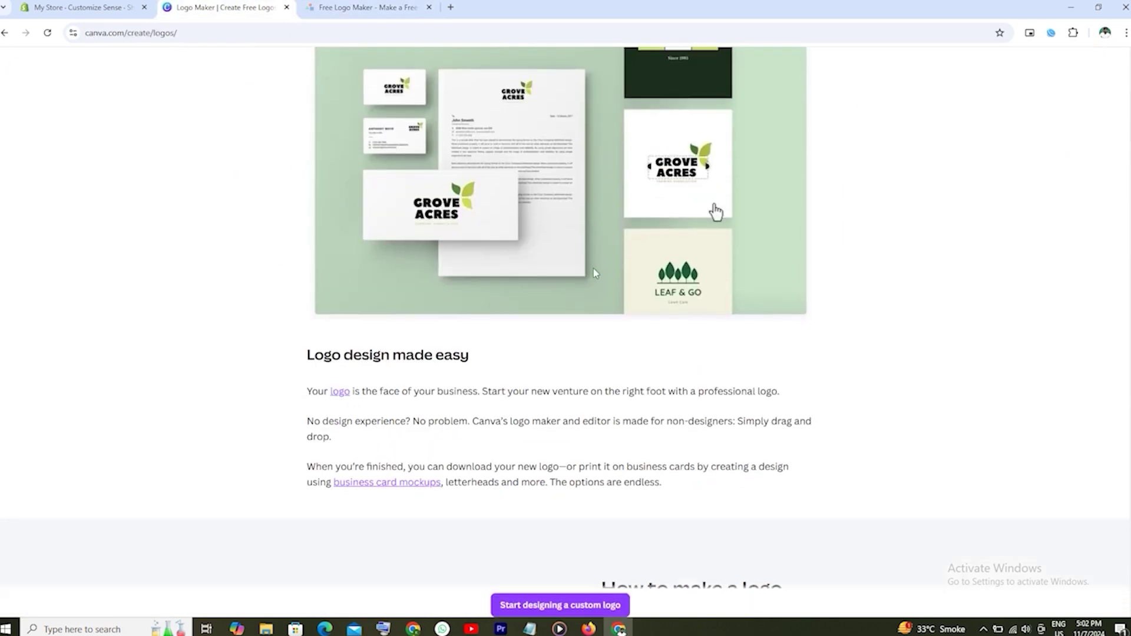
pyautogui.scroll(-6, 607, 268)
pyautogui.click(586, 598)
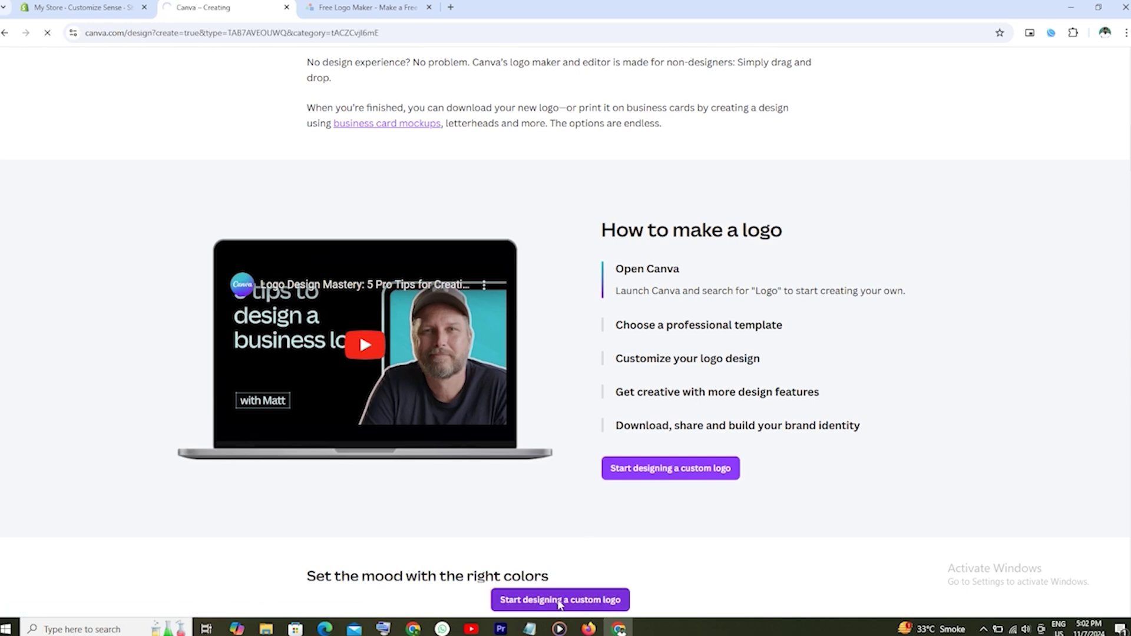
# Return to the Shopify theme editor and upload "Black and Yellow Online Store Logo (8) (2)" from Downloads as the store logo
pyautogui.click(59, 6)
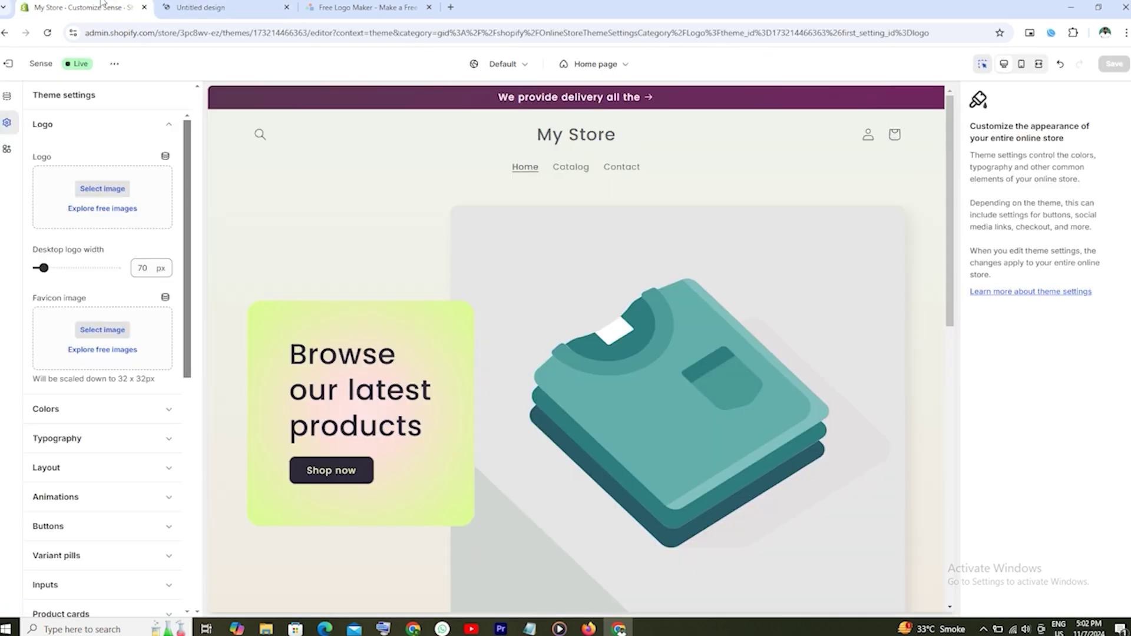
pyautogui.click(102, 189)
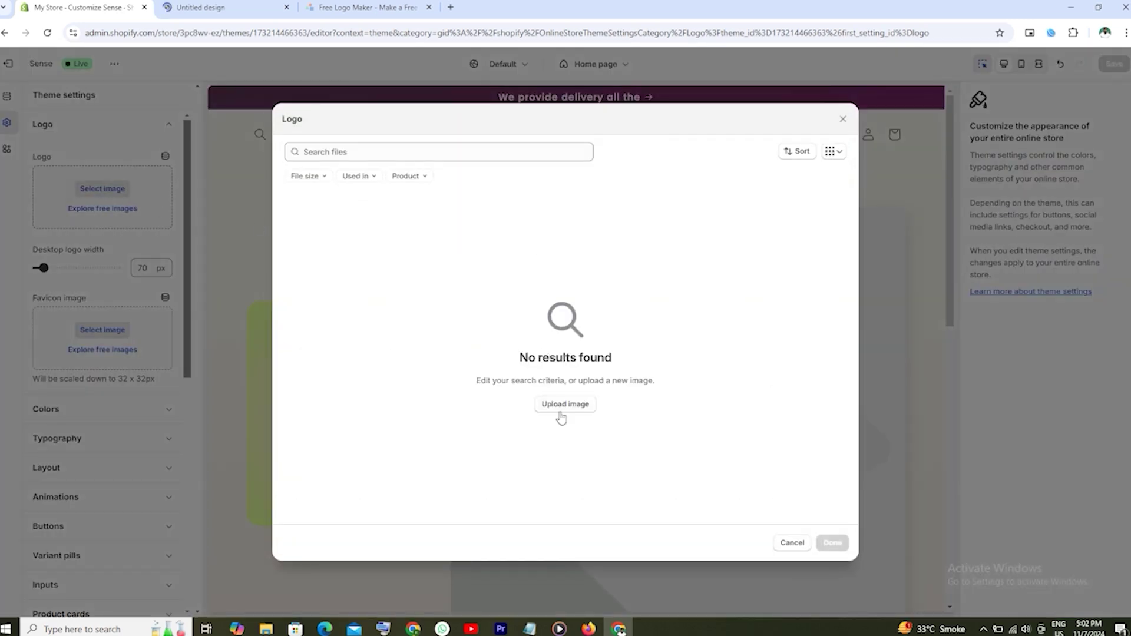
pyautogui.click(572, 405)
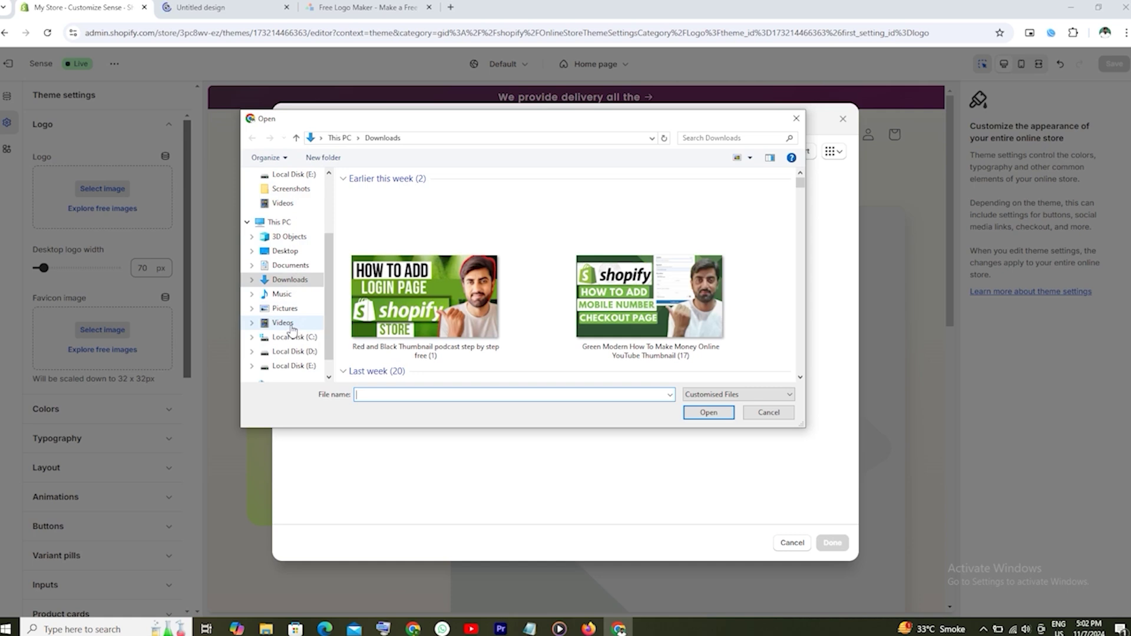
pyautogui.click(297, 285)
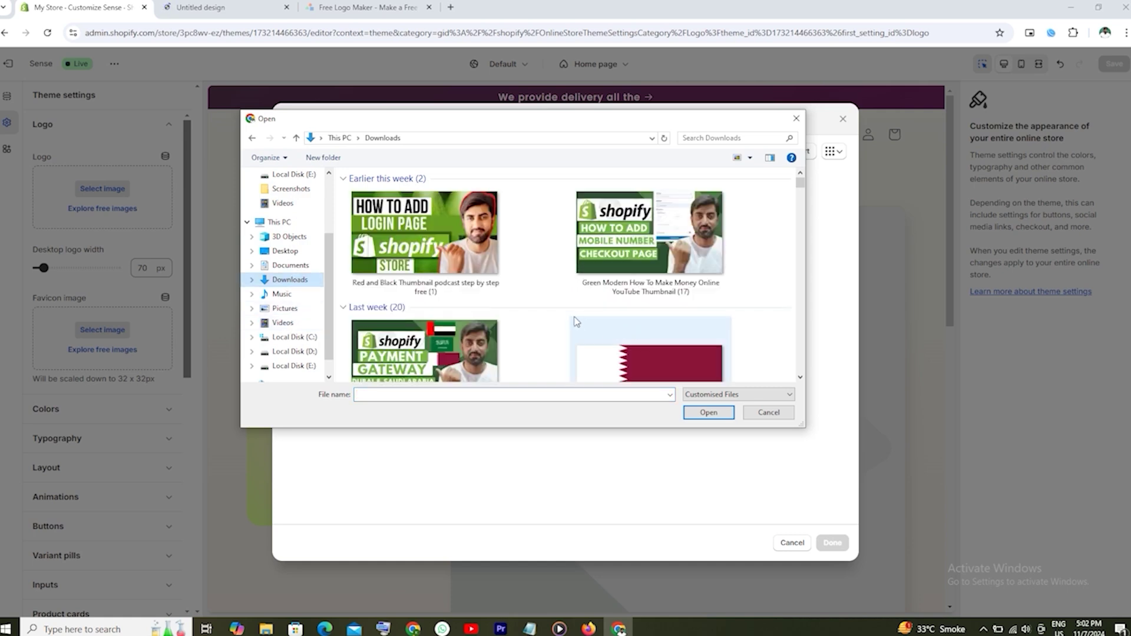
pyautogui.scroll(-10, 576, 321)
pyautogui.scroll(-10, 576, 321)
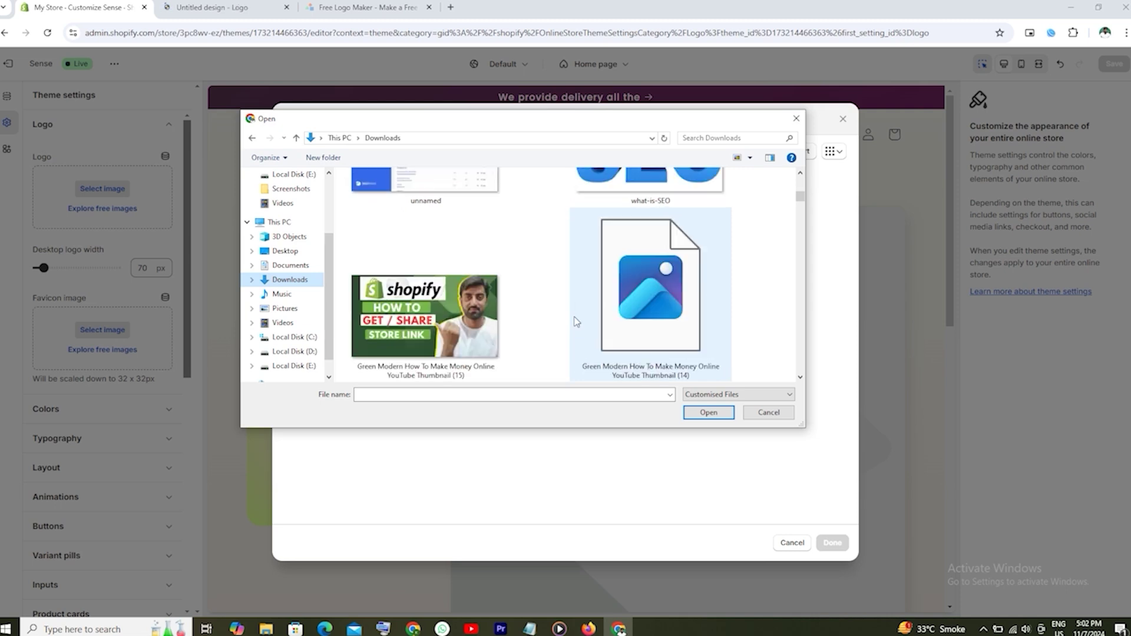
pyautogui.scroll(-6, 576, 321)
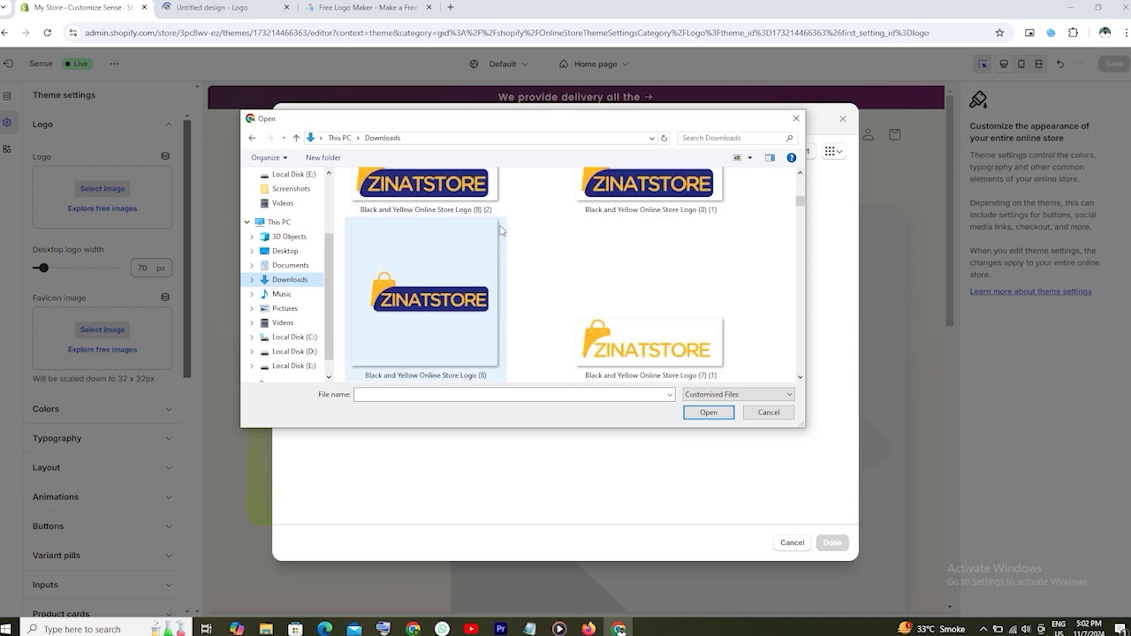
pyautogui.doubleClick(424, 187)
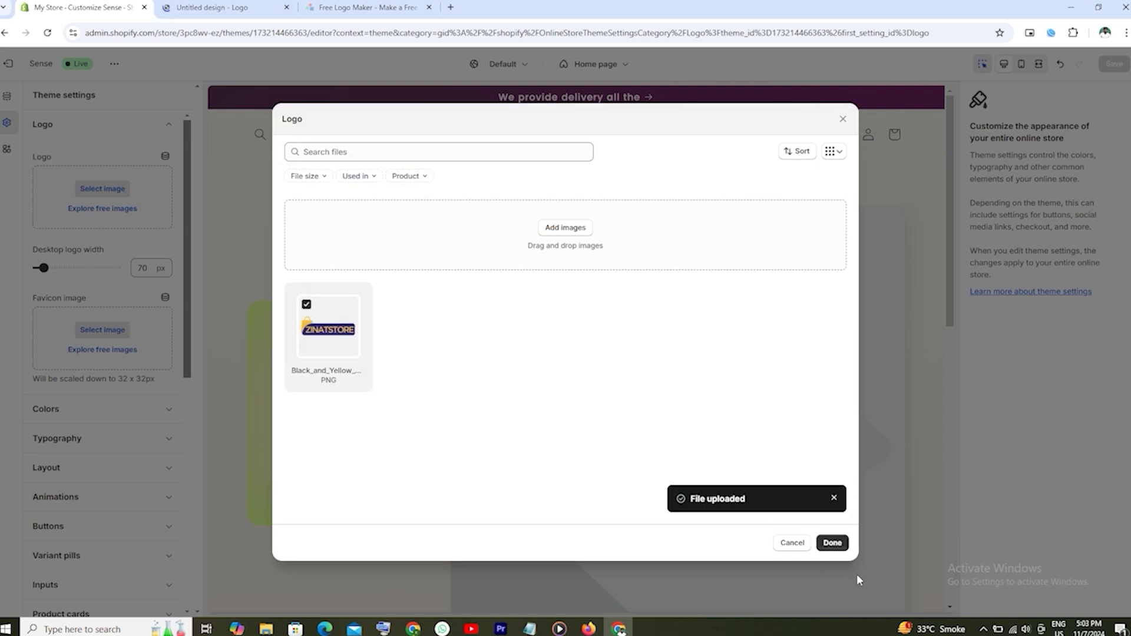
pyautogui.click(833, 543)
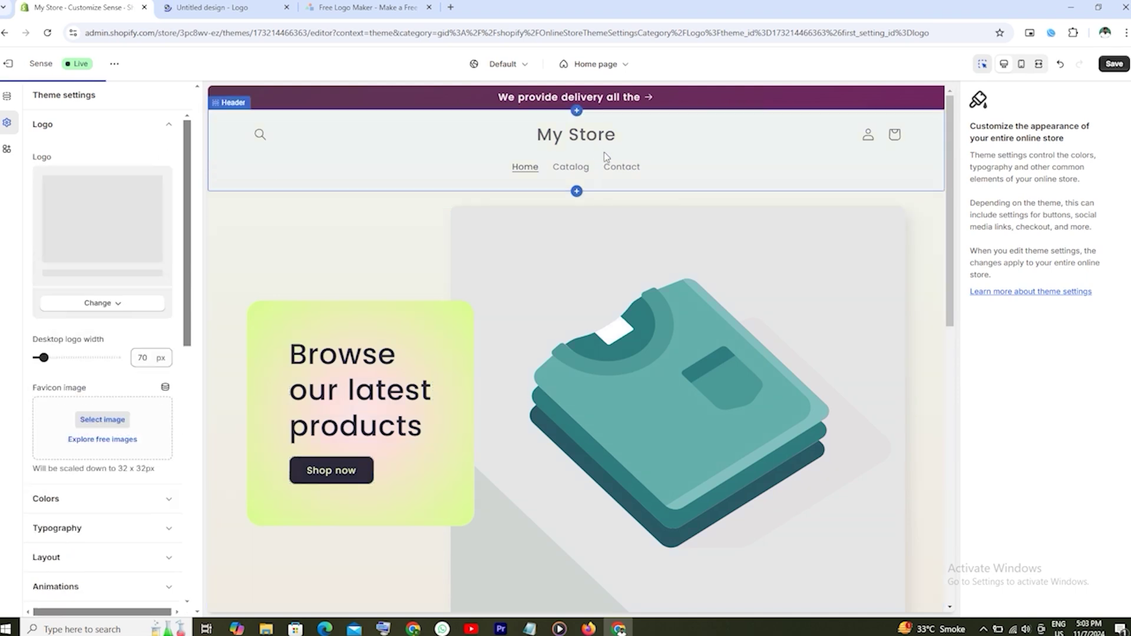
pyautogui.click(576, 189)
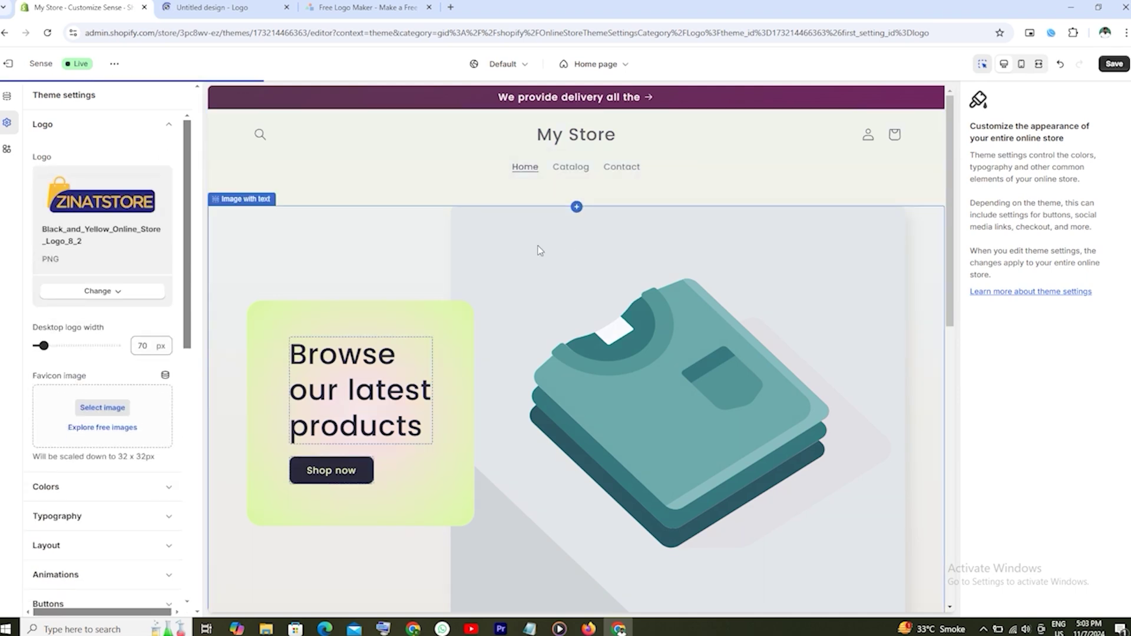
# Set the uploaded ZINATSTORE logo as the store's favicon image
pyautogui.click(107, 408)
pyautogui.click(349, 343)
pyautogui.click(832, 543)
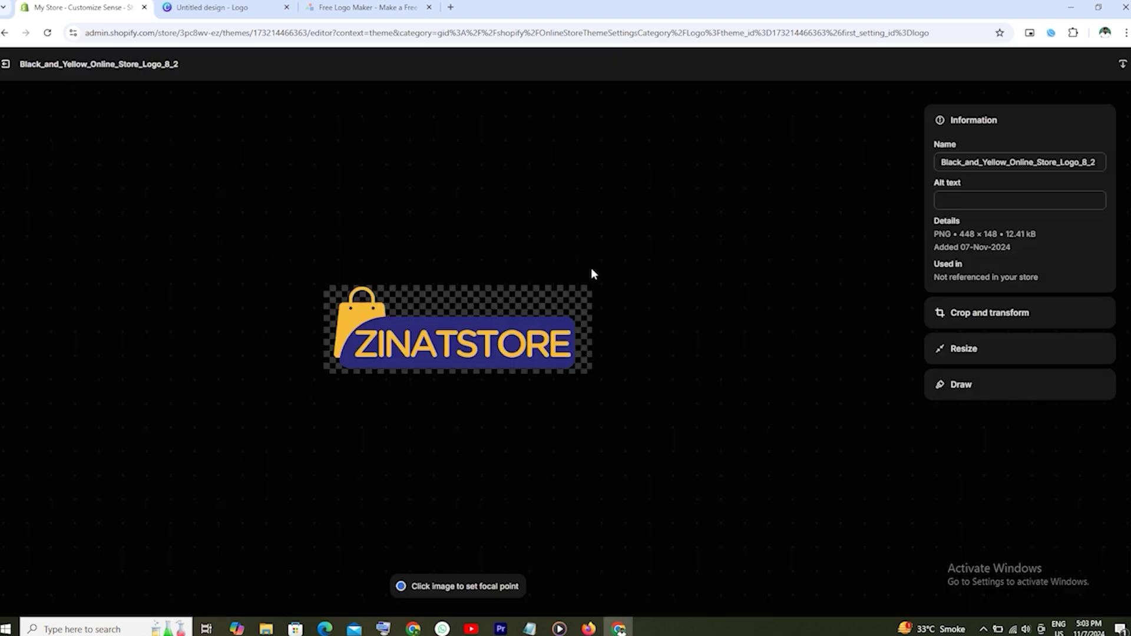
pyautogui.click(996, 353)
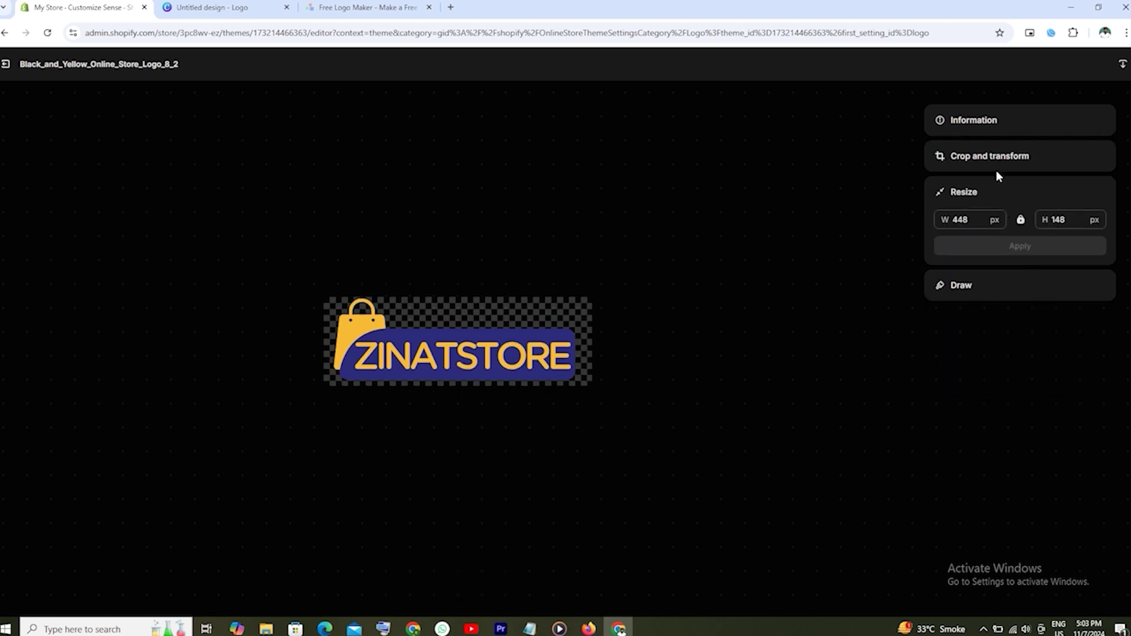
pyautogui.click(1077, 221)
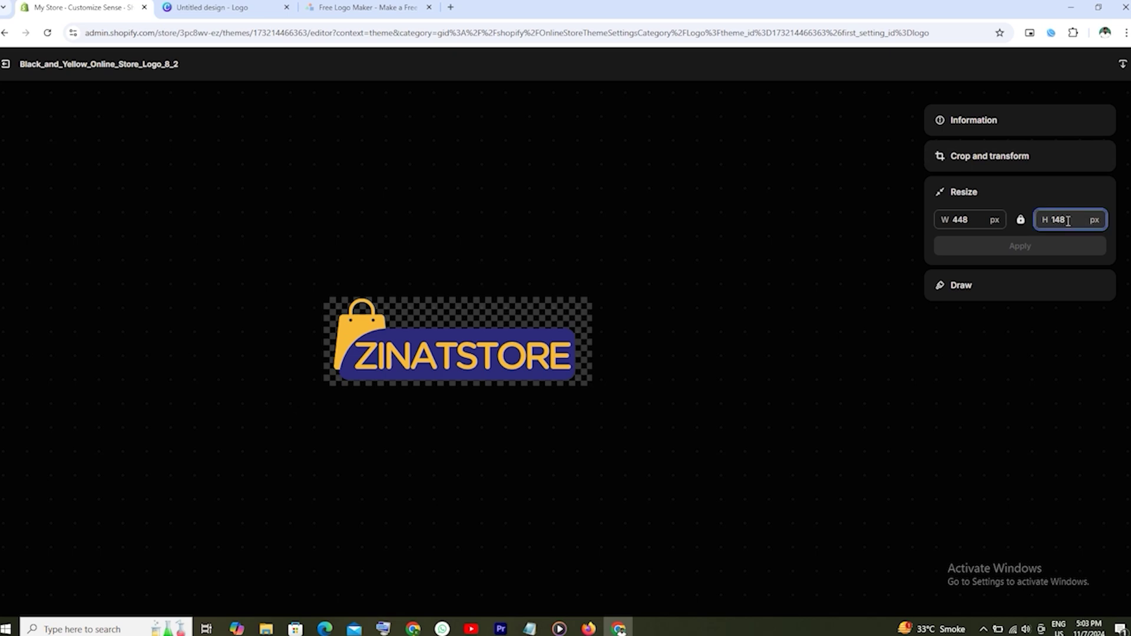
pyautogui.press('BackSpace')
pyautogui.press('BackSpace')
pyautogui.press('BackSpace')
pyautogui.write('2')
pyautogui.click(1007, 322)
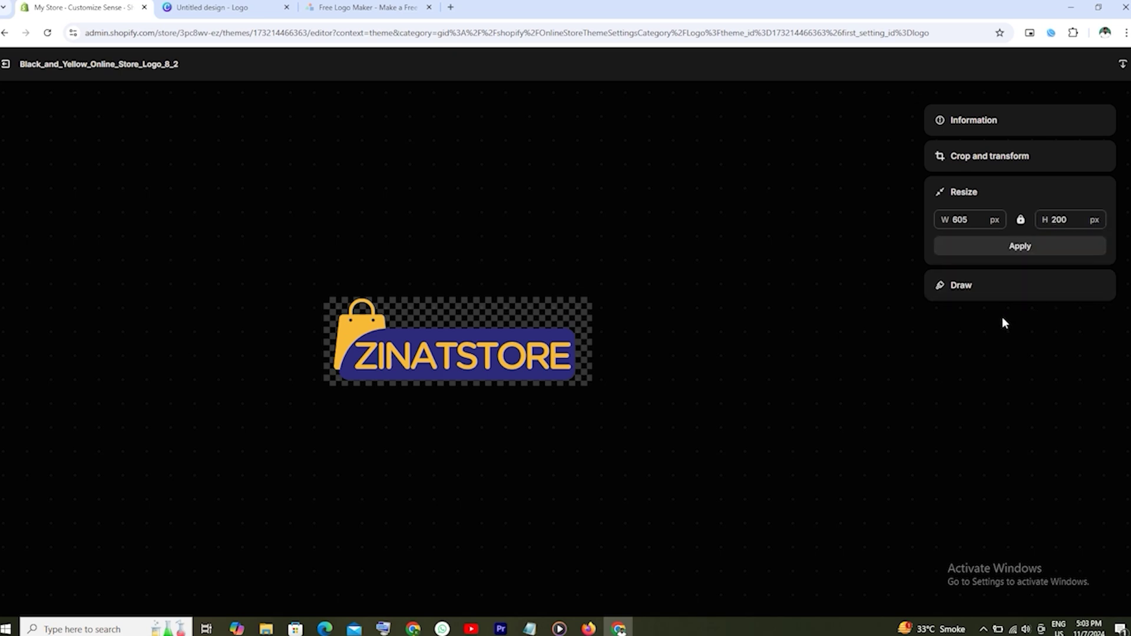
pyautogui.click(6, 65)
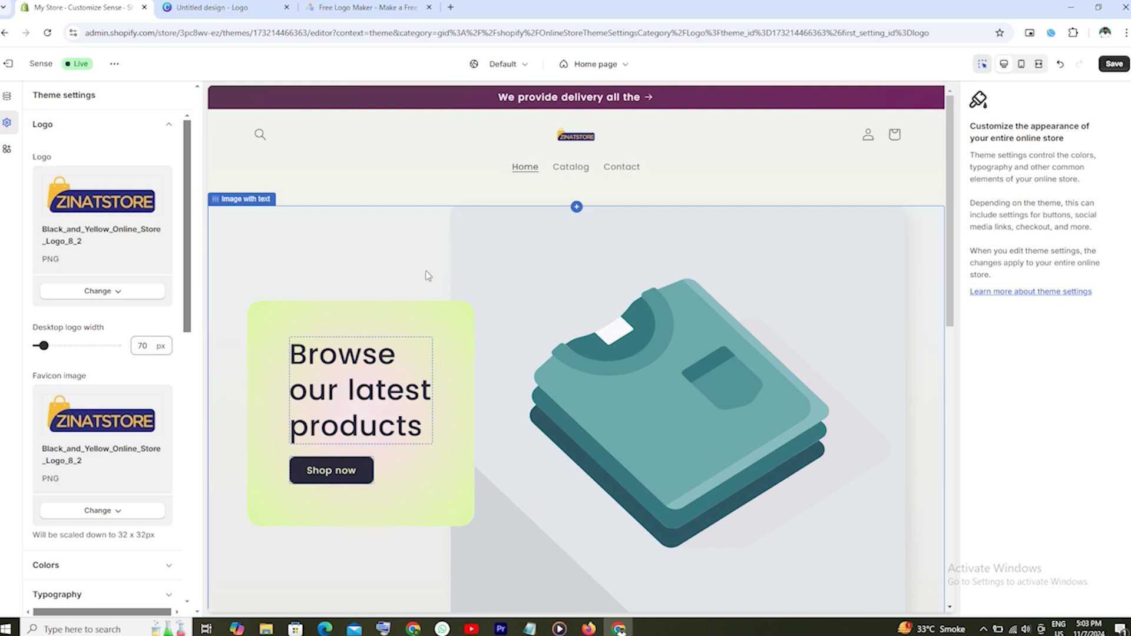
# Set the desktop logo width to 200 px and save the theme changes
pyautogui.moveTo(44, 345); pyautogui.dragTo(79, 345)
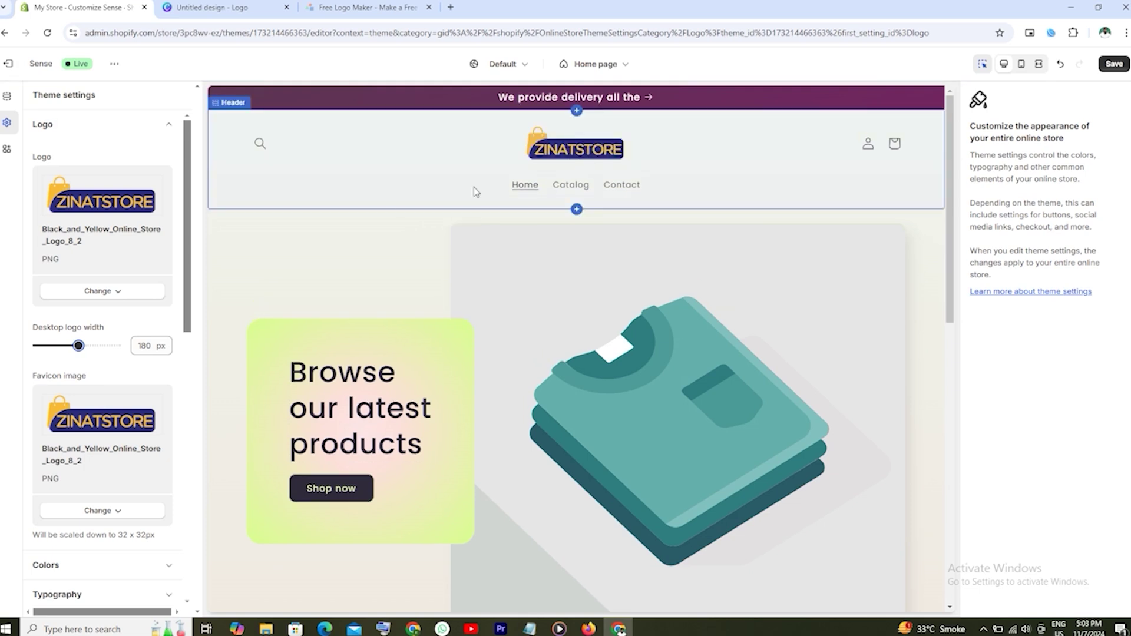
pyautogui.moveTo(79, 346); pyautogui.dragTo(85, 345)
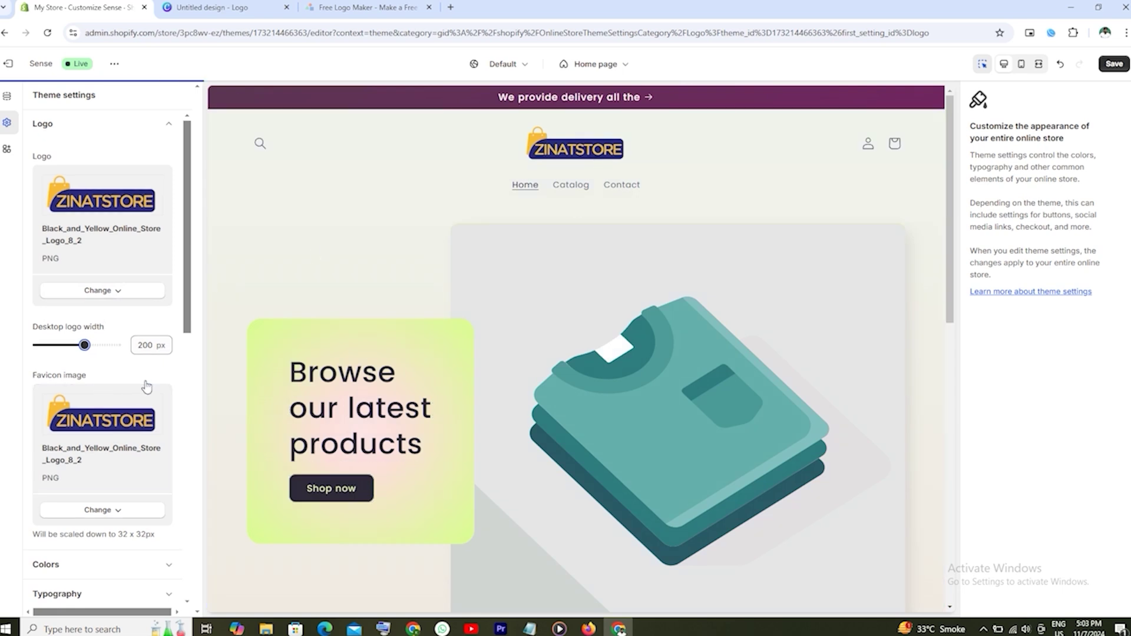
pyautogui.scroll(-8, 154, 396)
pyautogui.scroll(8, 152, 392)
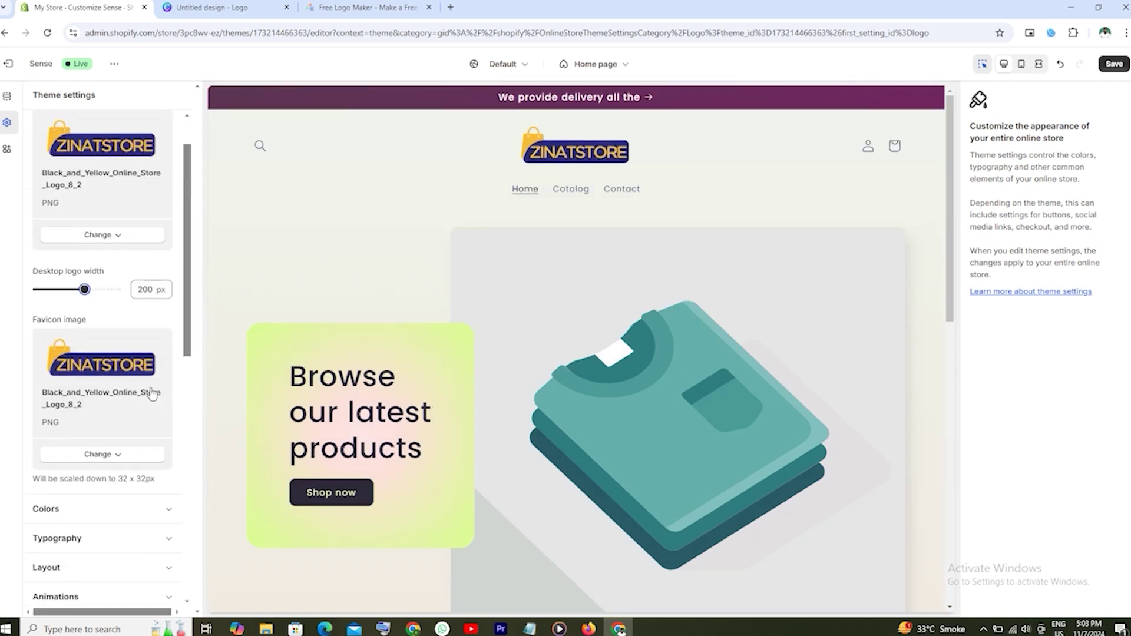
pyautogui.click(1114, 63)
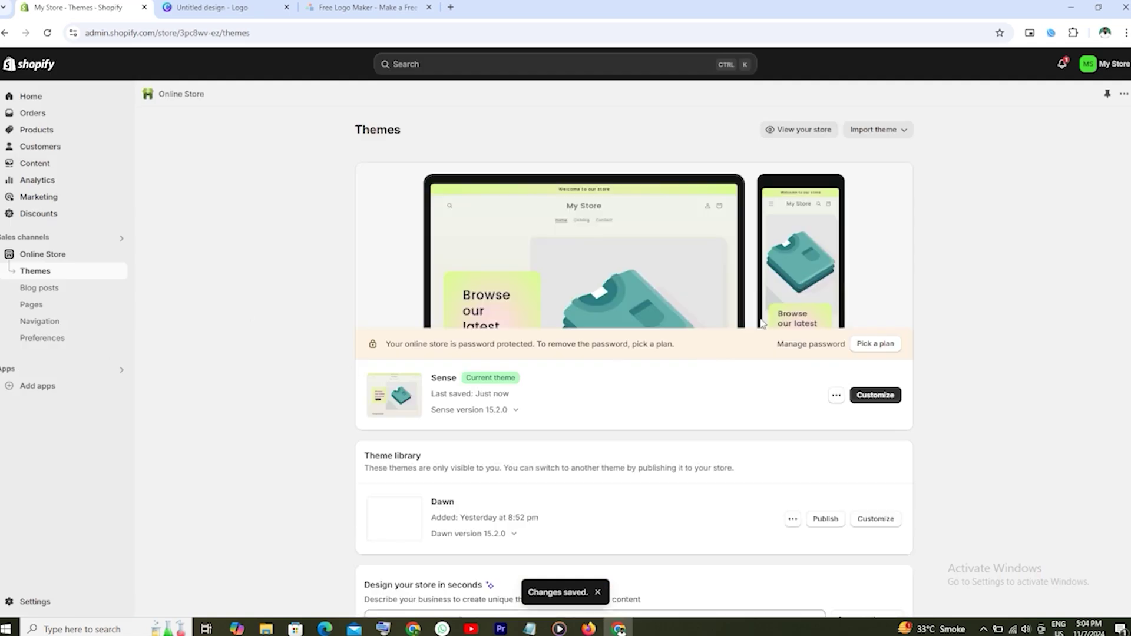
# Reopen the Sense theme for customizing, add a Slideshow section to the home page and place it above the Image with text section
pyautogui.click(875, 394)
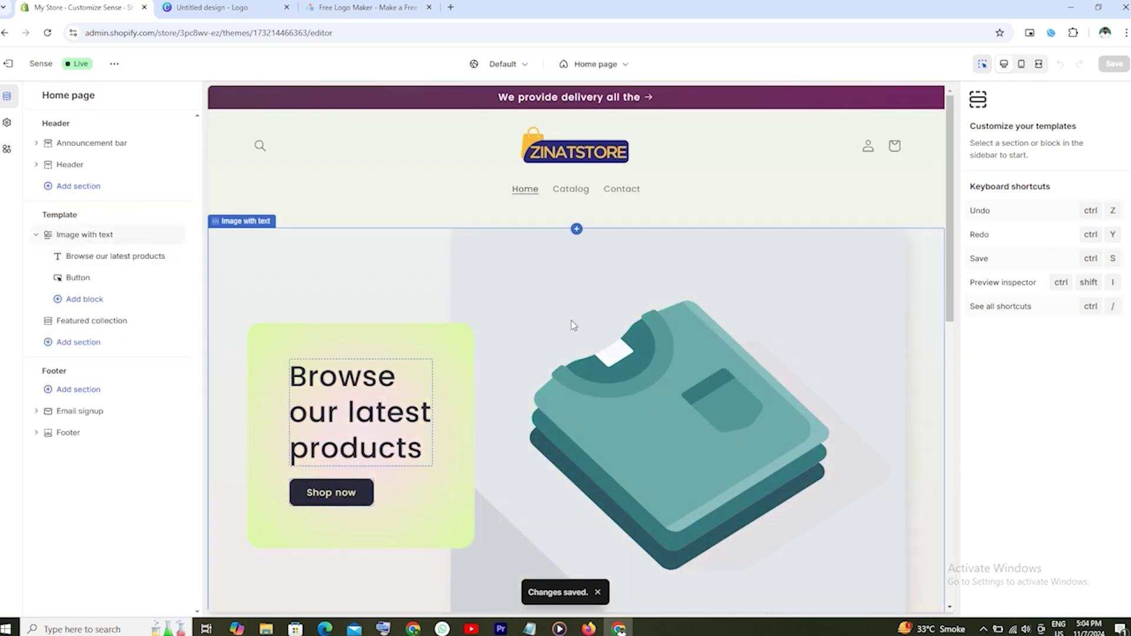
pyautogui.scroll(-2, 569, 323)
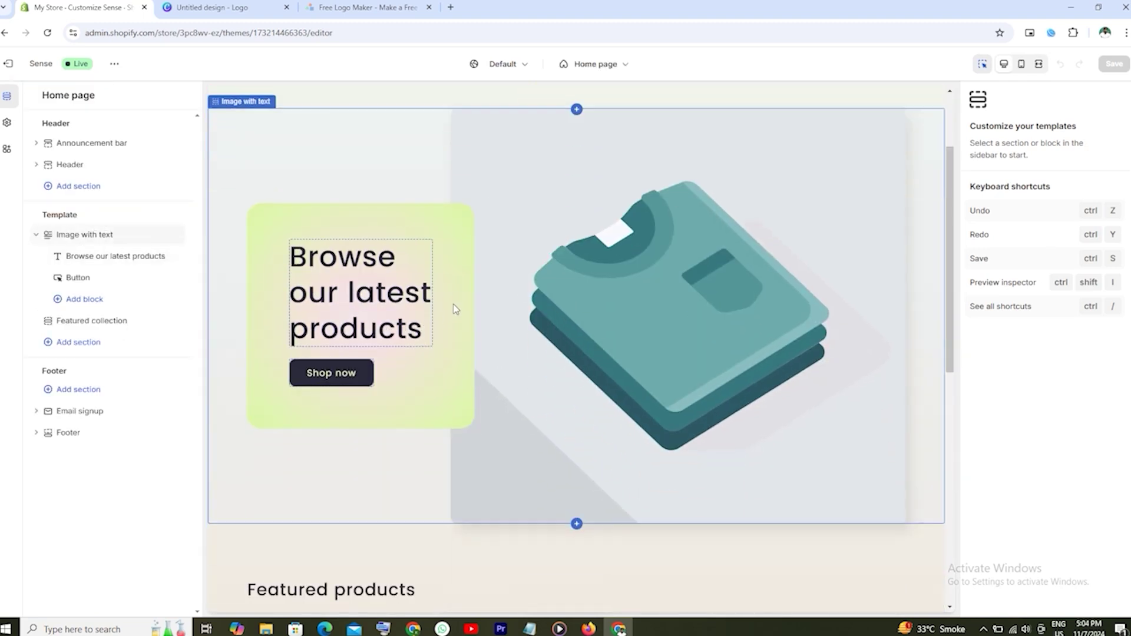
pyautogui.scroll(2, 453, 305)
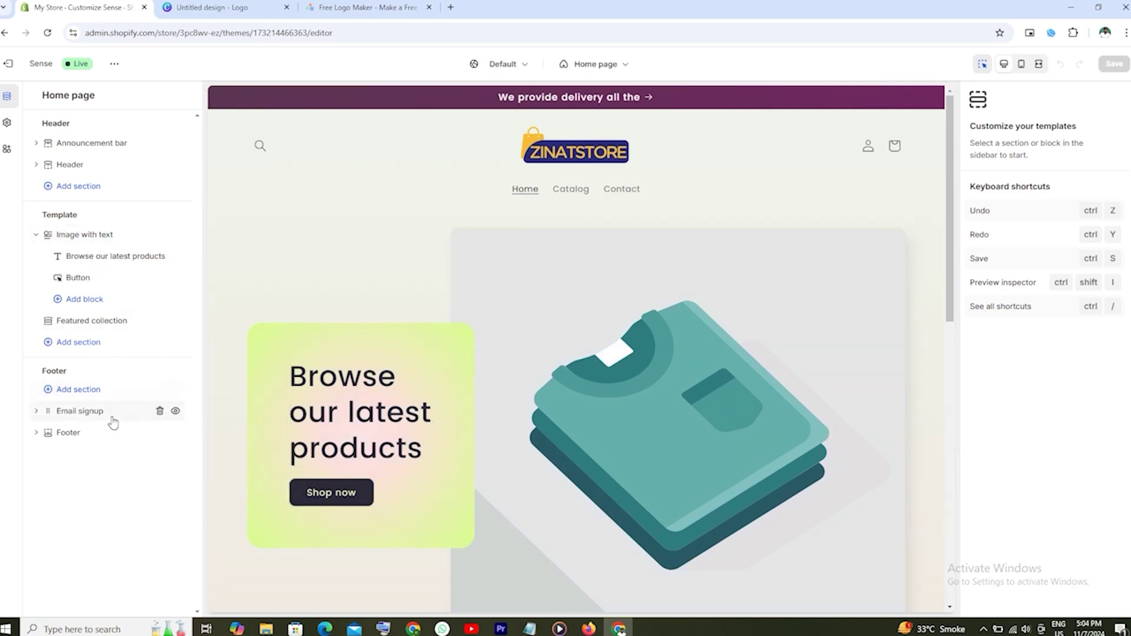
pyautogui.click(96, 356)
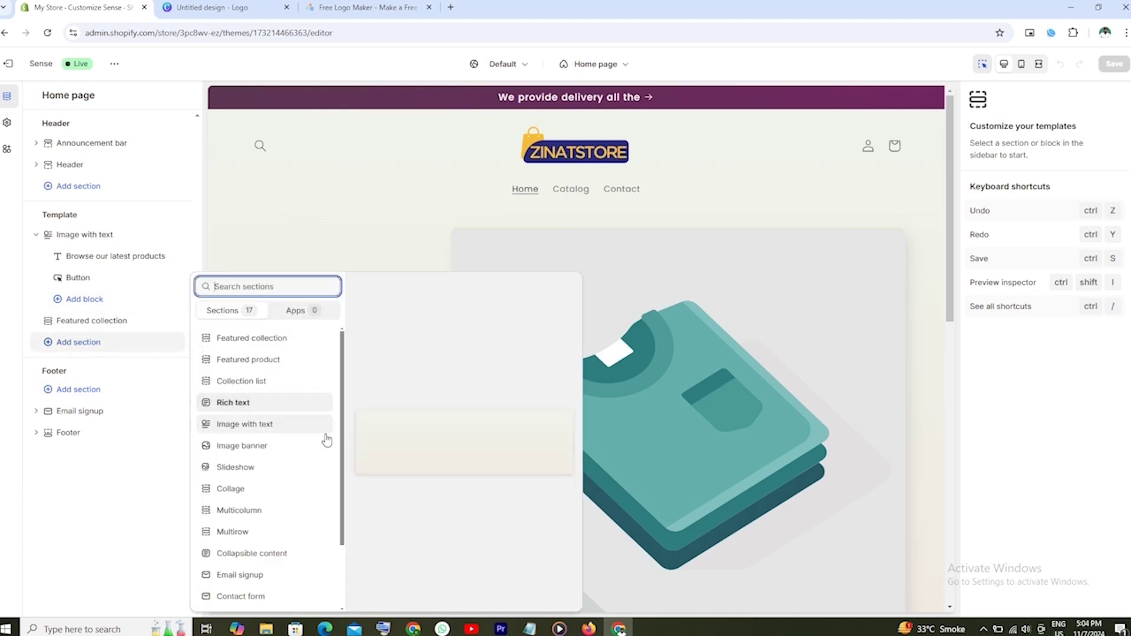
pyautogui.click(243, 469)
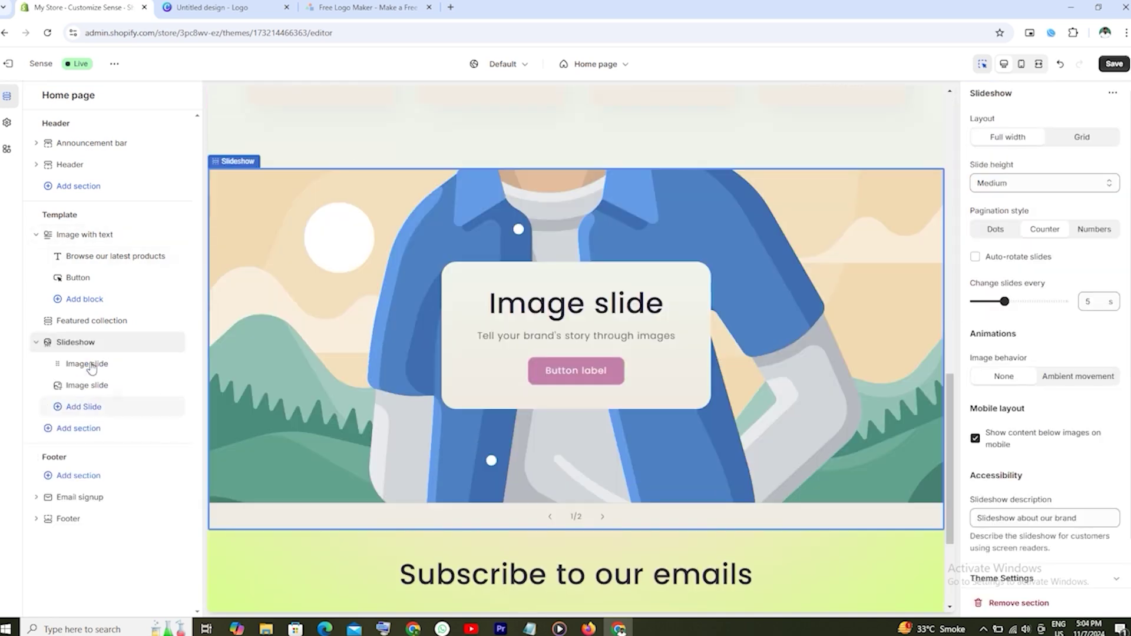
pyautogui.moveTo(44, 347); pyautogui.dragTo(50, 248)
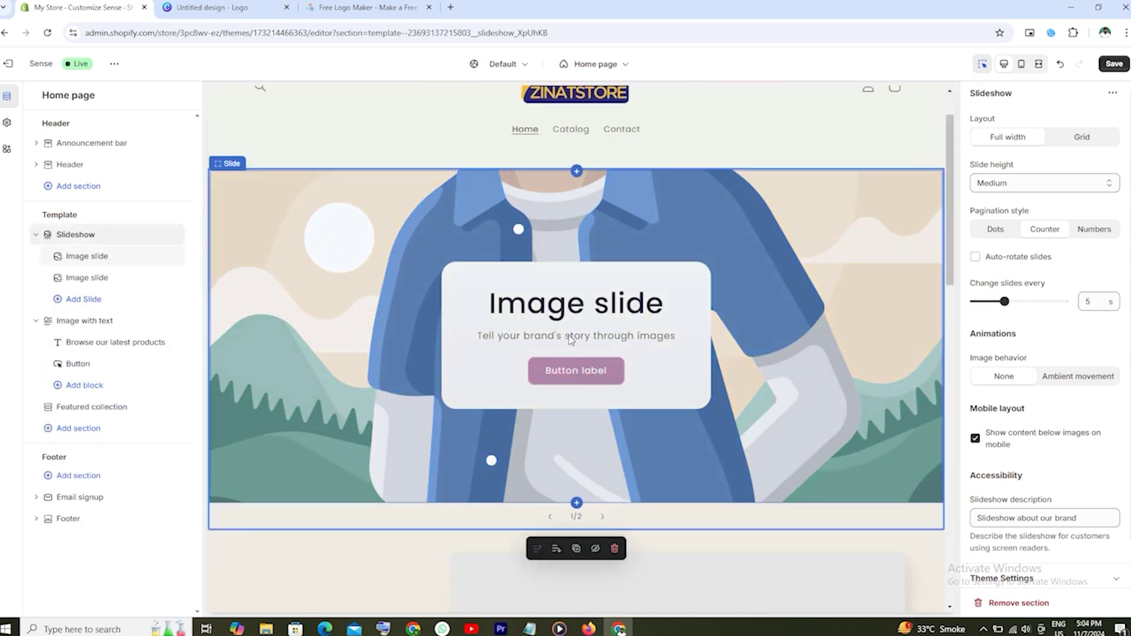
pyautogui.moveTo(92, 247)
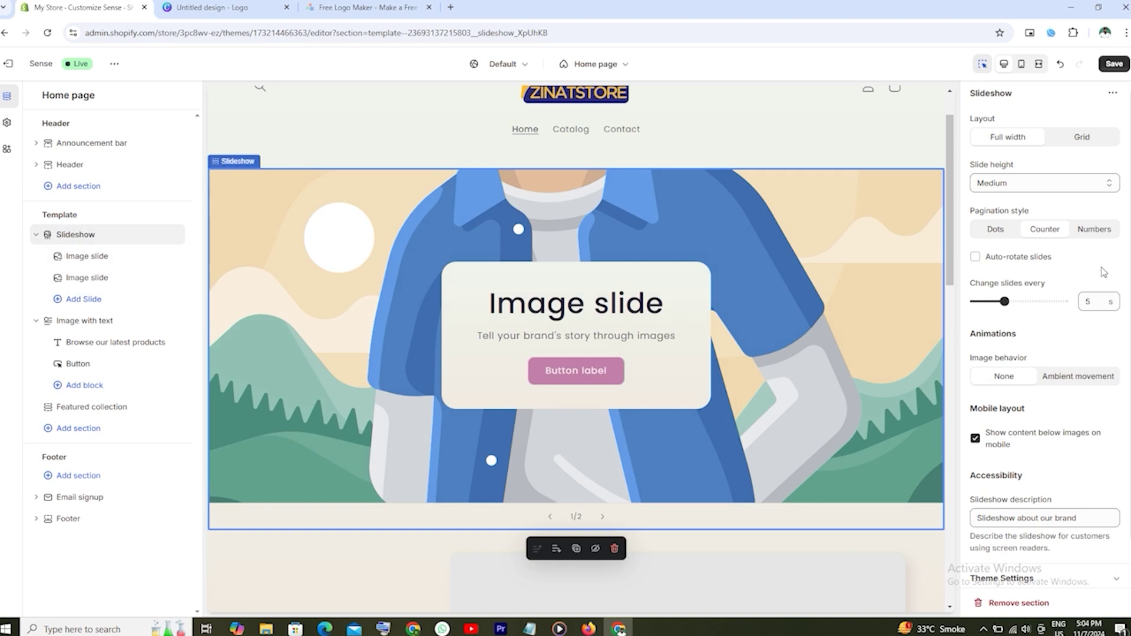
# Turn on auto-rotation for the slideshow and add a third image slide, saving the changes
pyautogui.click(976, 258)
pyautogui.scroll(-1, 1074, 350)
pyautogui.scroll(1, 1075, 350)
pyautogui.click(1114, 63)
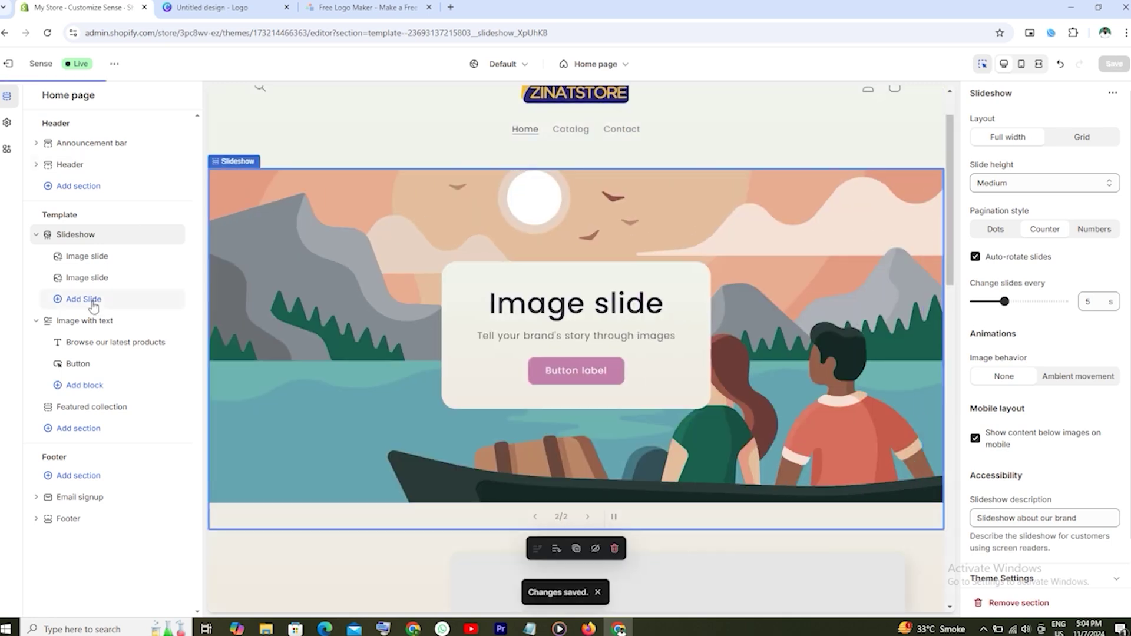
pyautogui.click(88, 299)
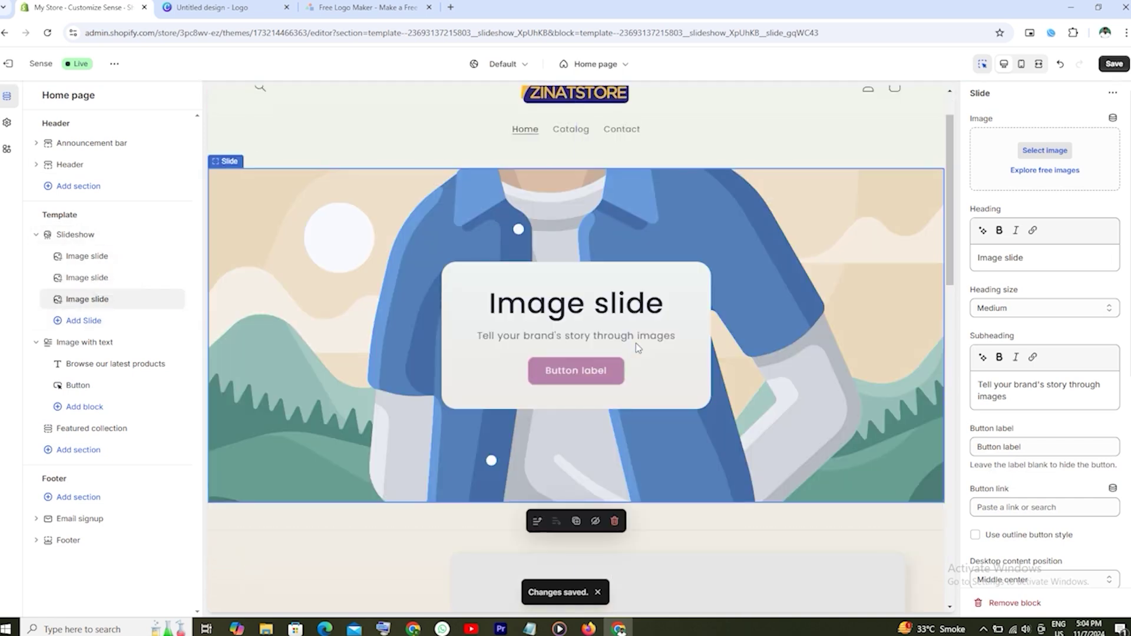
pyautogui.click(1113, 64)
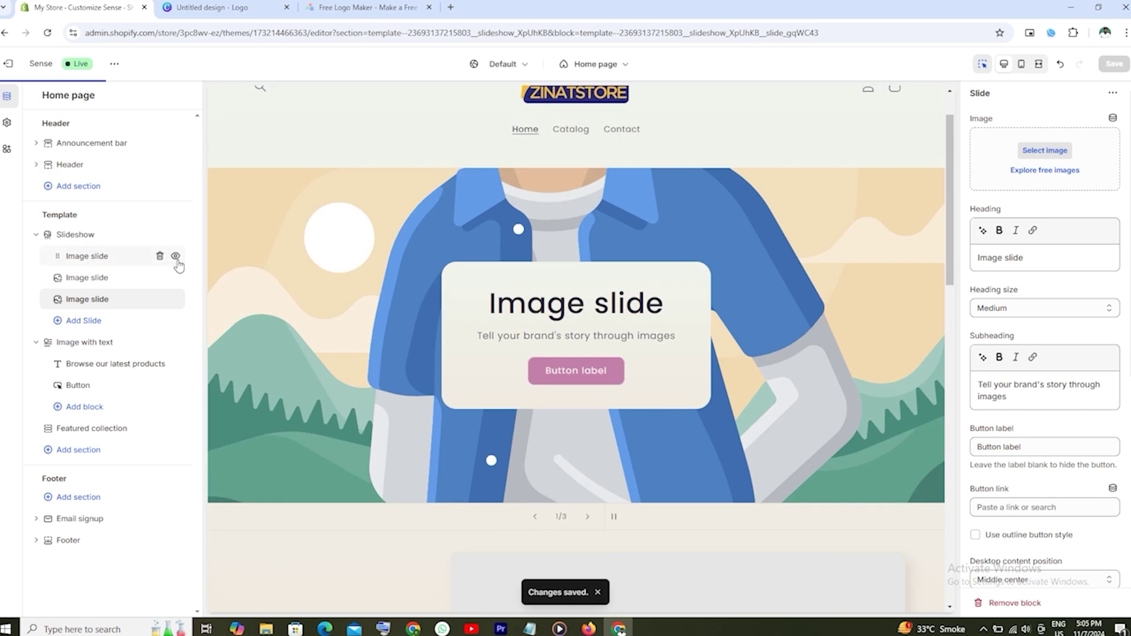
# Upload the new1, Blue Dynamic Fashion Special Sale Banner and Blue Pink Gradient Fashion Banner images from drive E's shopify folder, using new1 for the first slide
pyautogui.click(118, 259)
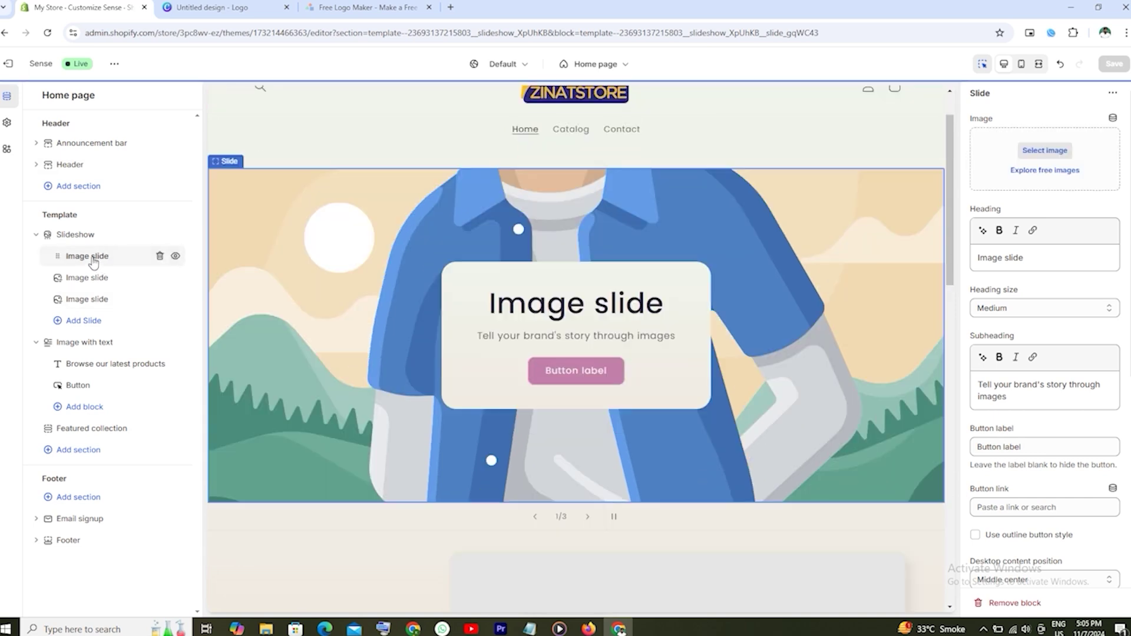
pyautogui.click(1045, 151)
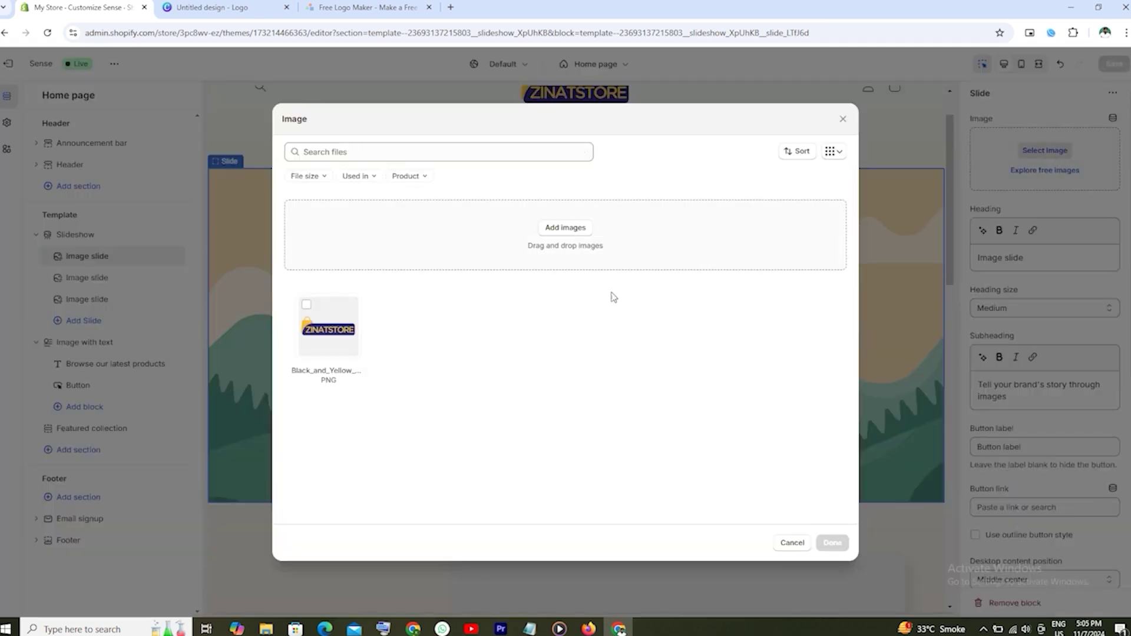
pyautogui.click(570, 230)
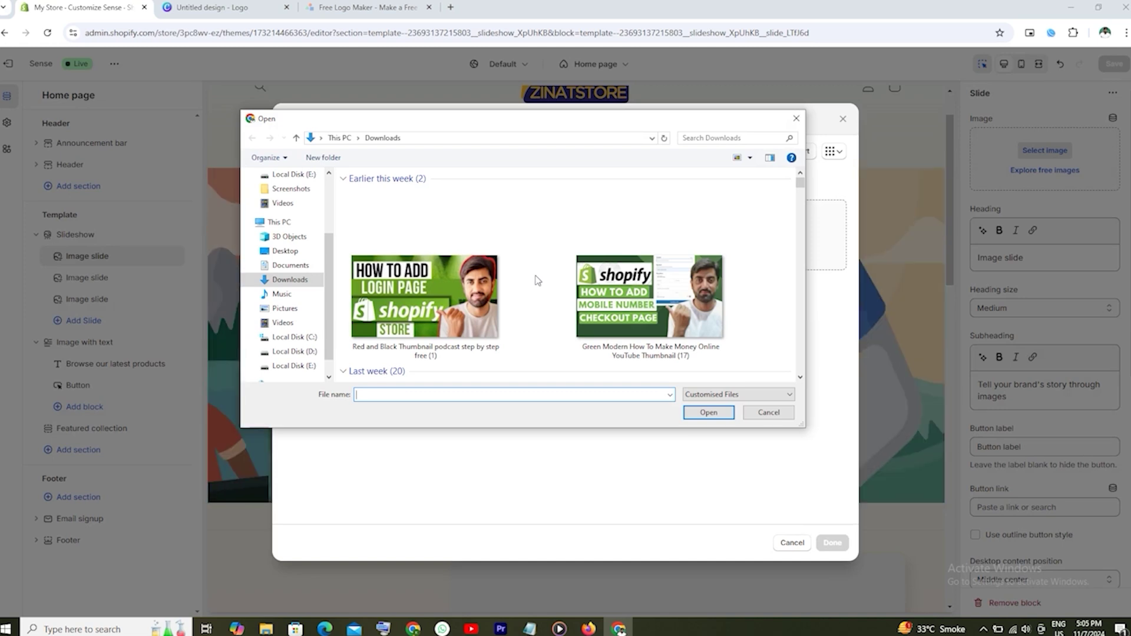
pyautogui.click(307, 354)
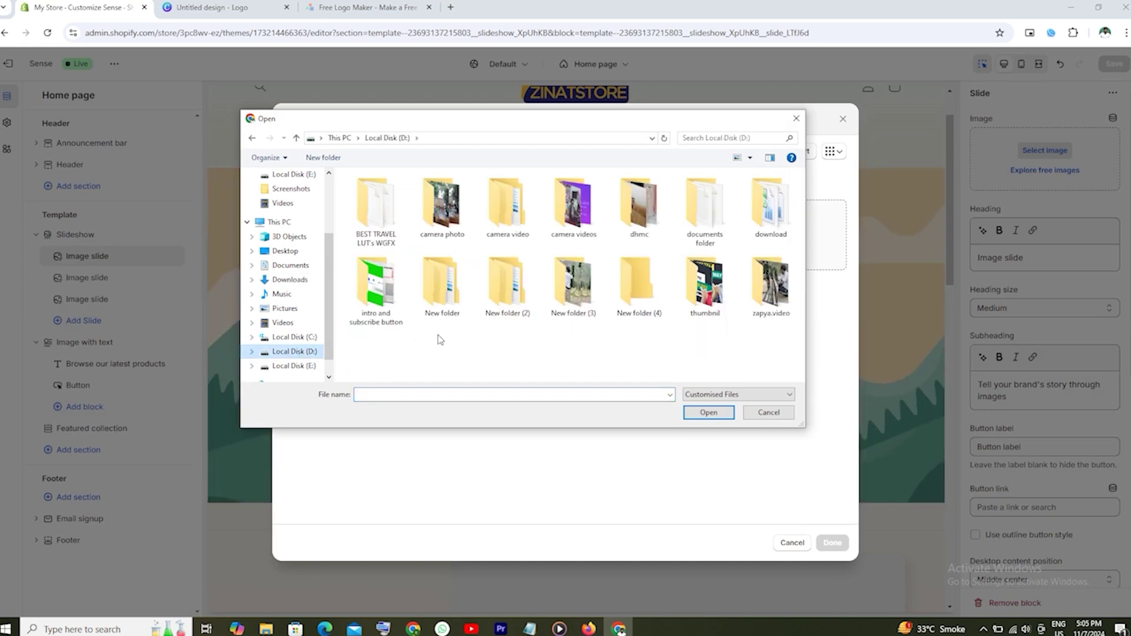
pyautogui.click(297, 366)
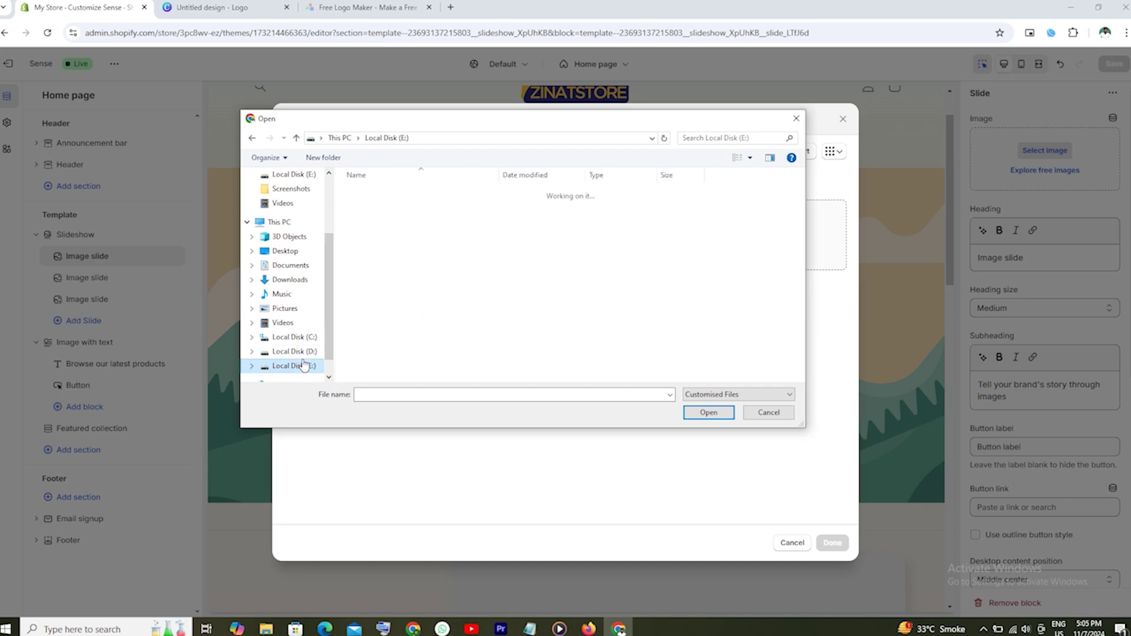
pyautogui.click(400, 333)
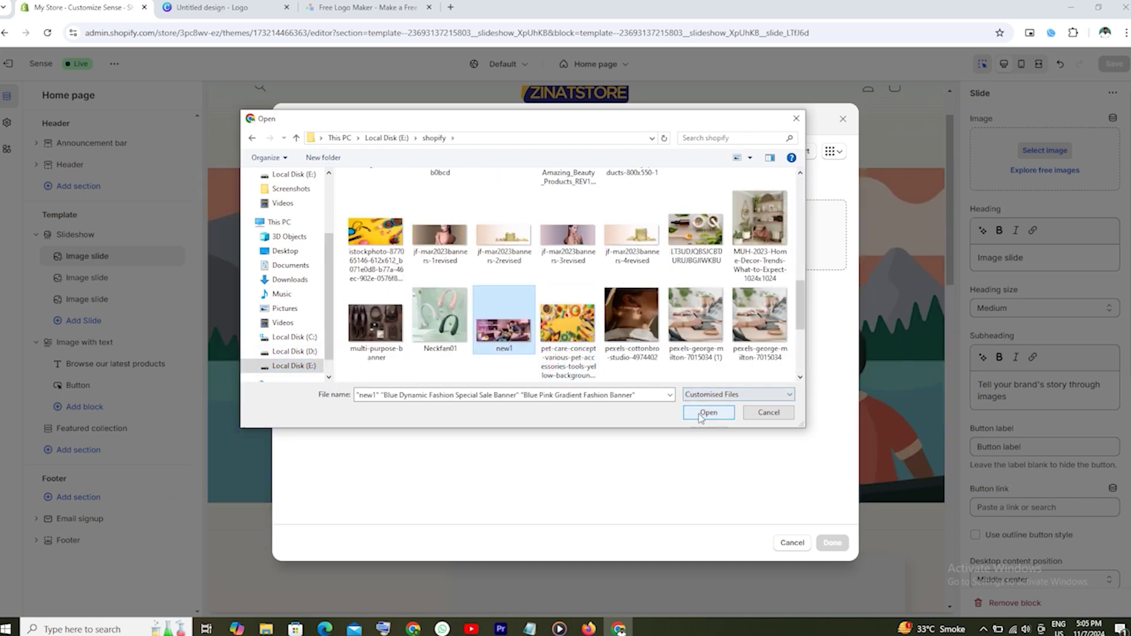
pyautogui.click(708, 412)
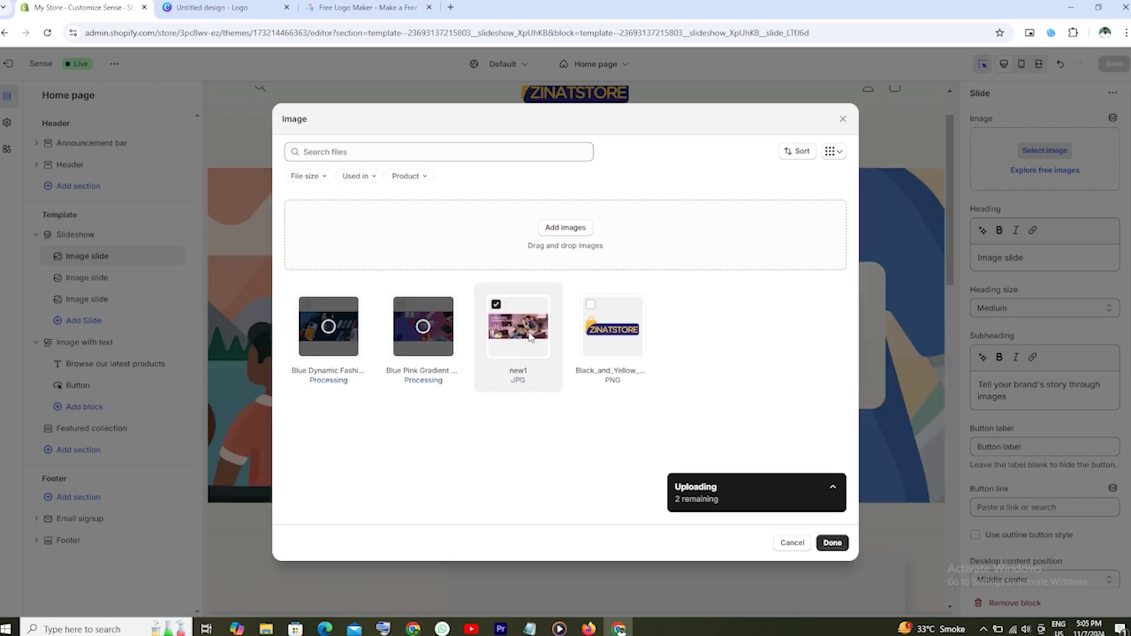
pyautogui.click(832, 542)
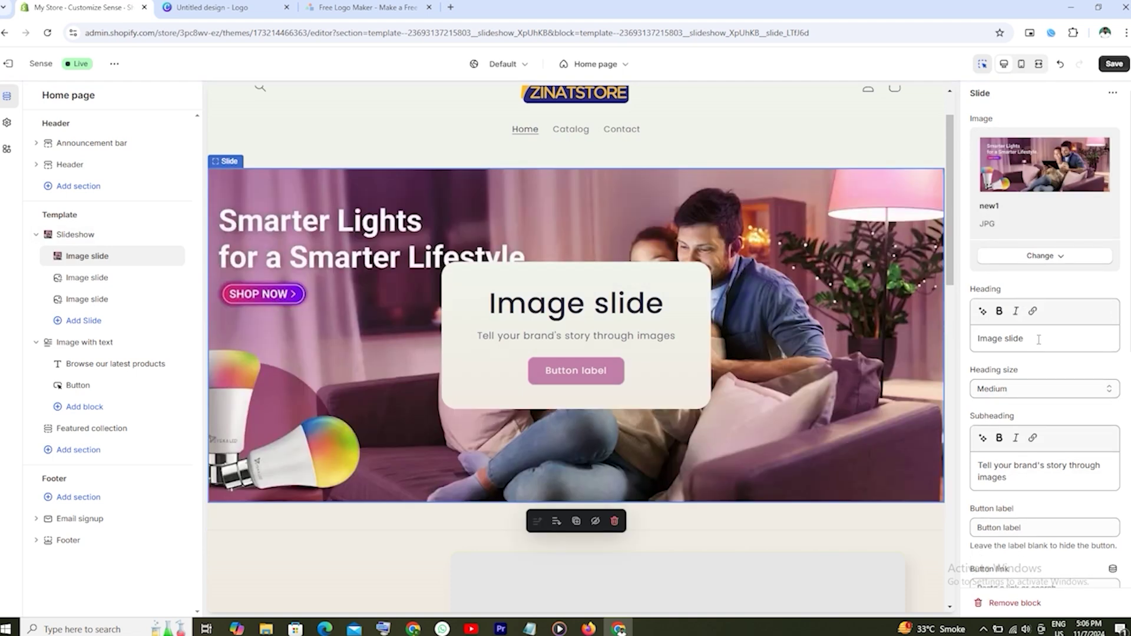
# Clear the first slide's heading and subheading and set its button label to Buy Now
pyautogui.moveTo(1039, 340); pyautogui.dragTo(963, 344)
pyautogui.press('BackSpace')
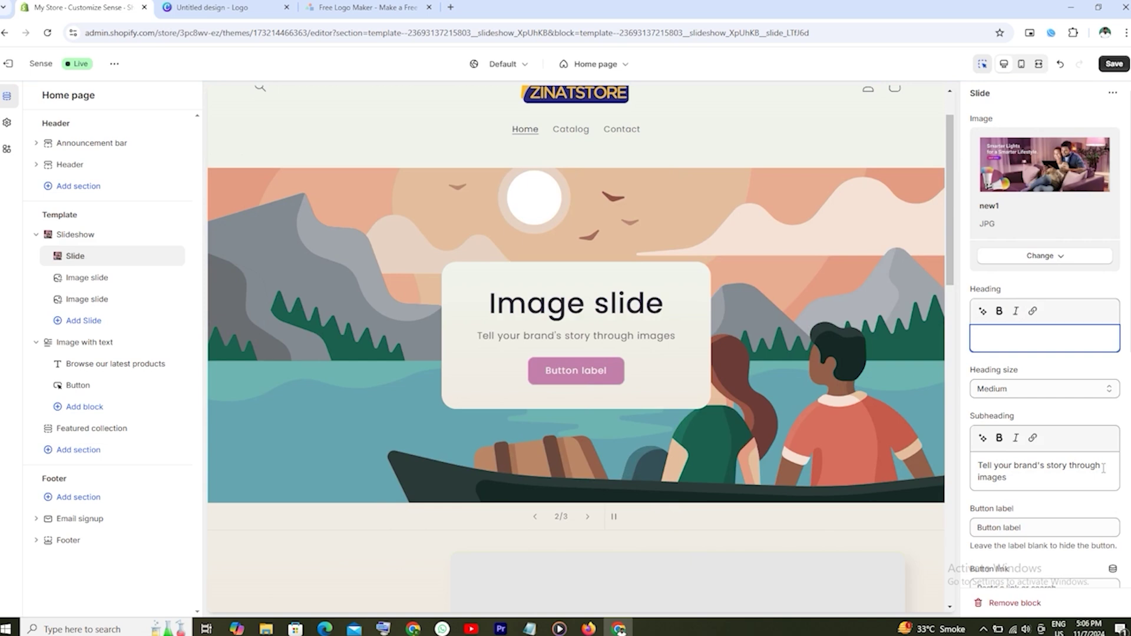
pyautogui.moveTo(1101, 465)
pyautogui.mouseDown()
pyautogui.moveTo(978, 465)
pyautogui.moveTo(993, 481)
pyautogui.moveTo(1116, 465)
pyautogui.mouseUp()
pyautogui.press('BackSpace')
pyautogui.press('BackSpace')
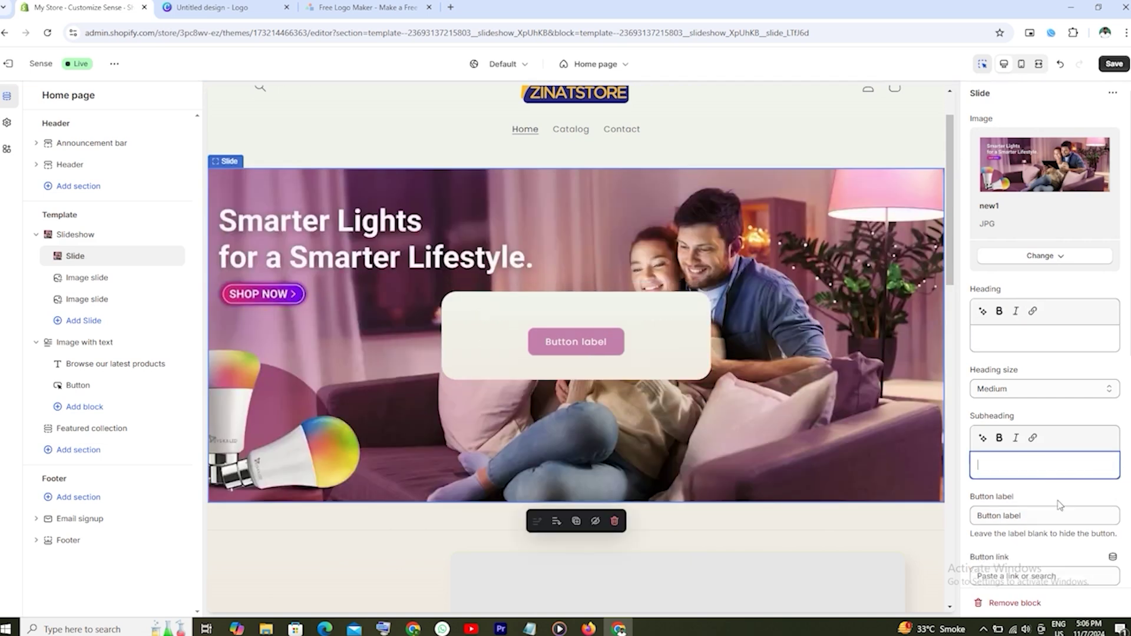
pyautogui.moveTo(1029, 516); pyautogui.dragTo(963, 521)
pyautogui.write('Buy Now')
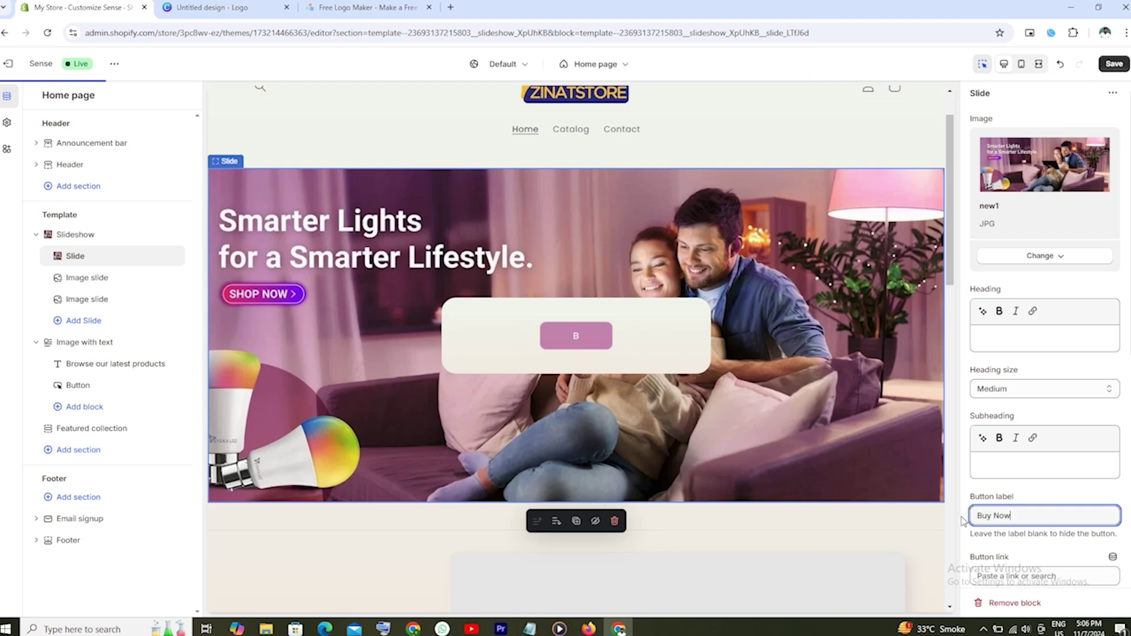
# Link the first slide's Buy Now button to All collections
pyautogui.scroll(-3, 1034, 471)
pyautogui.click(1034, 395)
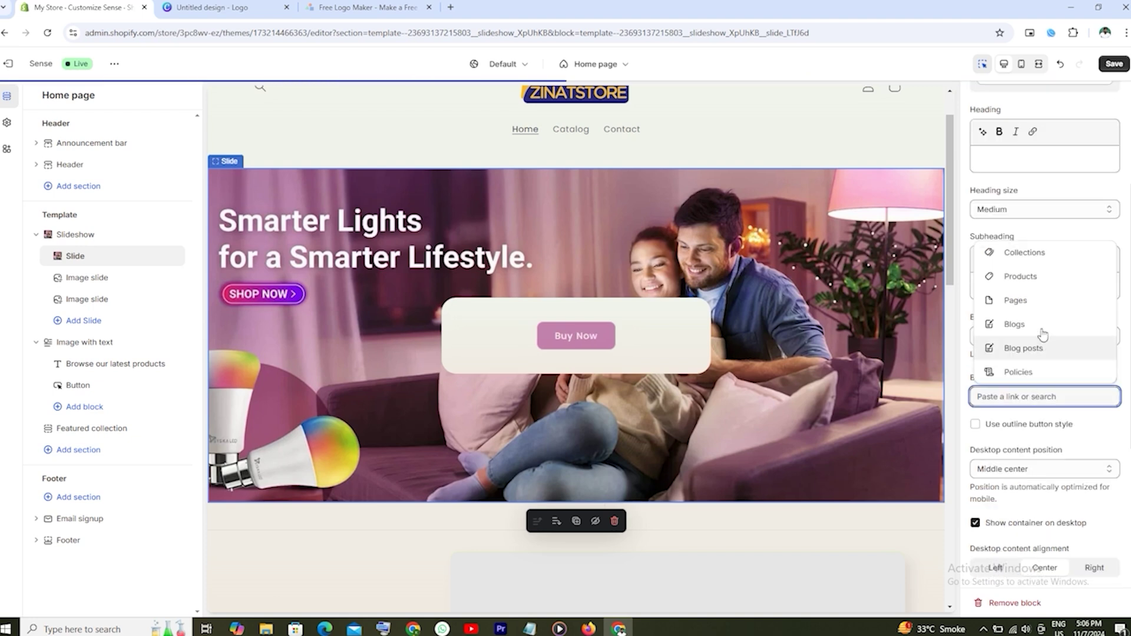
pyautogui.click(1025, 253)
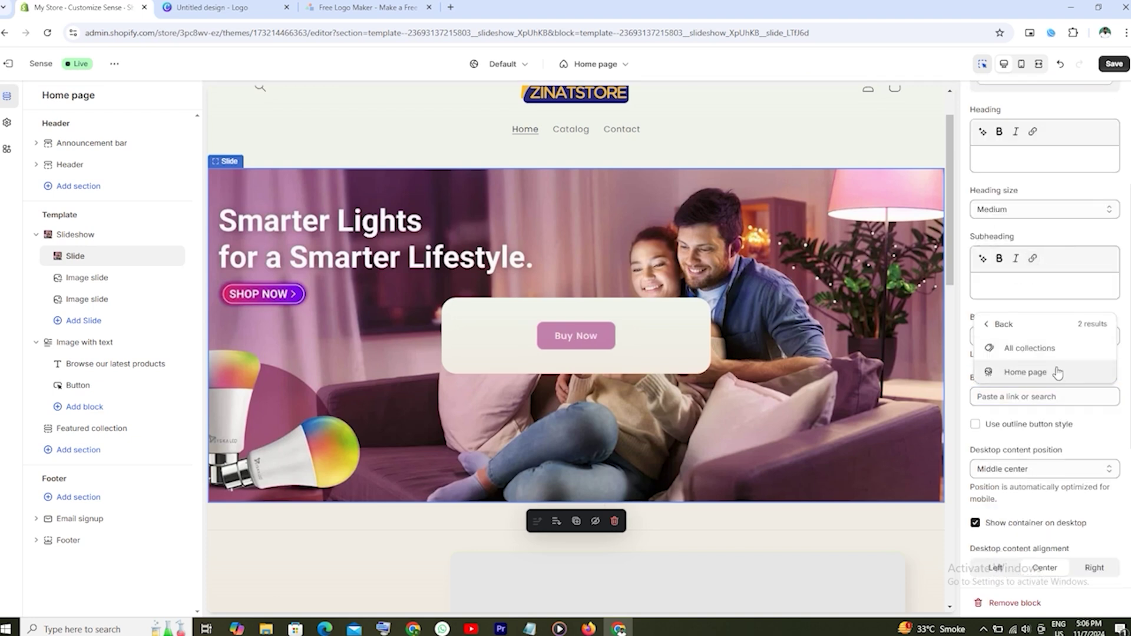
pyautogui.click(1037, 351)
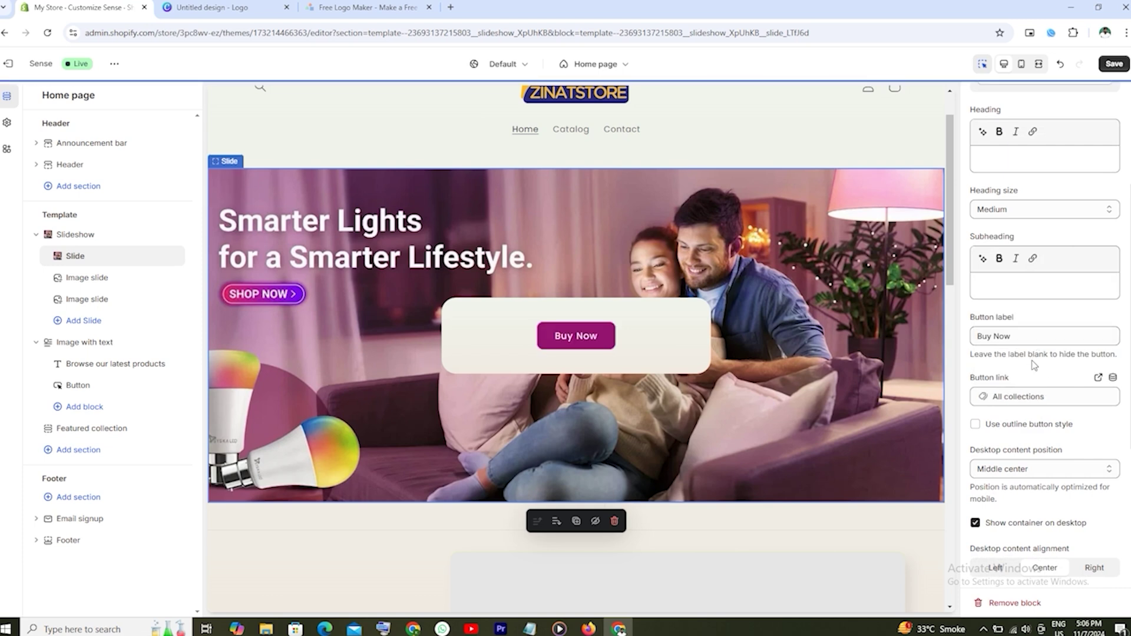
# Try the outline button style on the first slide's Buy Now button and turn it back off
pyautogui.scroll(-2, 1032, 364)
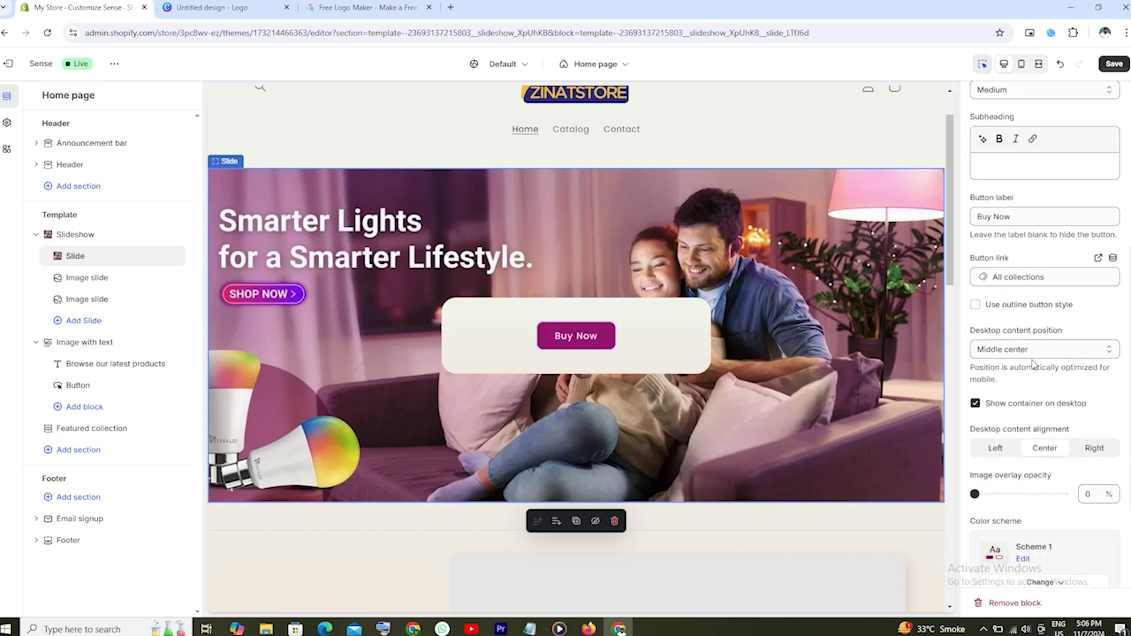
pyautogui.scroll(-2, 1055, 370)
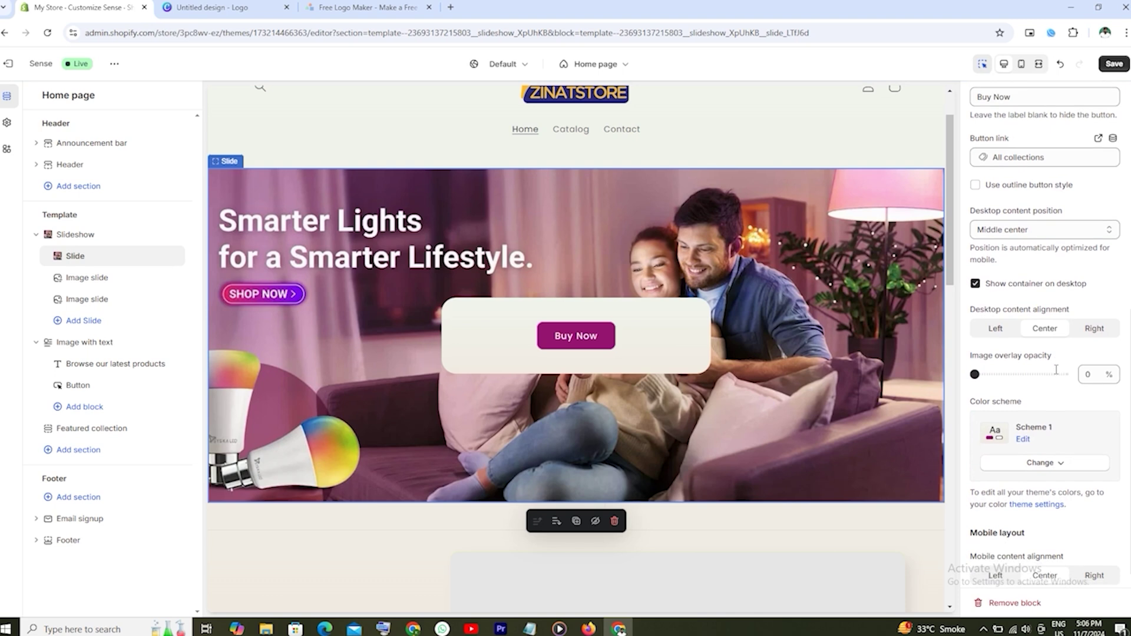
pyautogui.scroll(3, 1055, 370)
pyautogui.click(975, 365)
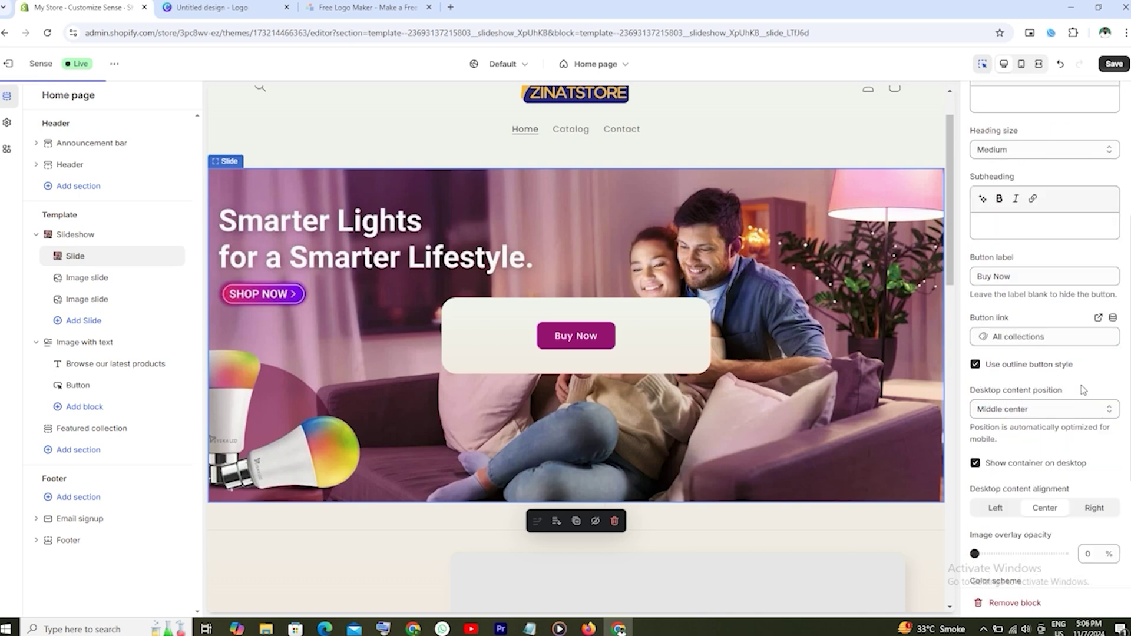
pyautogui.click(975, 365)
pyautogui.scroll(4, 982, 370)
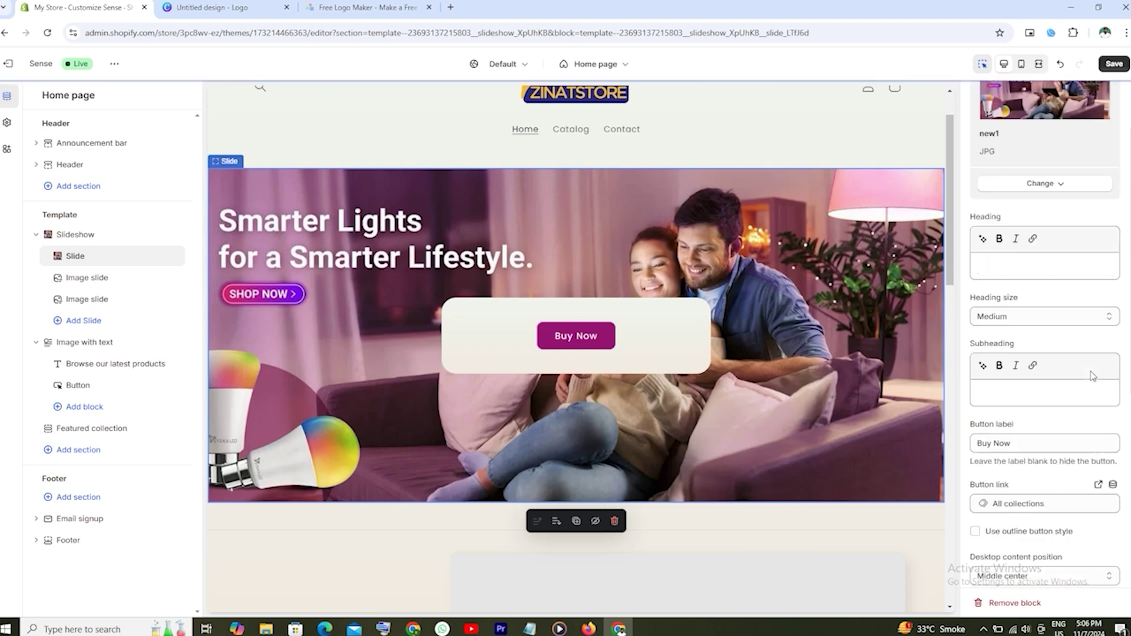
# Set the first slide's image overlay opacity to 10% and try the left, center and right mobile content alignments
pyautogui.scroll(-7, 982, 370)
pyautogui.moveTo(982, 370); pyautogui.dragTo(1020, 369)
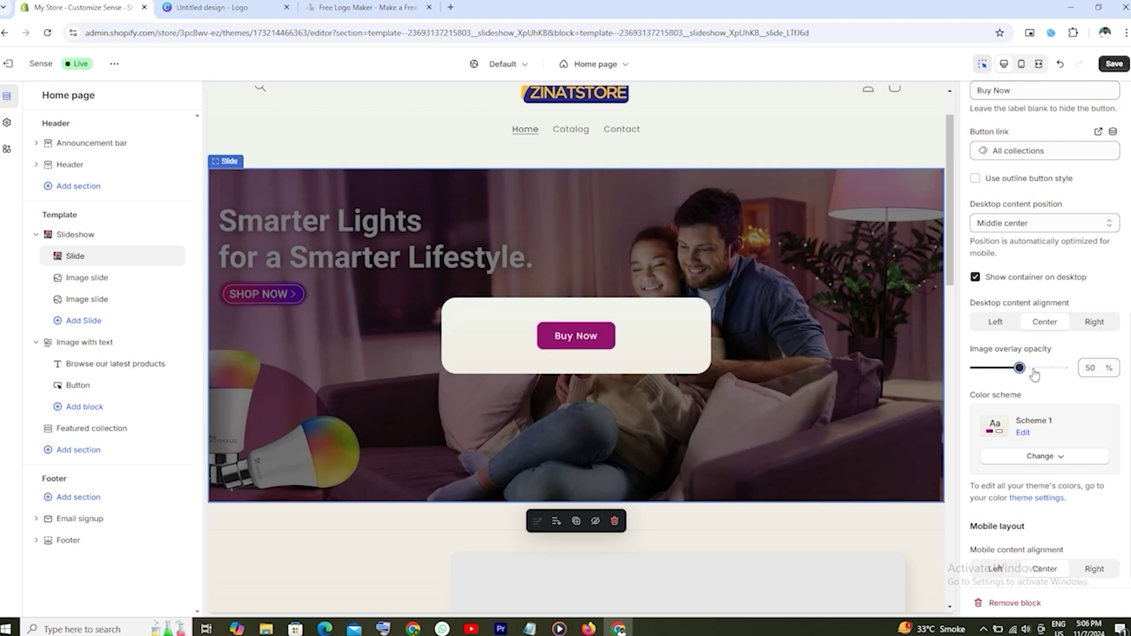
pyautogui.moveTo(1019, 368); pyautogui.dragTo(983, 368)
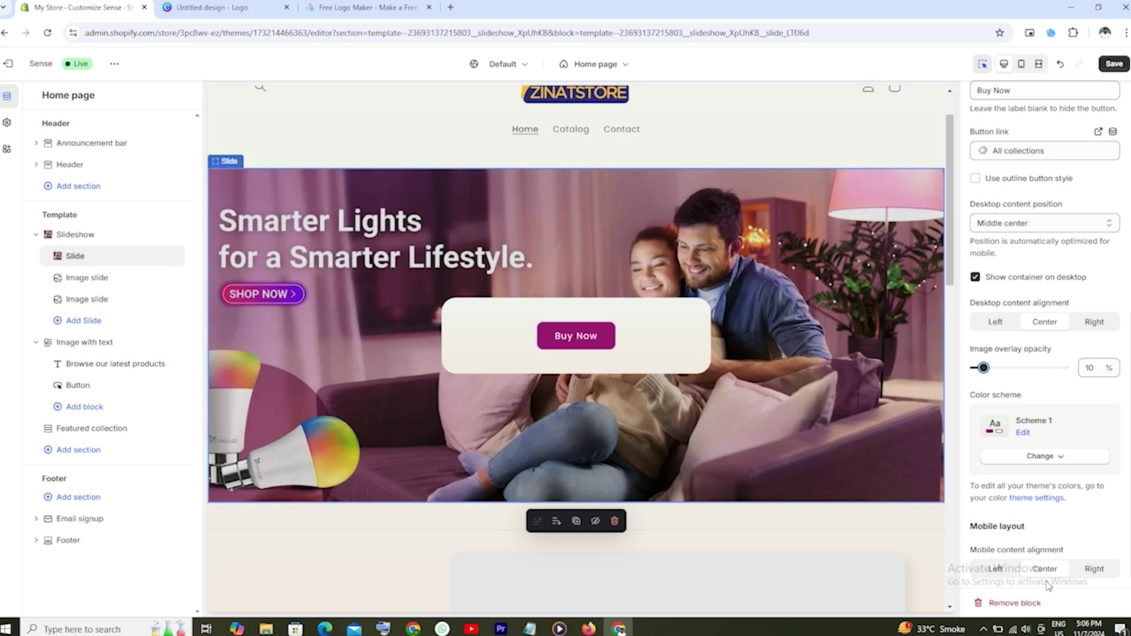
pyautogui.click(998, 574)
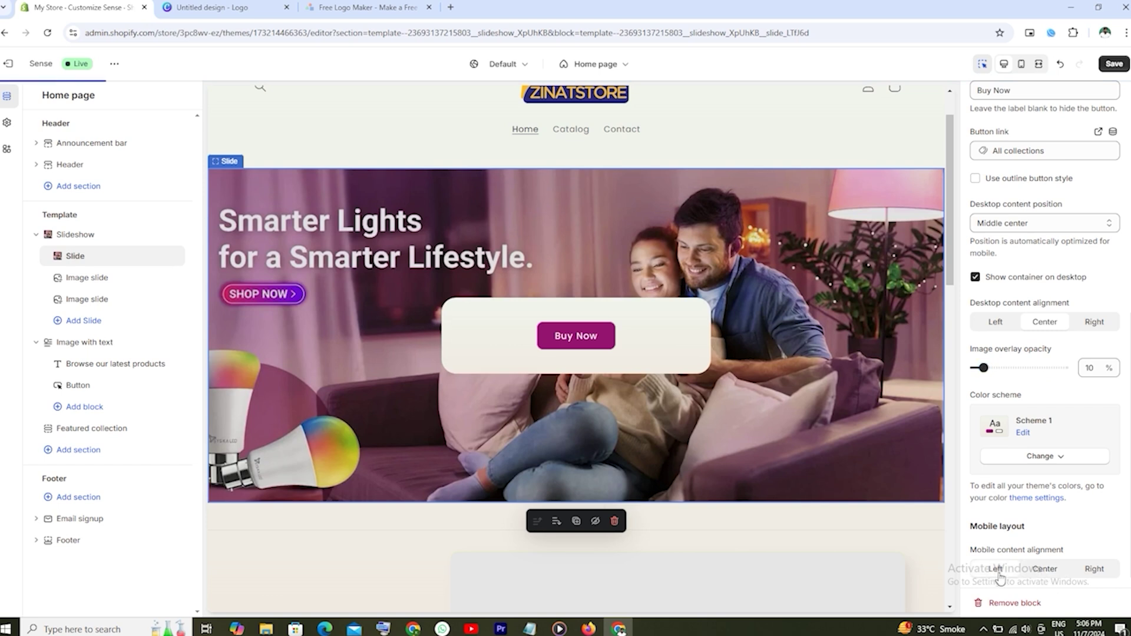
pyautogui.click(1044, 568)
pyautogui.click(1094, 568)
pyautogui.scroll(2, 1051, 541)
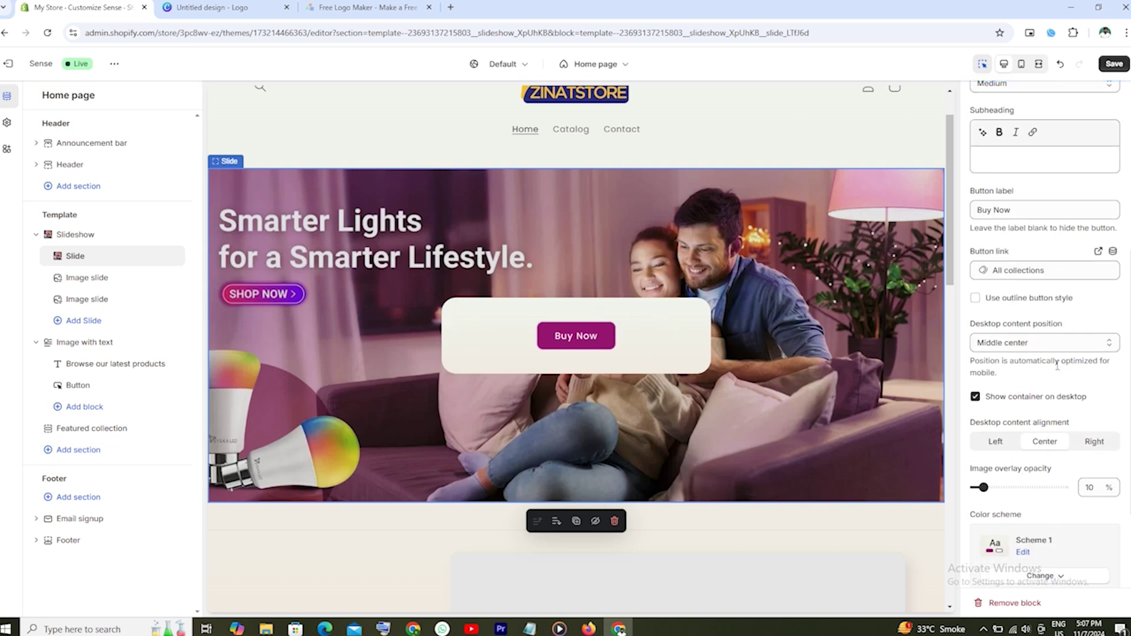
# Hide the first slide's content container on desktop and save the theme changes
pyautogui.click(980, 402)
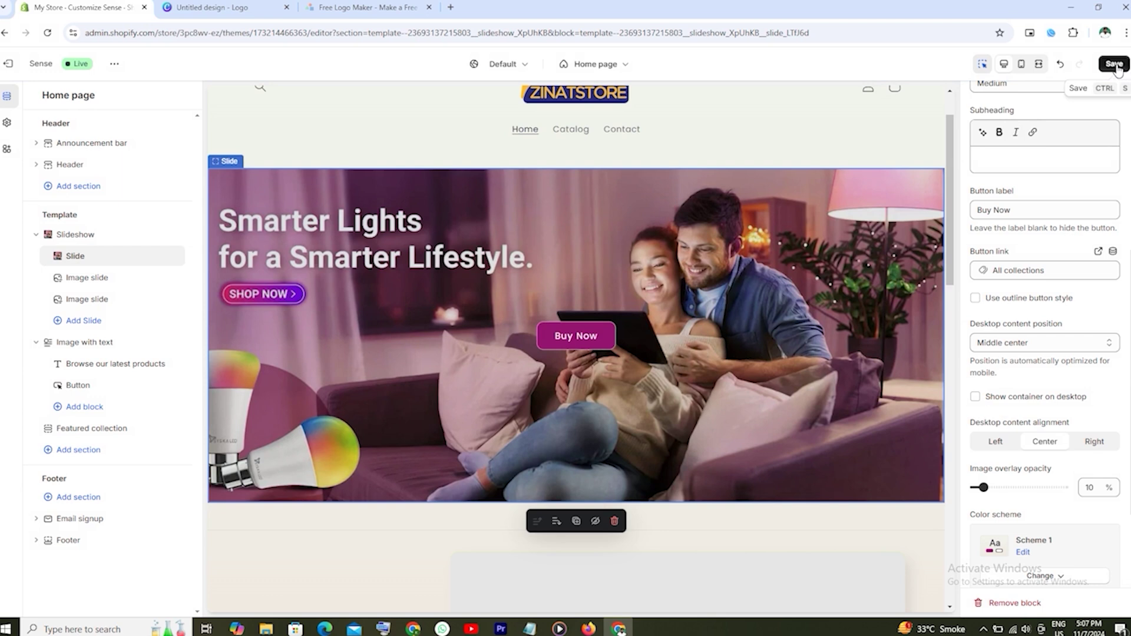
pyautogui.scroll(5, 1127, 206)
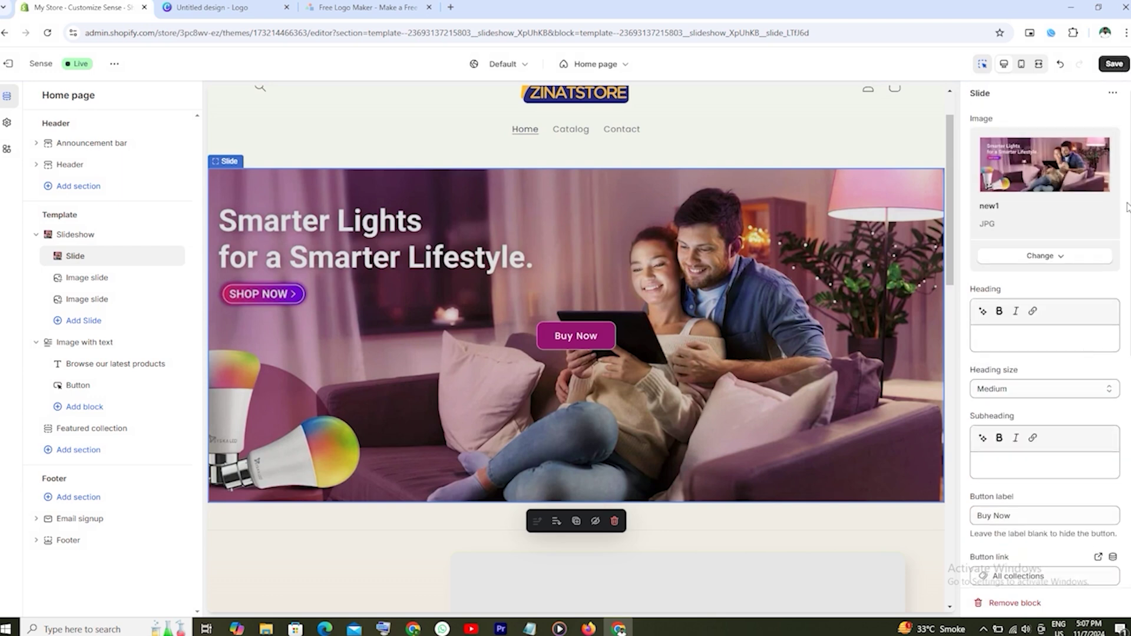
pyautogui.click(1114, 64)
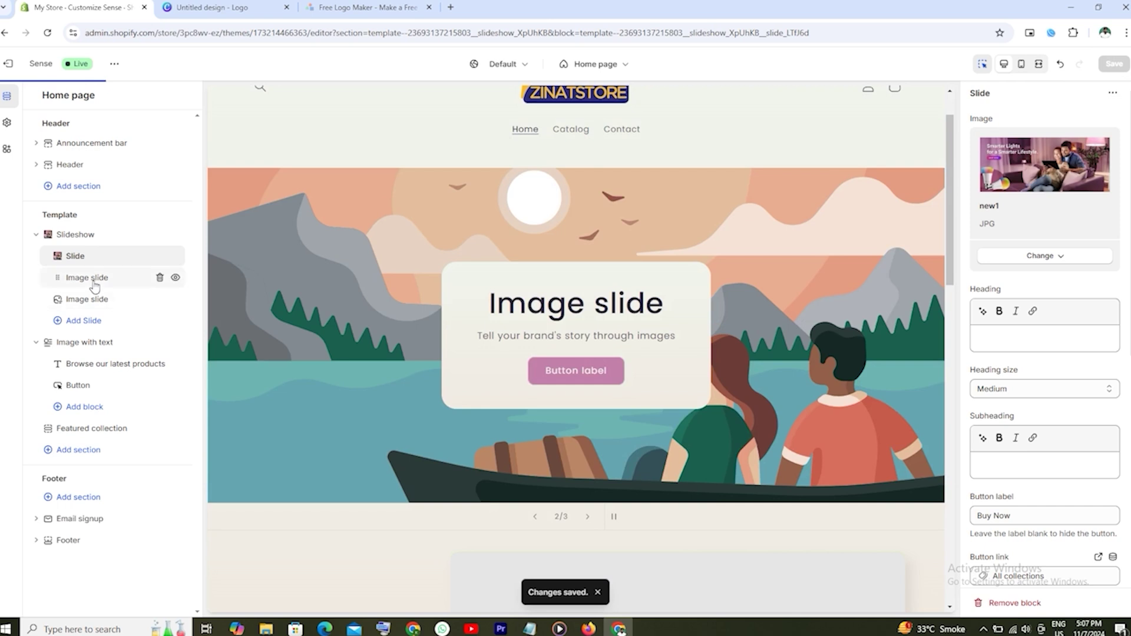
# Set the uploaded Blue_Dynamic_Fashion_Special_Sale_Banner as the second slide's image
pyautogui.click(93, 282)
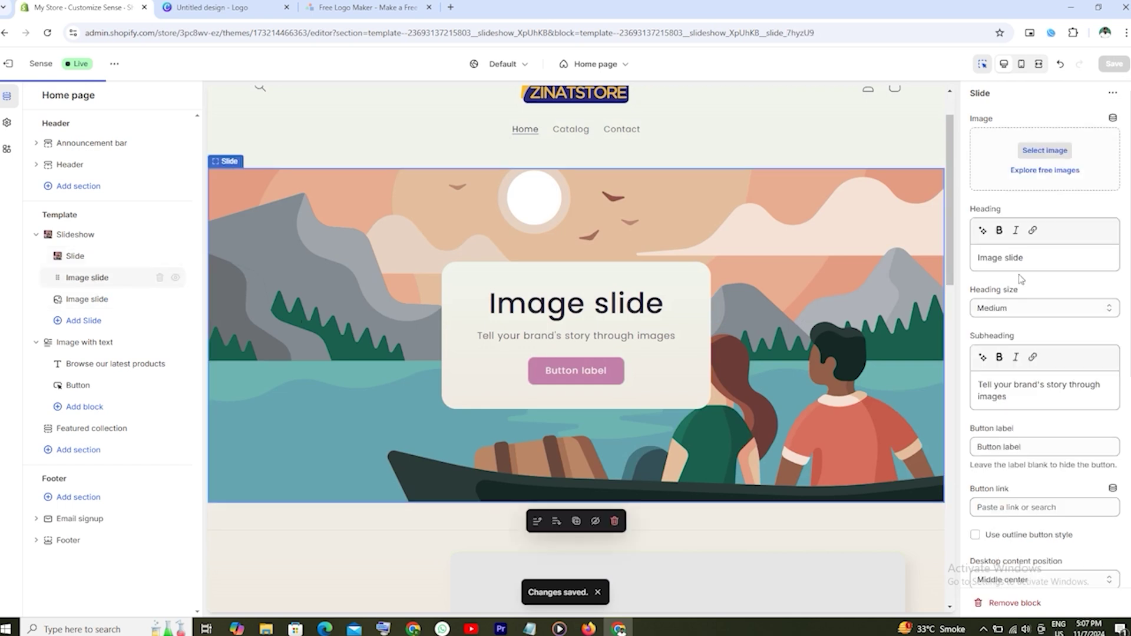
pyautogui.click(1048, 155)
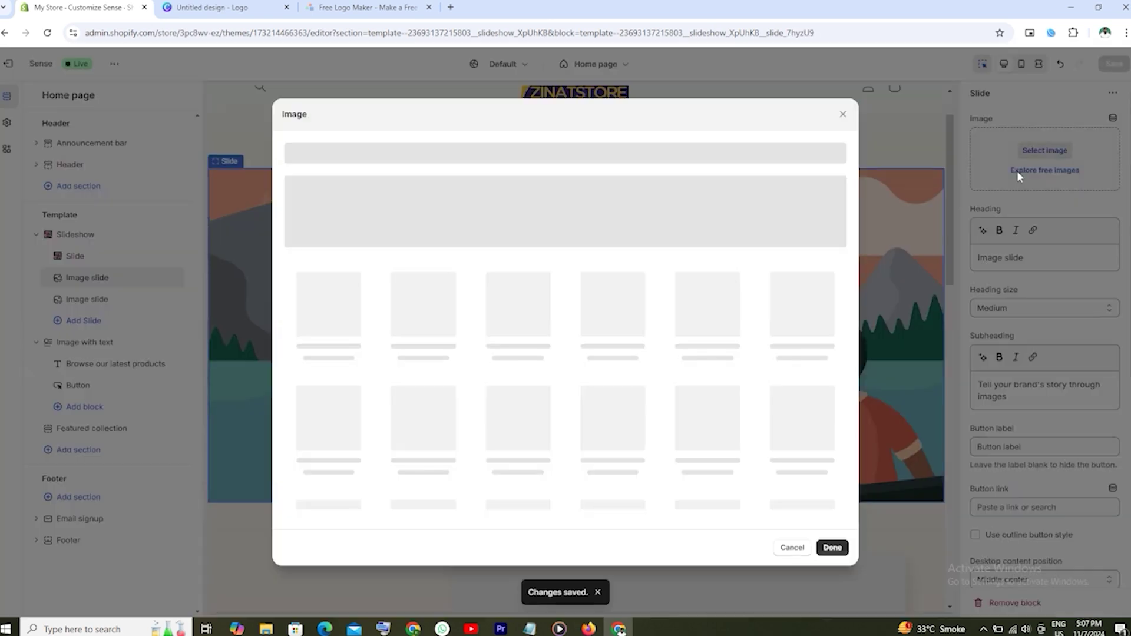
pyautogui.click(404, 311)
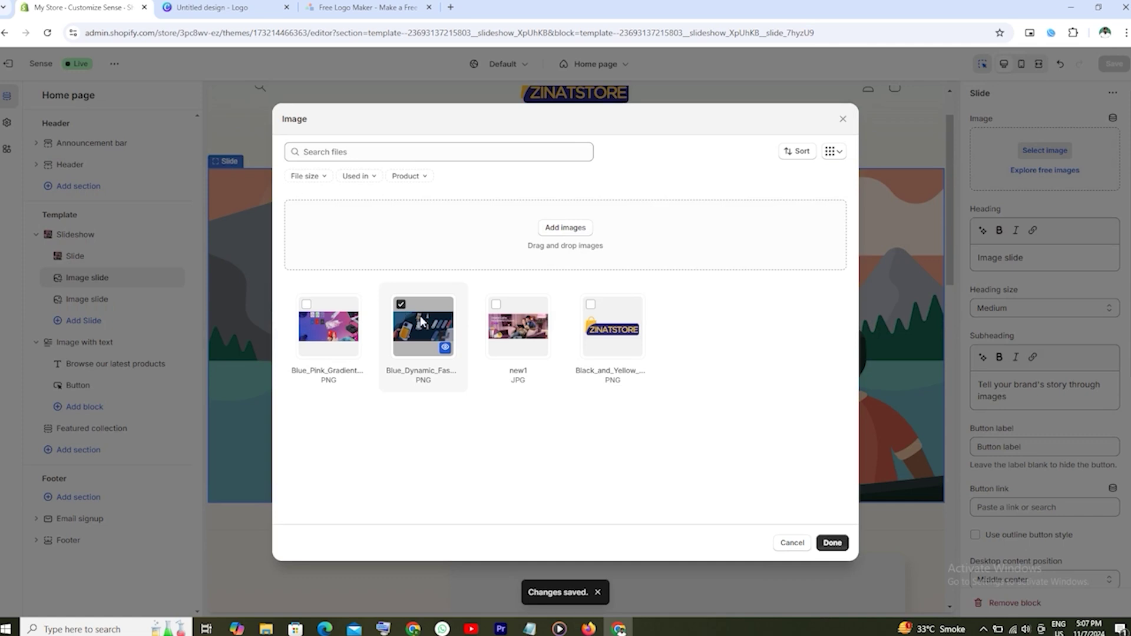
pyautogui.click(833, 543)
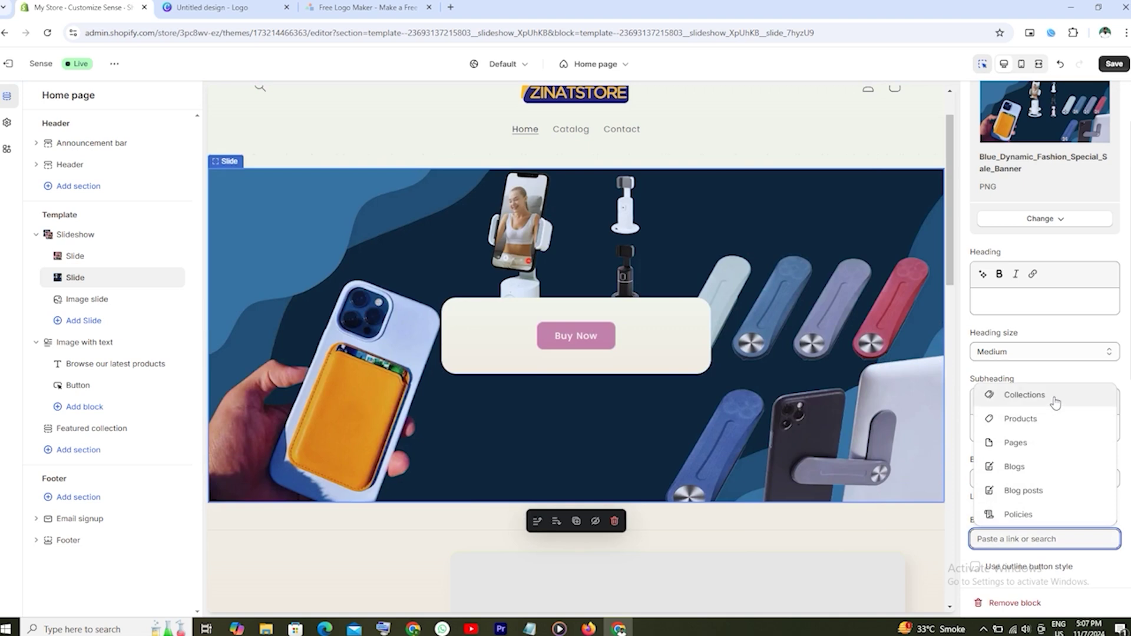
# Dismiss the second slide's link suggestions and hide its content container on desktop
pyautogui.click(1119, 381)
pyautogui.scroll(-3, 1113, 493)
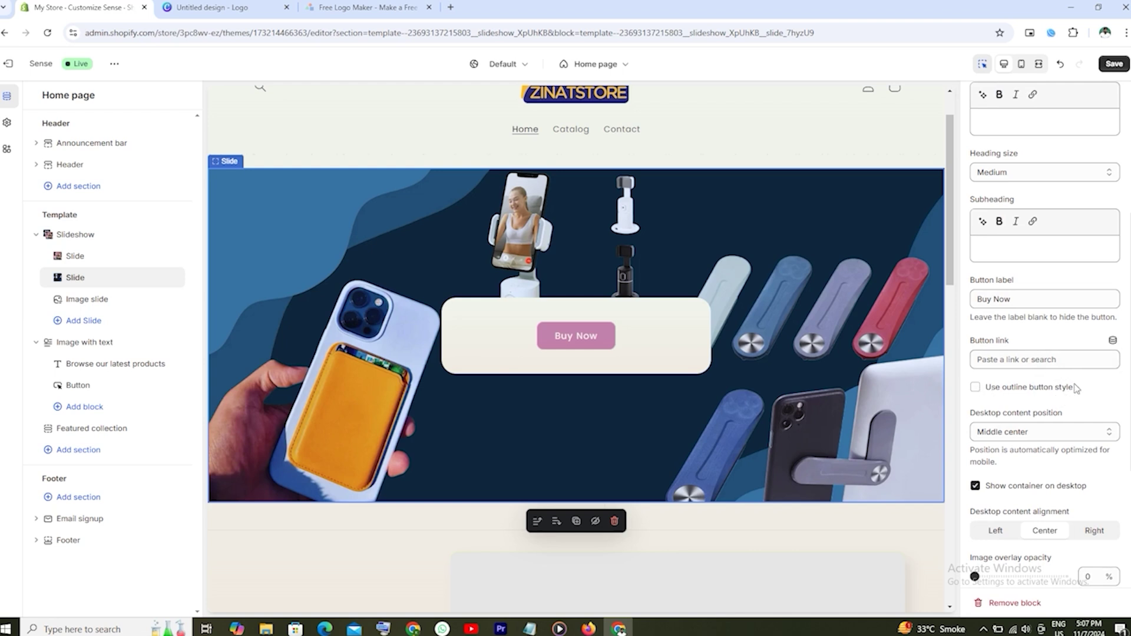
pyautogui.scroll(-2, 1069, 386)
pyautogui.click(975, 366)
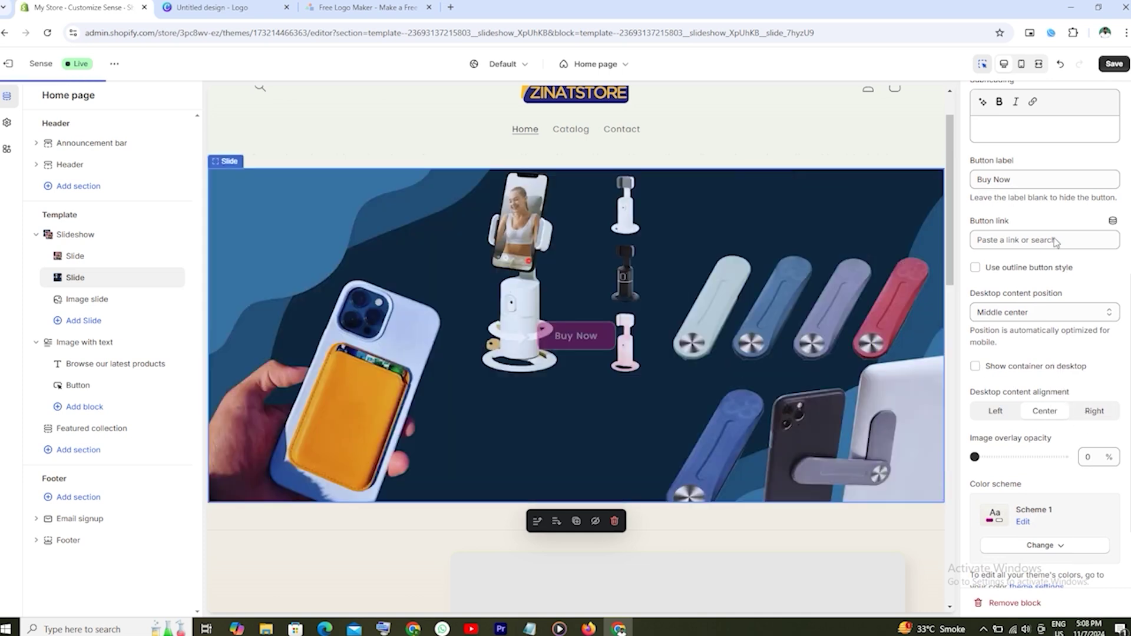
# Link the second slide's Buy Now button to the Home page collection and save the theme changes
pyautogui.scroll(2, 1049, 265)
pyautogui.click(1025, 358)
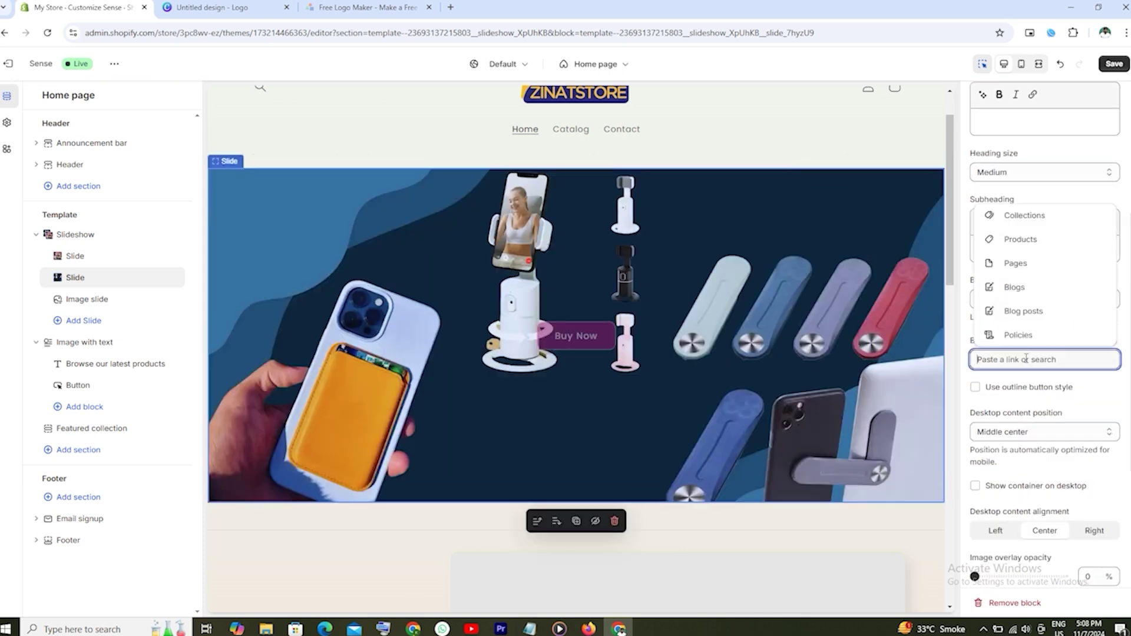
pyautogui.click(1027, 217)
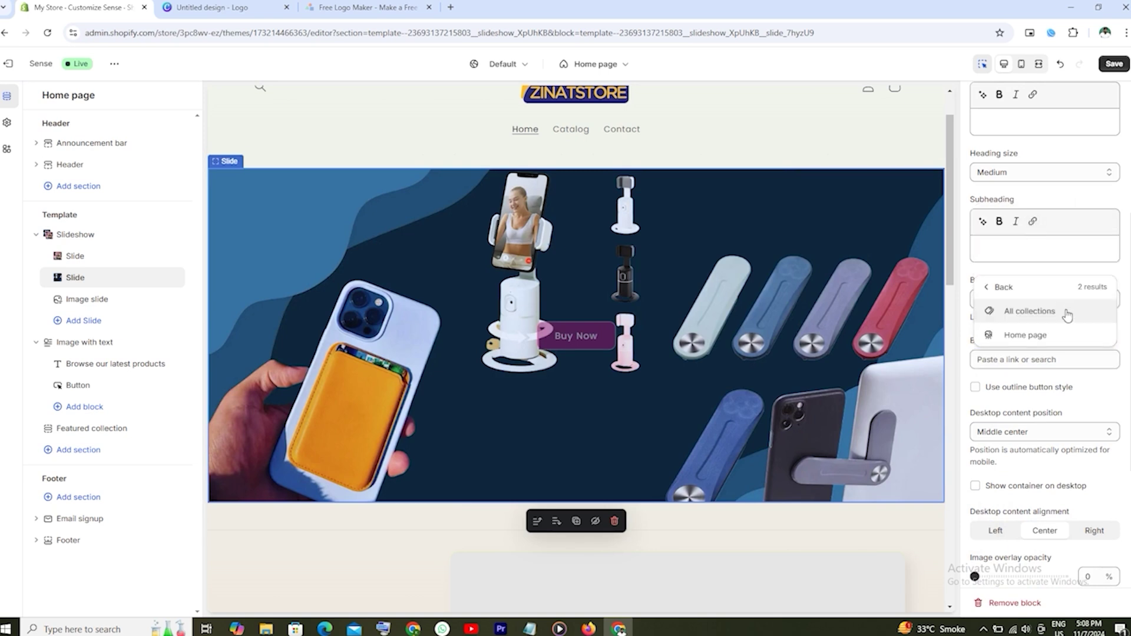
pyautogui.click(1026, 335)
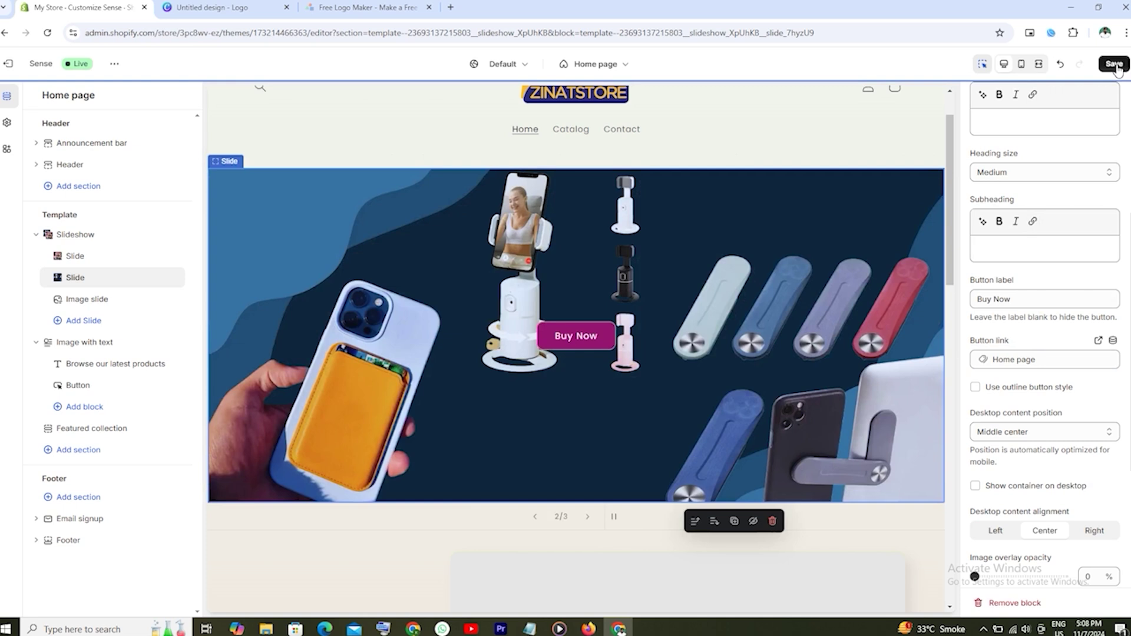
pyautogui.click(1113, 64)
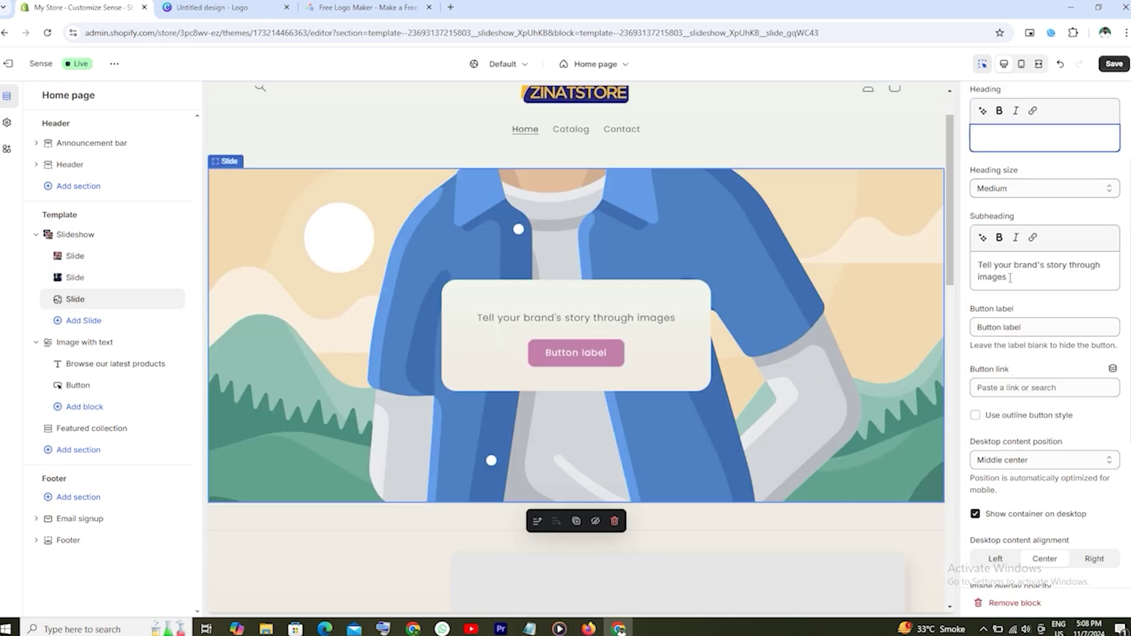
# Clear the third slide's subheading, set its button label to Buy Now and link the button to All products
pyautogui.tripleClick(1010, 277)
pyautogui.press('BackSpace')
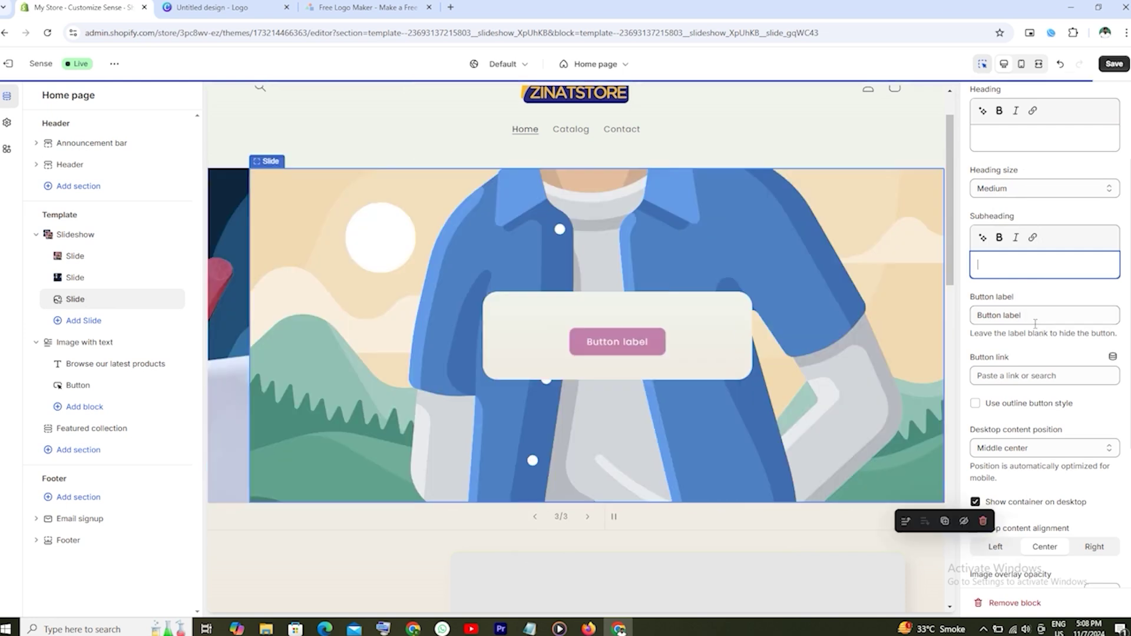
pyautogui.moveTo(1028, 317); pyautogui.dragTo(986, 318)
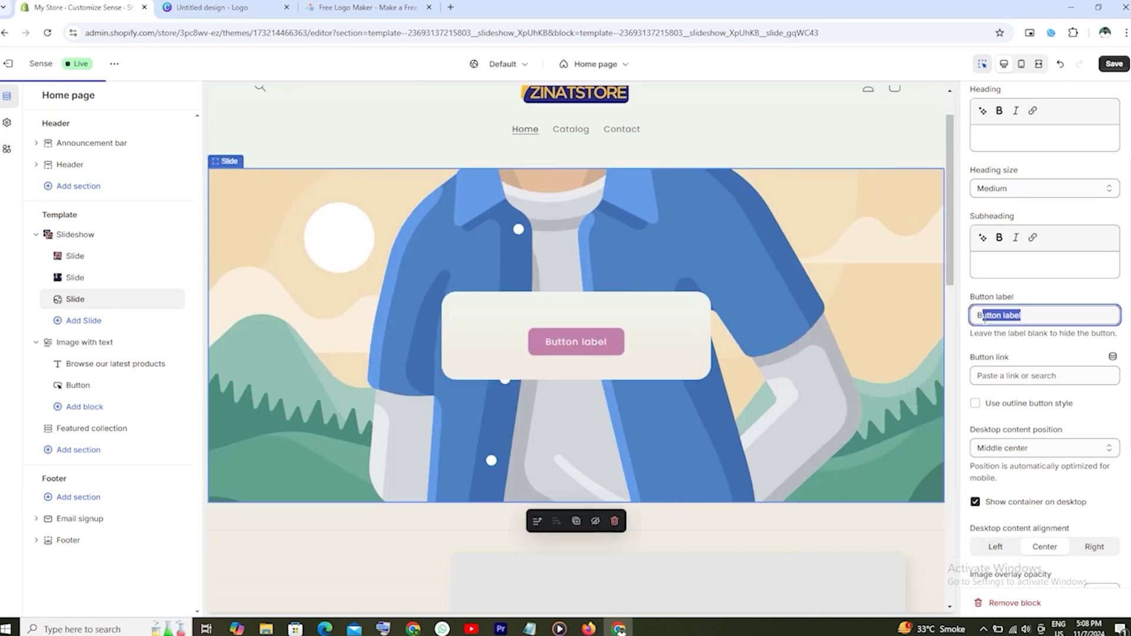
pyautogui.write('y Now')
pyautogui.click(1046, 375)
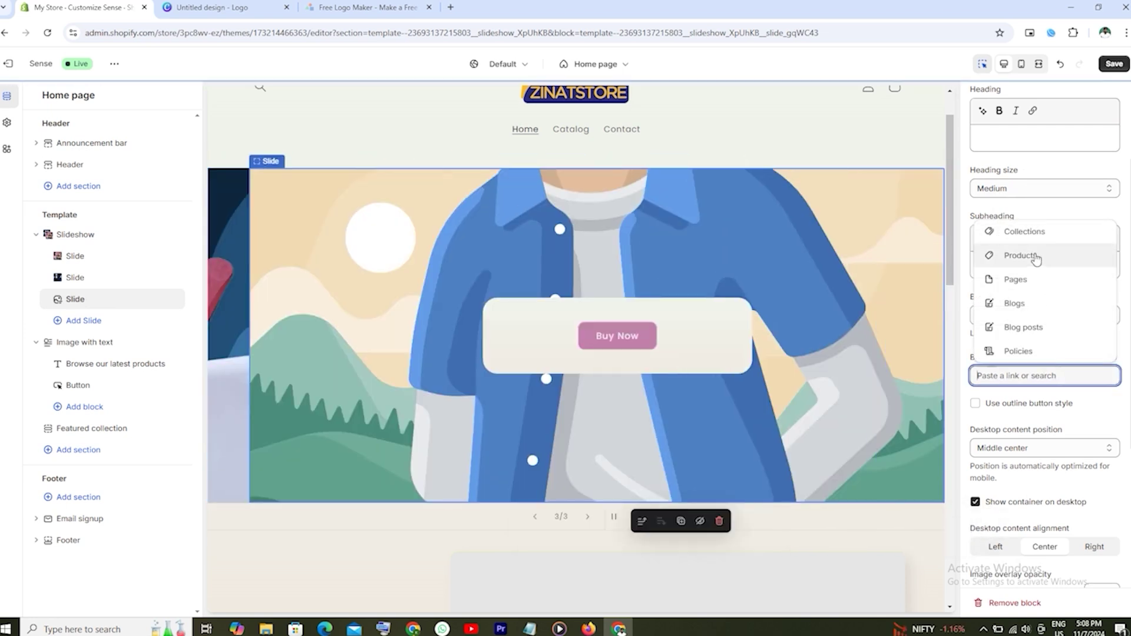
pyautogui.click(1024, 255)
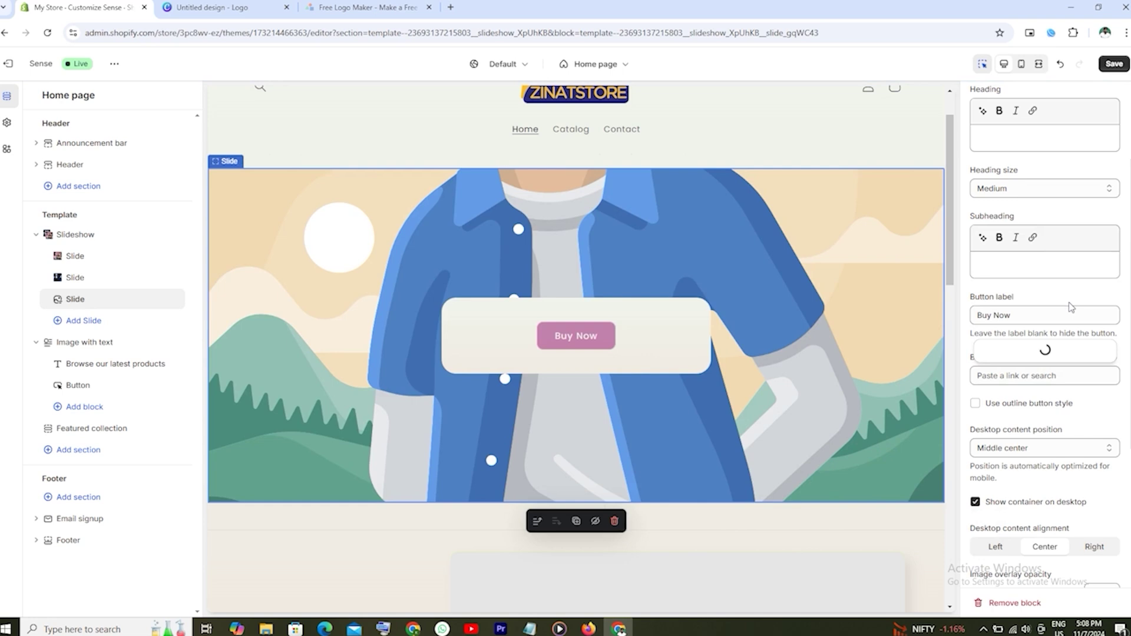
pyautogui.click(1046, 352)
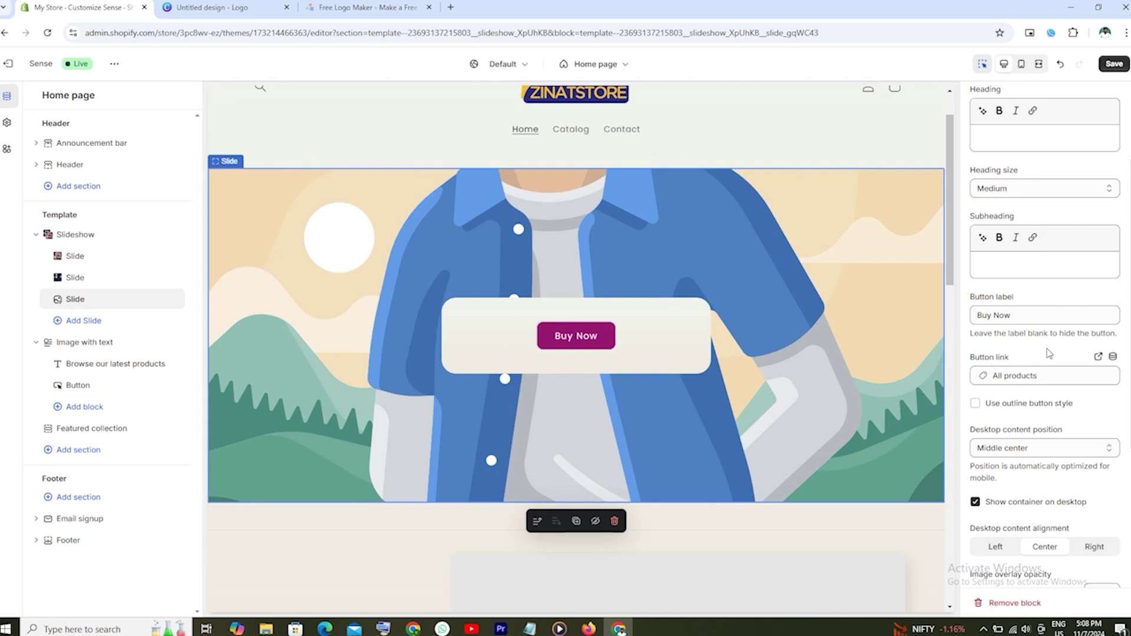
# Set the uploaded Blue_Pink_Gradient PNG banner as the third slide's image
pyautogui.scroll(2, 1048, 354)
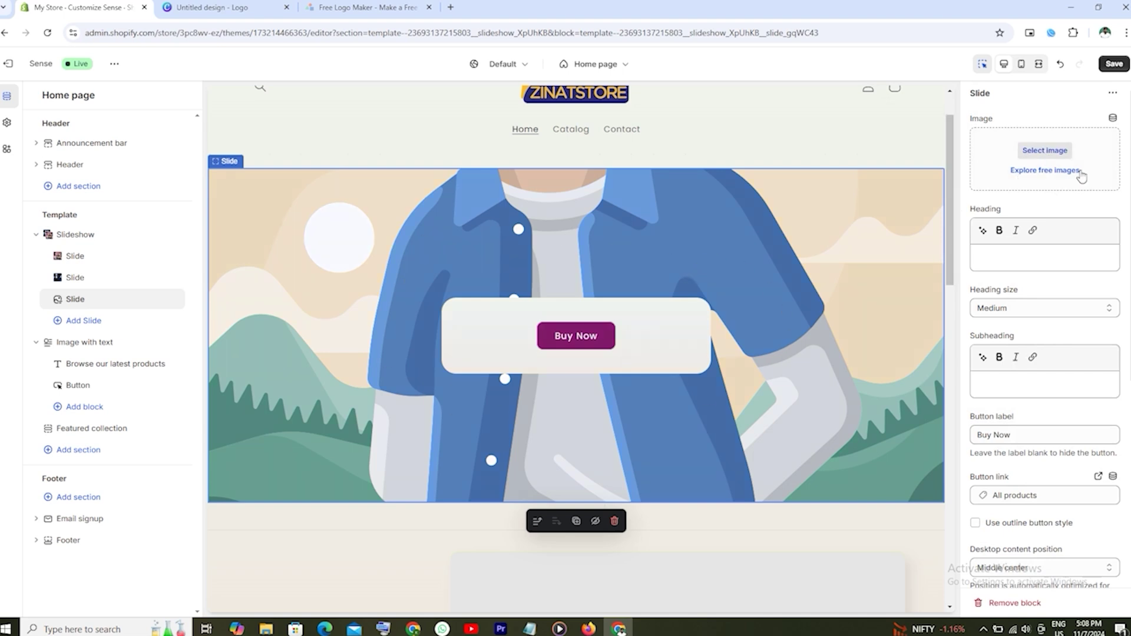
pyautogui.click(1037, 150)
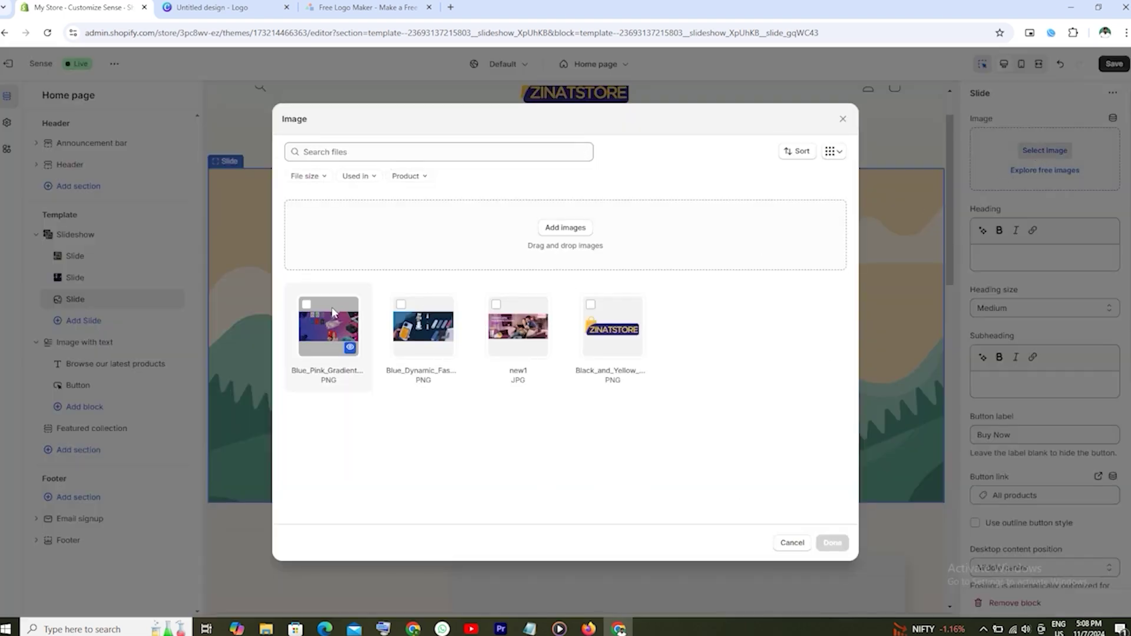
pyautogui.click(306, 304)
pyautogui.click(833, 543)
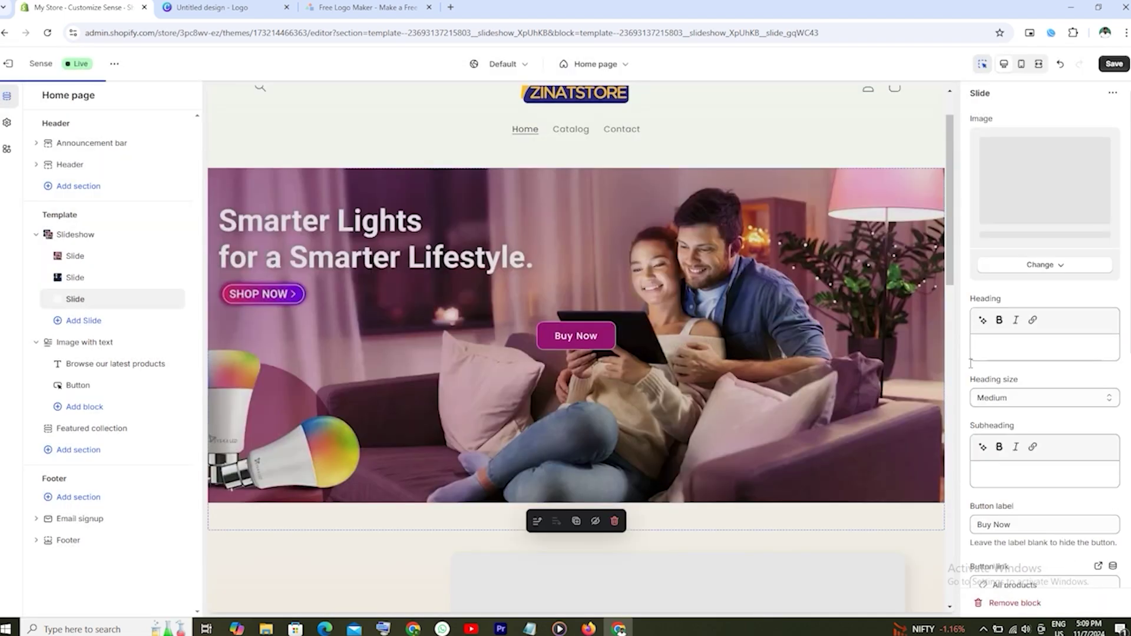
# Hide the third slide's content container on desktop and set its image overlay opacity to 10
pyautogui.scroll(-3, 1116, 396)
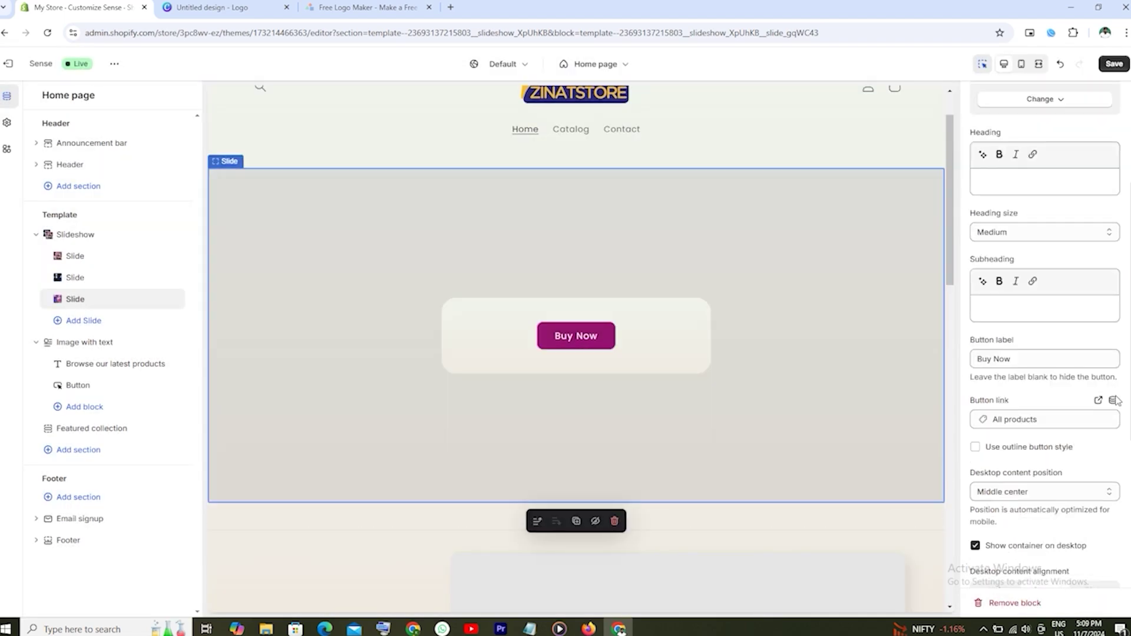
pyautogui.scroll(-3, 1117, 411)
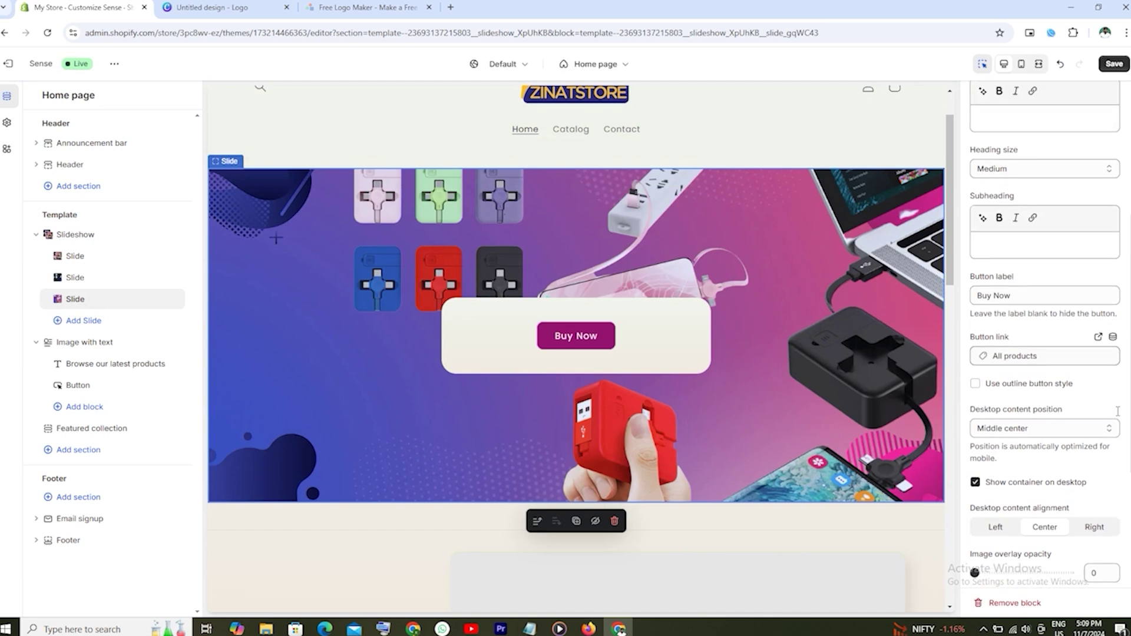
pyautogui.click(975, 366)
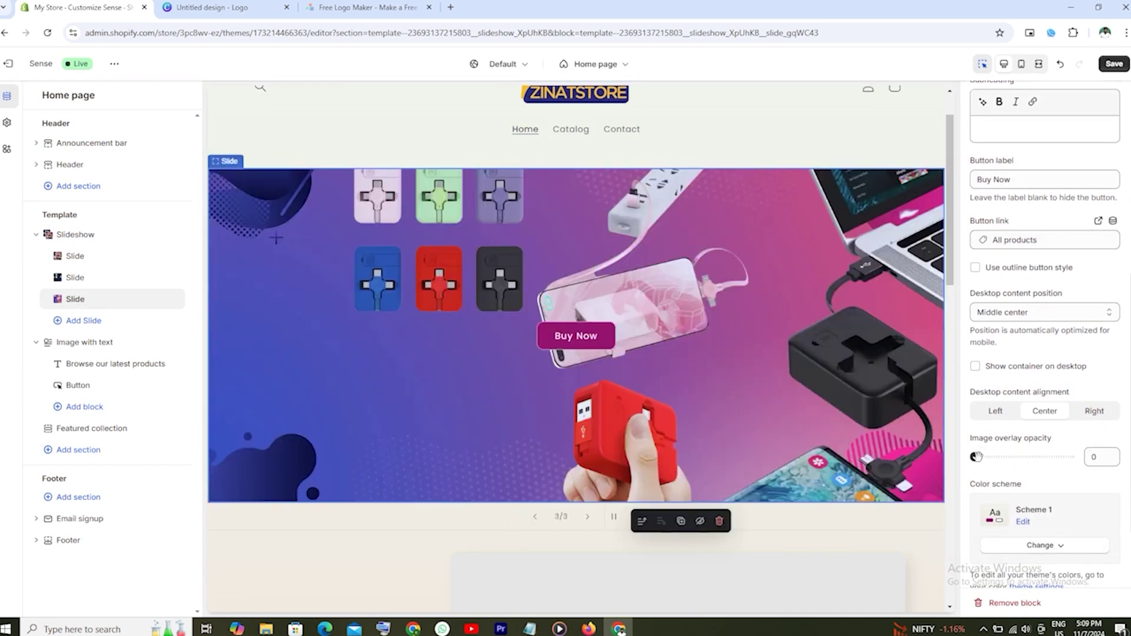
pyautogui.moveTo(976, 457); pyautogui.dragTo(983, 456)
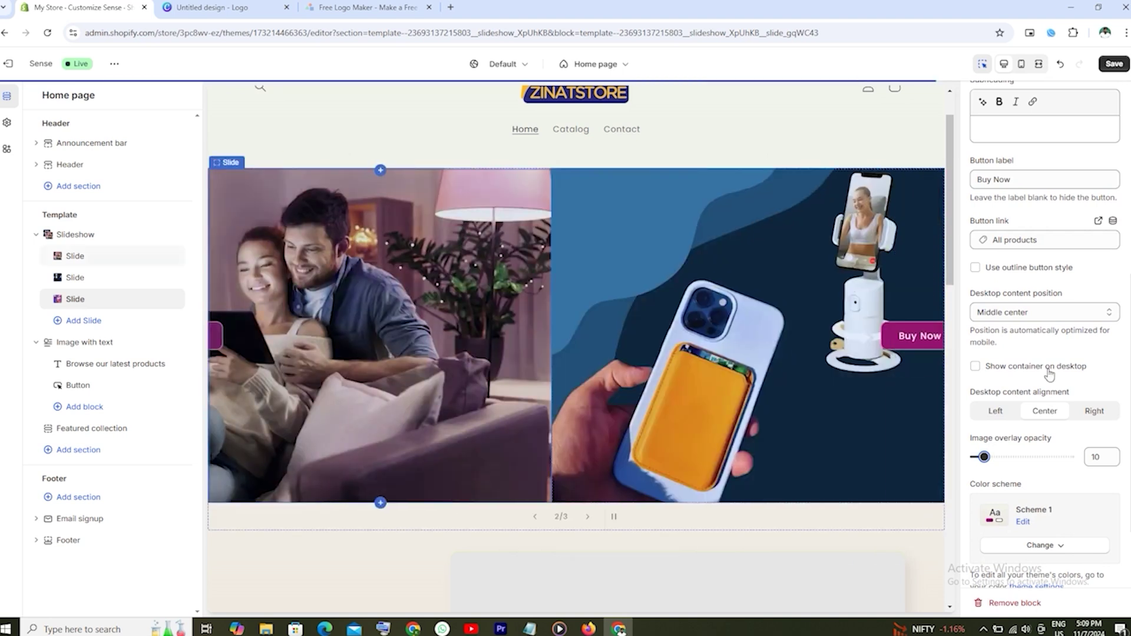
pyautogui.click(576, 409)
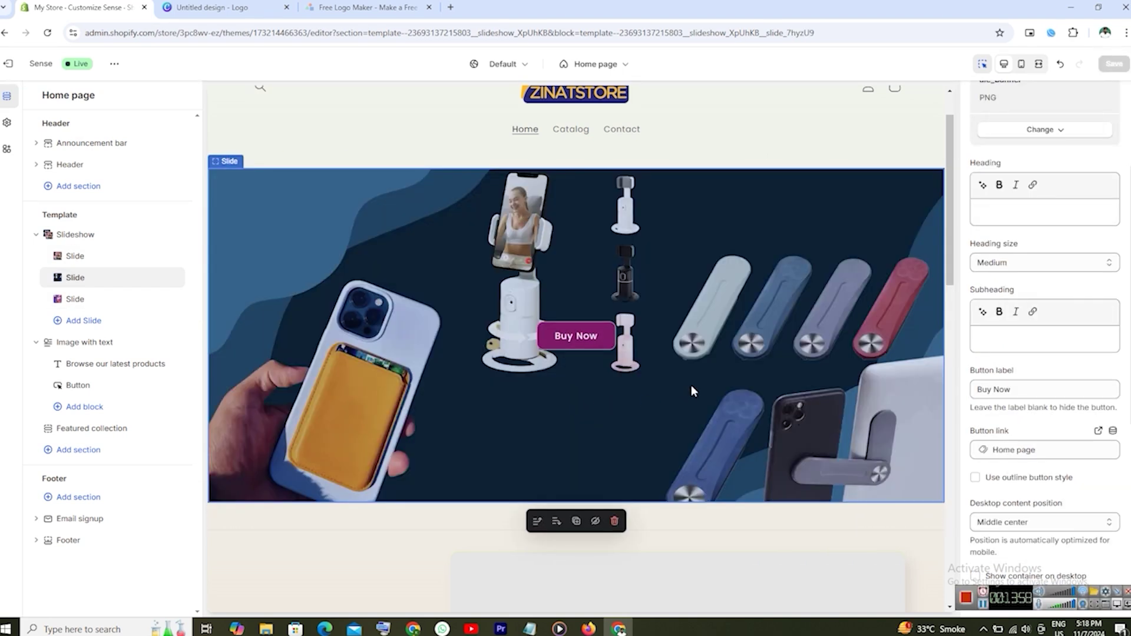
pyautogui.scroll(-3, 691, 384)
pyautogui.scroll(4, 691, 384)
pyautogui.scroll(3, 1085, 485)
pyautogui.scroll(-4, 603, 324)
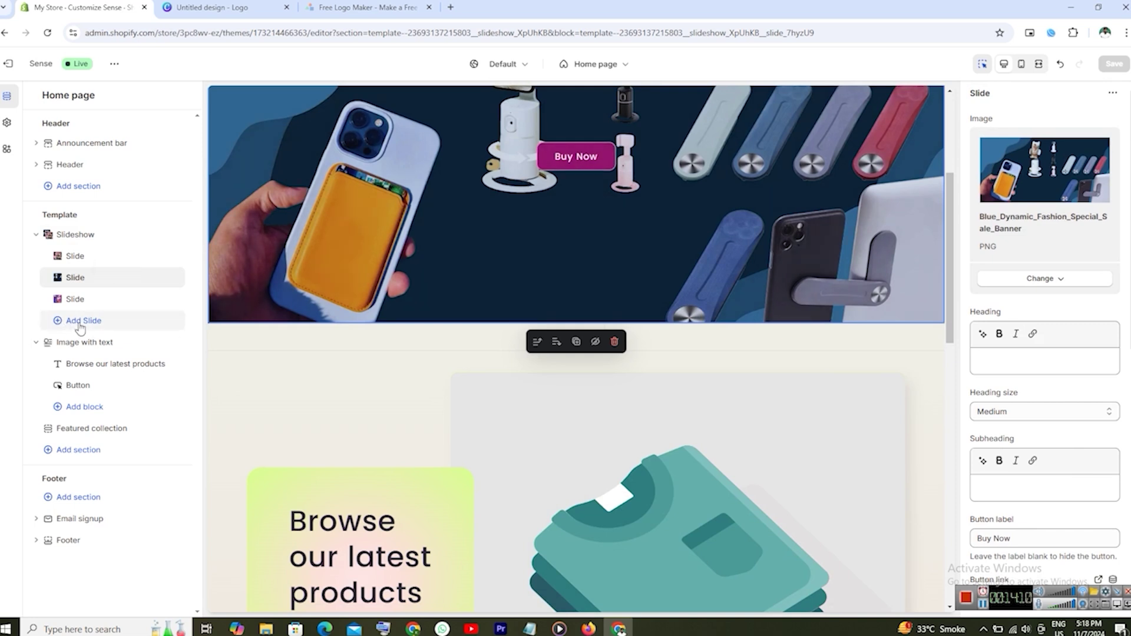
pyautogui.click(119, 330)
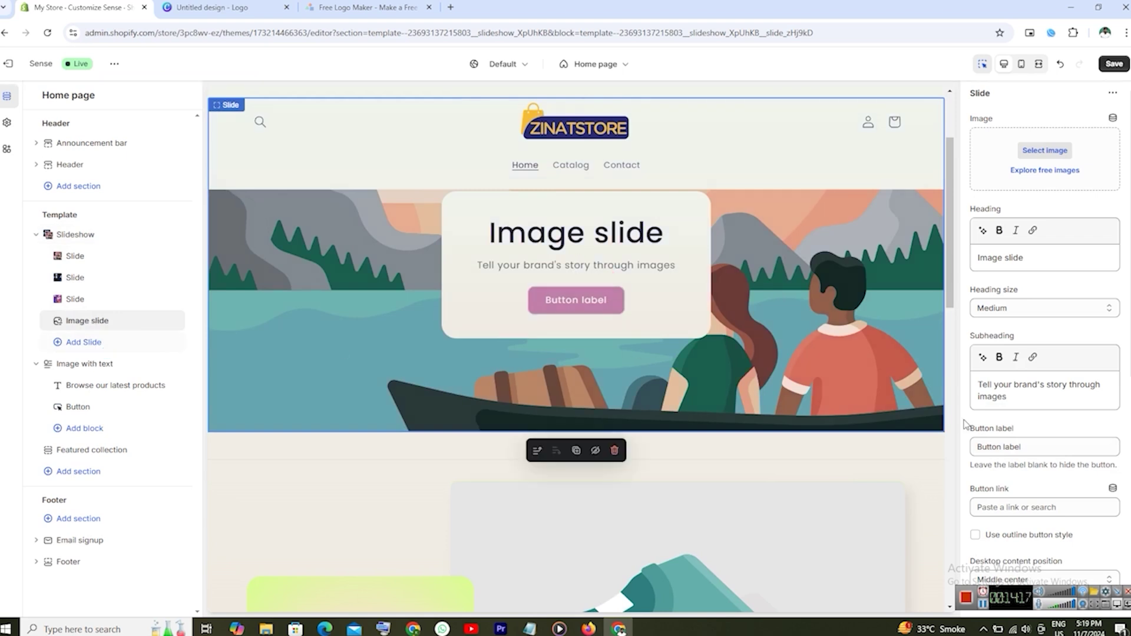
pyautogui.scroll(-6, 1127, 441)
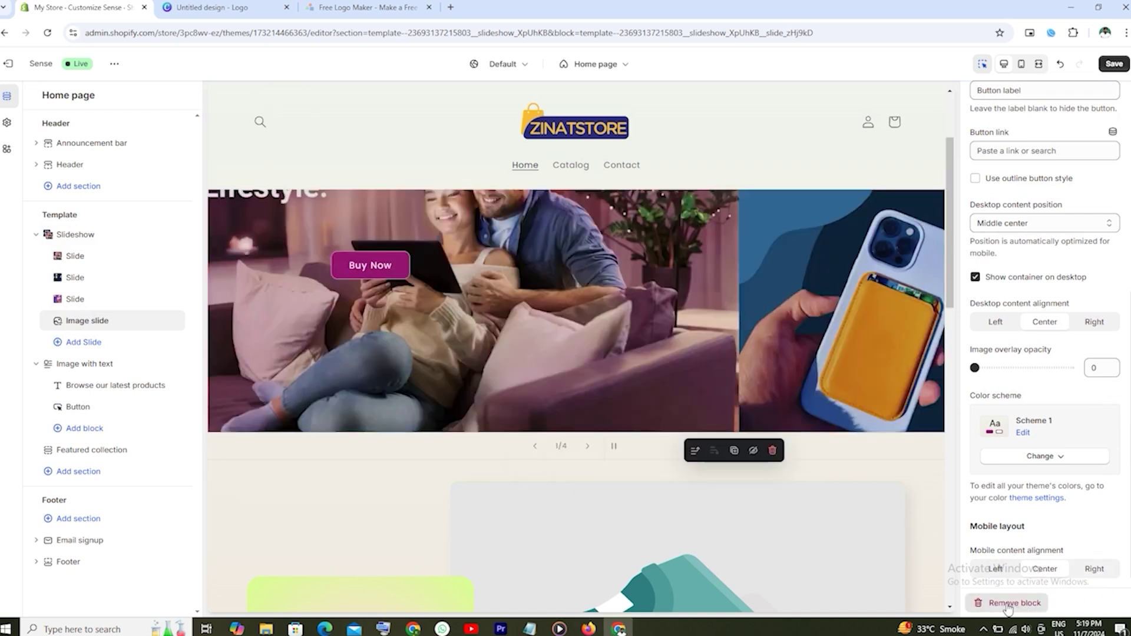
pyautogui.click(1006, 603)
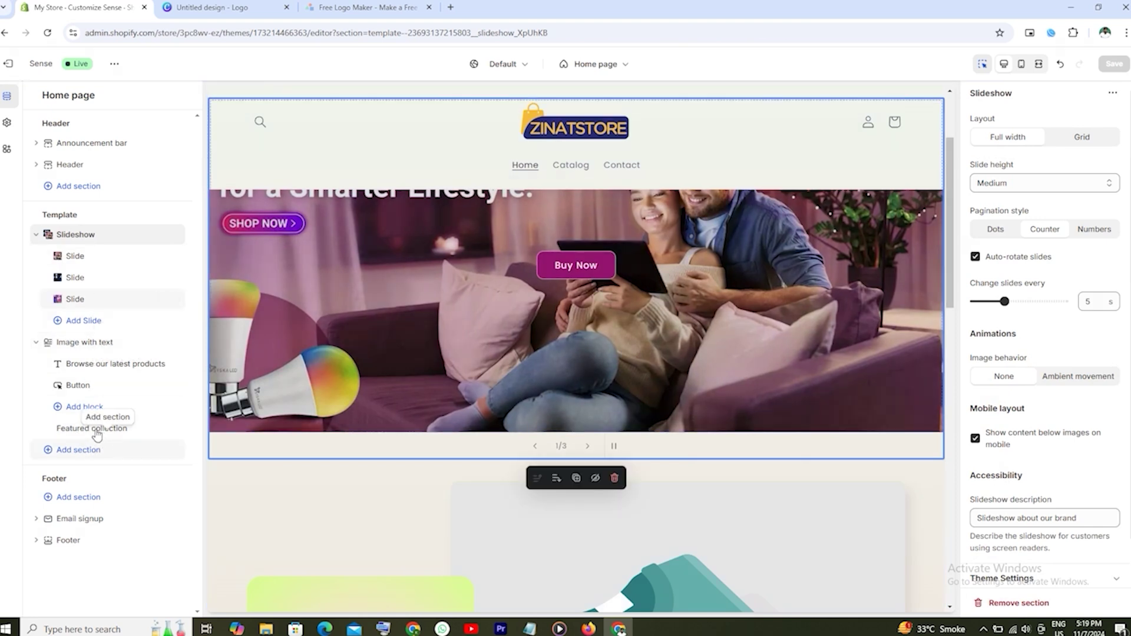
# Move the Featured collection section directly below the Slideshow, above the Image with text section
pyautogui.moveTo(90, 435)
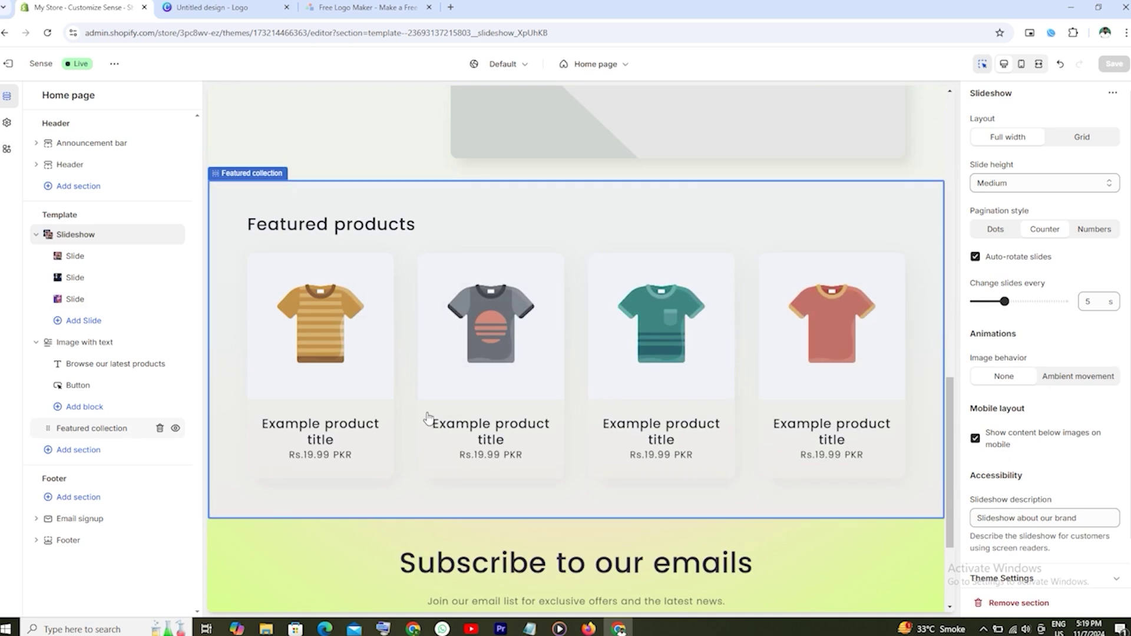
pyautogui.click(426, 221)
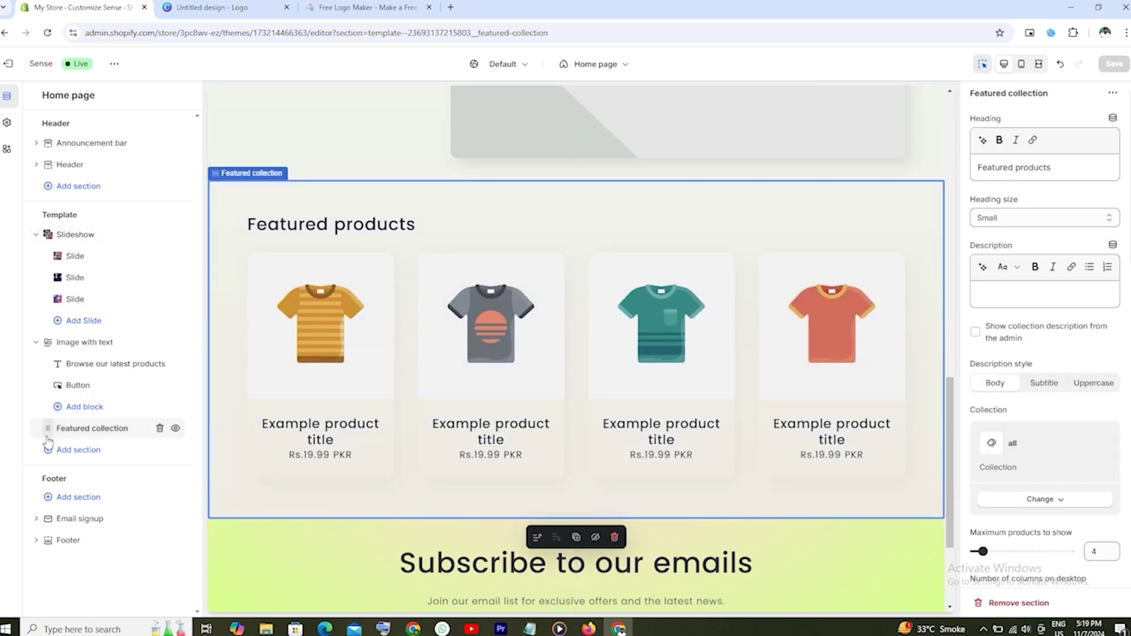
pyautogui.moveTo(48, 436); pyautogui.dragTo(38, 344)
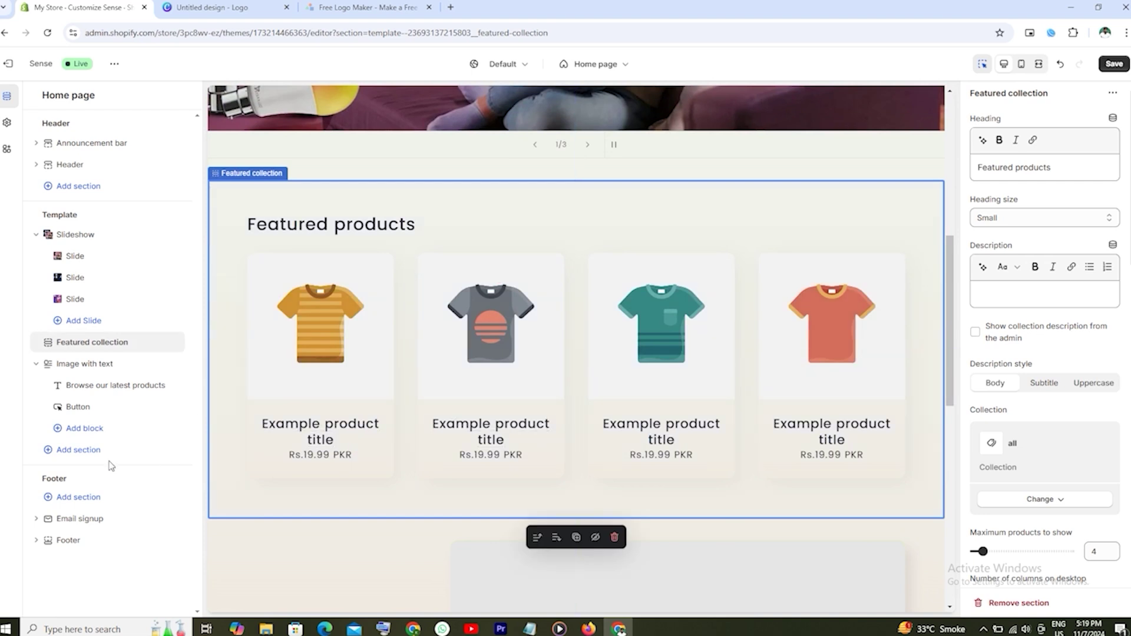
# Add a Collection list section to the template and place it between Featured collection and Image with text
pyautogui.click(76, 450)
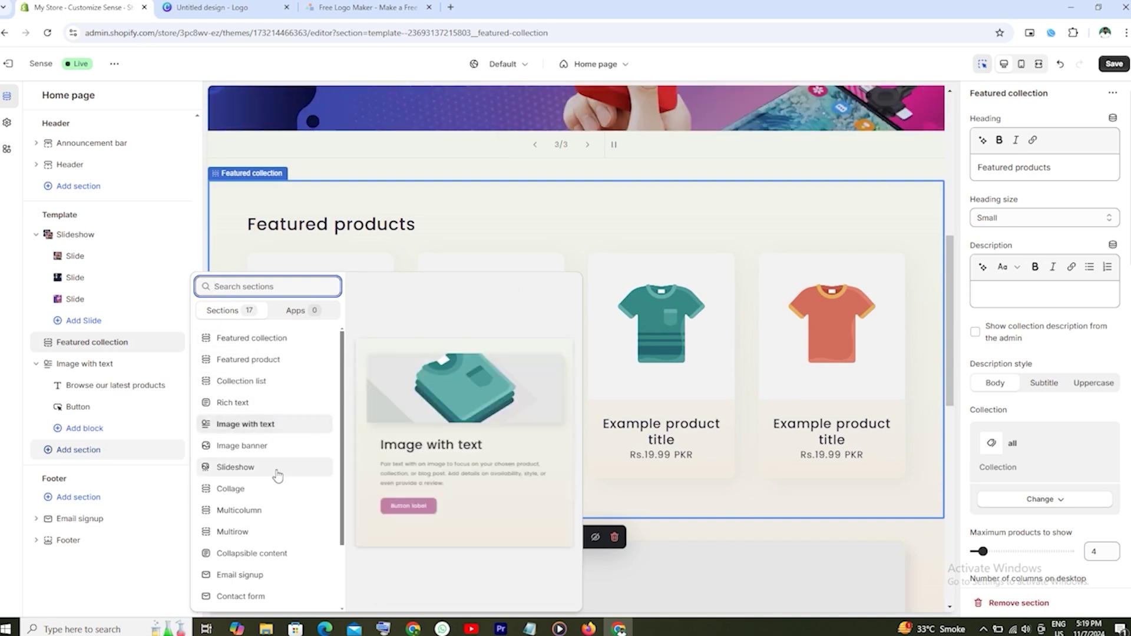
pyautogui.click(248, 386)
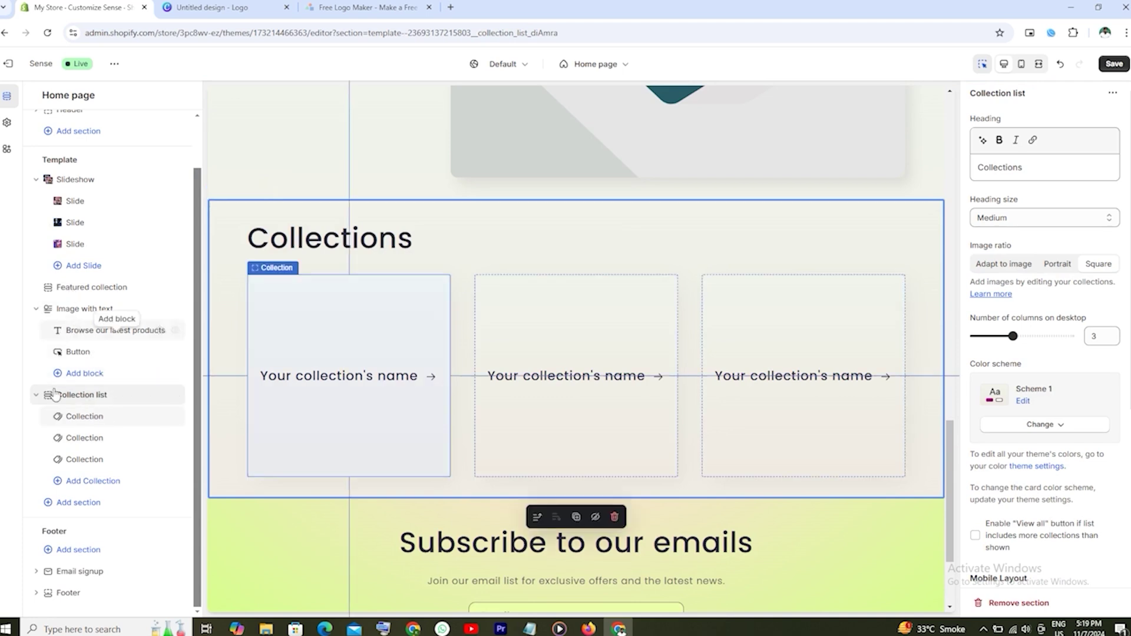
pyautogui.moveTo(48, 393); pyautogui.dragTo(51, 360)
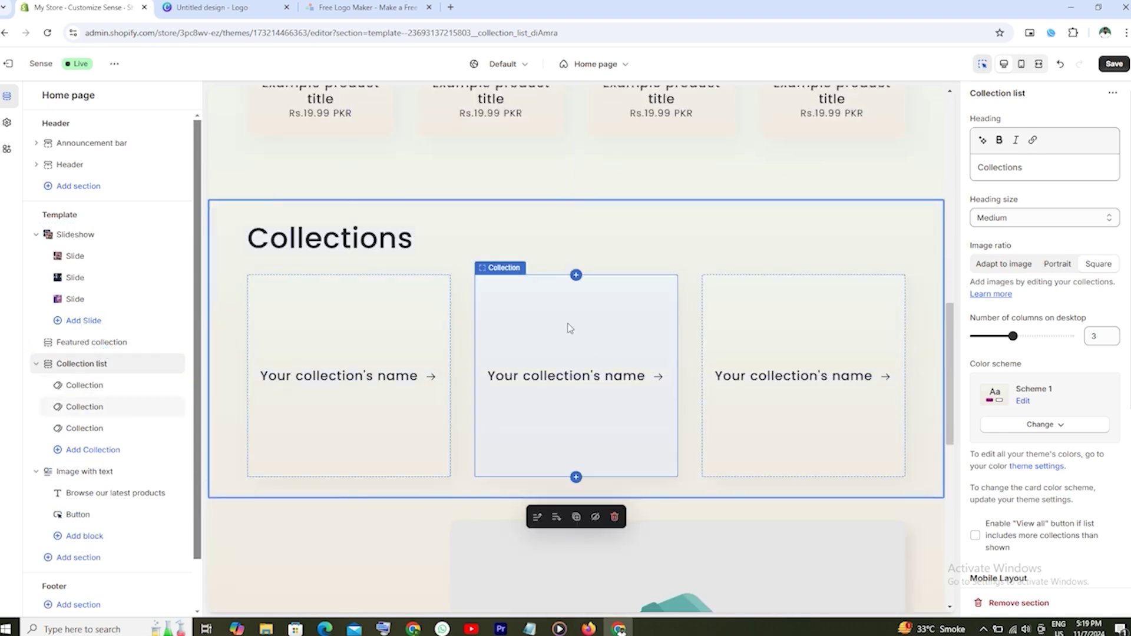
# Add three more collection blocks to the Collection list, set its desktop columns to 6 and save the theme changes
pyautogui.click(164, 457)
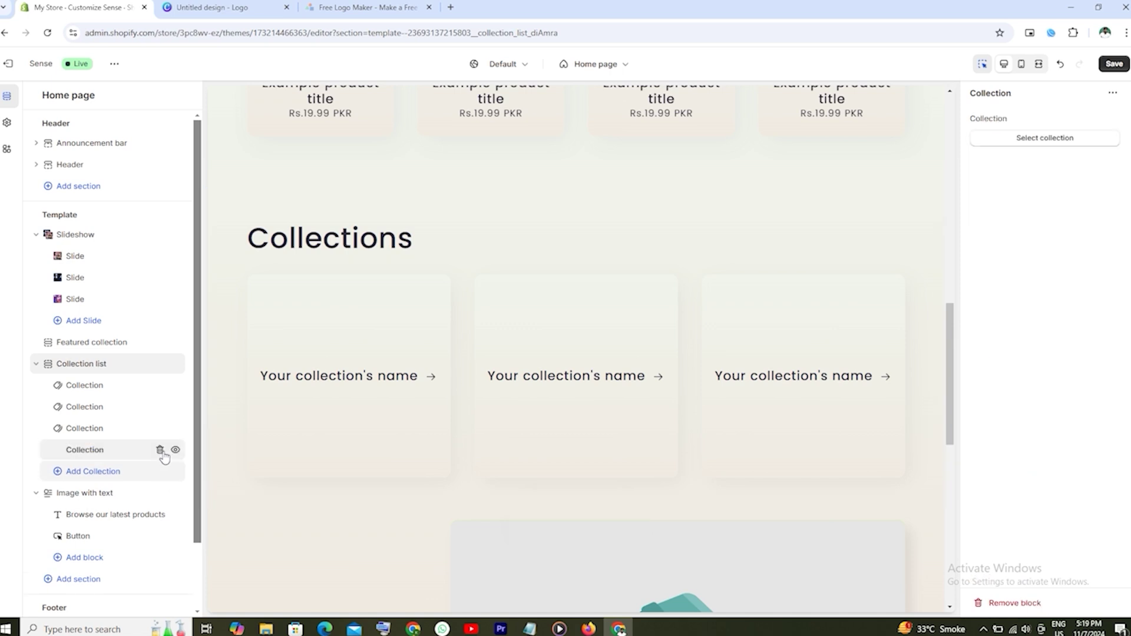
pyautogui.click(137, 471)
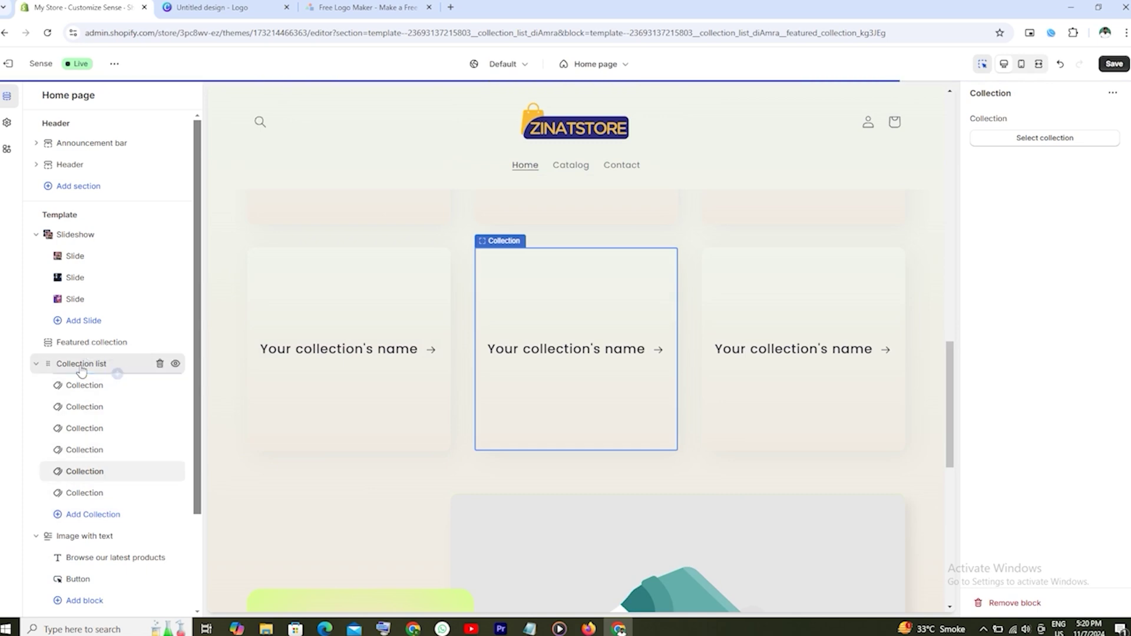
pyautogui.click(85, 368)
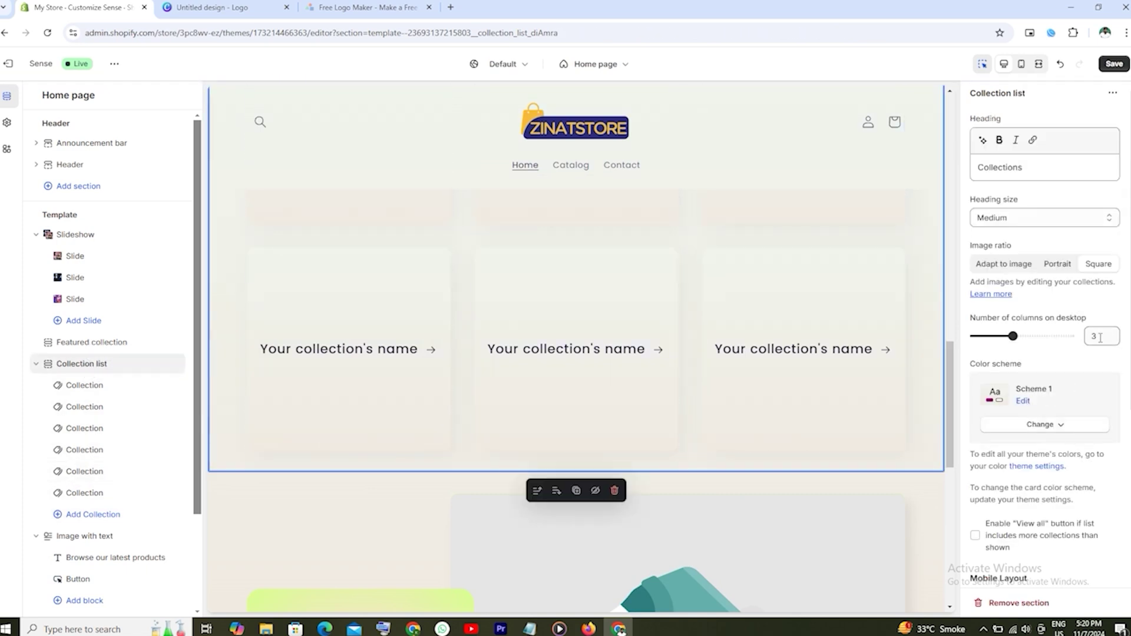
pyautogui.click(1064, 336)
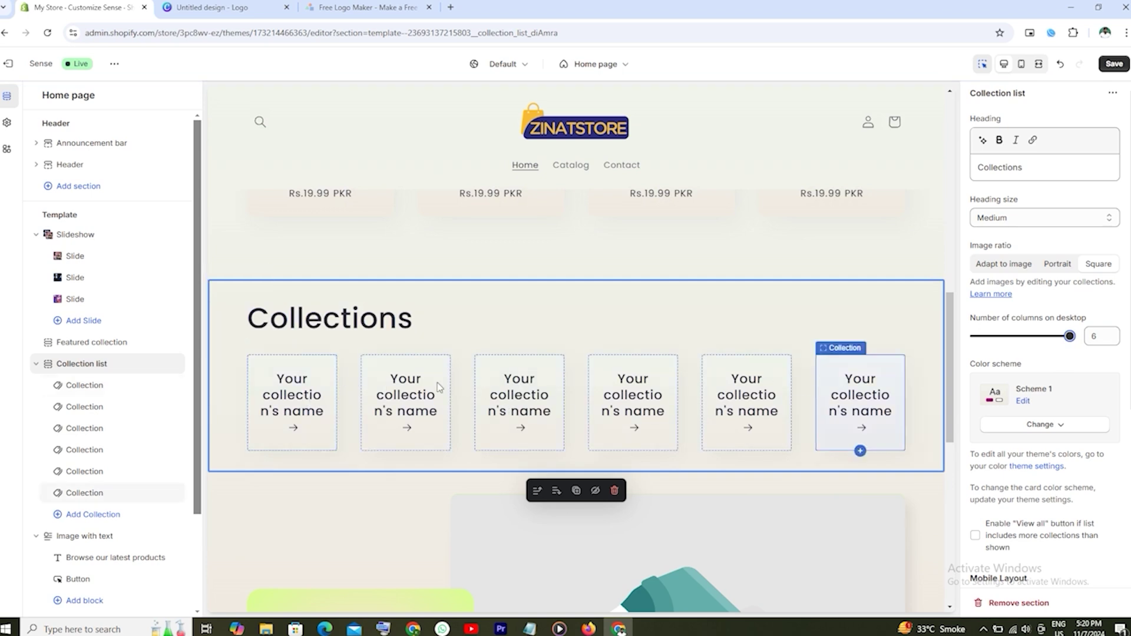
pyautogui.click(1113, 64)
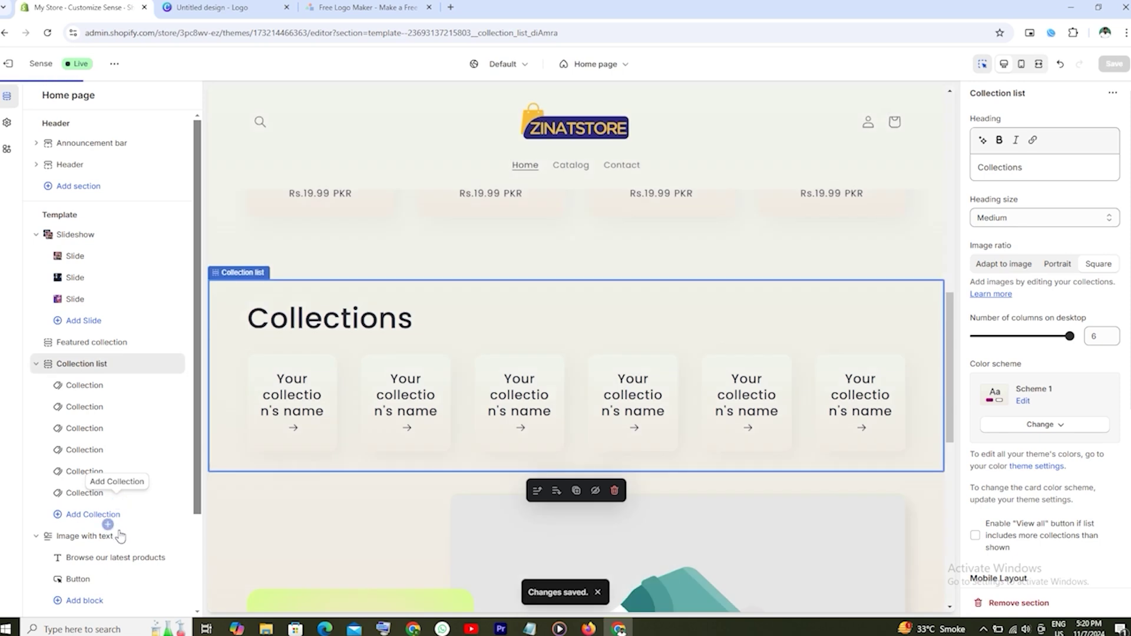
pyautogui.scroll(-1, 138, 521)
pyautogui.scroll(-1, 138, 520)
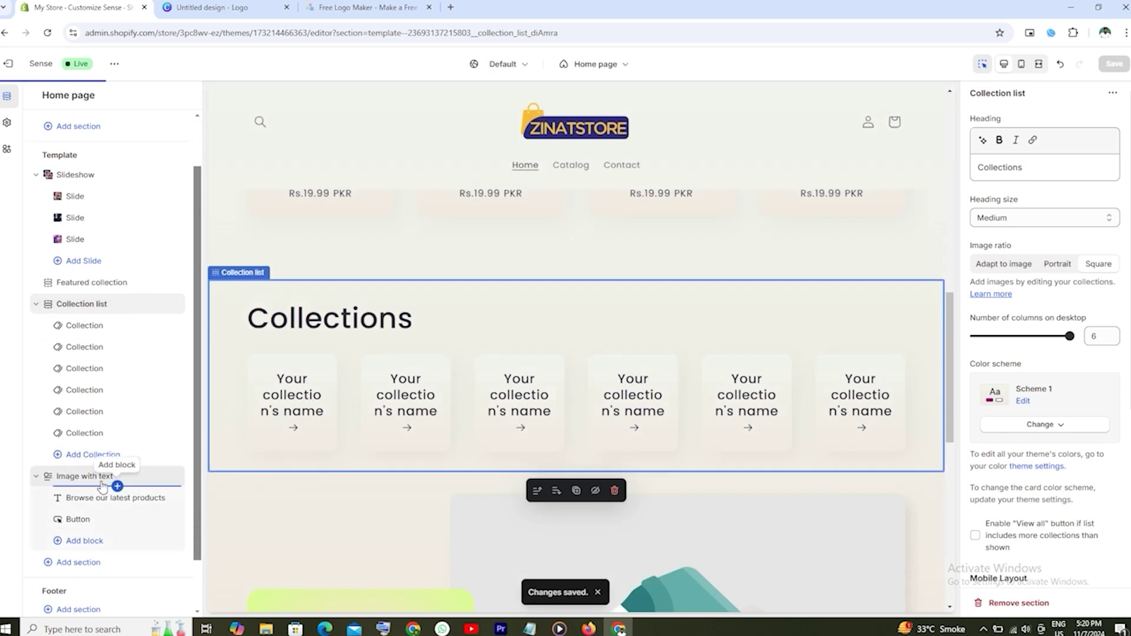
pyautogui.scroll(-5, 511, 475)
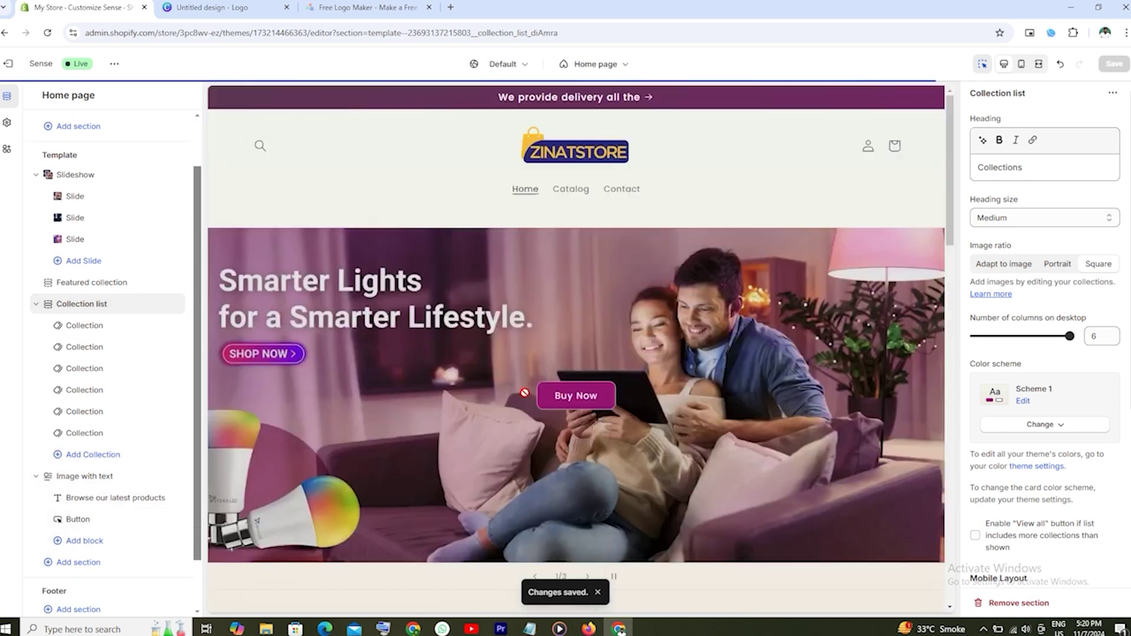
pyautogui.scroll(-5, 525, 396)
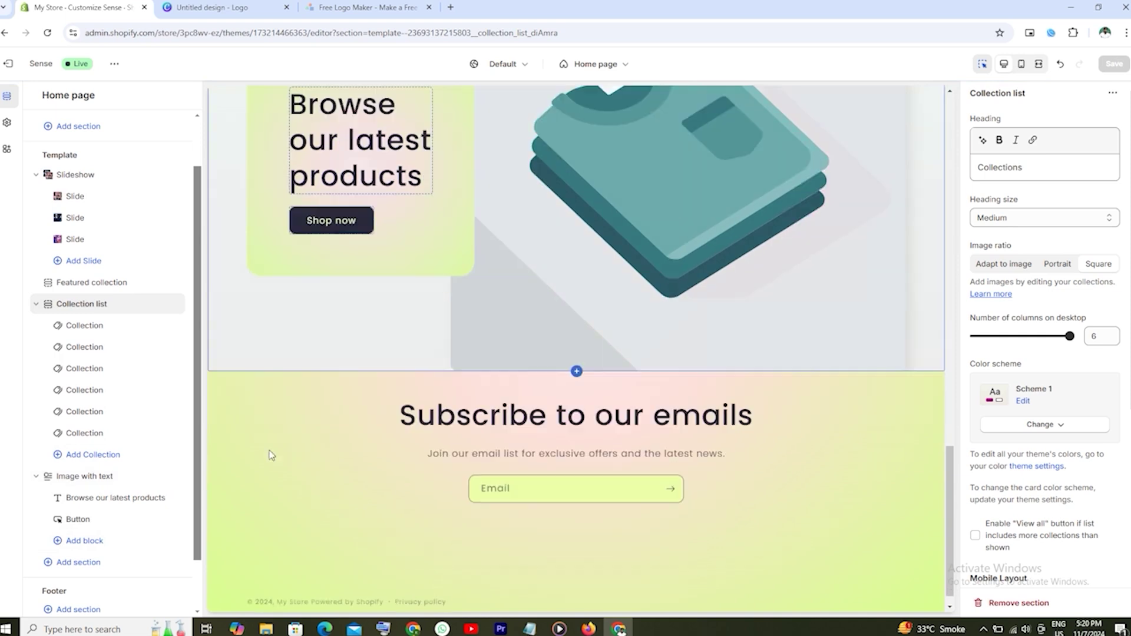
# Add a Collage section at the end of the home page template, below the Image with text section
pyautogui.click(83, 544)
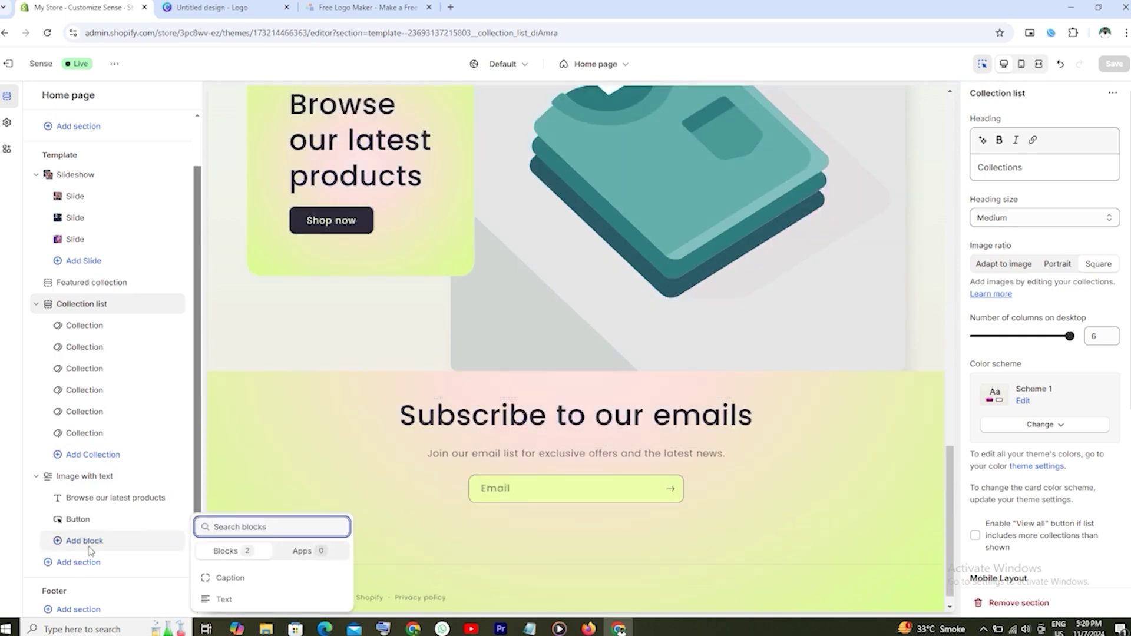
pyautogui.click(82, 564)
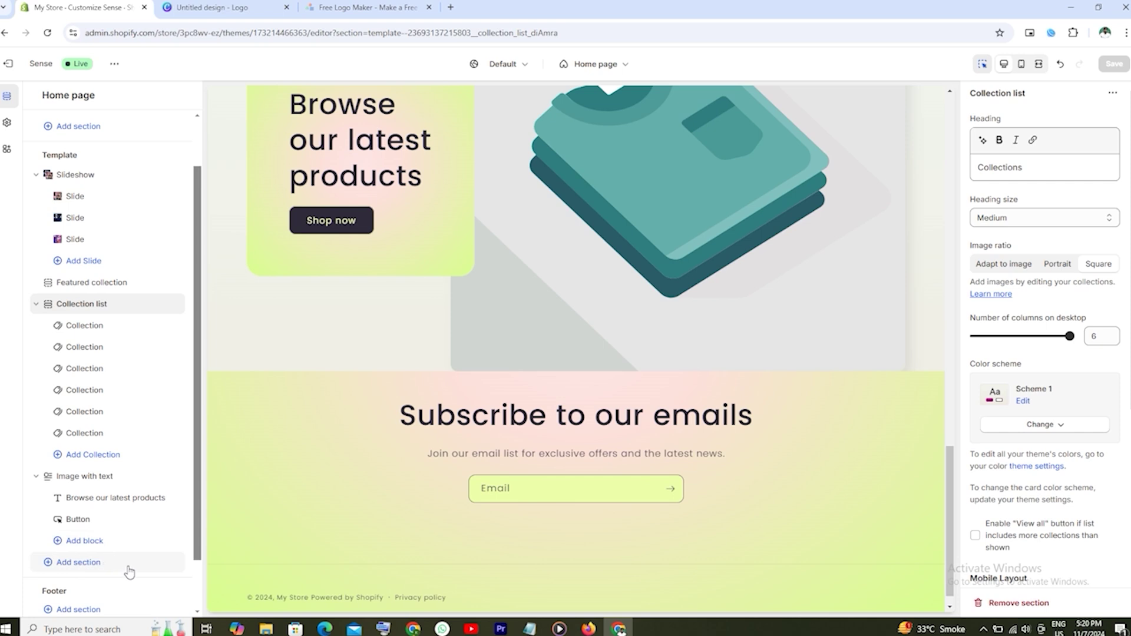
pyautogui.scroll(-1, 129, 573)
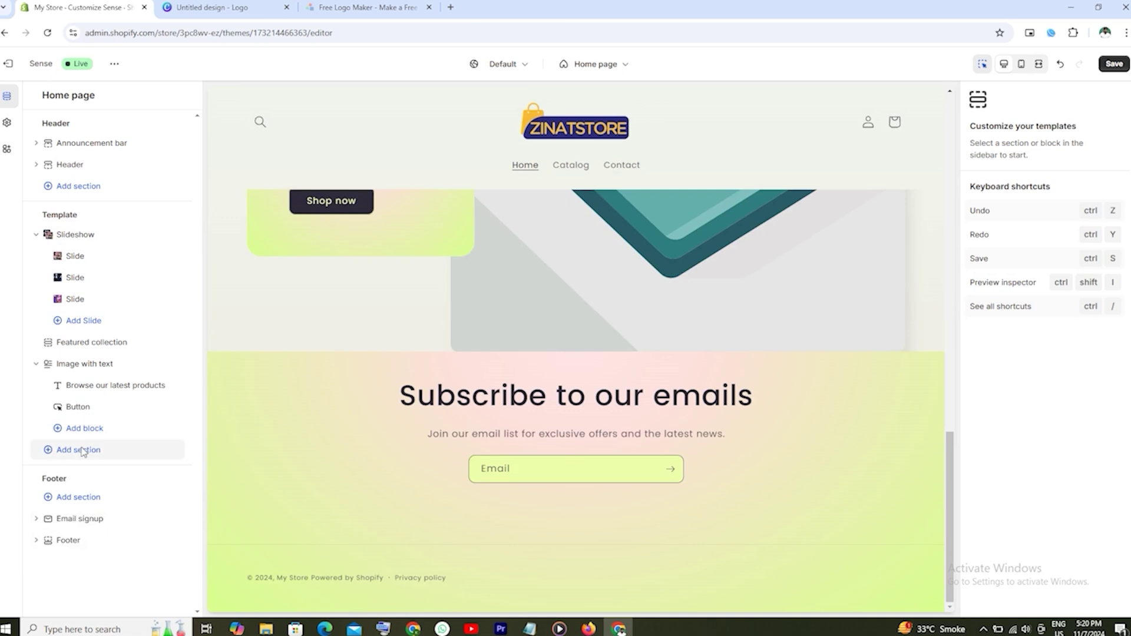
pyautogui.click(82, 451)
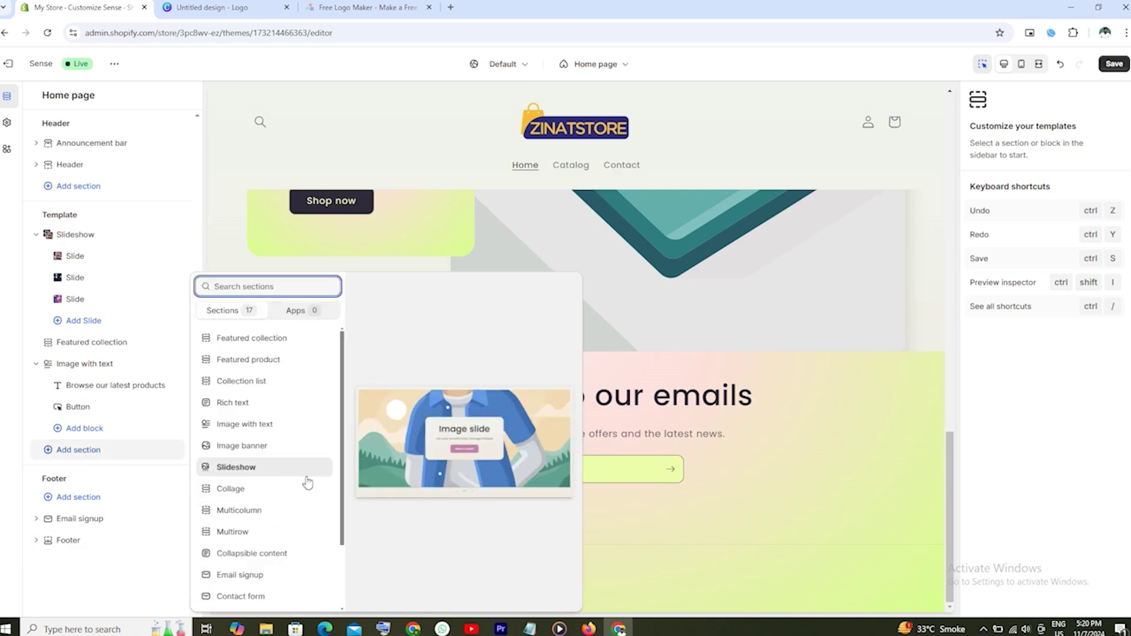
pyautogui.scroll(-1, 296, 534)
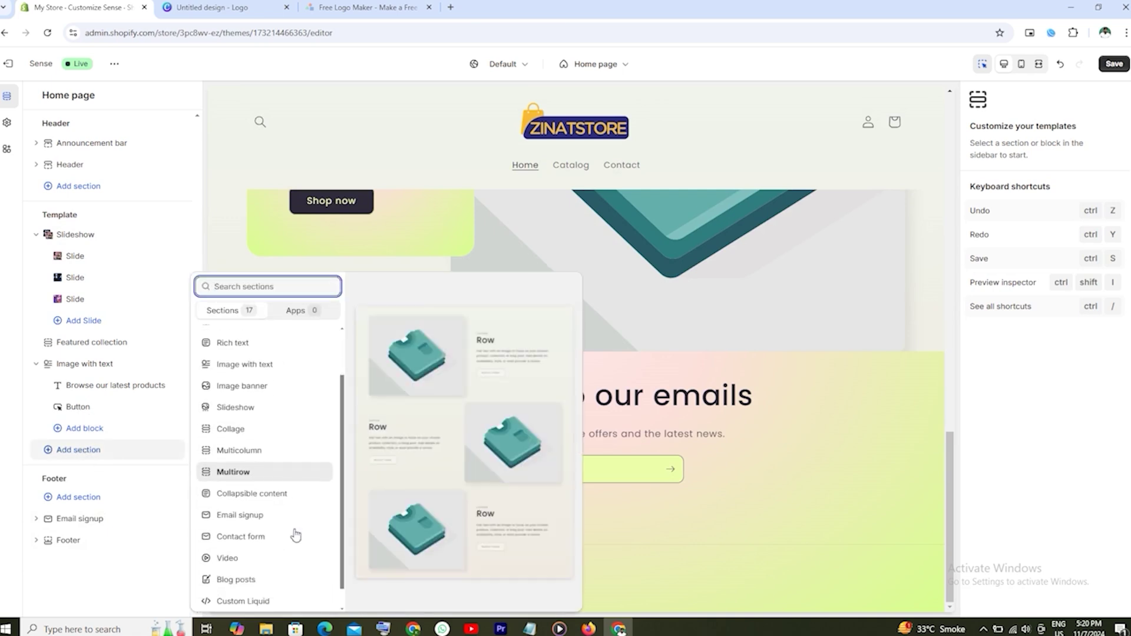
pyautogui.scroll(-1, 296, 535)
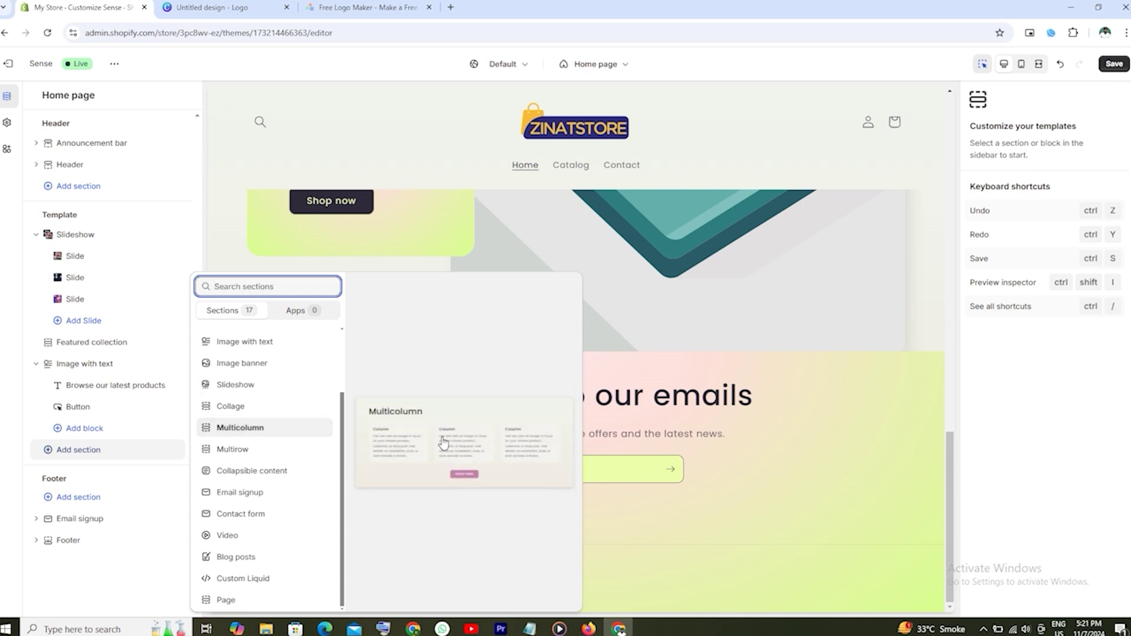
pyautogui.click(240, 412)
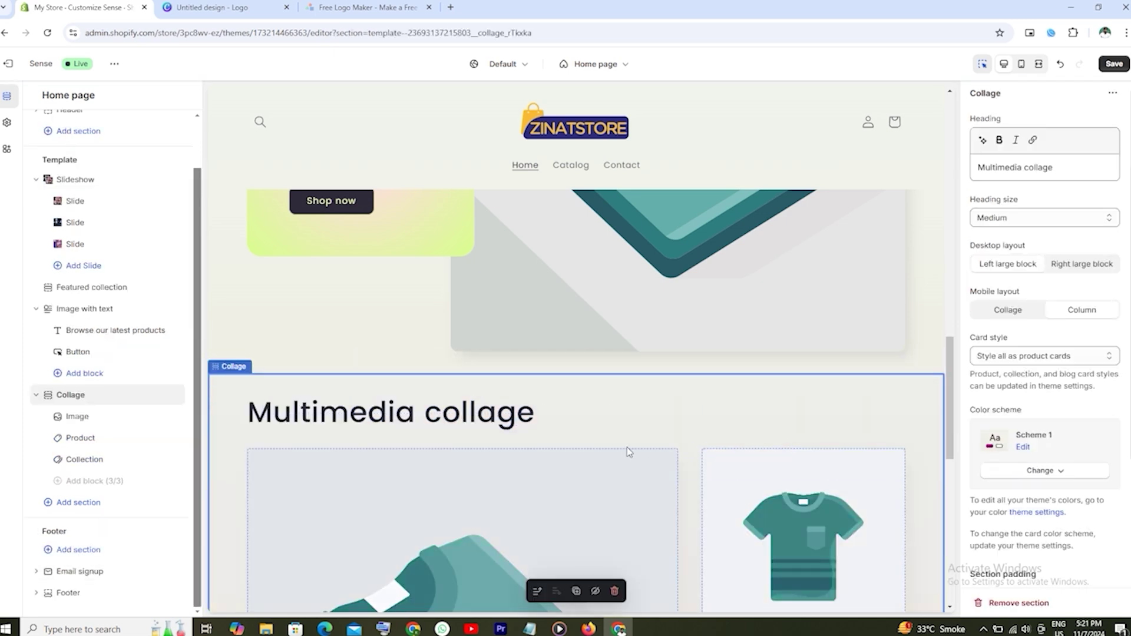
# Add a new Featured collection section, place it between Image with text and Collage, and save the theme changes
pyautogui.scroll(1, 520, 313)
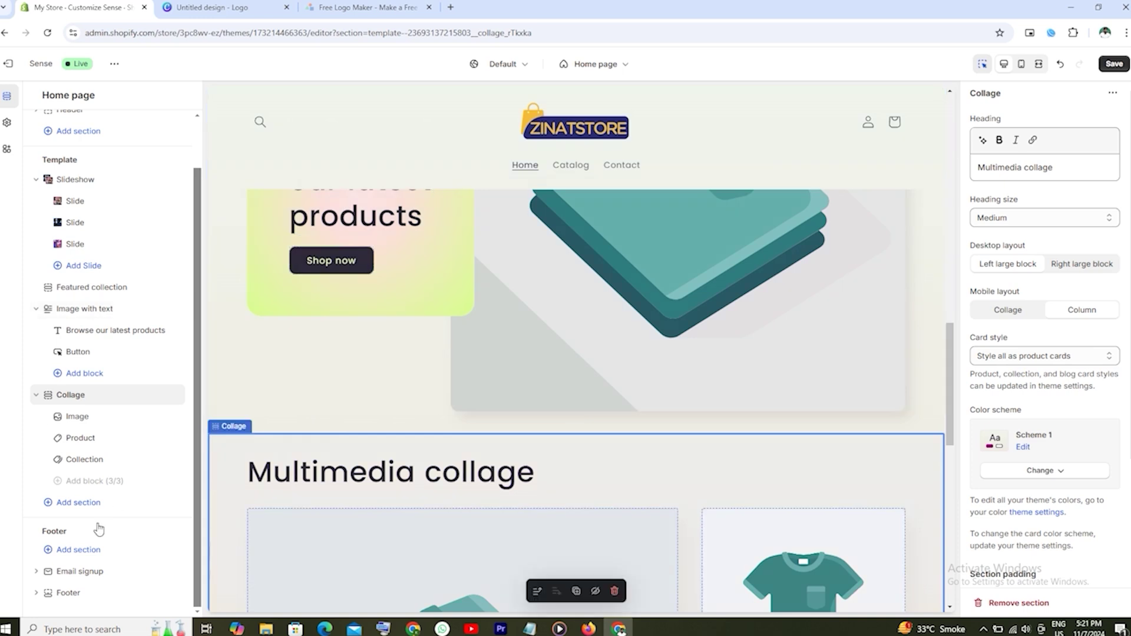
pyautogui.click(76, 502)
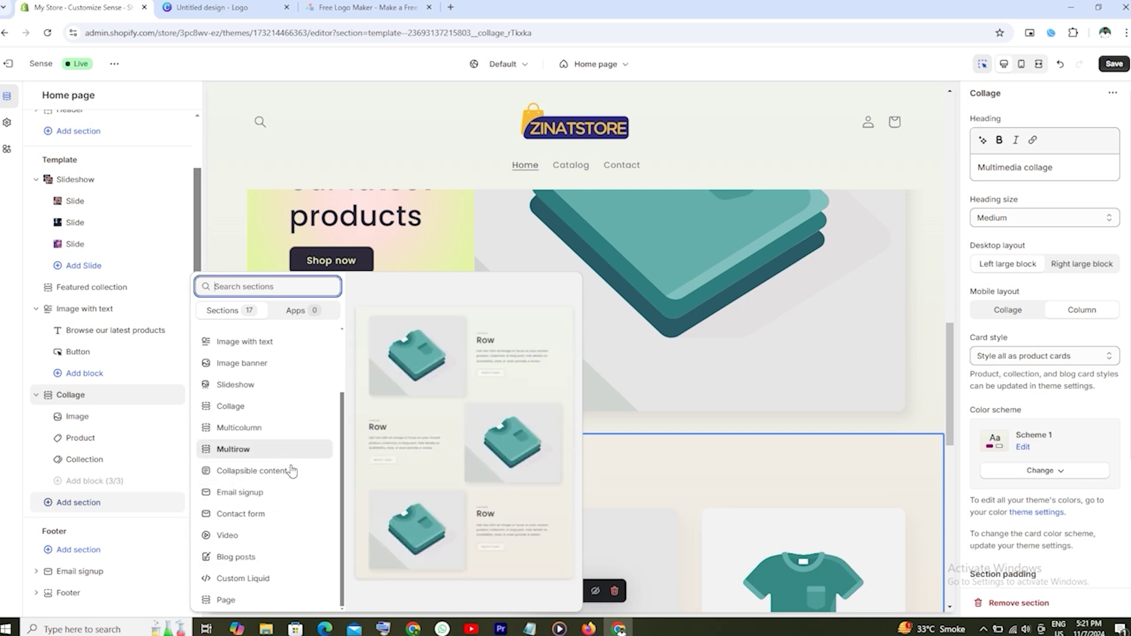
pyautogui.scroll(3, 278, 530)
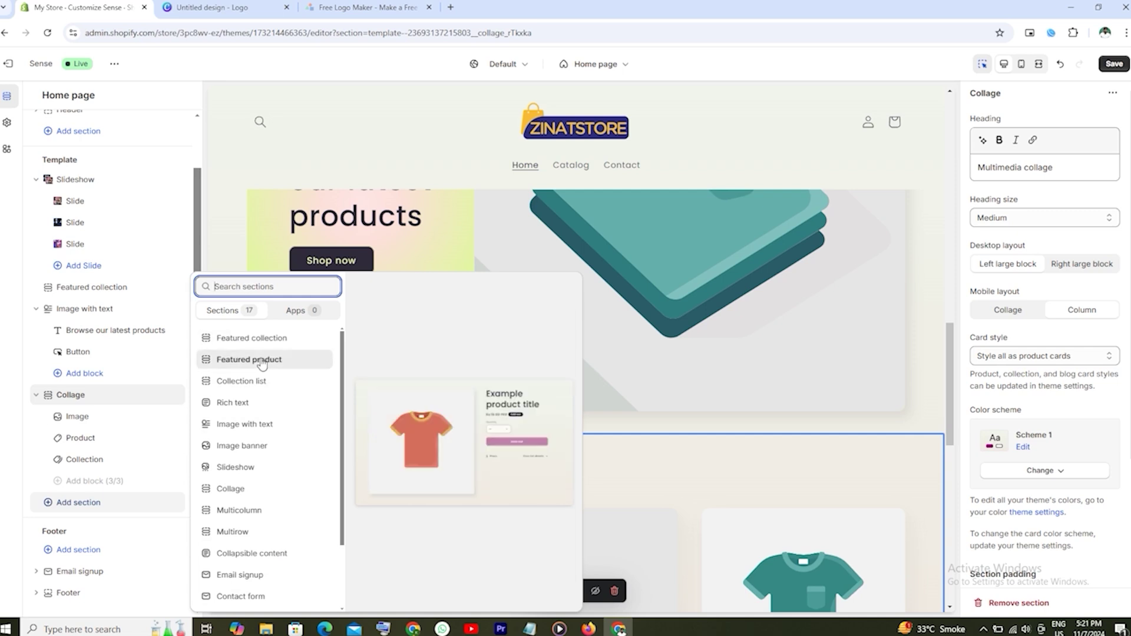
pyautogui.click(265, 338)
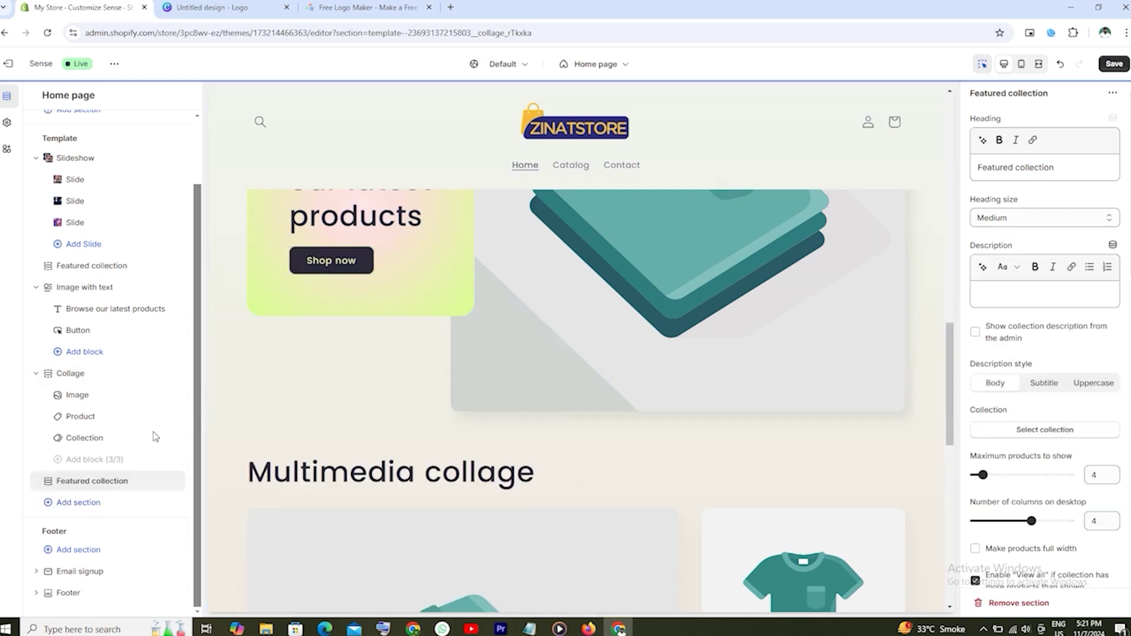
pyautogui.moveTo(49, 472); pyautogui.dragTo(61, 393)
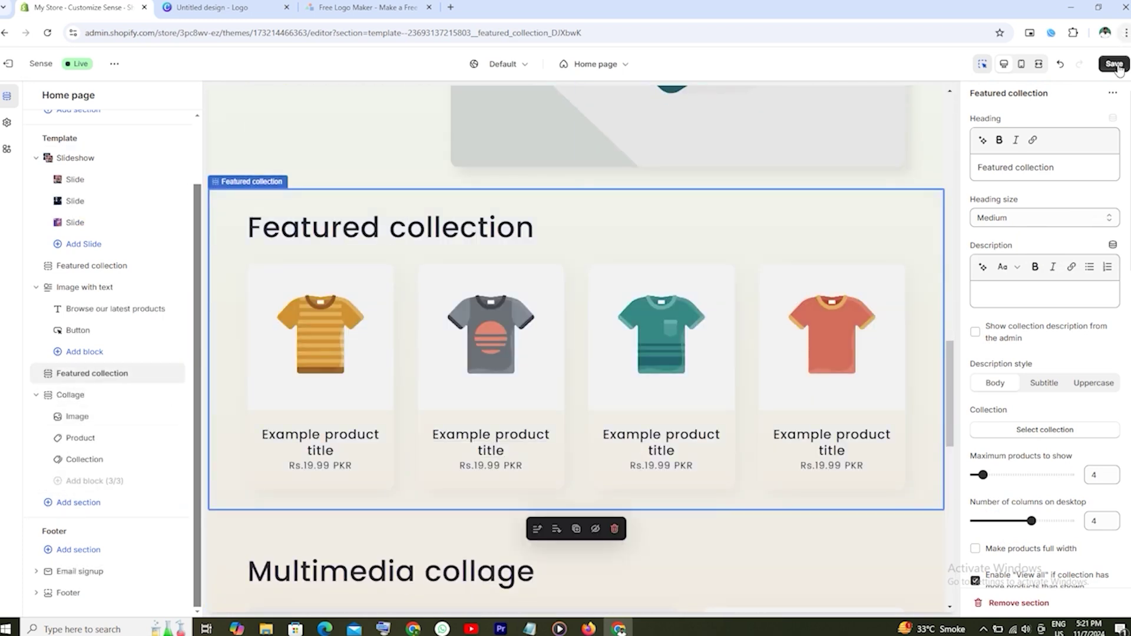
pyautogui.click(1115, 65)
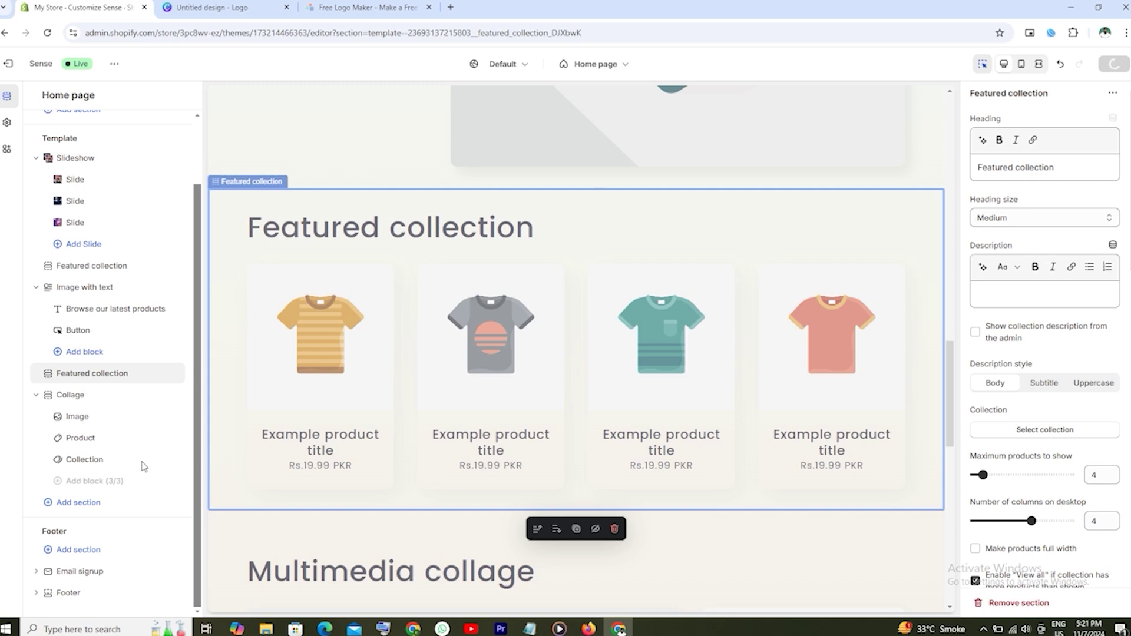
# Add a Featured product section below the Collage and another Featured collection section beneath it
pyautogui.click(73, 513)
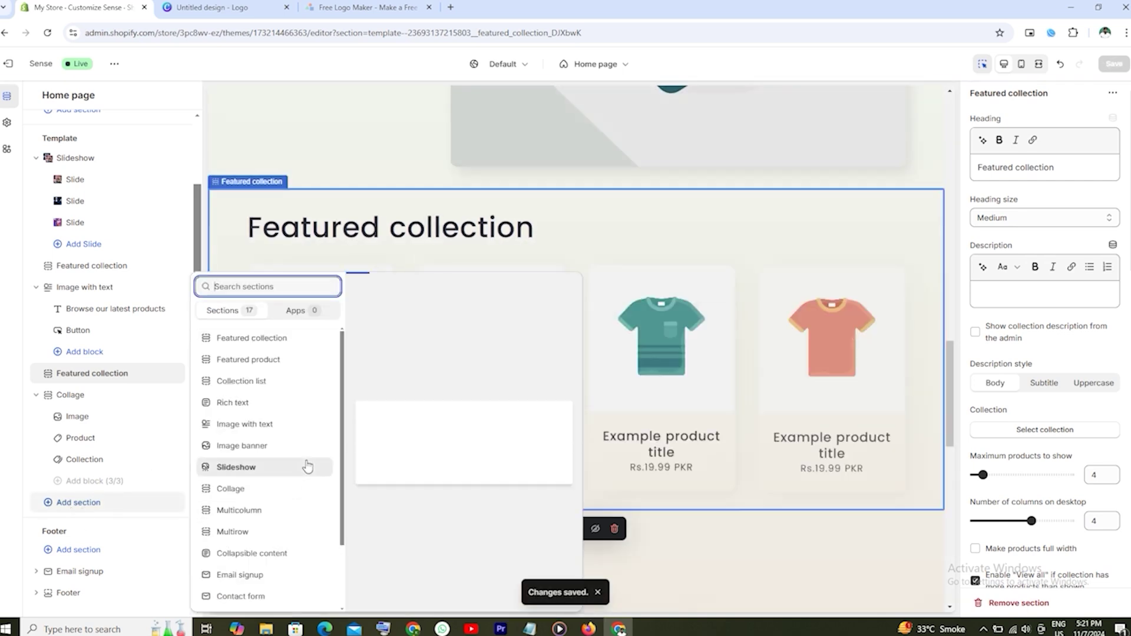
pyautogui.click(262, 361)
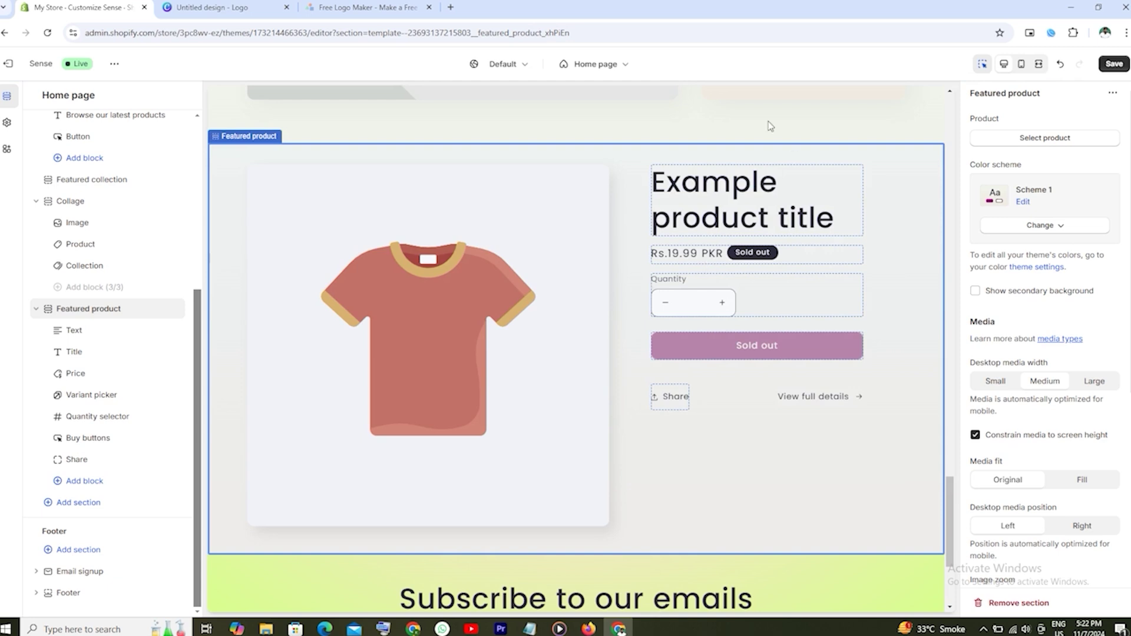
pyautogui.scroll(-1, 530, 383)
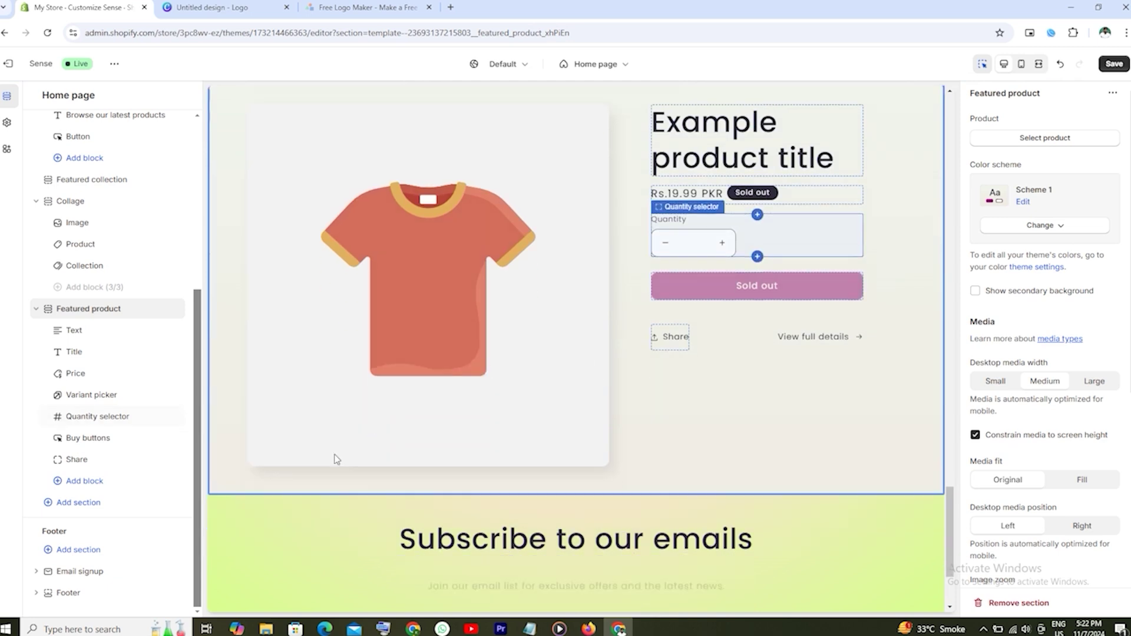
pyautogui.click(79, 504)
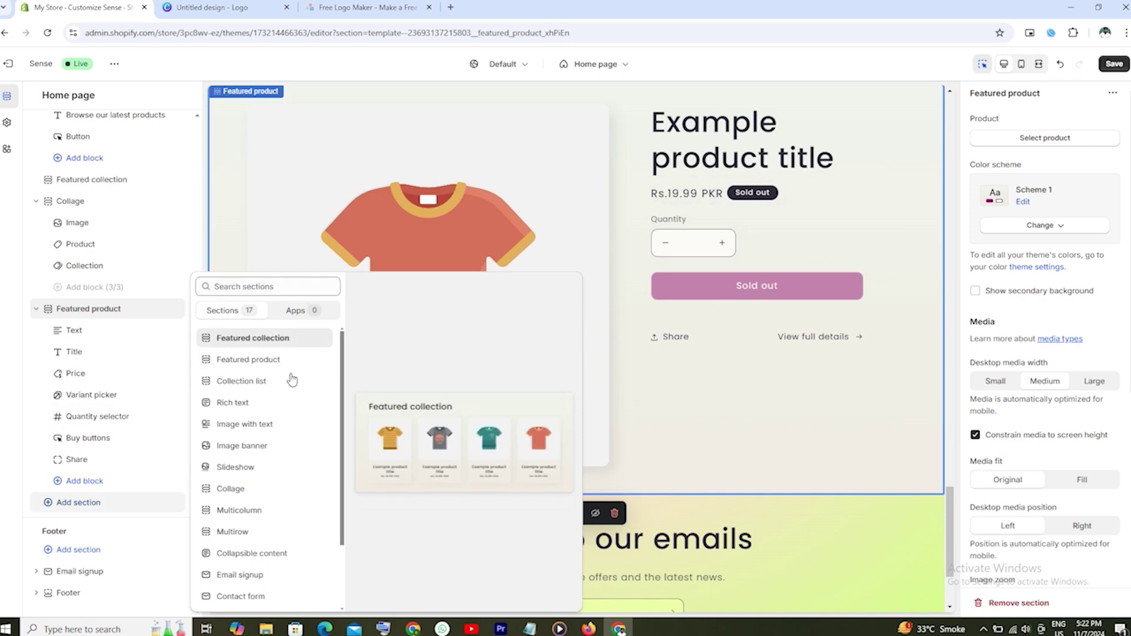
pyautogui.click(367, 443)
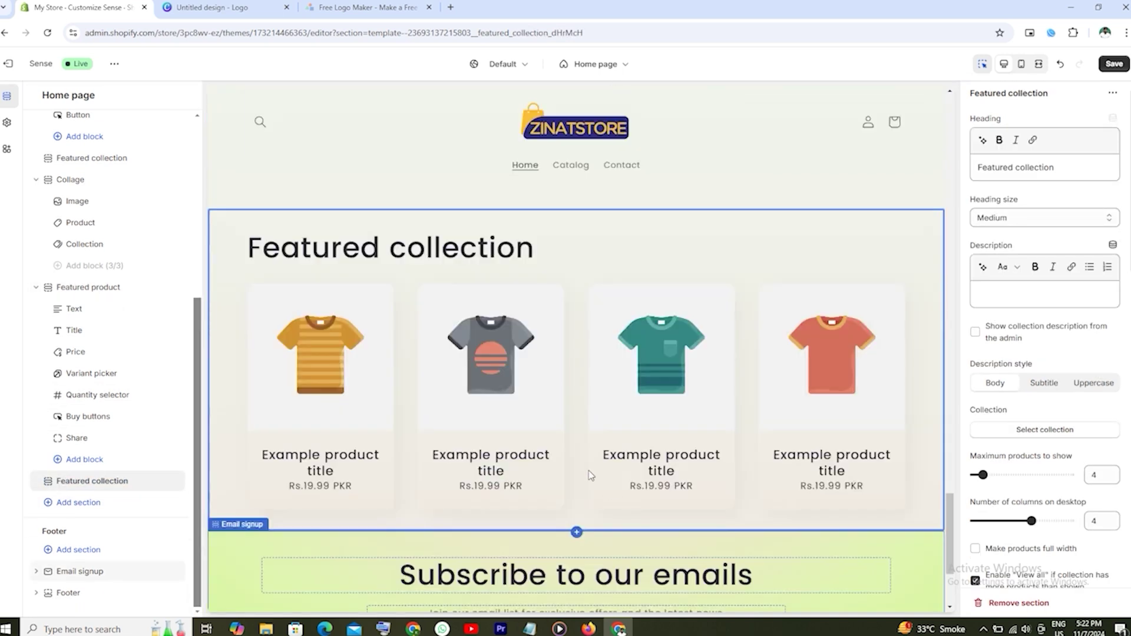
# Review the home page preview from the slideshow down to the email signup and save the theme changes
pyautogui.scroll(10, 588, 469)
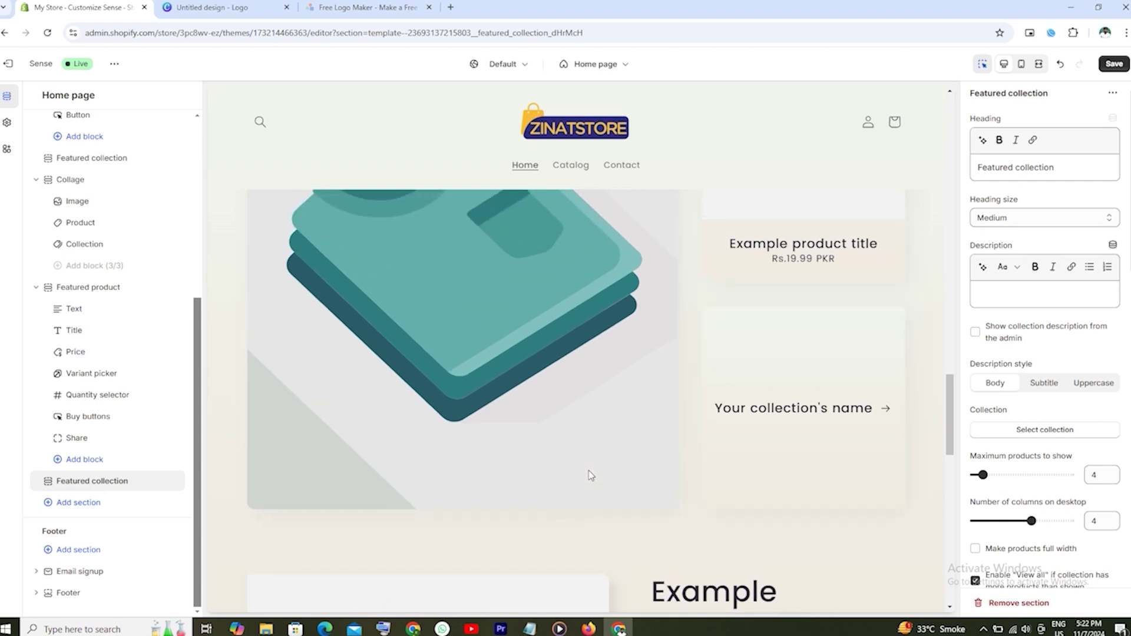
pyautogui.scroll(10, 589, 475)
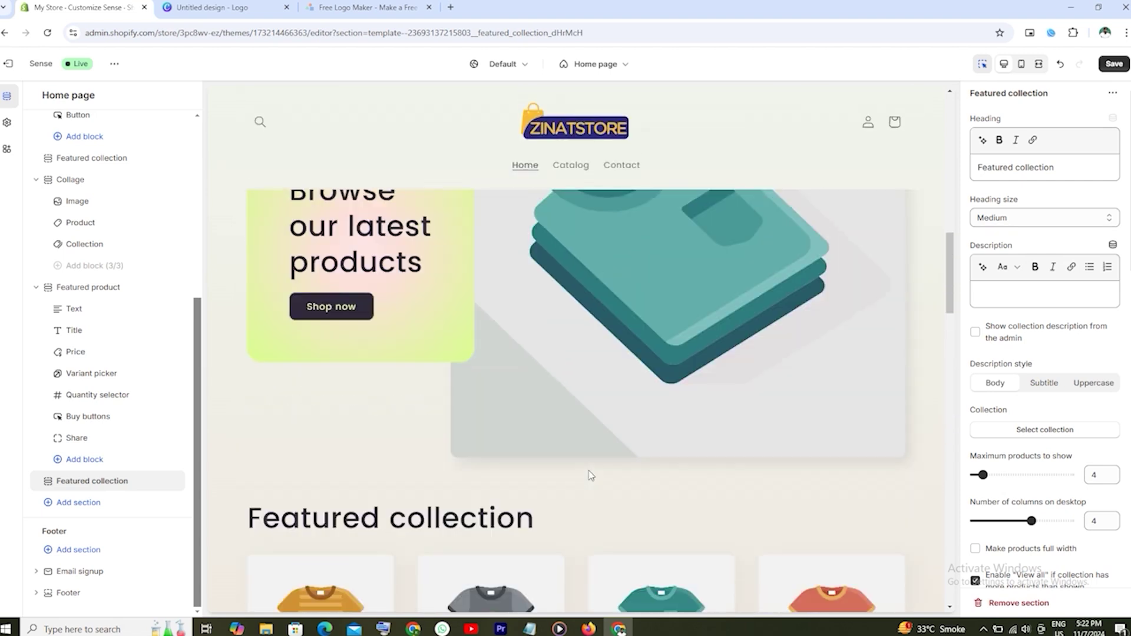
pyautogui.scroll(5, 591, 475)
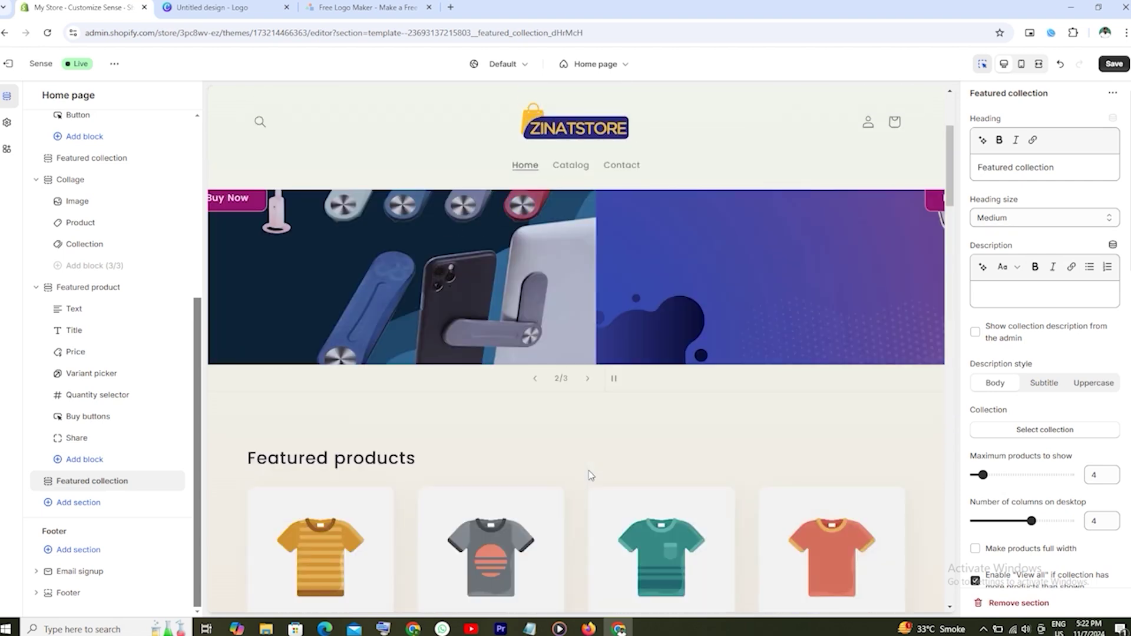
pyautogui.scroll(-7, 586, 475)
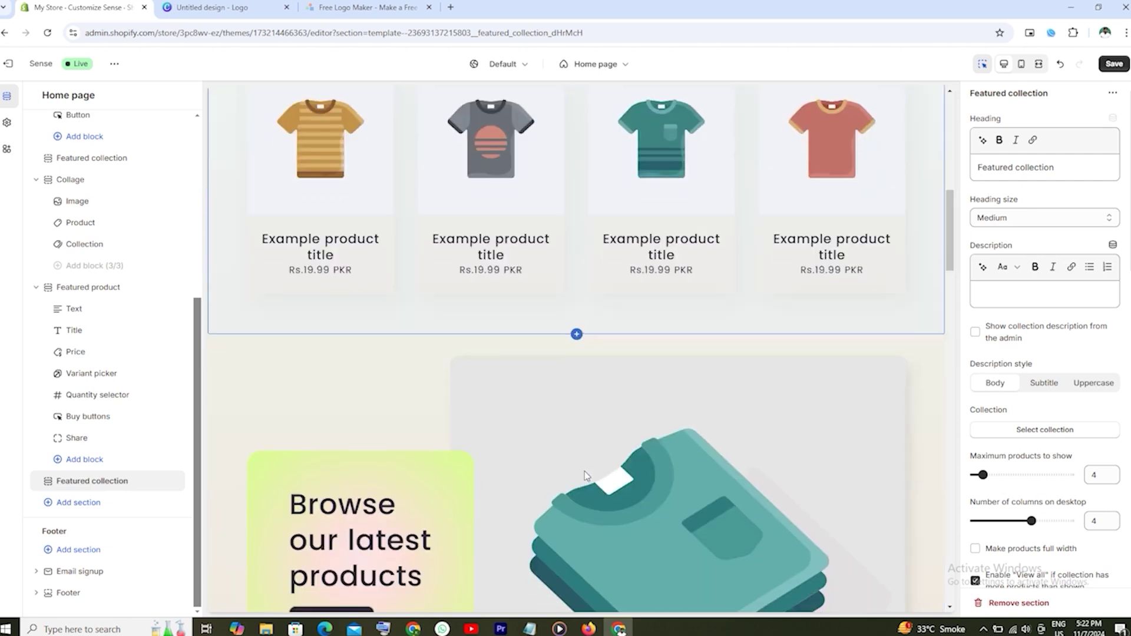
pyautogui.scroll(-2, 517, 357)
pyautogui.scroll(-5, 518, 357)
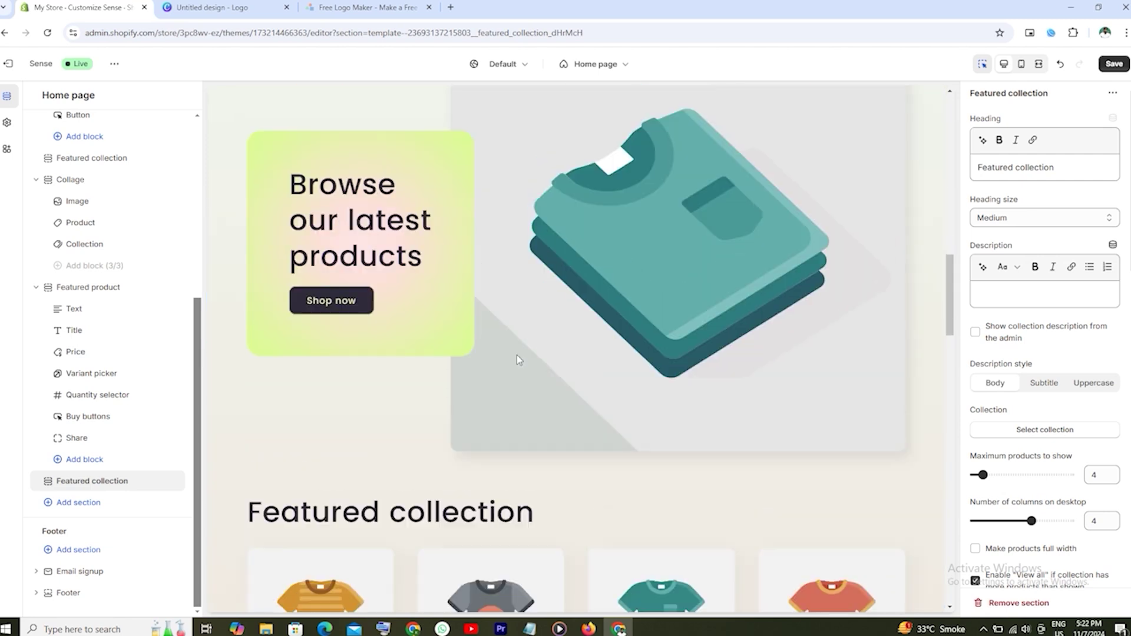
pyautogui.scroll(7, 518, 359)
pyautogui.scroll(5, 518, 363)
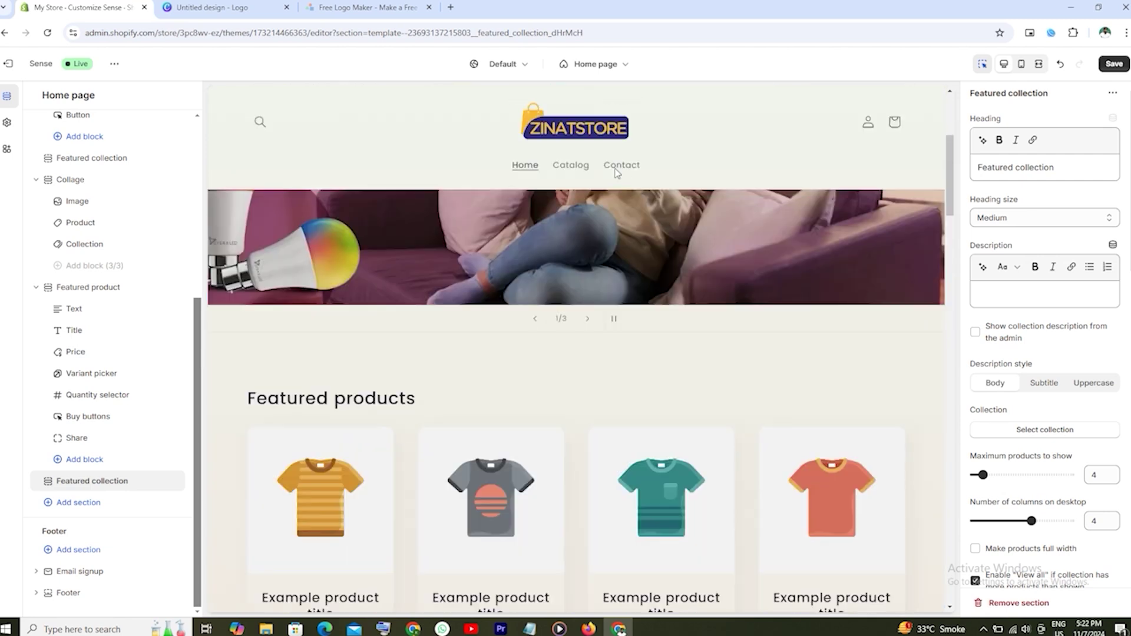
pyautogui.scroll(-12, 633, 404)
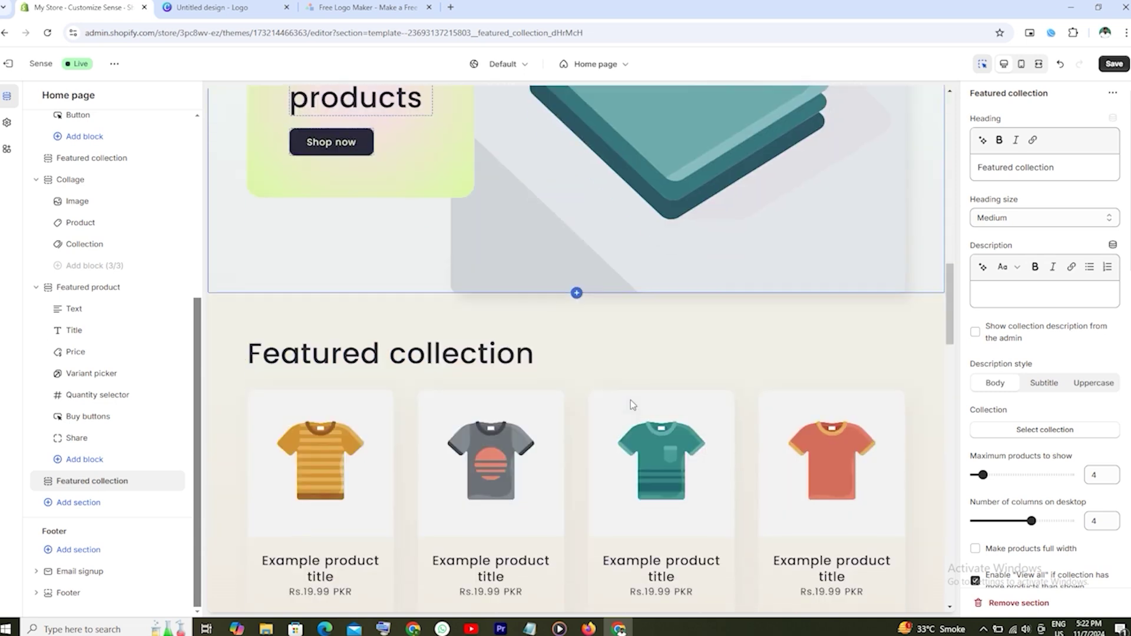
pyautogui.scroll(-8, 630, 403)
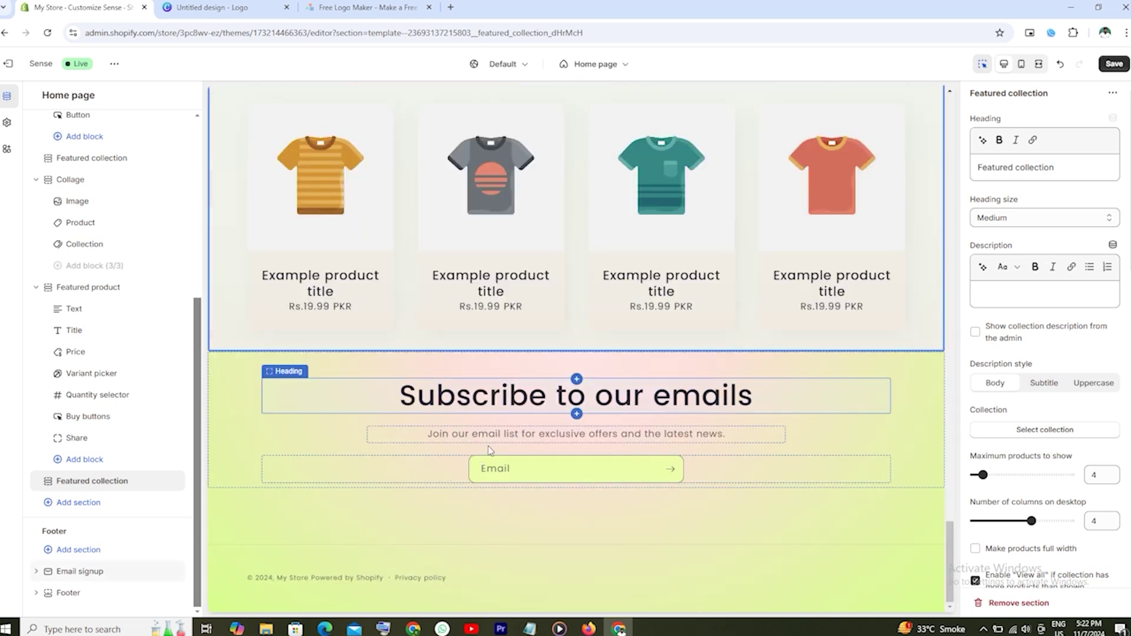
pyautogui.click(1114, 64)
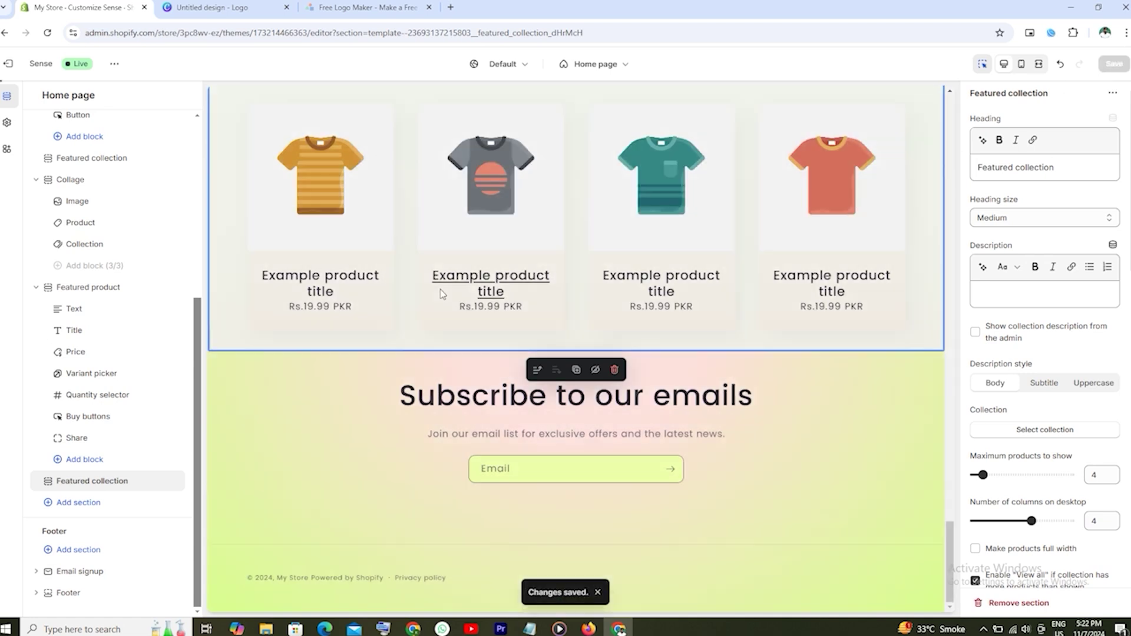
# Move the last Featured collection section up so that it sits between the Collage and Featured product sections
pyautogui.scroll(10, 440, 288)
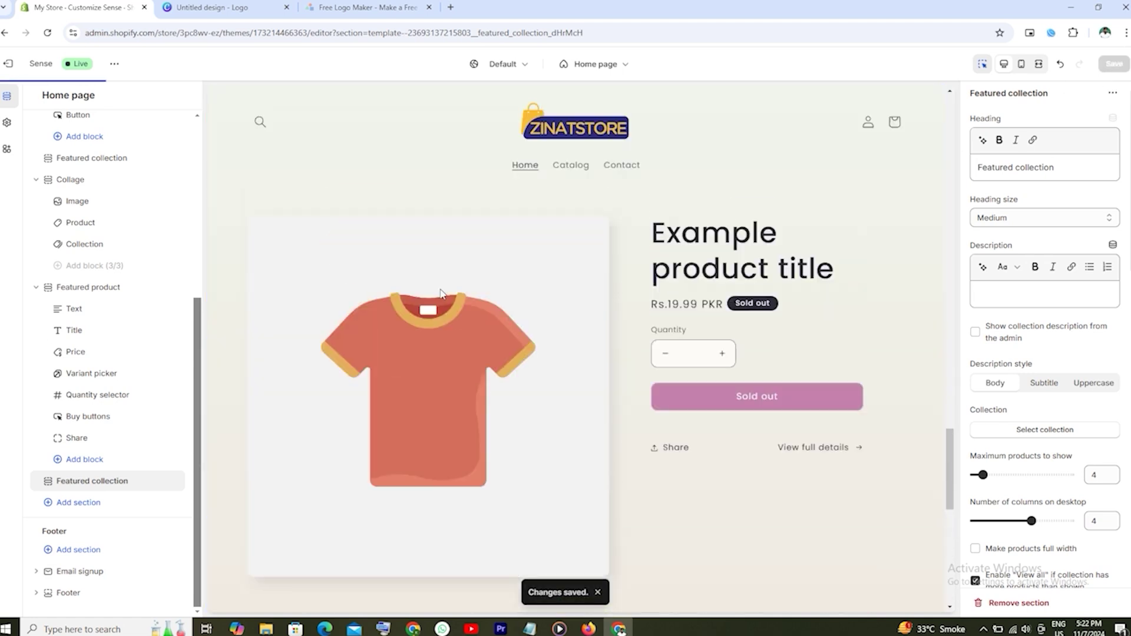
pyautogui.scroll(2, 440, 288)
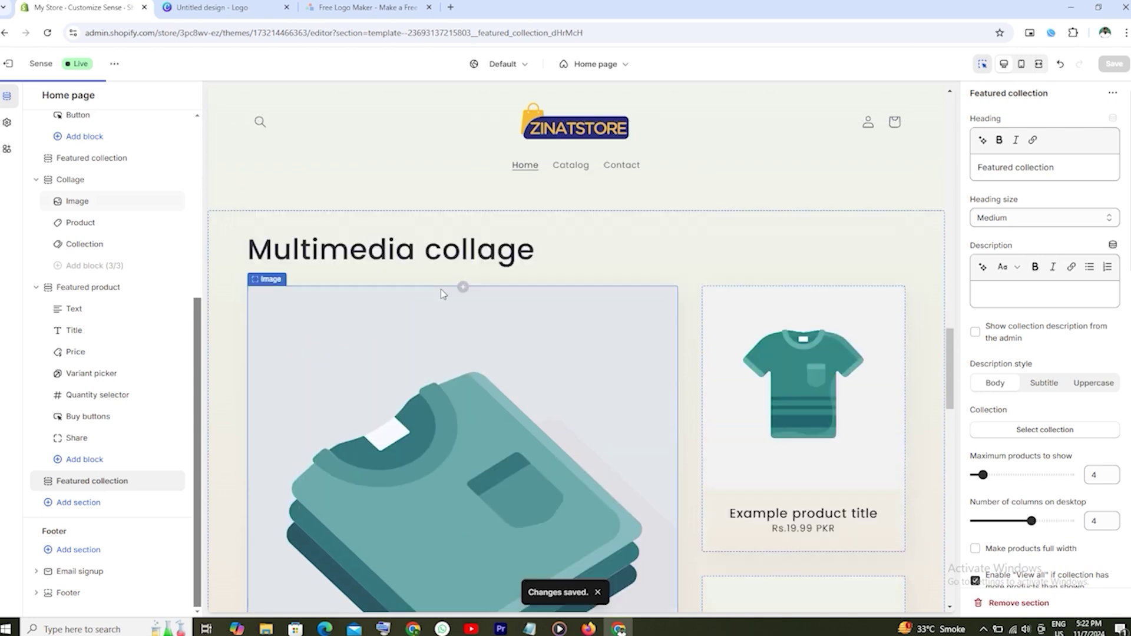
pyautogui.scroll(-6, 511, 433)
pyautogui.scroll(7, 512, 438)
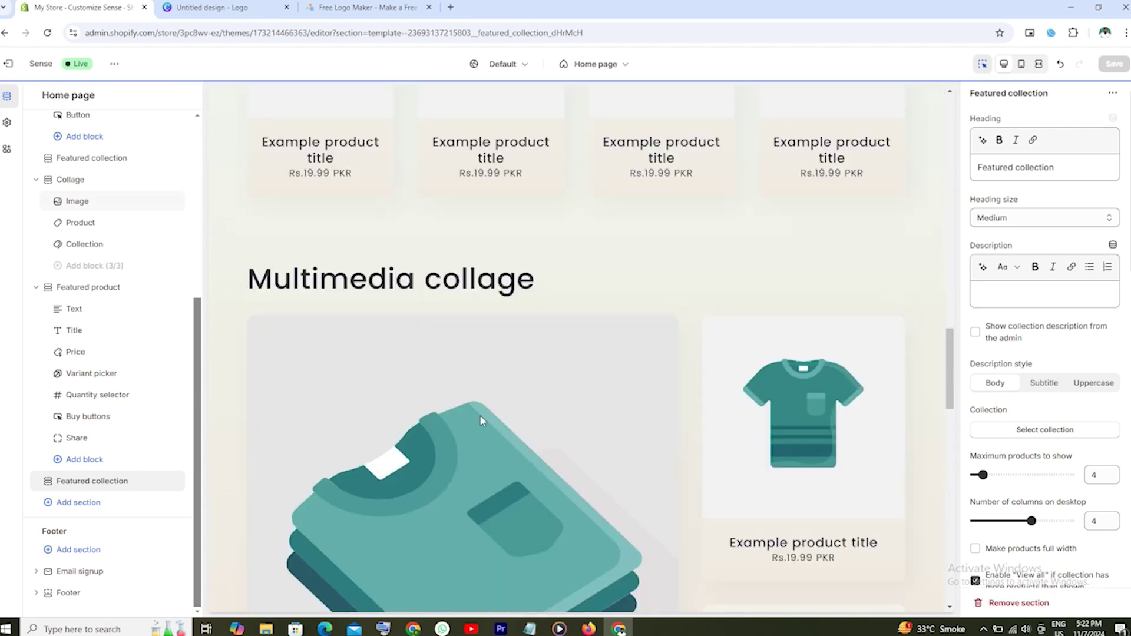
pyautogui.scroll(-2, 511, 366)
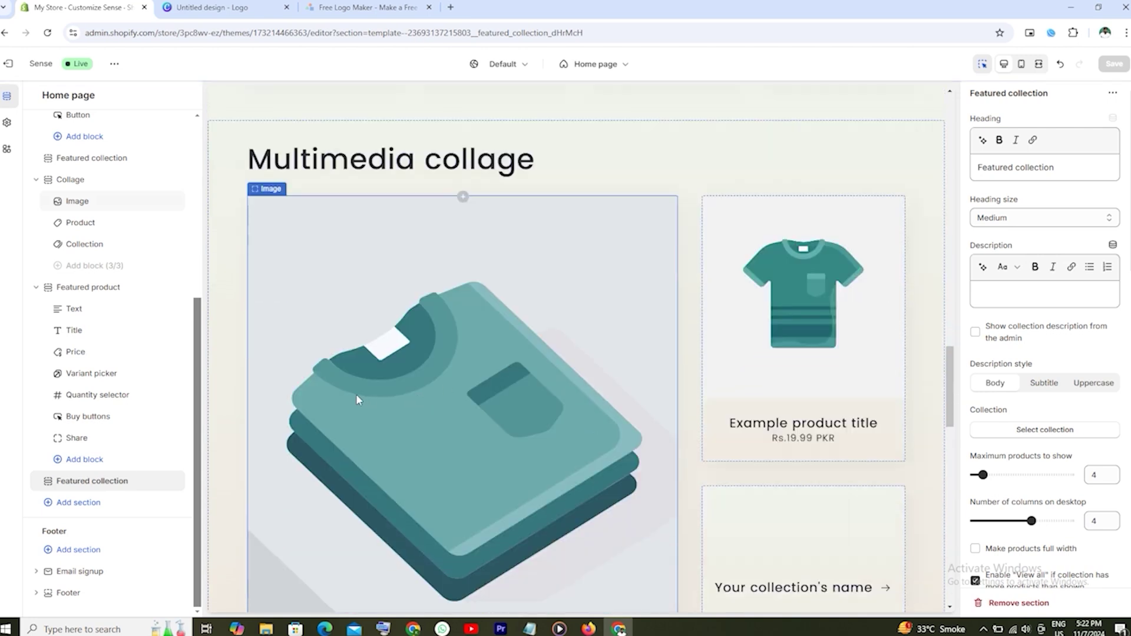
pyautogui.click(47, 481)
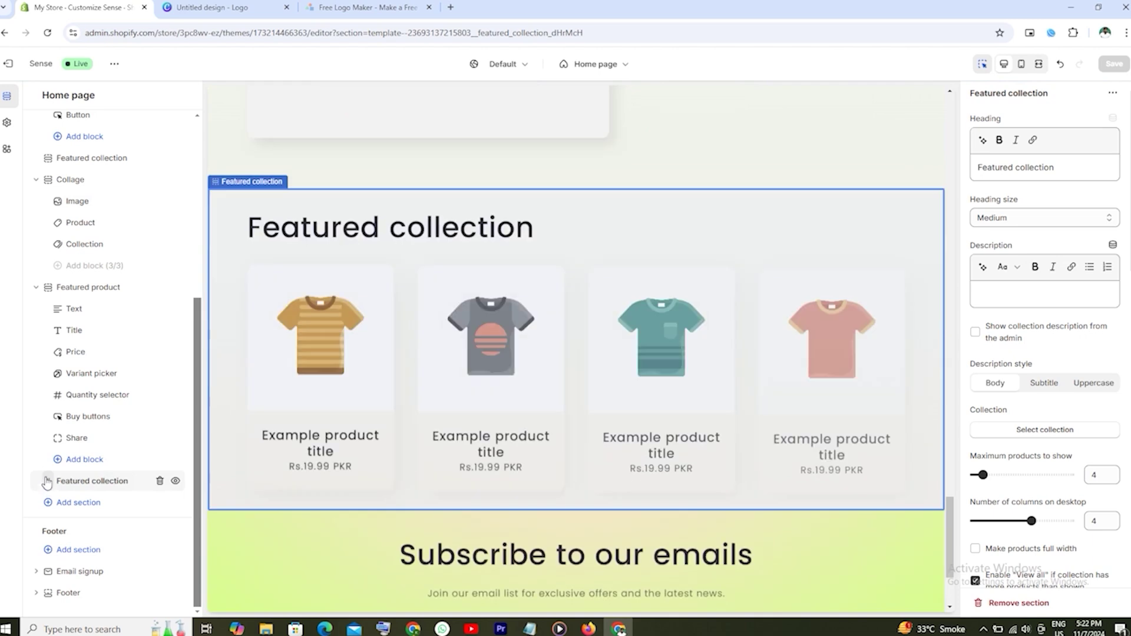
pyautogui.moveTo(47, 481); pyautogui.dragTo(59, 292)
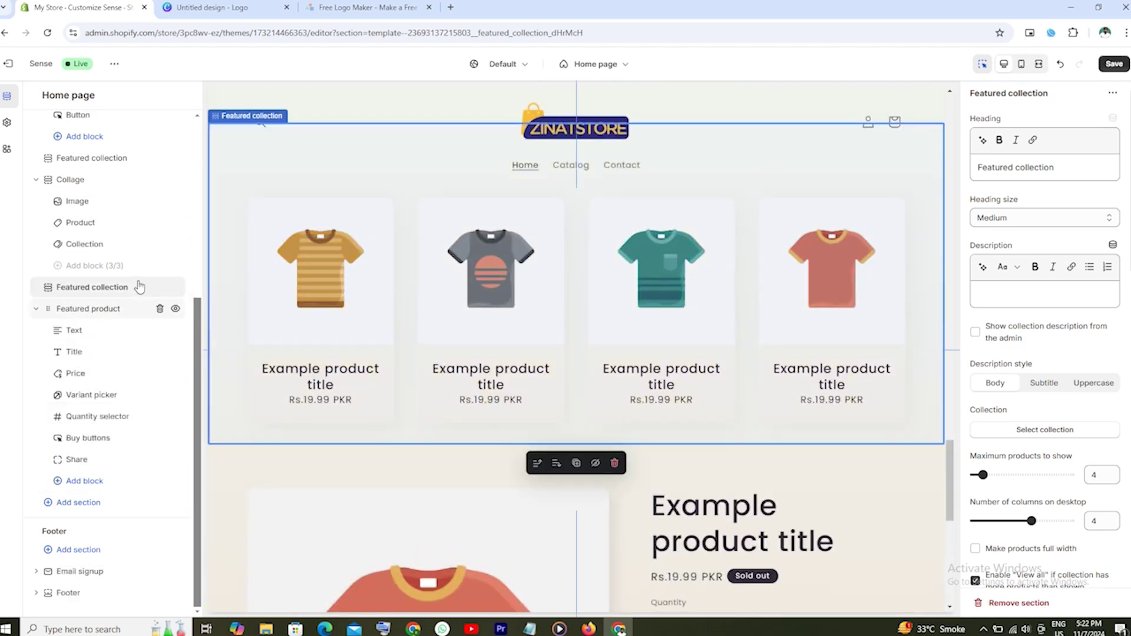
# Add another Featured collection section at the end of the template, below the Featured product section
pyautogui.click(89, 503)
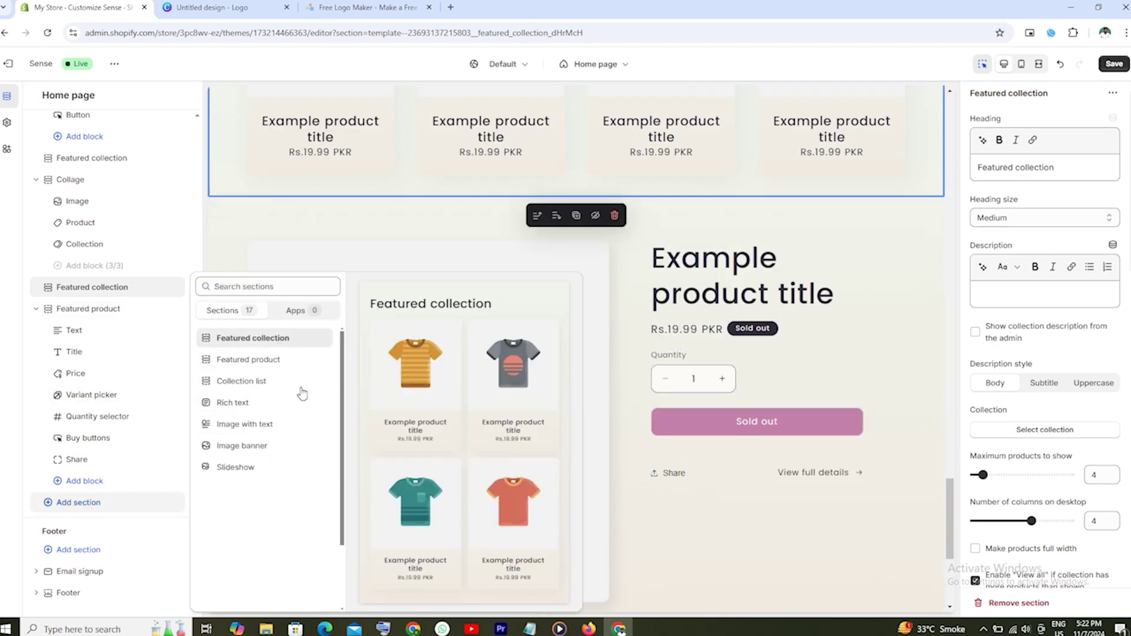
pyautogui.click(252, 337)
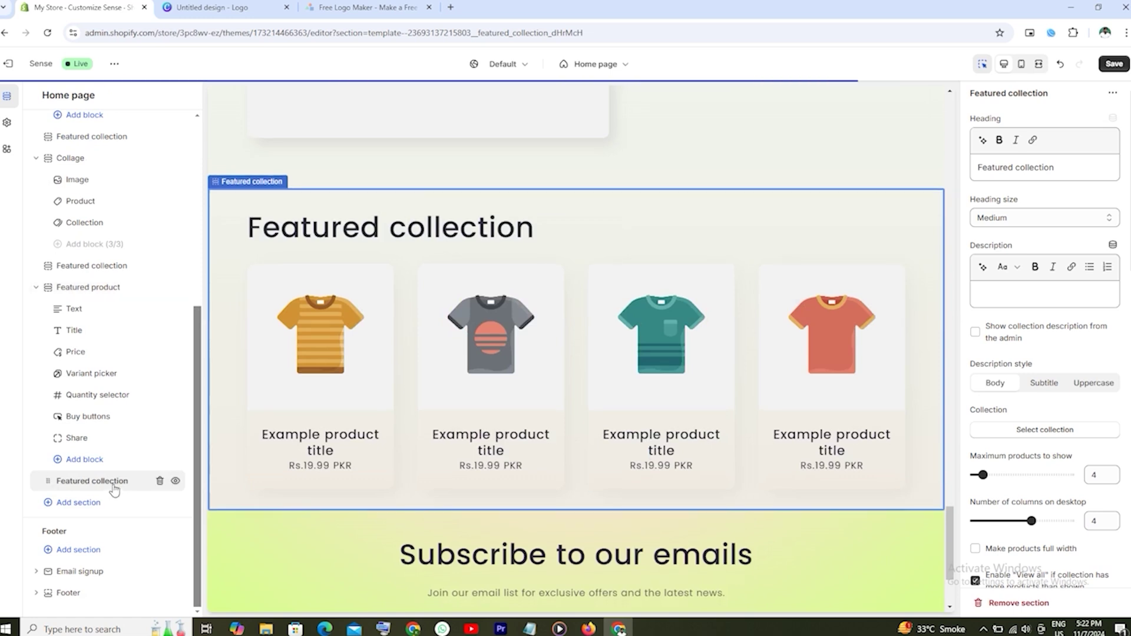
# Save the theme changes with the new Featured collection section and look over the home page preview around the collage
pyautogui.click(1116, 65)
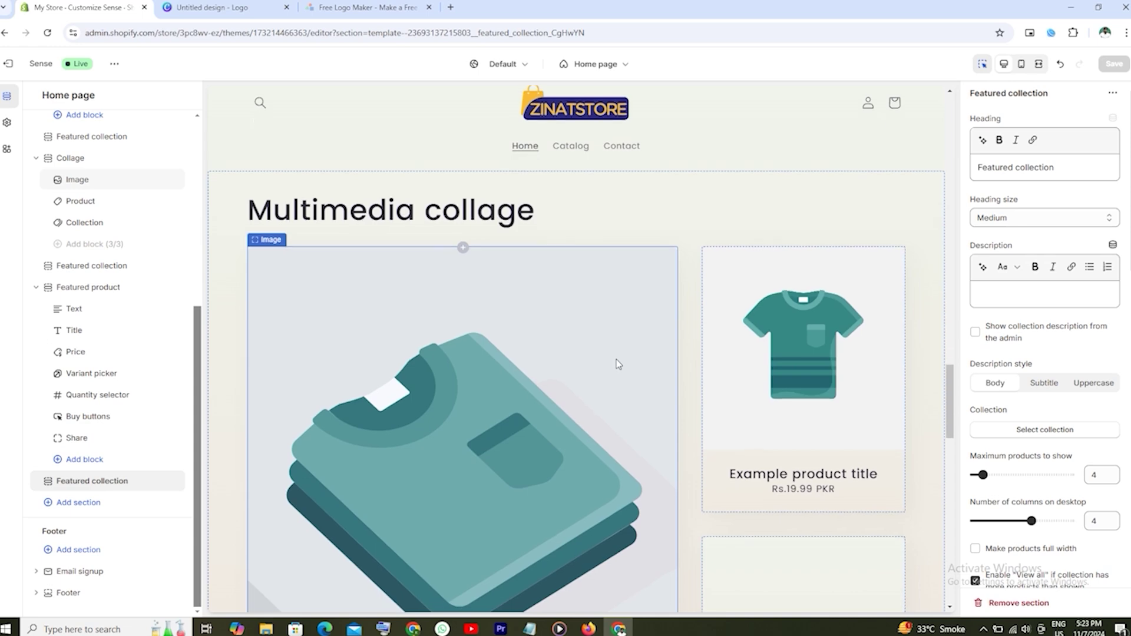
pyautogui.scroll(-5, 616, 360)
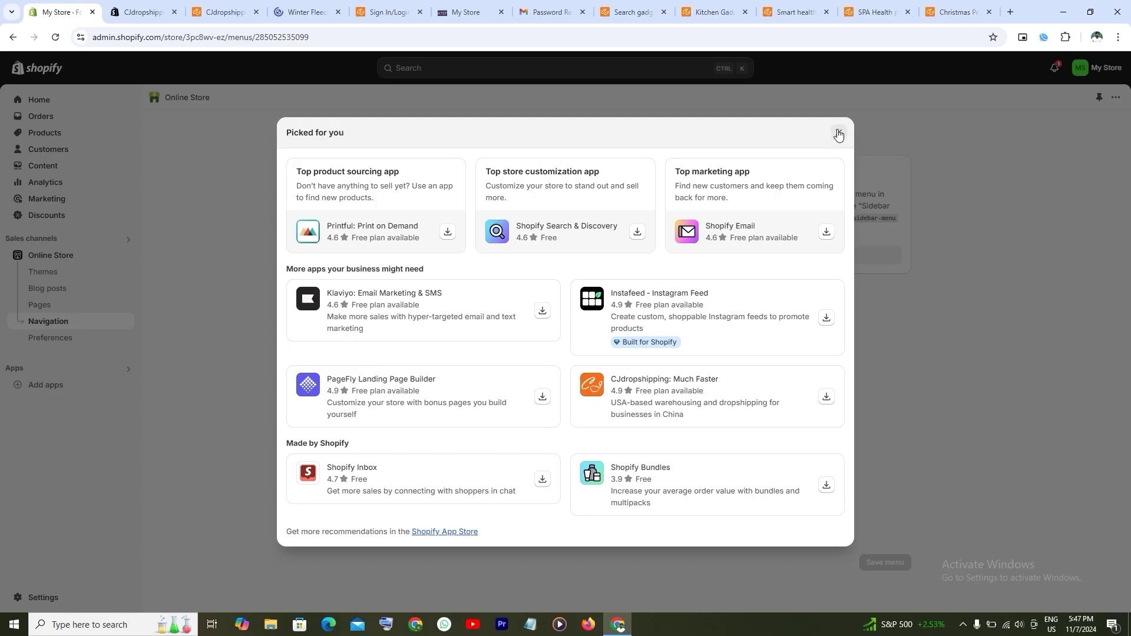
# Dismiss the app recommendations on the footer menu page and open the Sense theme for customization
pyautogui.click(838, 133)
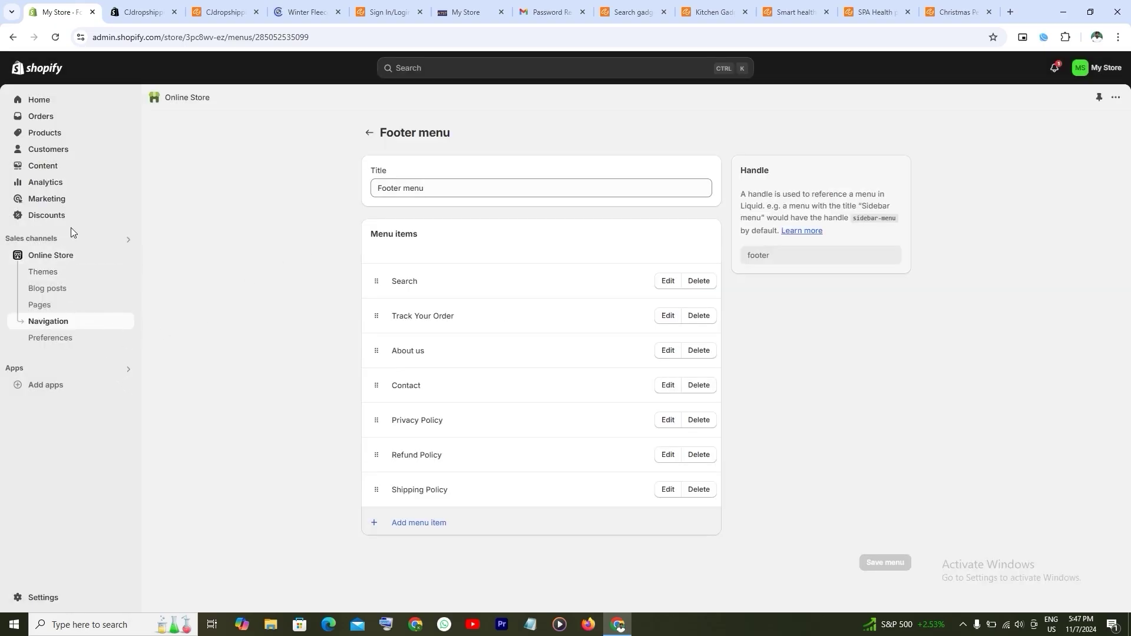
pyautogui.click(58, 262)
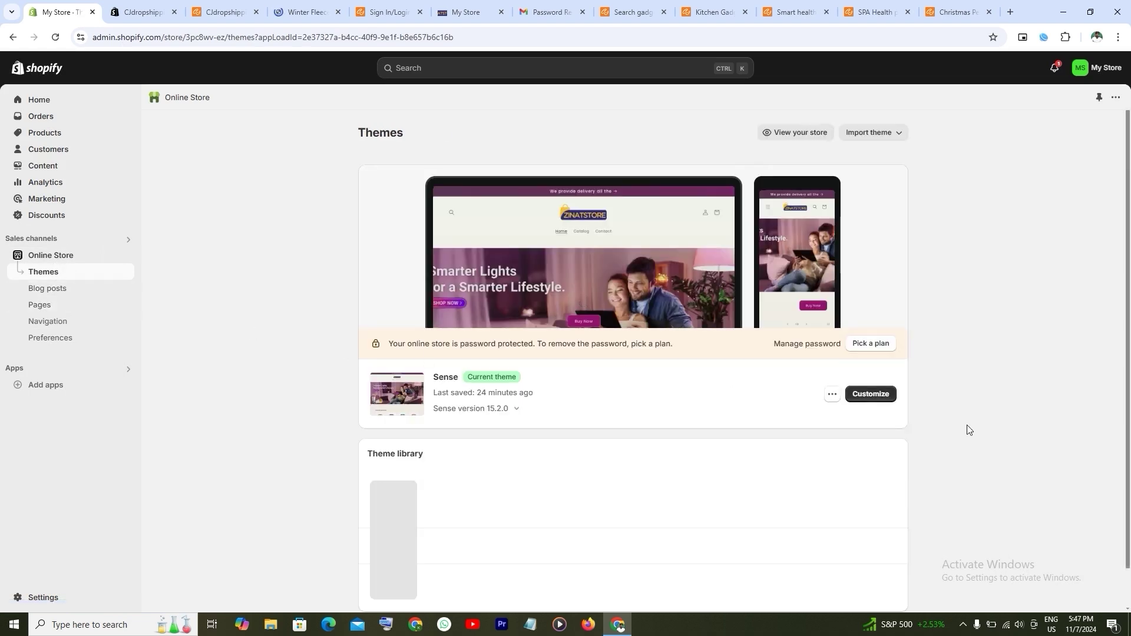
pyautogui.click(869, 395)
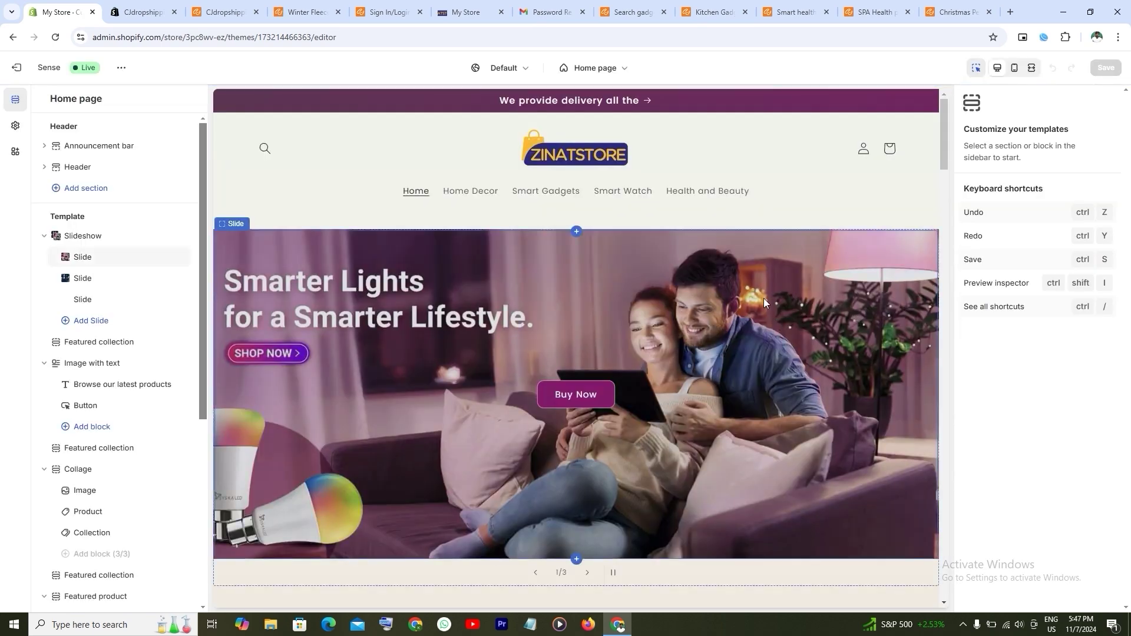
# Link the first slide's Buy Now button to the Home Decor collection and save the theme
pyautogui.scroll(-1, 776, 294)
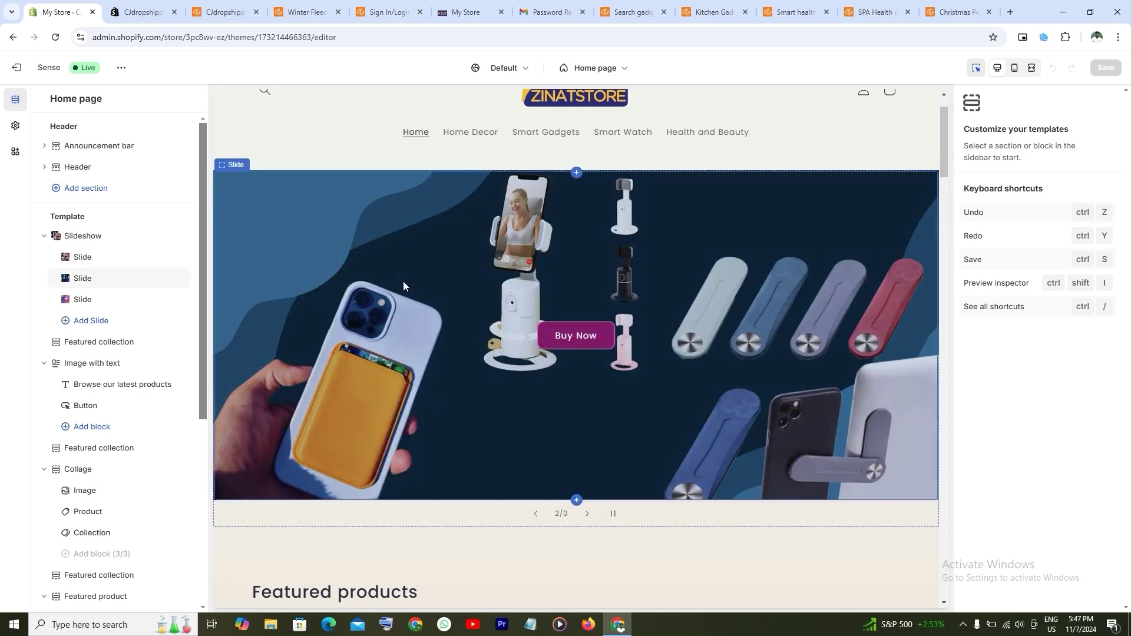
pyautogui.click(430, 281)
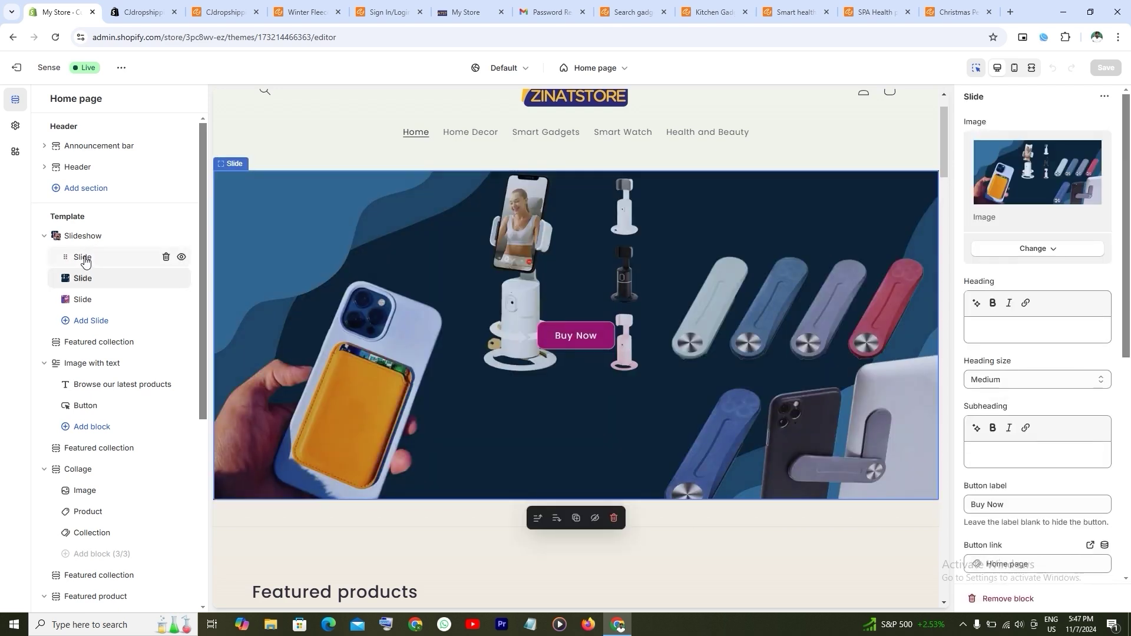
pyautogui.scroll(-5, 1092, 378)
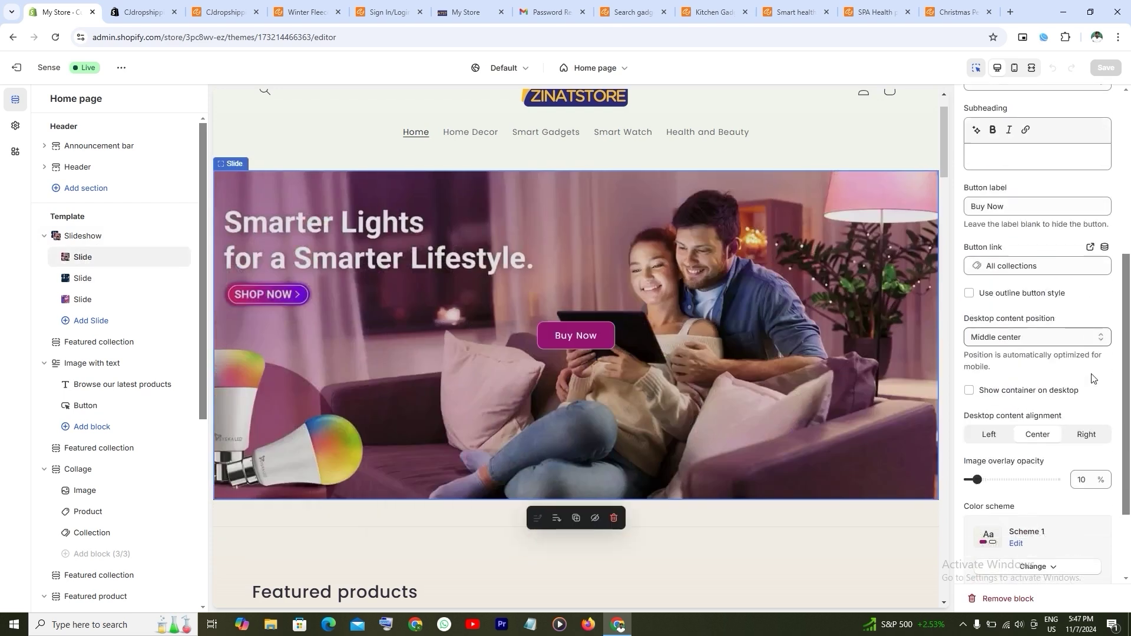
pyautogui.scroll(-1, 1091, 378)
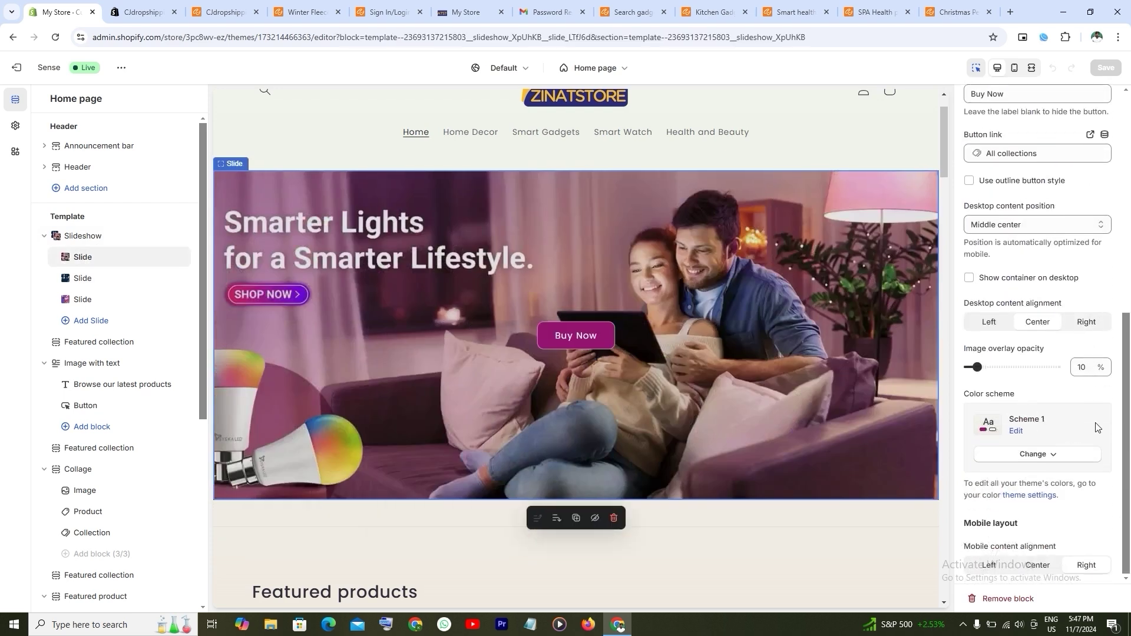
pyautogui.scroll(2, 1095, 424)
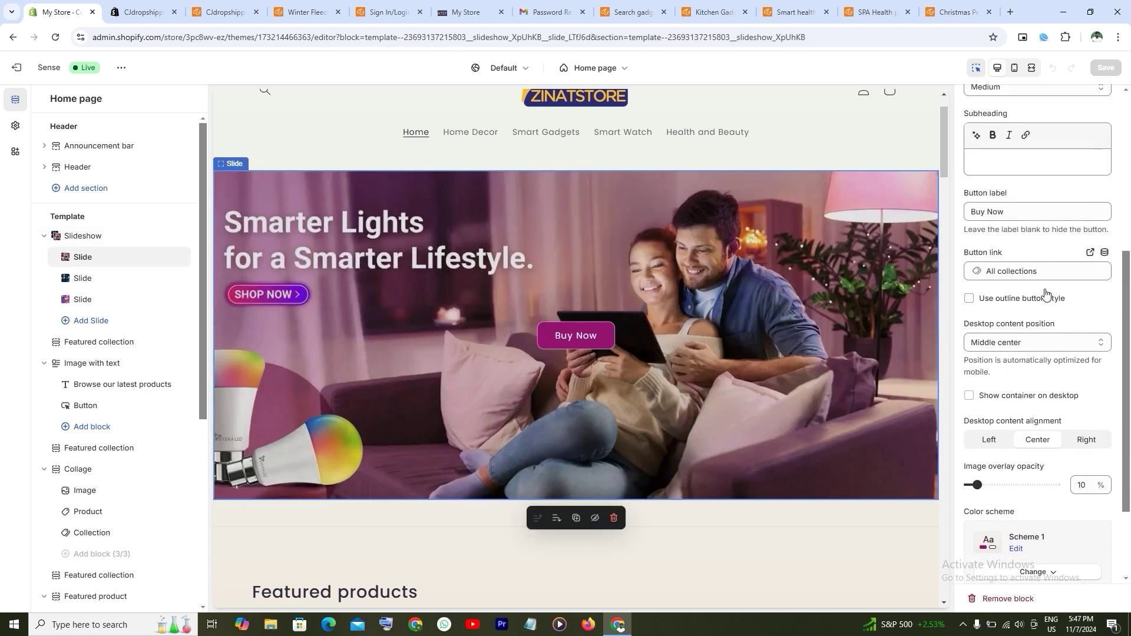
pyautogui.click(1030, 270)
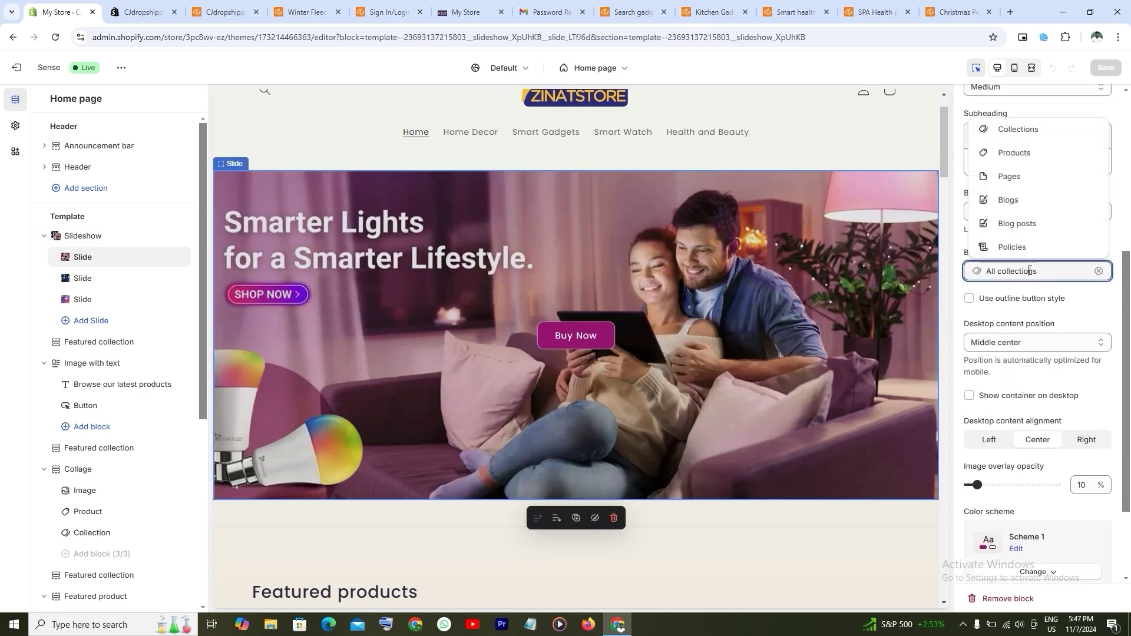
pyautogui.click(1035, 129)
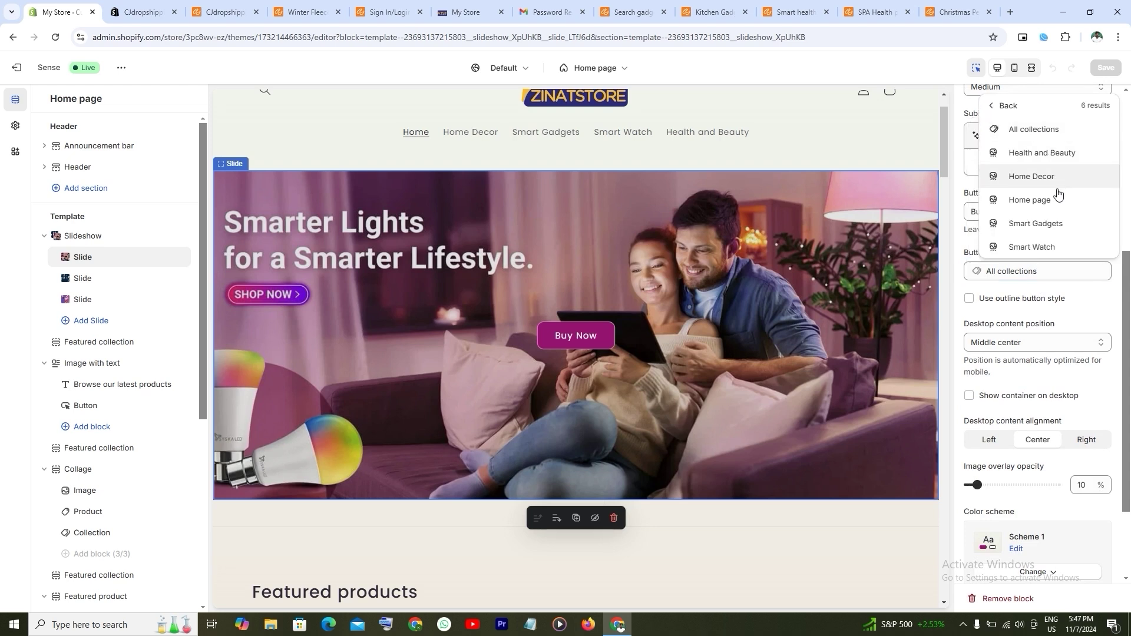
pyautogui.click(1042, 183)
pyautogui.click(1107, 70)
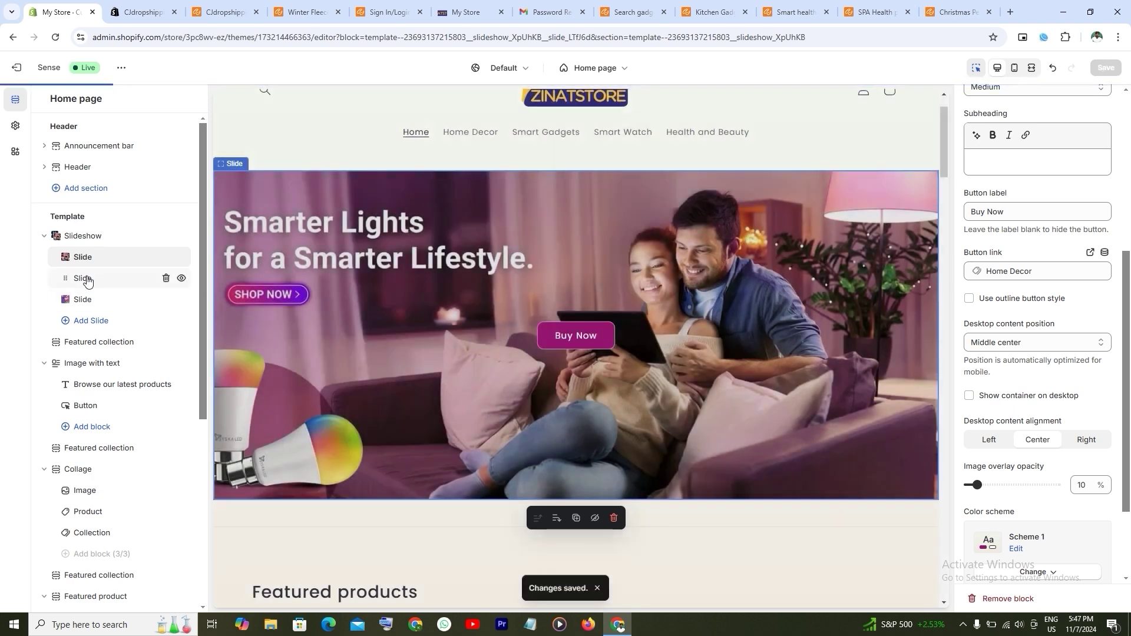
# Link the second slide's Buy Now button to the Smart Gadgets collection and save the theme
pyautogui.click(88, 279)
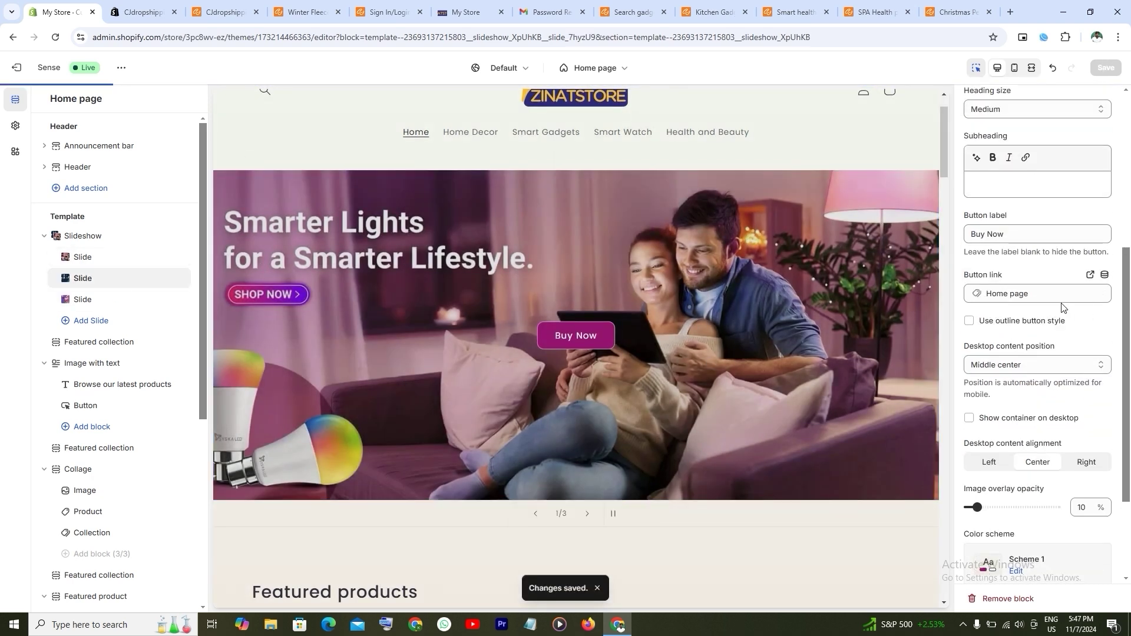
pyautogui.click(1052, 297)
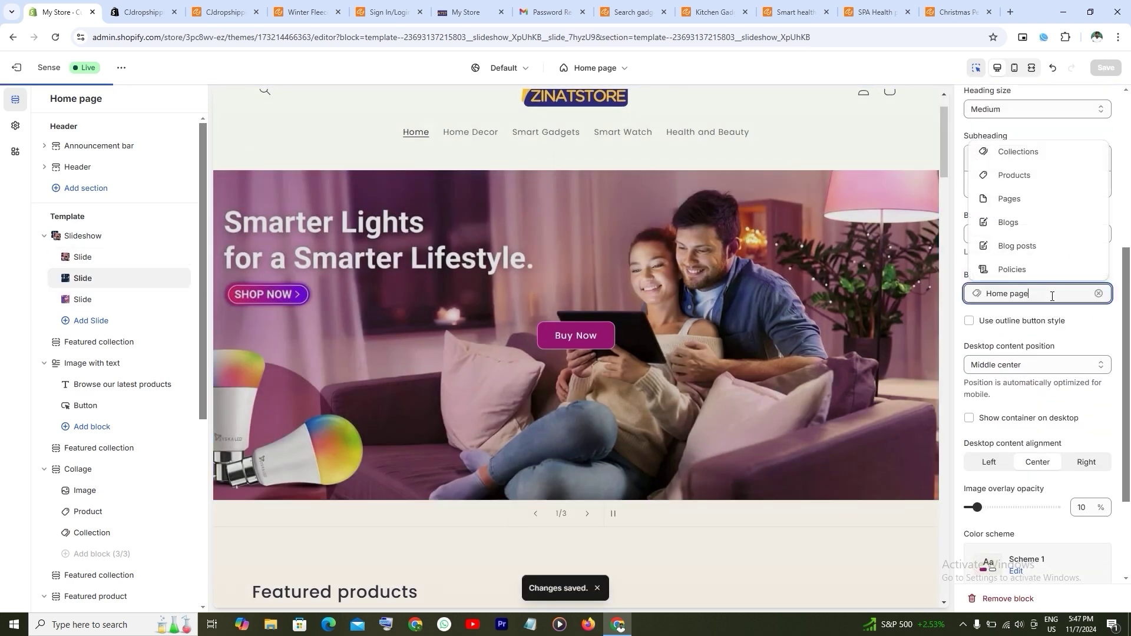
pyautogui.click(1028, 153)
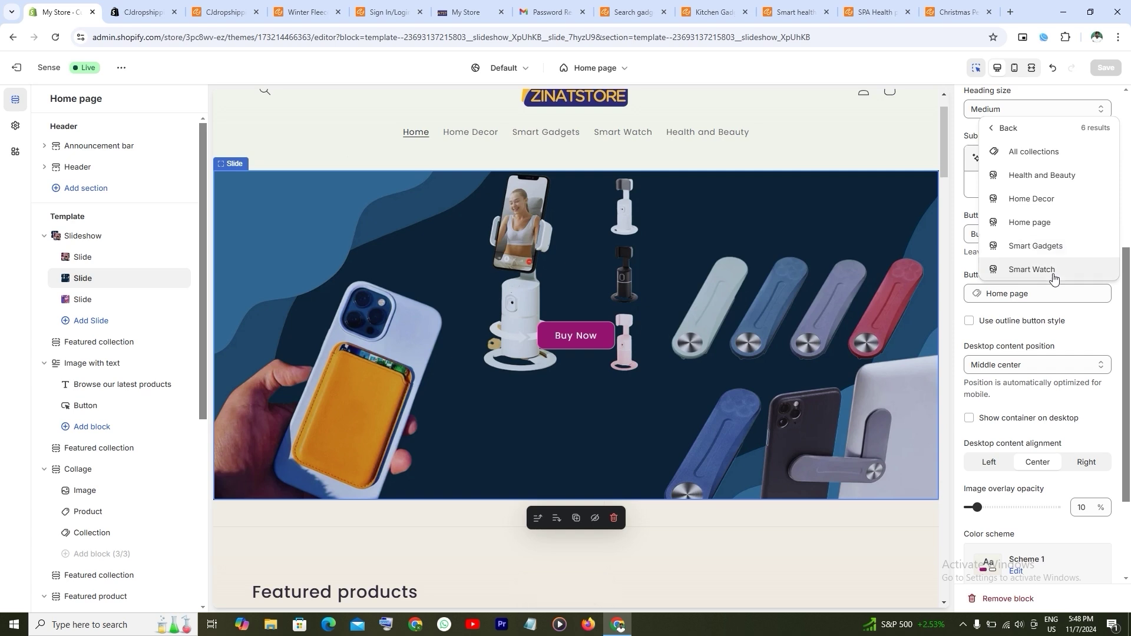
pyautogui.click(1052, 247)
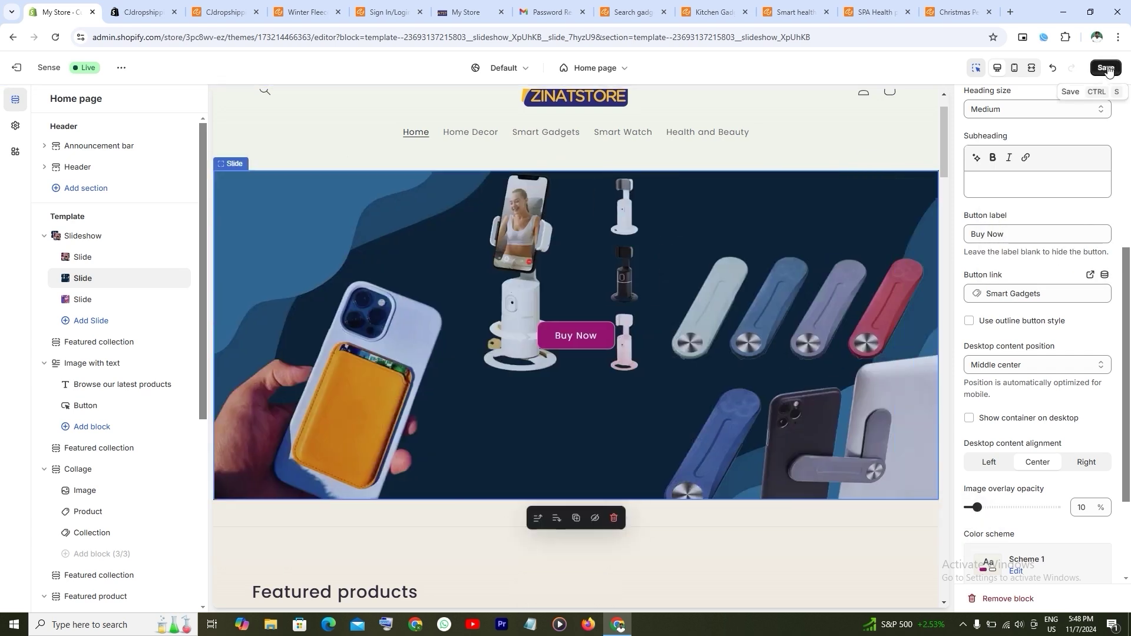
pyautogui.click(1107, 68)
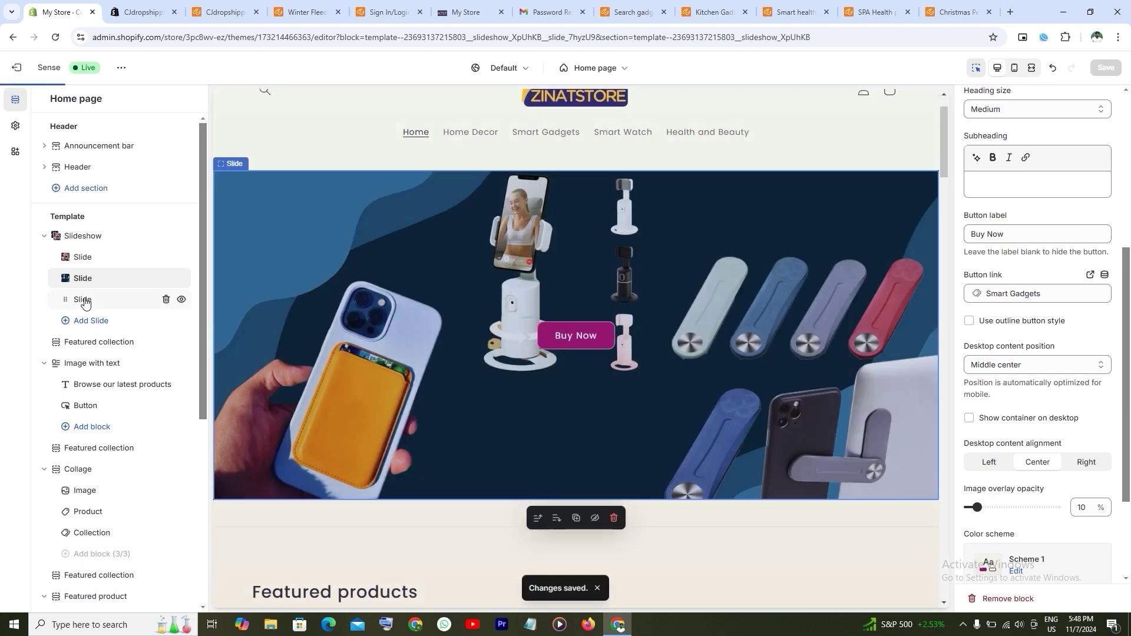
# Link the third slide's Buy Now button to the Smart Watch collection and save the theme
pyautogui.click(83, 300)
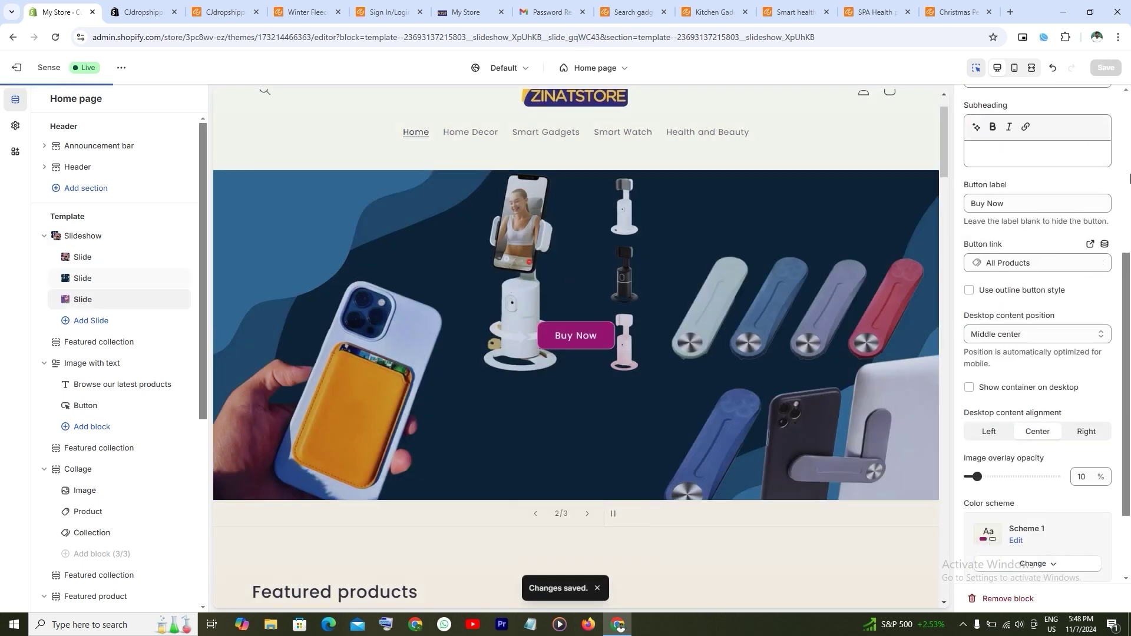
pyautogui.click(1044, 299)
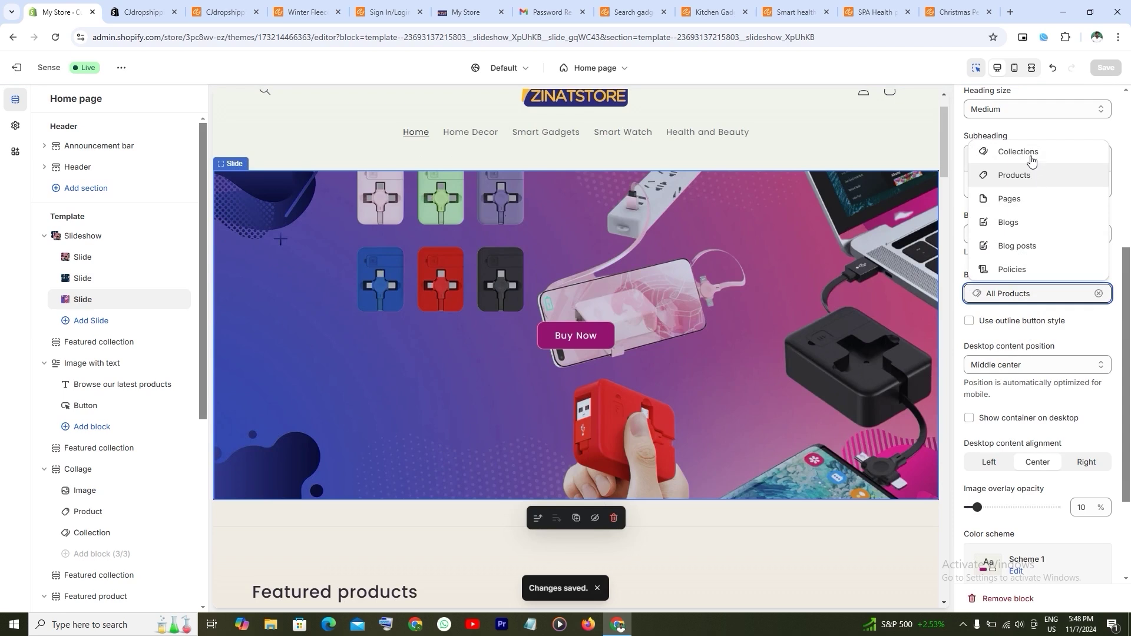
pyautogui.click(1031, 161)
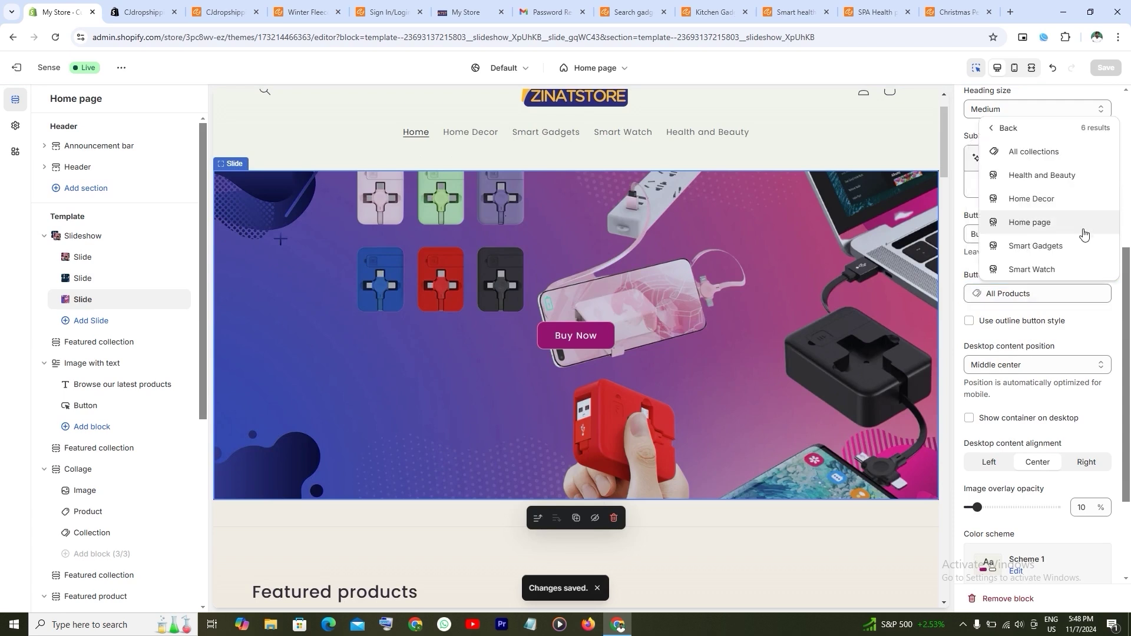
pyautogui.click(1044, 271)
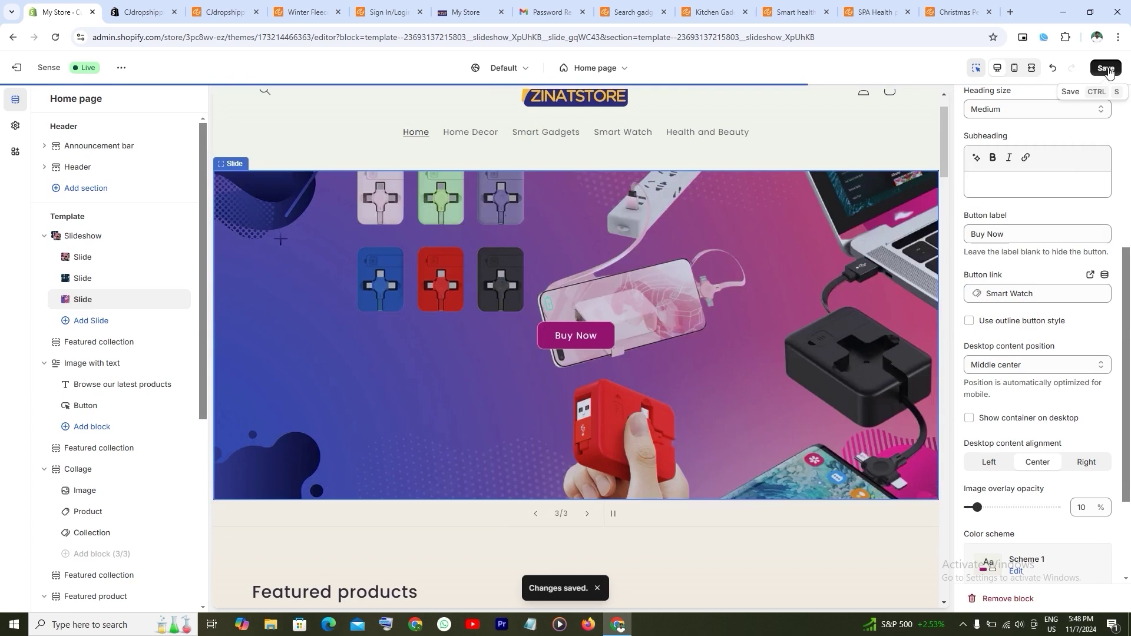
pyautogui.click(1107, 69)
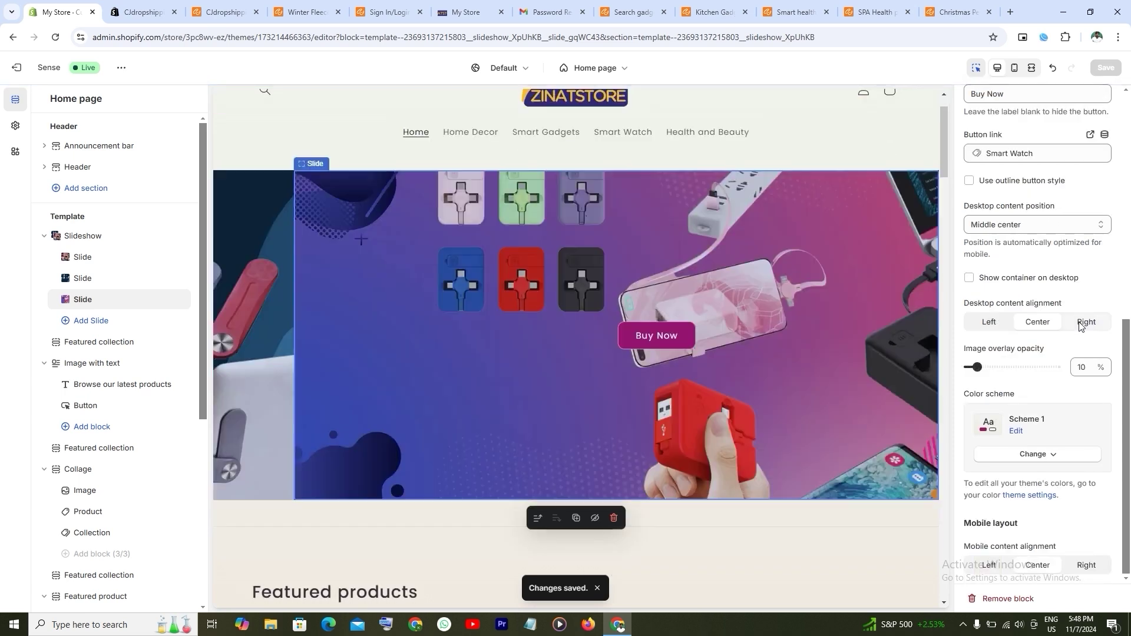
# Review the home page preview from the slideshow through the Featured products section to the Image with text section
pyautogui.click(240, 331)
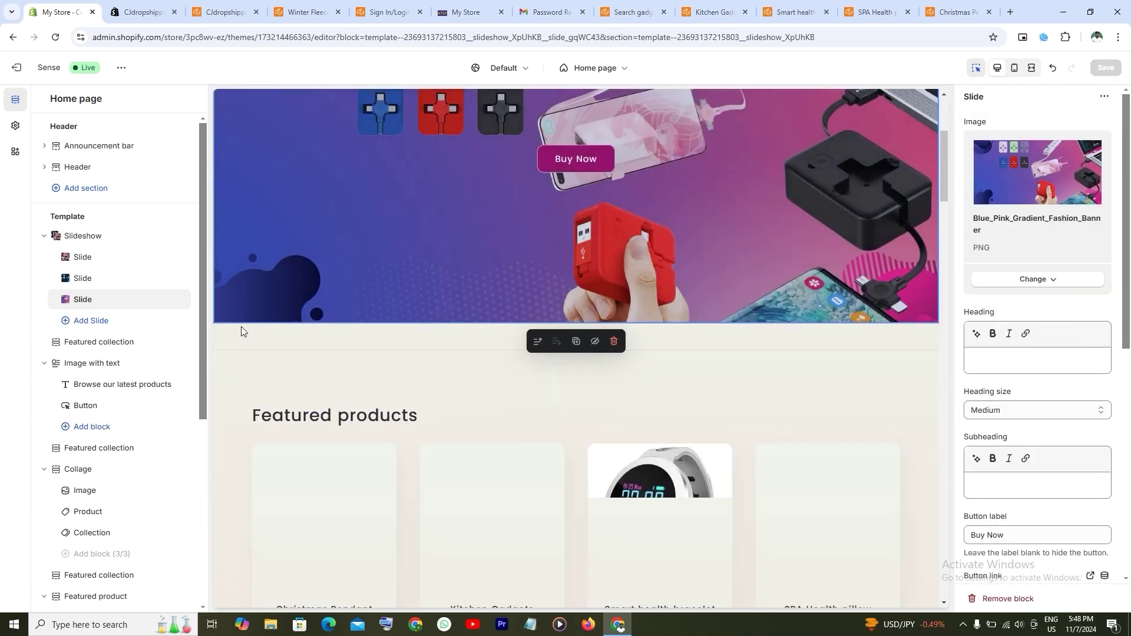
pyautogui.scroll(-2, 382, 439)
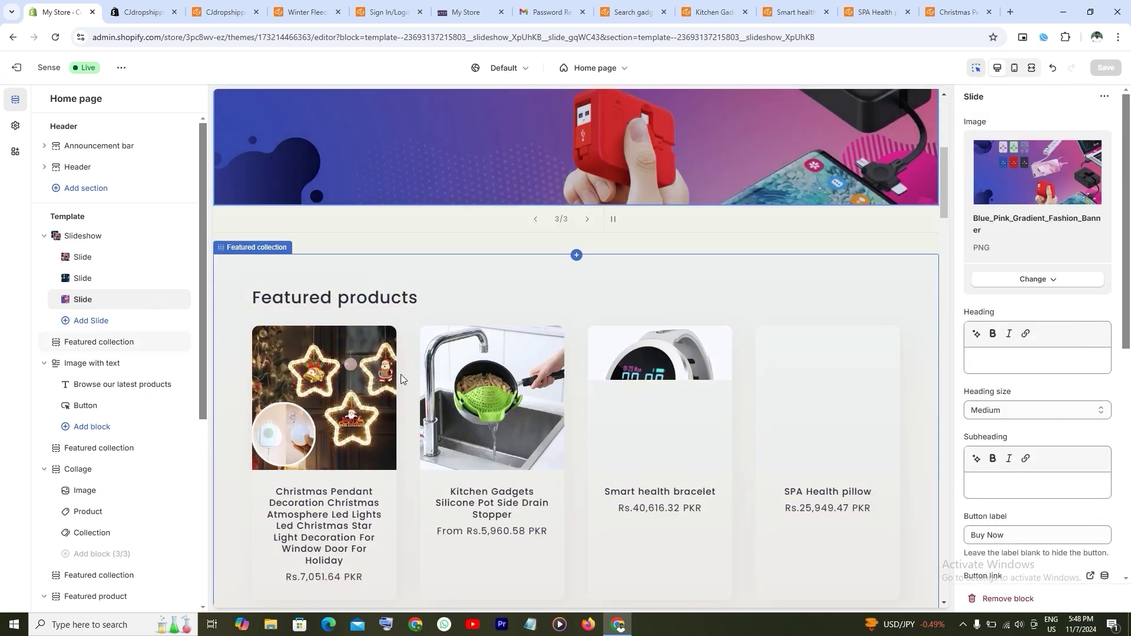
pyautogui.scroll(-2, 376, 327)
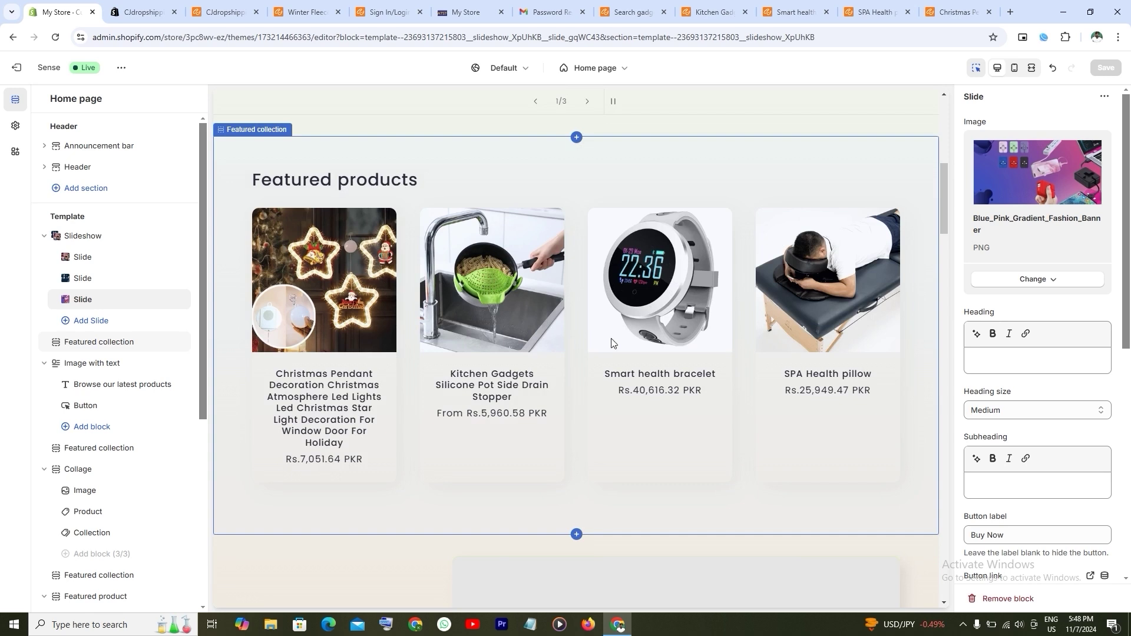
pyautogui.scroll(-2, 563, 340)
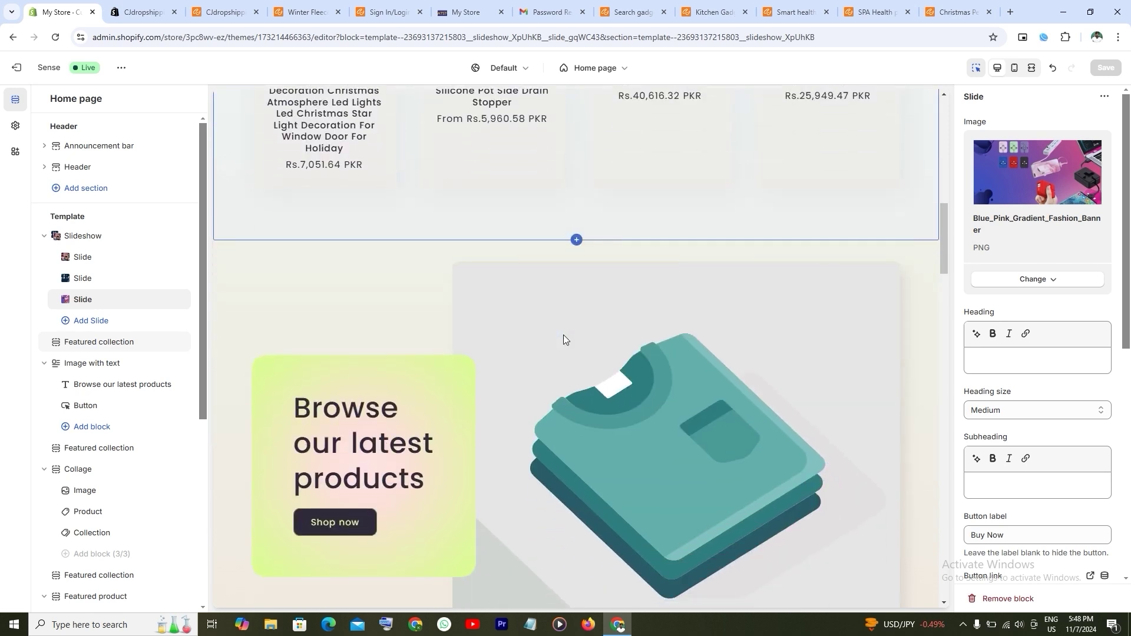
pyautogui.scroll(5, 564, 339)
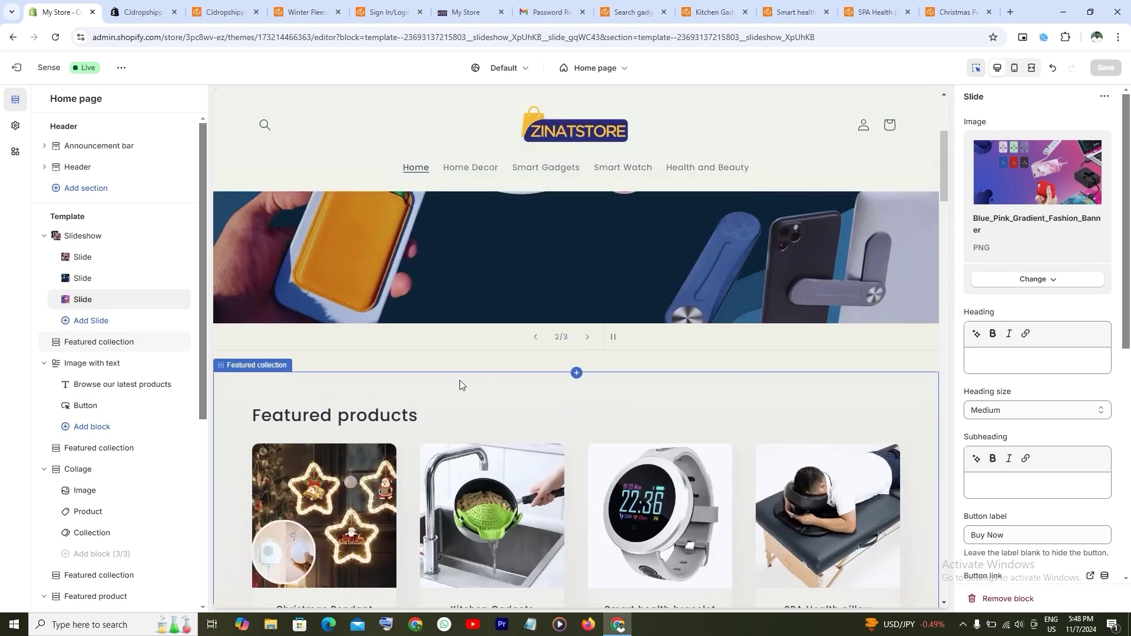
pyautogui.scroll(-5, 627, 356)
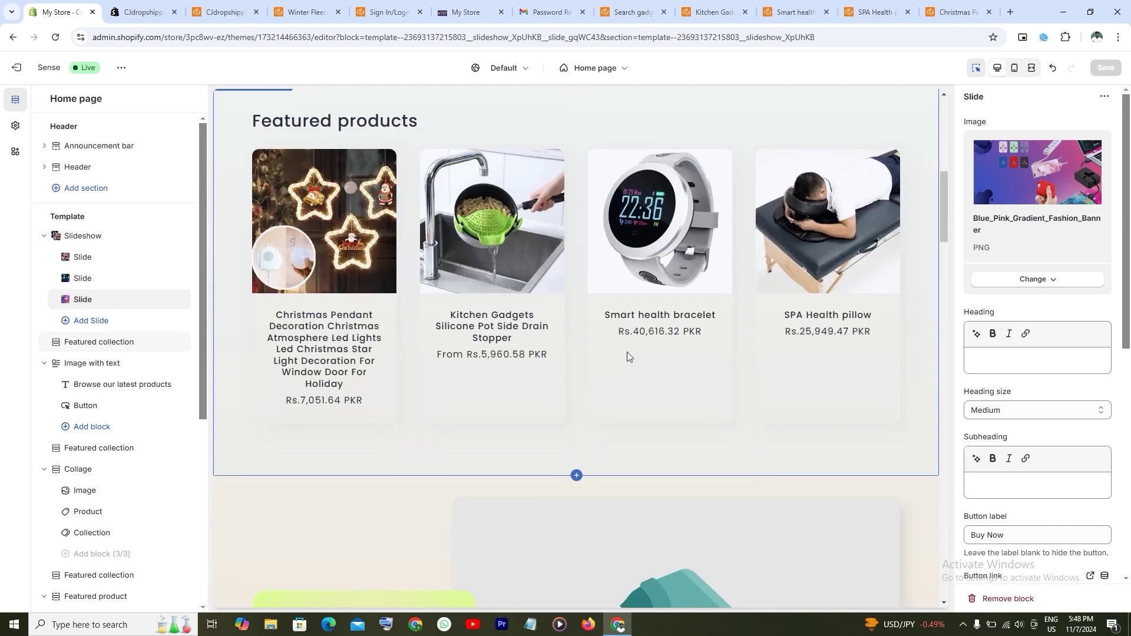
pyautogui.scroll(-5, 574, 366)
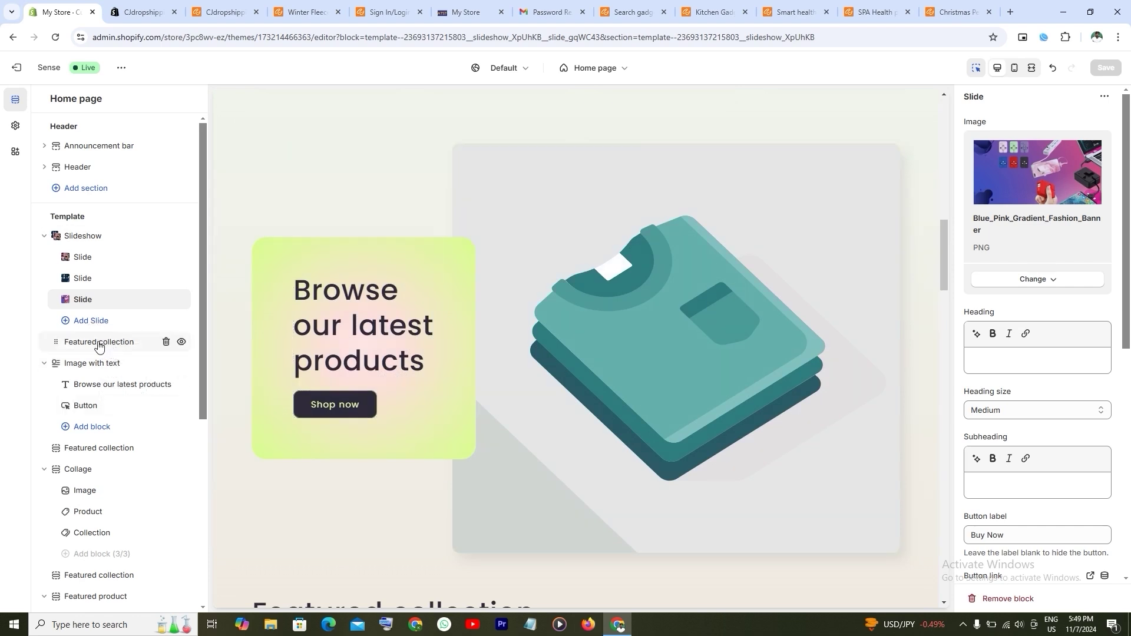
# Upload the young-woman-in-sunglasses-with-rings picture and set it as the image of the Image with text section
pyautogui.click(96, 363)
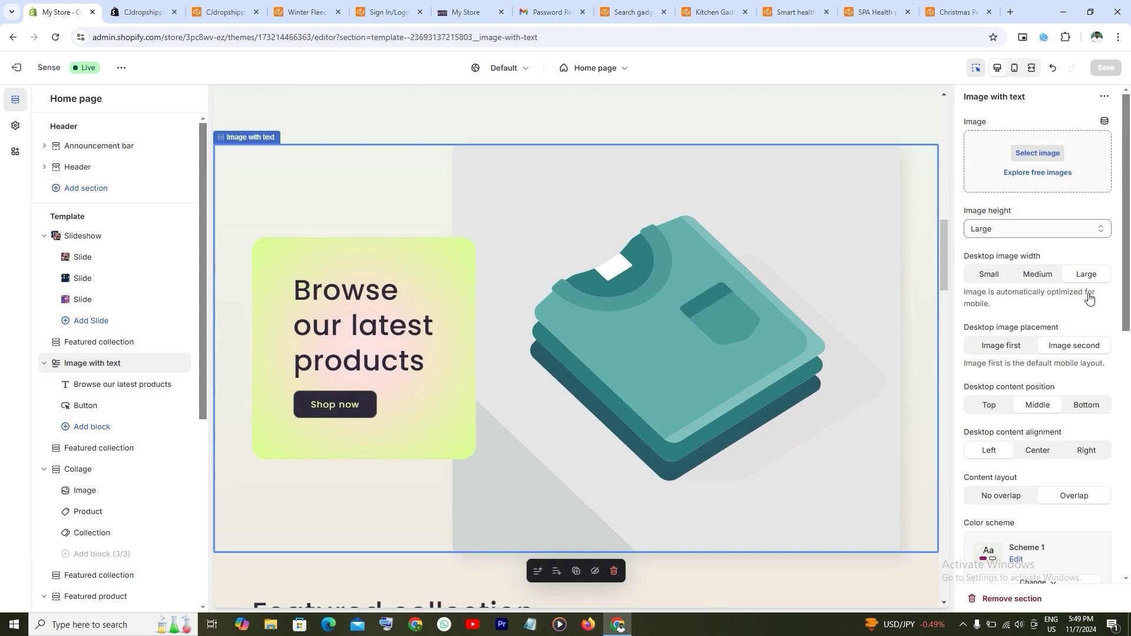
pyautogui.scroll(-6, 1100, 416)
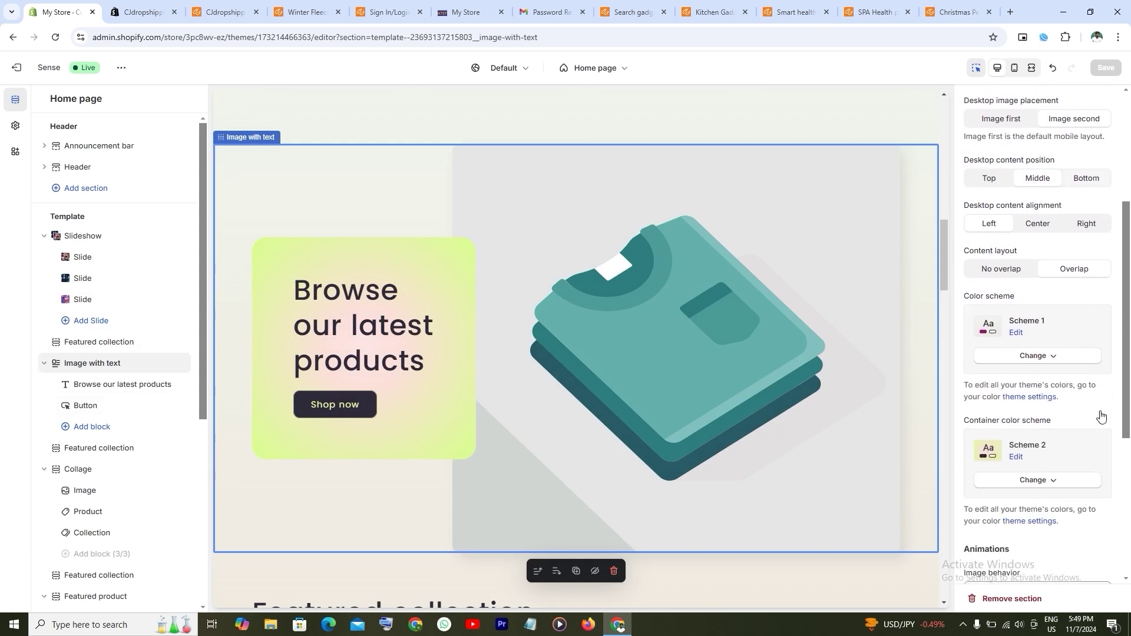
pyautogui.scroll(6, 1101, 416)
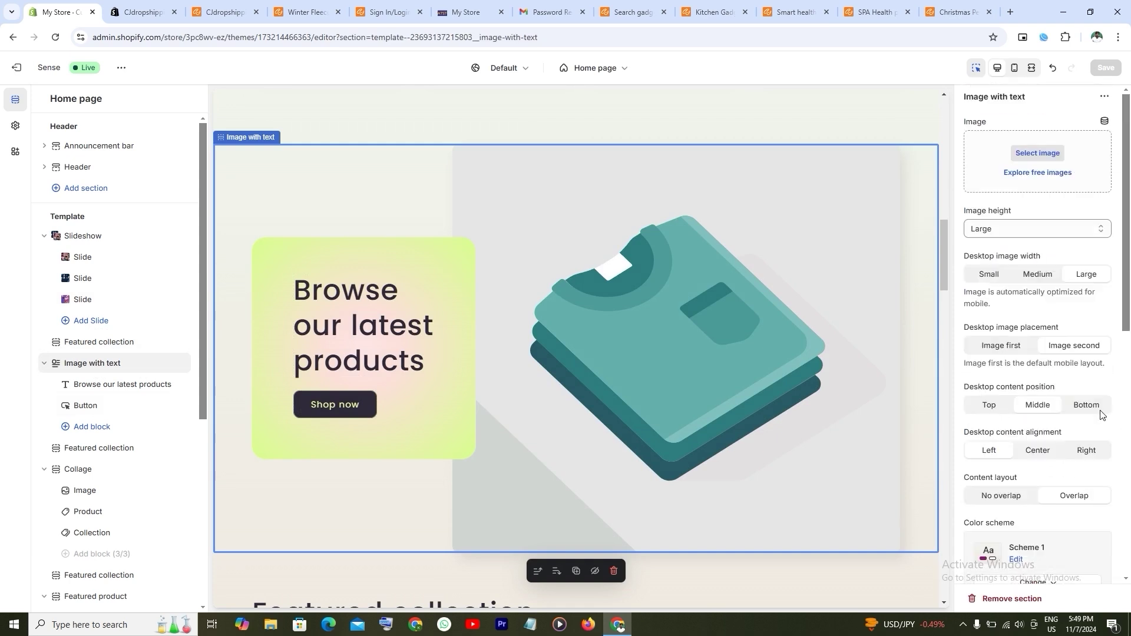
pyautogui.click(1037, 153)
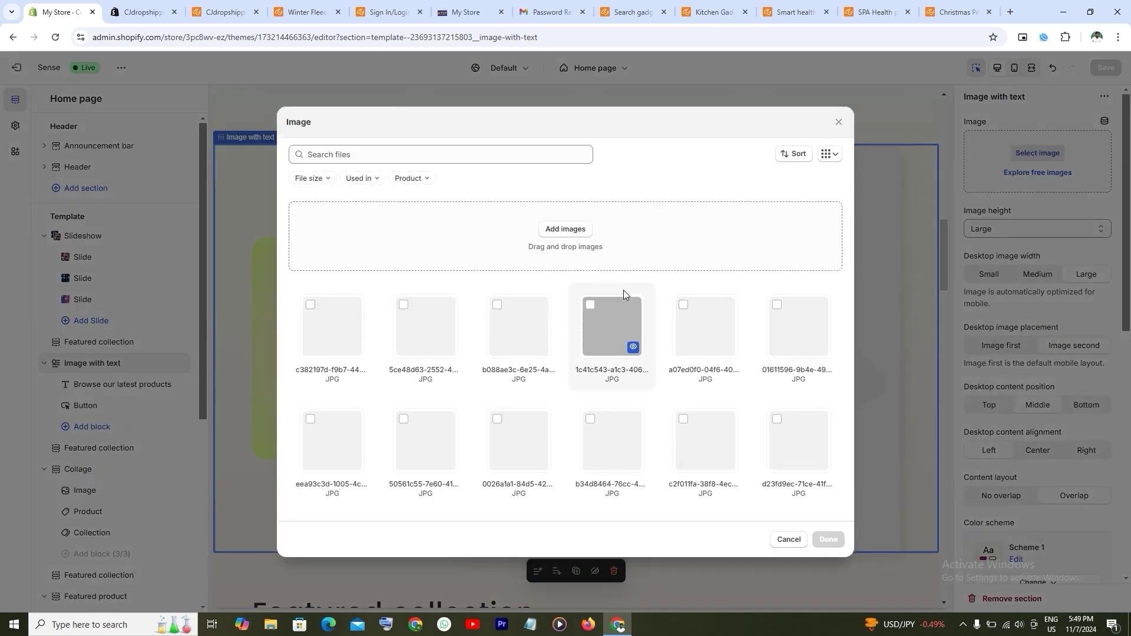
pyautogui.click(565, 229)
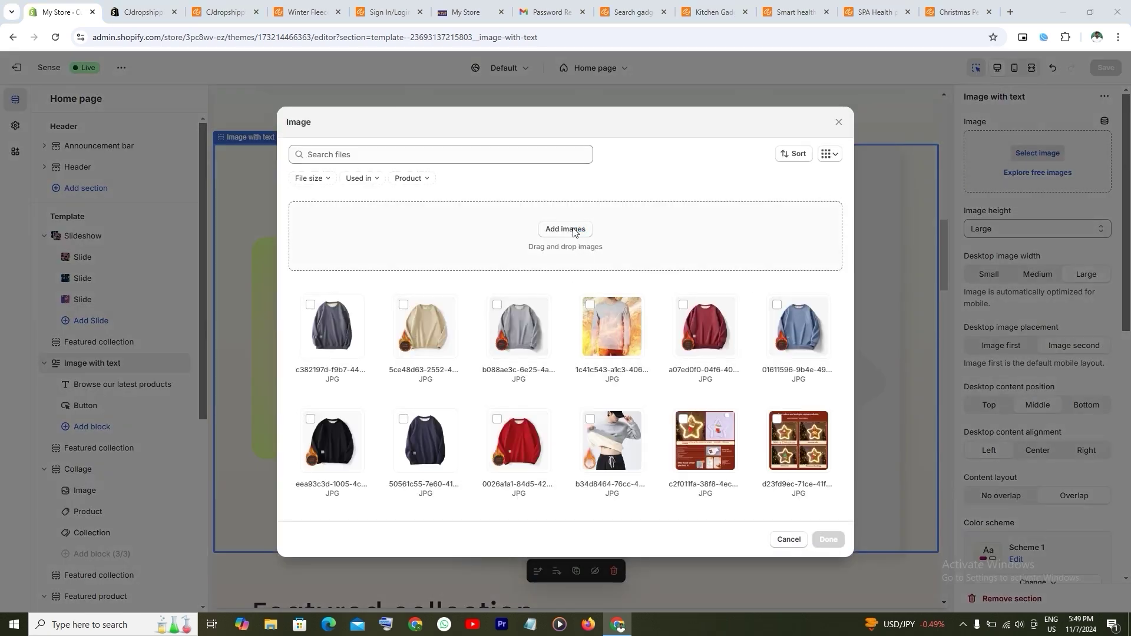
pyautogui.scroll(-8, 560, 306)
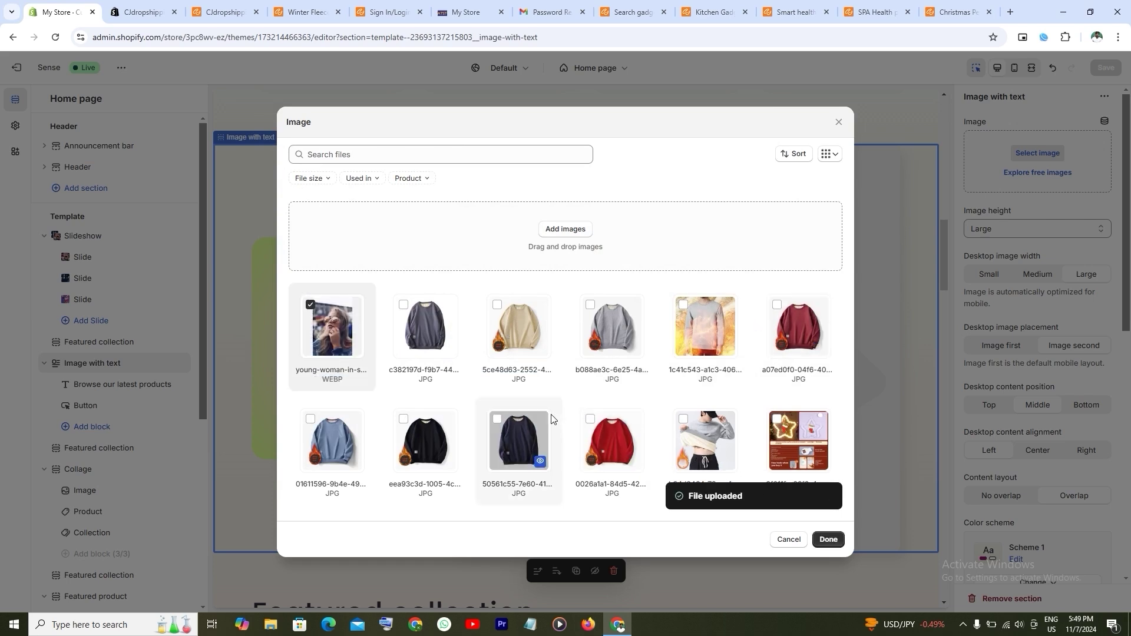
pyautogui.click(831, 548)
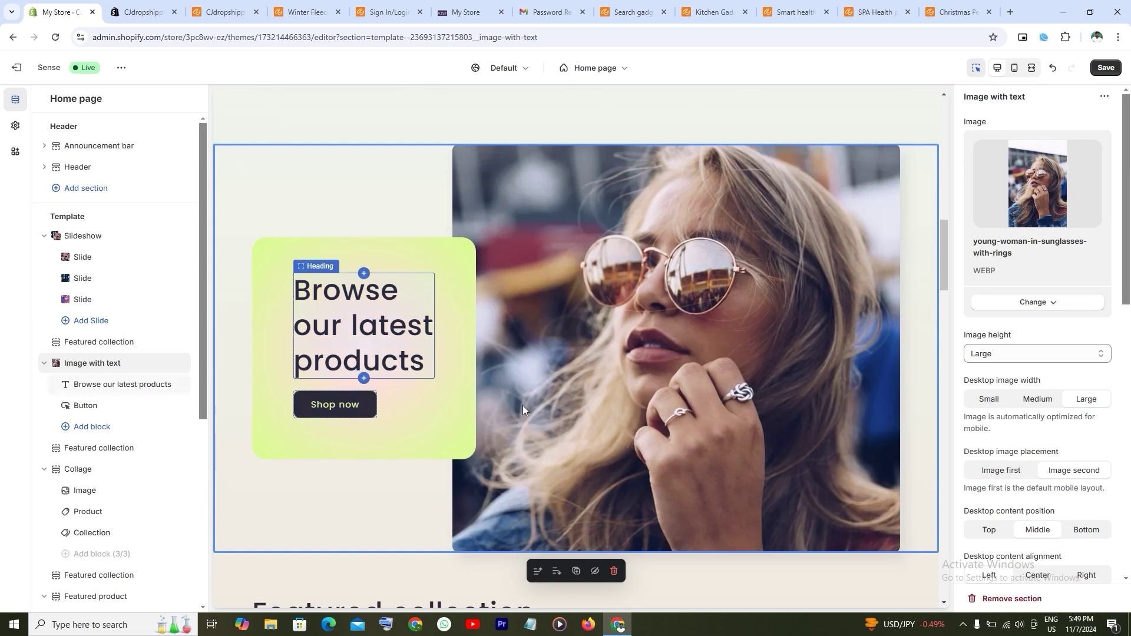
# Change the container color scheme of the Image with text section to Scheme 5
pyautogui.scroll(-1, 1082, 450)
pyautogui.scroll(-4, 1083, 450)
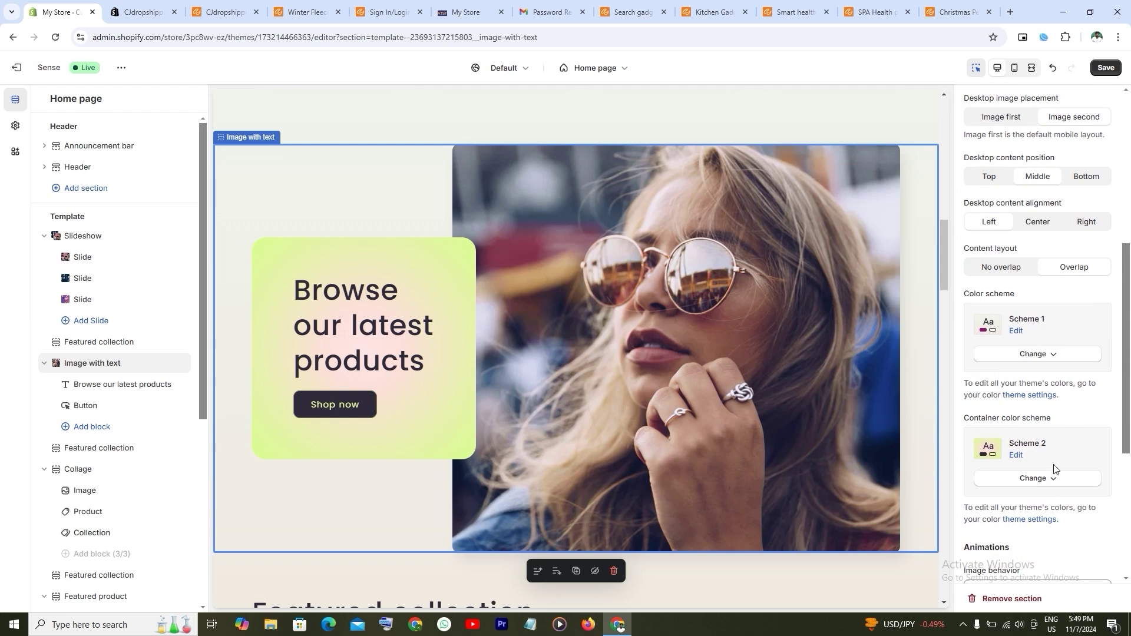
pyautogui.click(1055, 486)
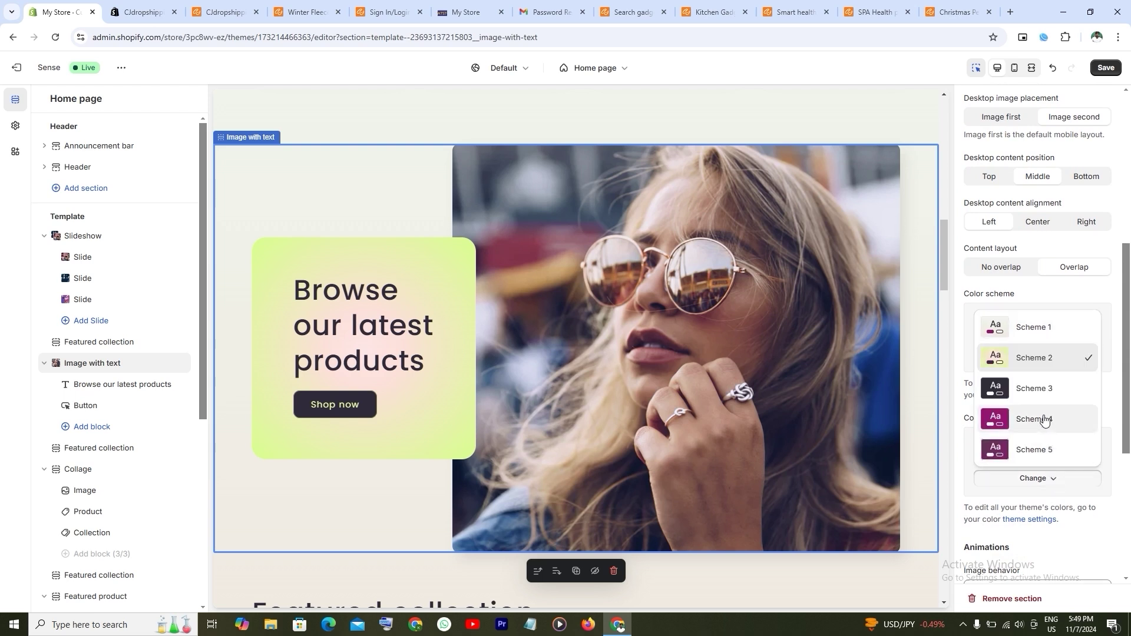
pyautogui.click(1034, 451)
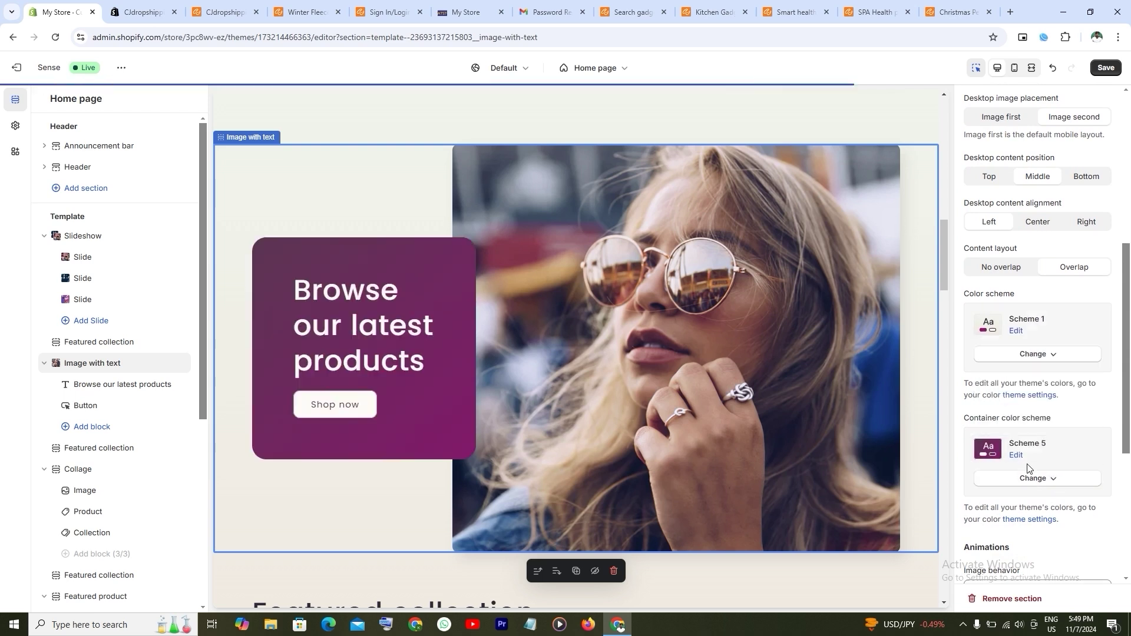
pyautogui.scroll(-3, 1074, 420)
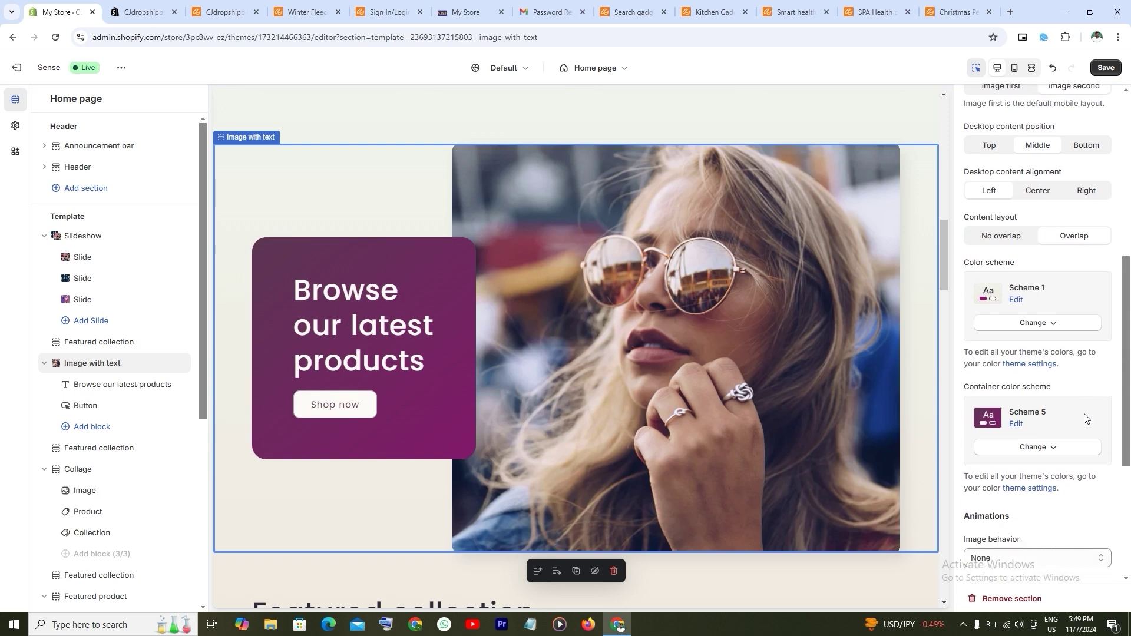
pyautogui.scroll(8, 1086, 418)
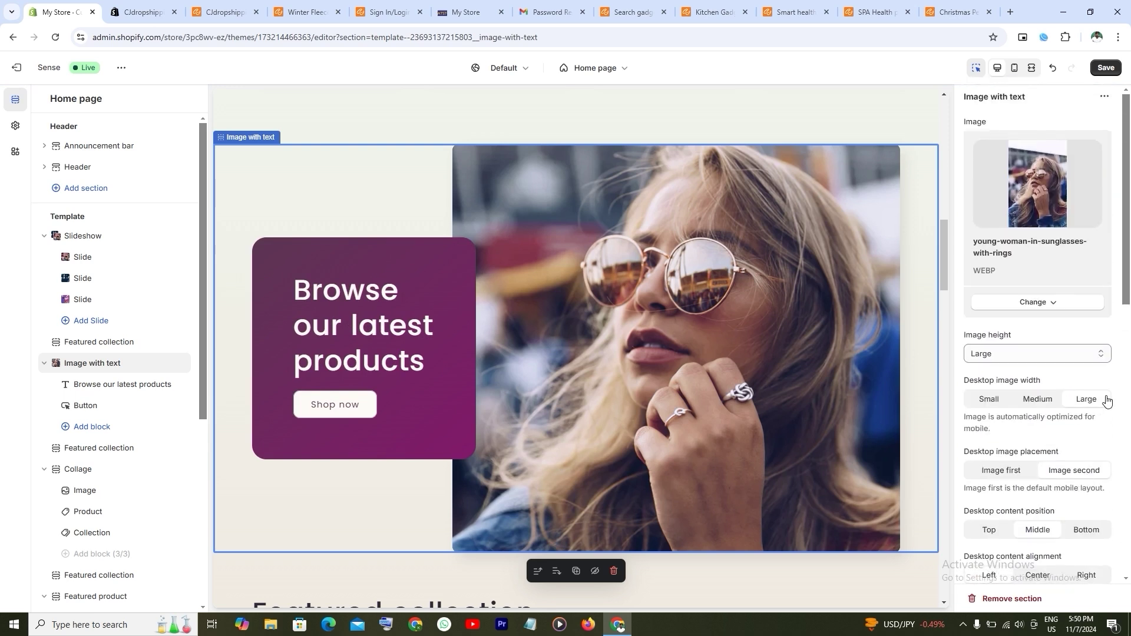
pyautogui.scroll(-8, 1107, 401)
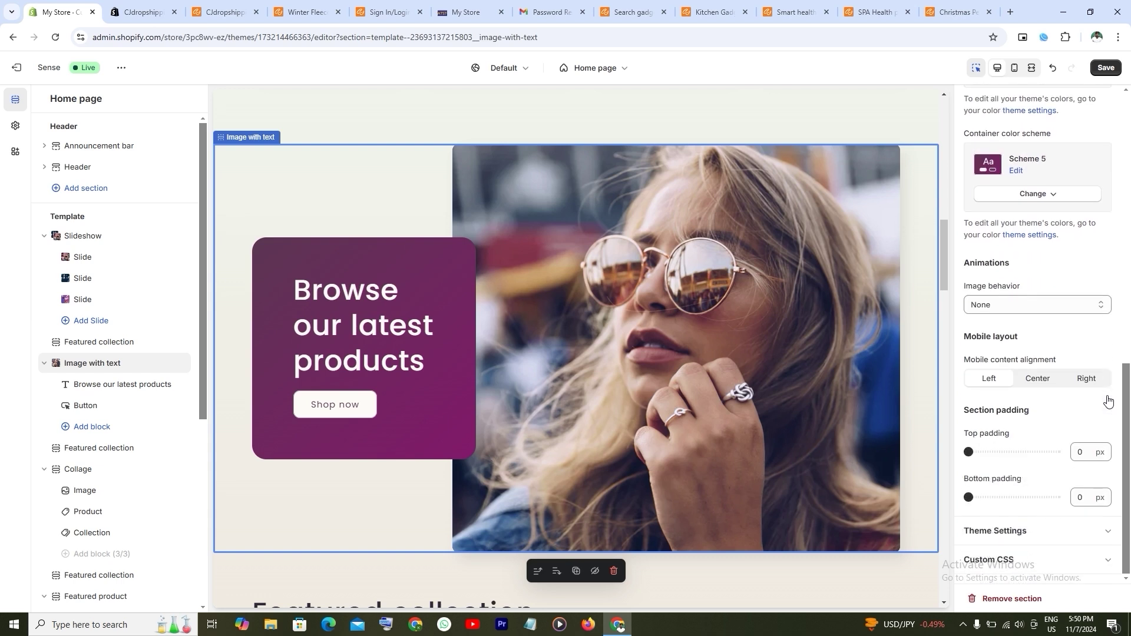
# Check the heading text of the Image with text section
pyautogui.click(389, 333)
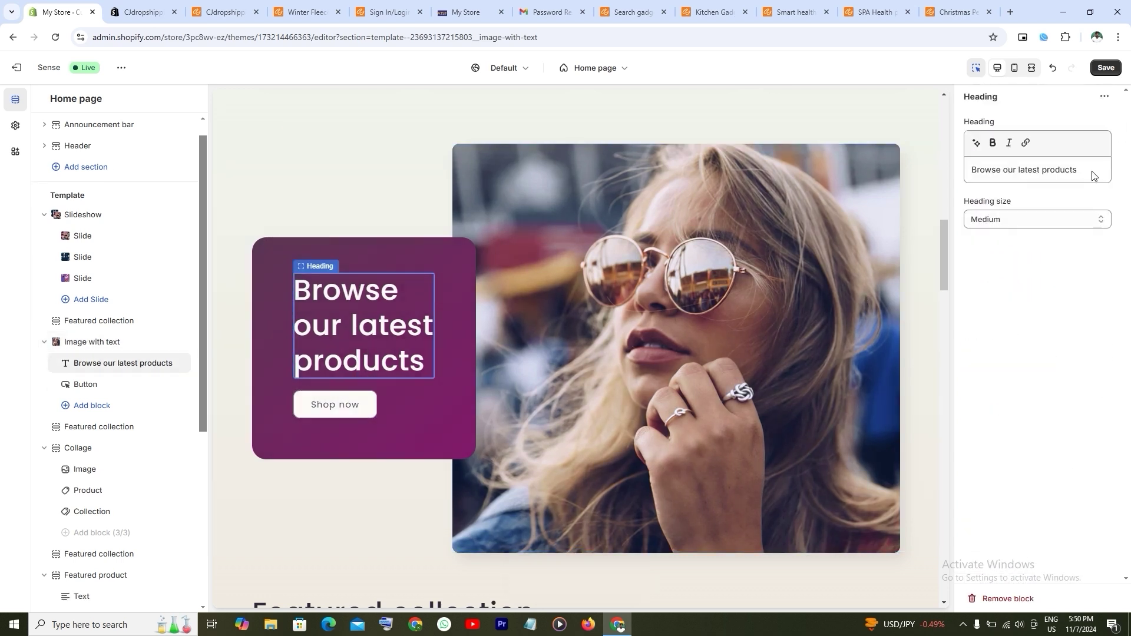
pyautogui.moveTo(1080, 170); pyautogui.dragTo(960, 176)
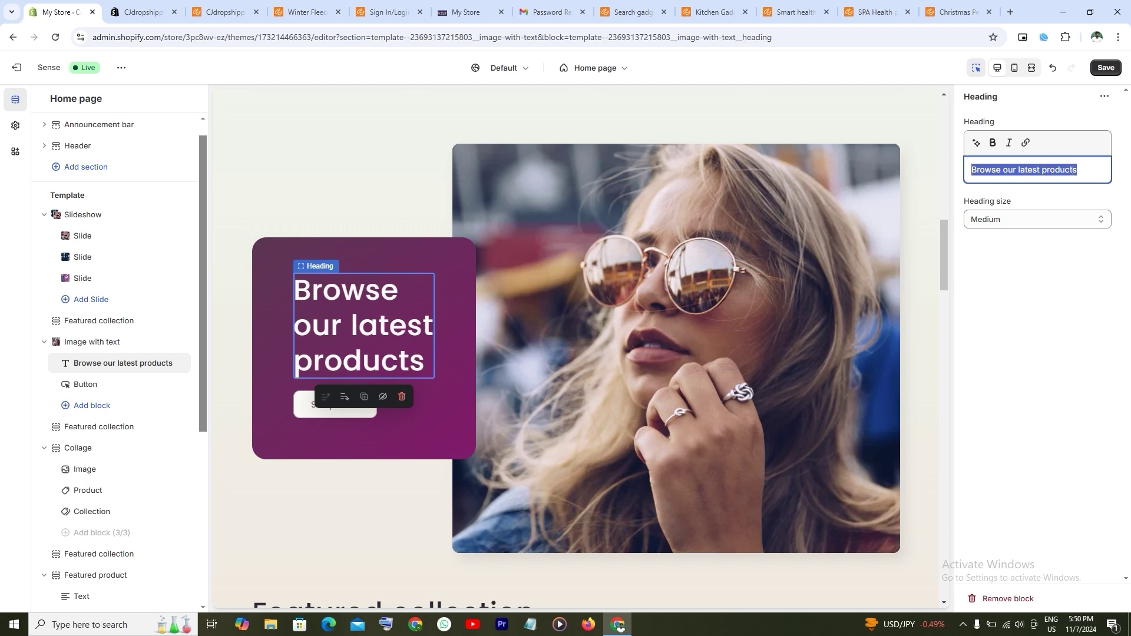
pyautogui.click(1081, 171)
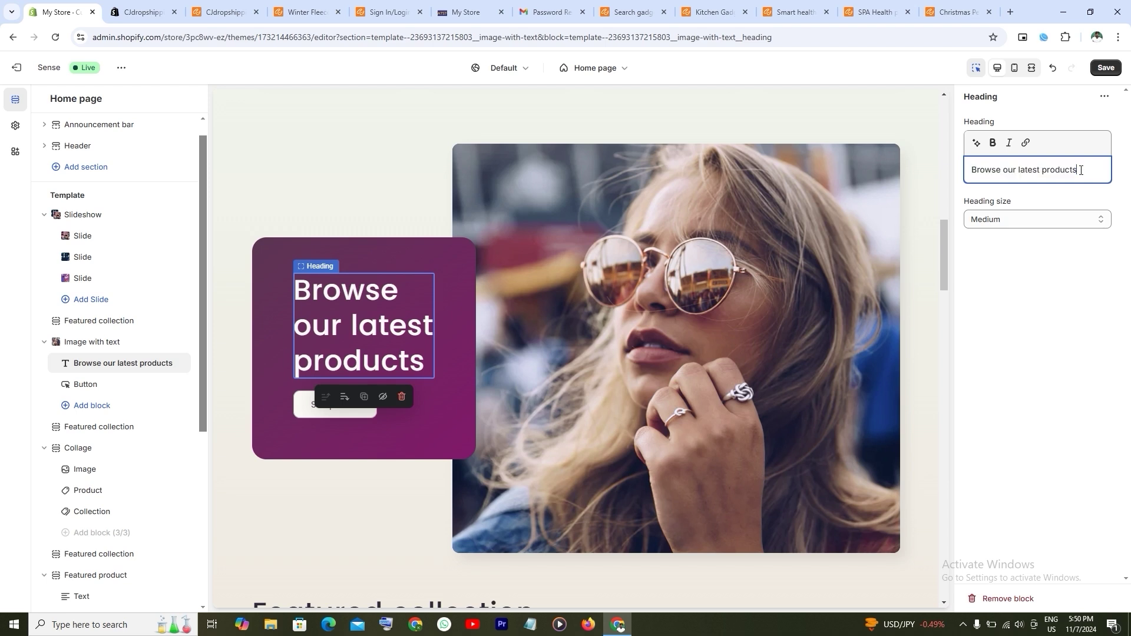
pyautogui.moveTo(1080, 171); pyautogui.dragTo(974, 178)
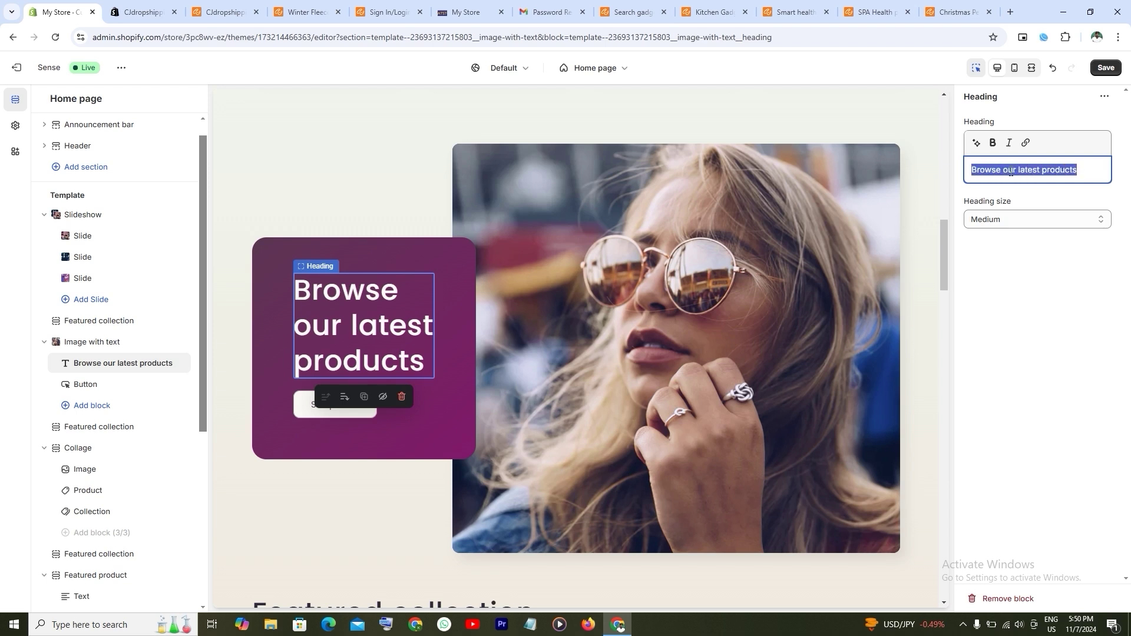
# Check the link options of the Image with text section's Shop now button and save the theme
pyautogui.click(86, 388)
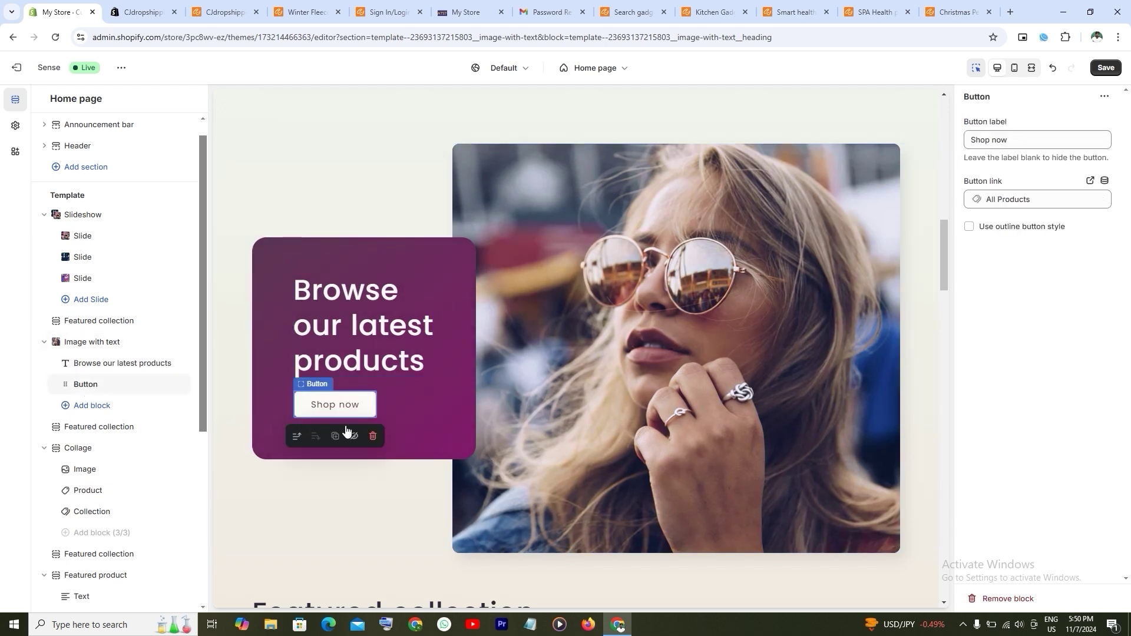
pyautogui.click(1056, 199)
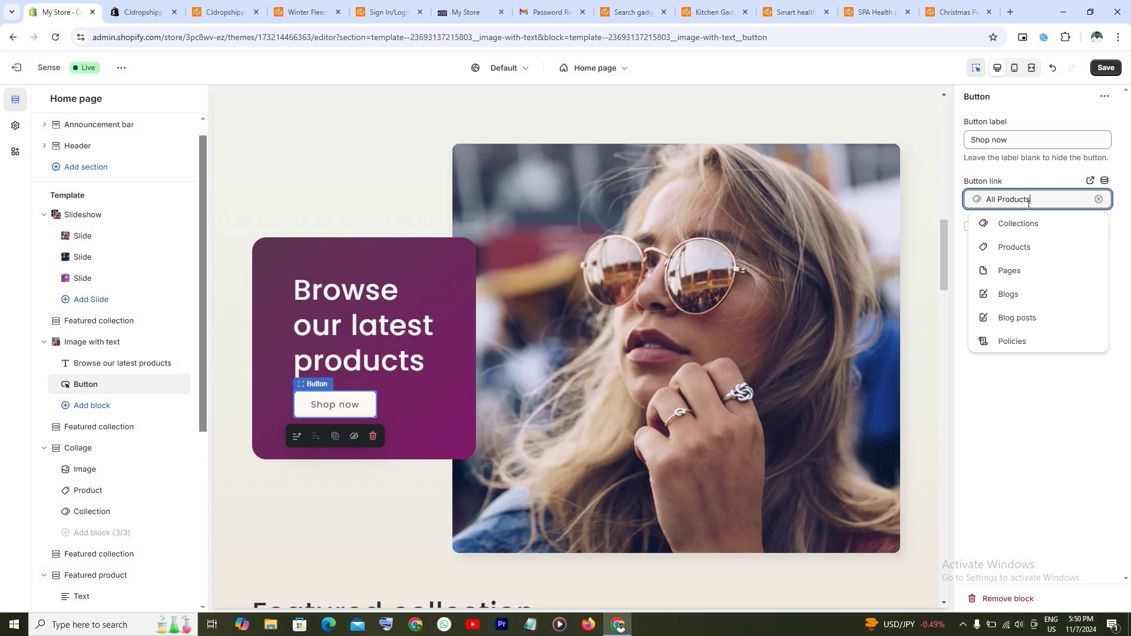
pyautogui.click(1048, 99)
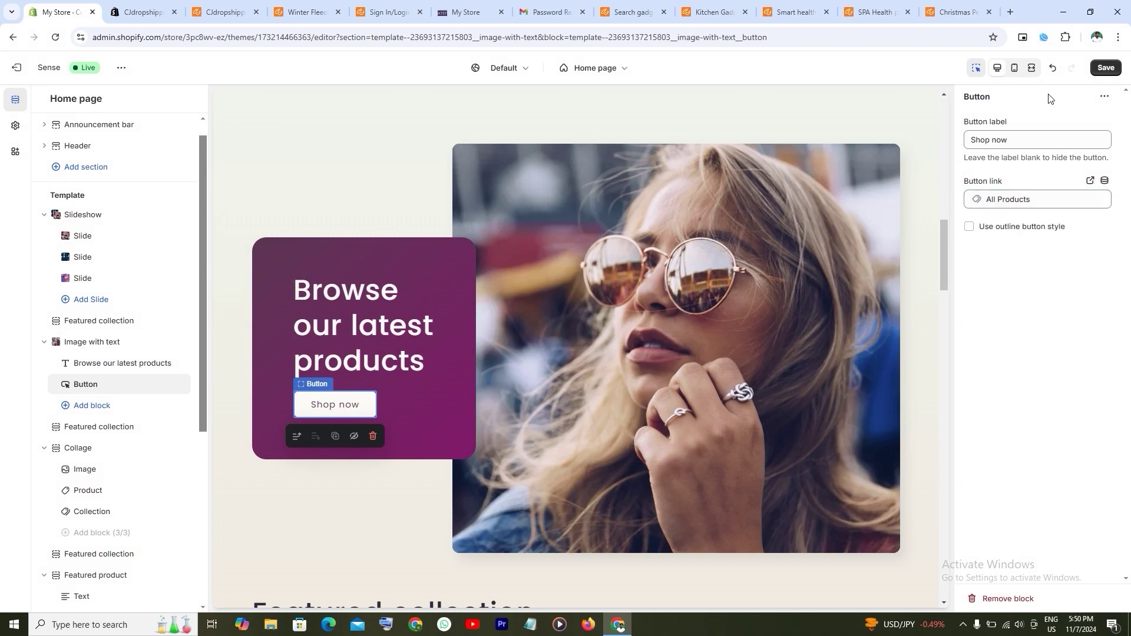
pyautogui.click(1105, 67)
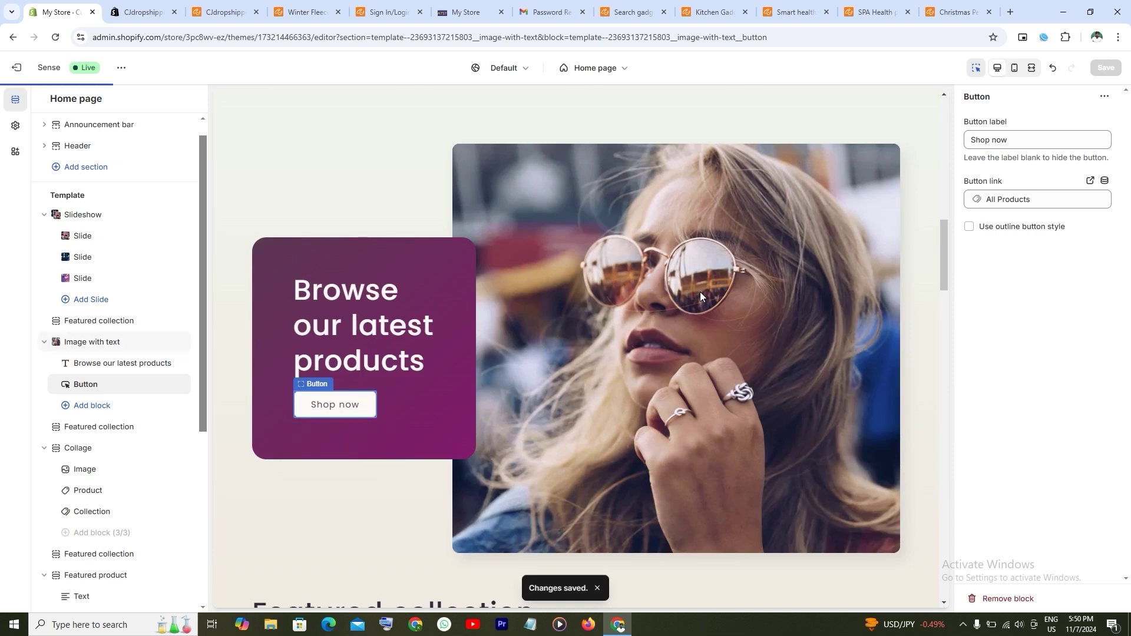
# Assign the Home Decor collection to the Featured collection section below Image with text
pyautogui.scroll(-5, 712, 298)
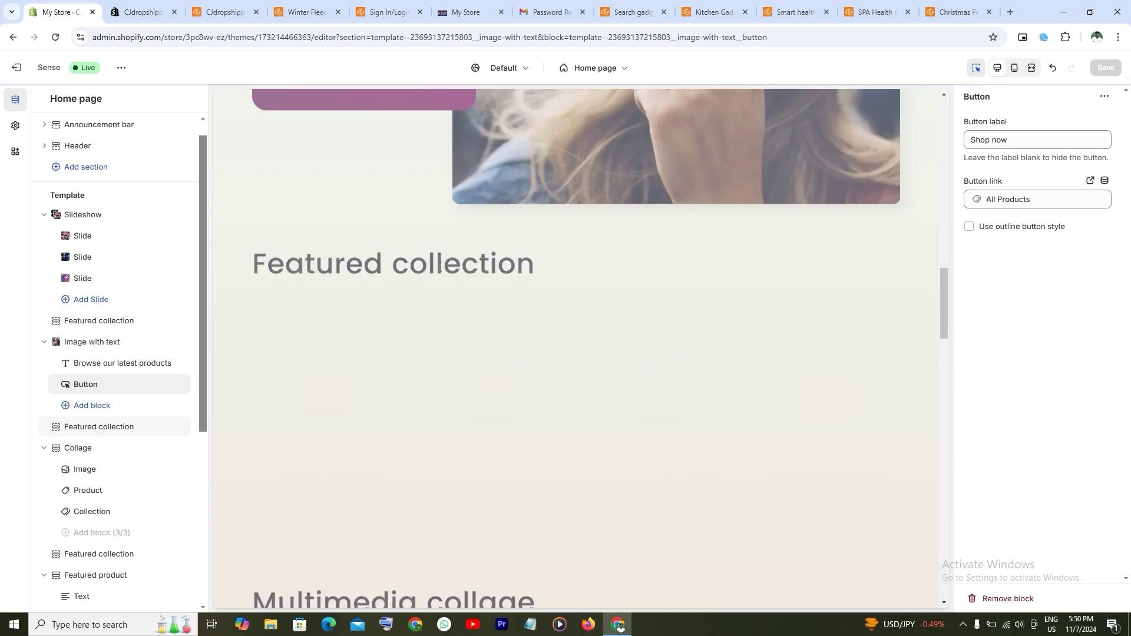
pyautogui.click(100, 430)
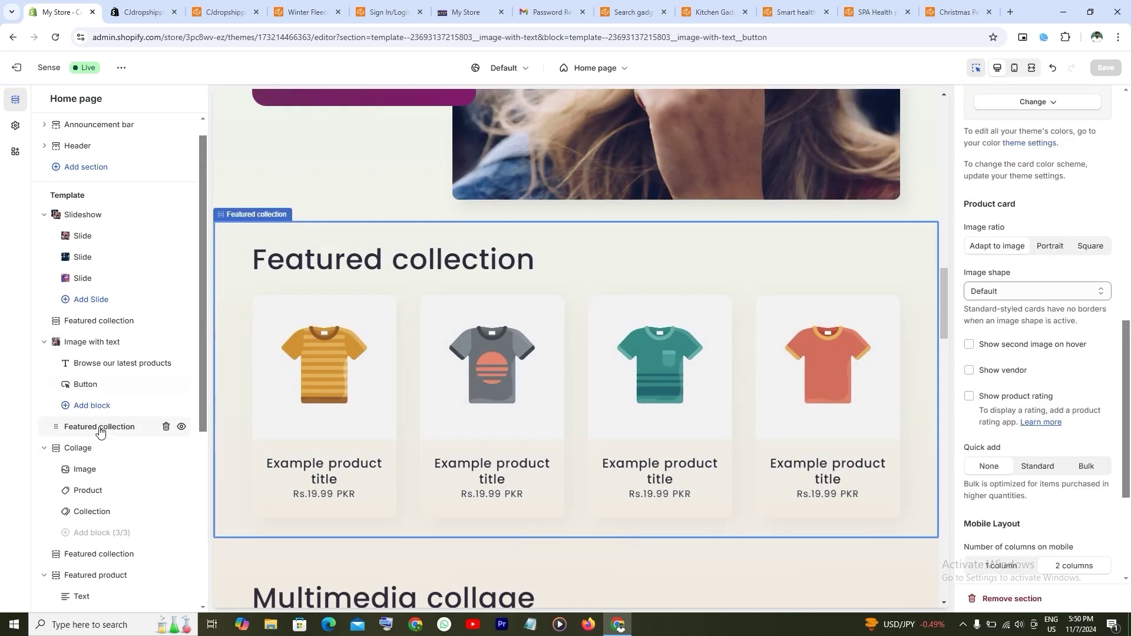
pyautogui.scroll(4, 1096, 353)
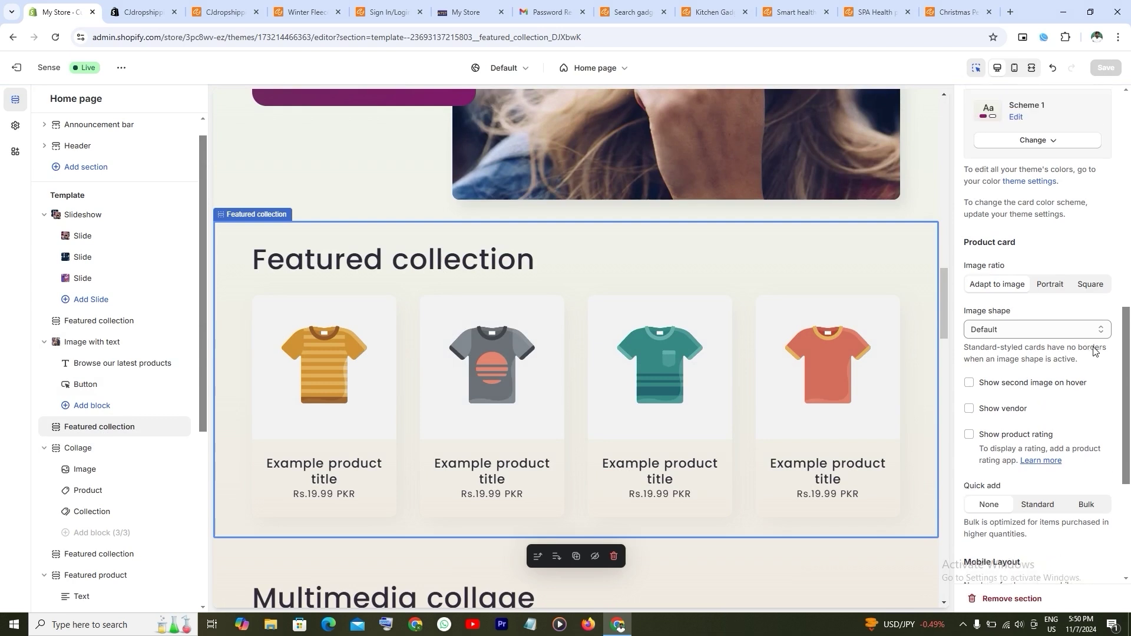
pyautogui.scroll(7, 1119, 333)
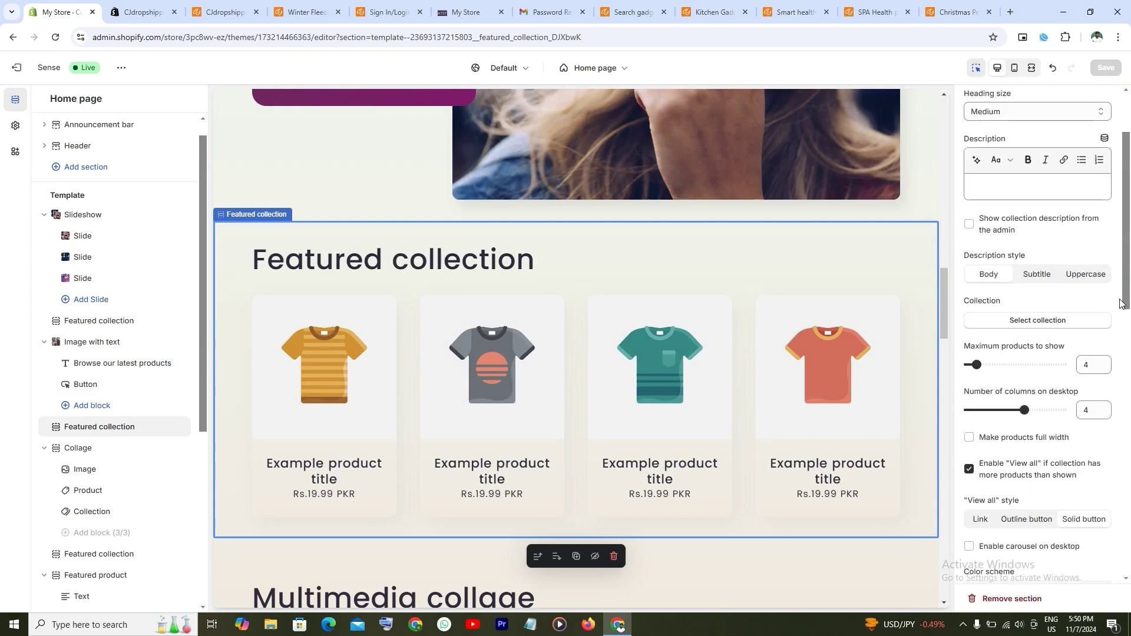
pyautogui.click(1054, 430)
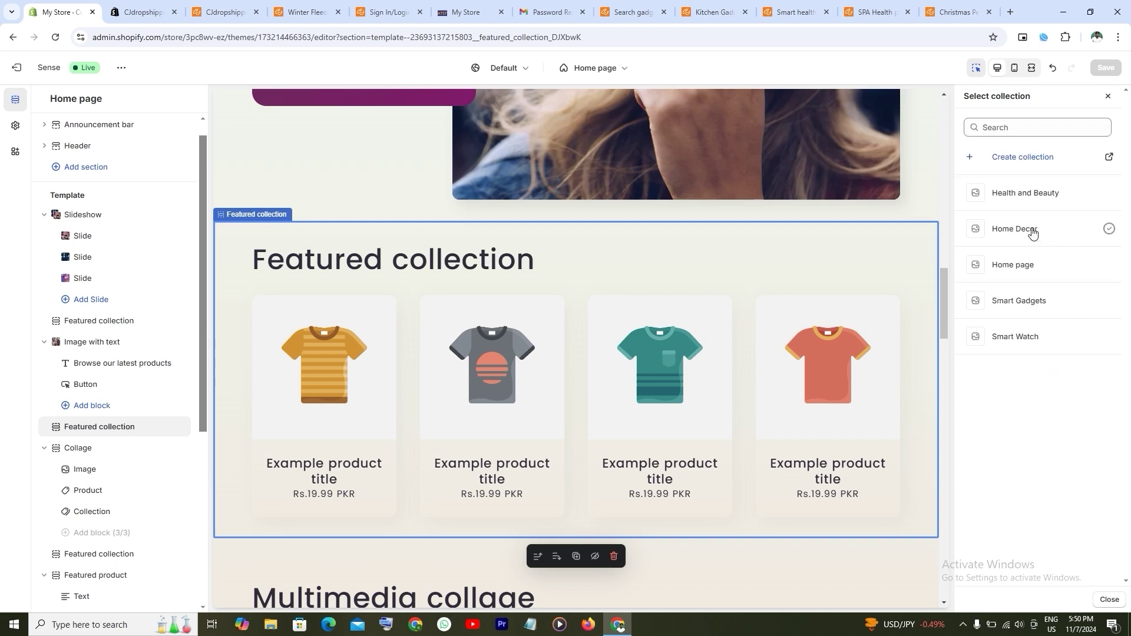
pyautogui.click(1032, 231)
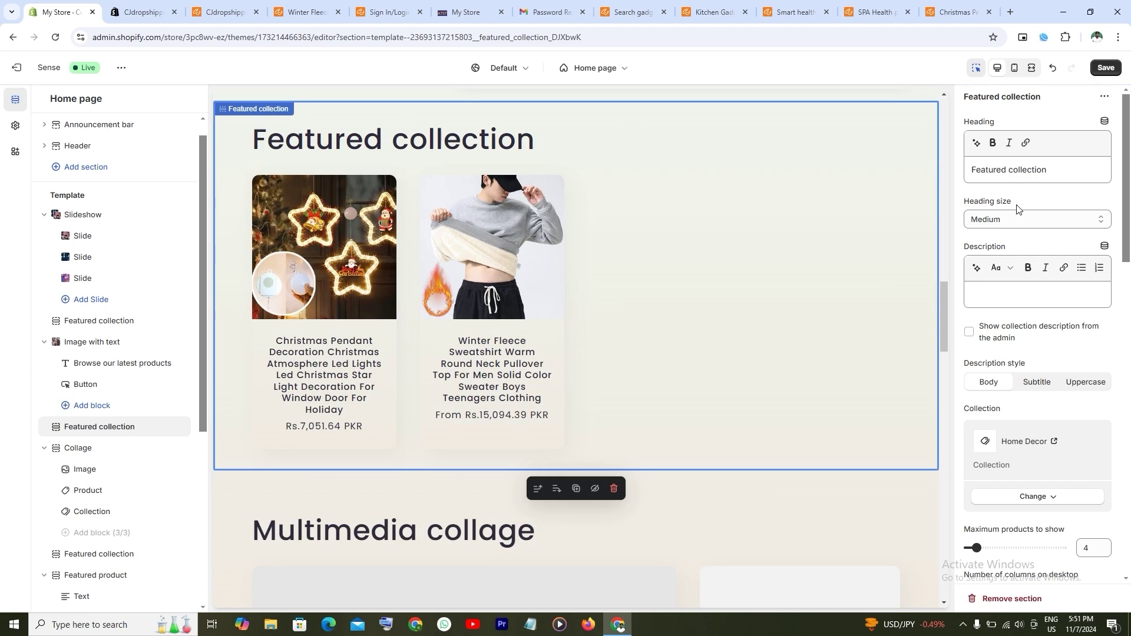
# Replace the section's heading with the copied collection name Home Decor and save the theme
pyautogui.moveTo(1001, 442); pyautogui.dragTo(1046, 444)
pyautogui.rightClick(1028, 442)
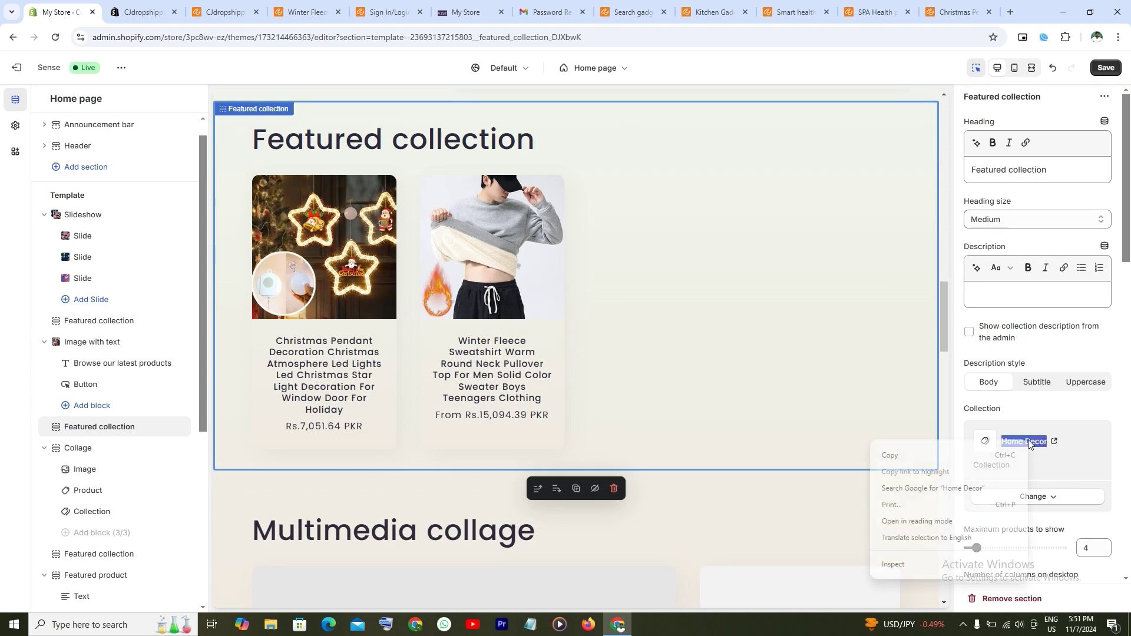
pyautogui.click(907, 461)
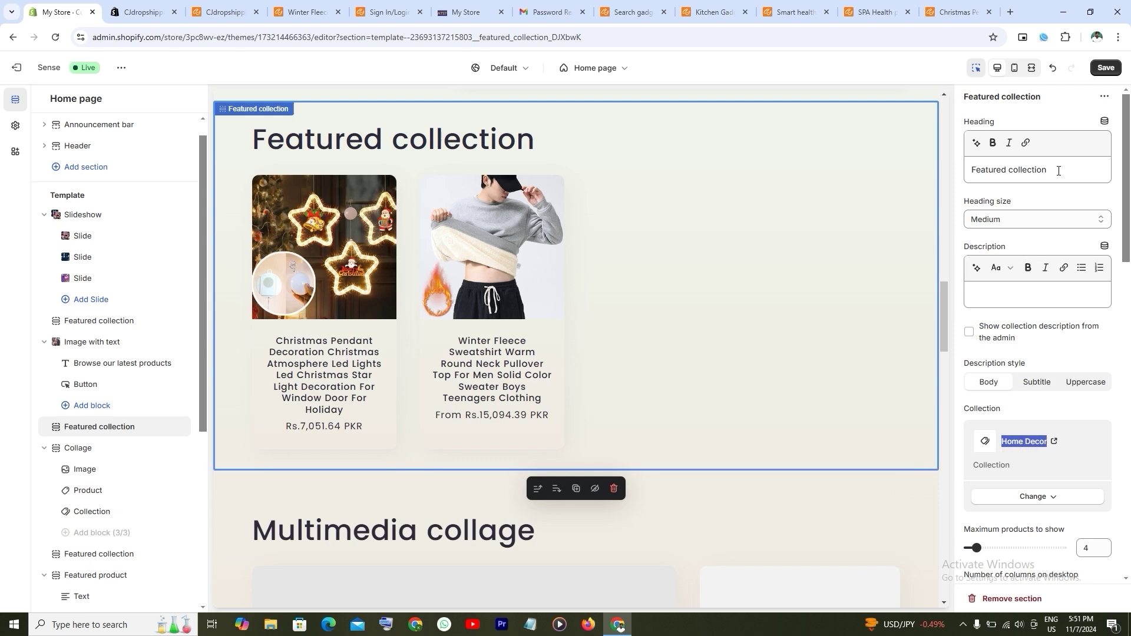
pyautogui.moveTo(1059, 171); pyautogui.dragTo(956, 175)
pyautogui.rightClick(995, 165)
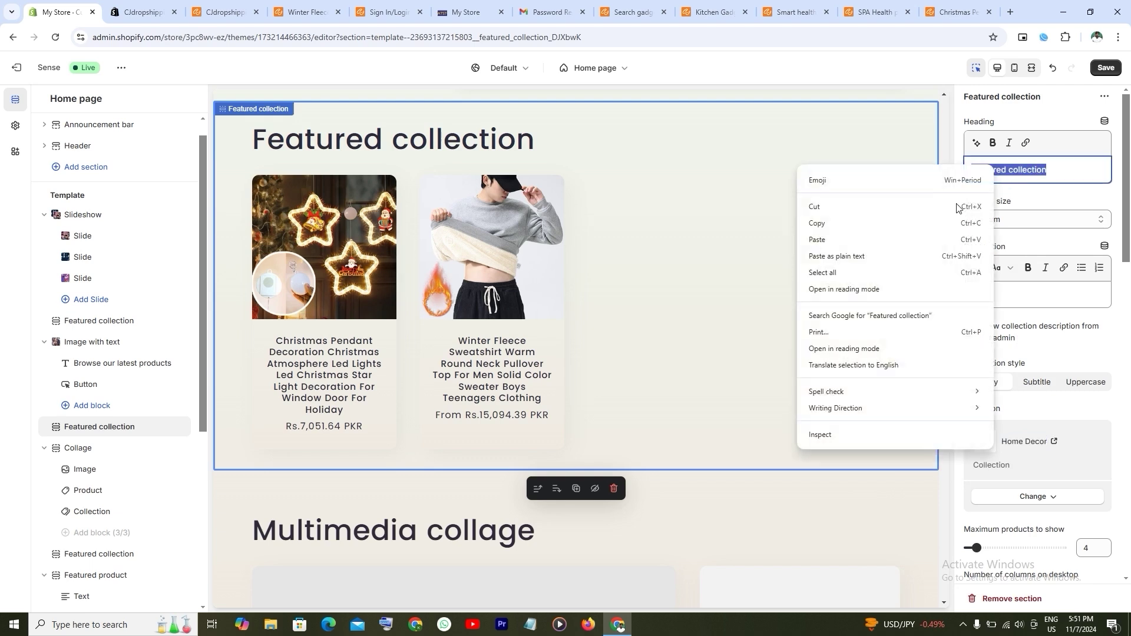
pyautogui.click(836, 242)
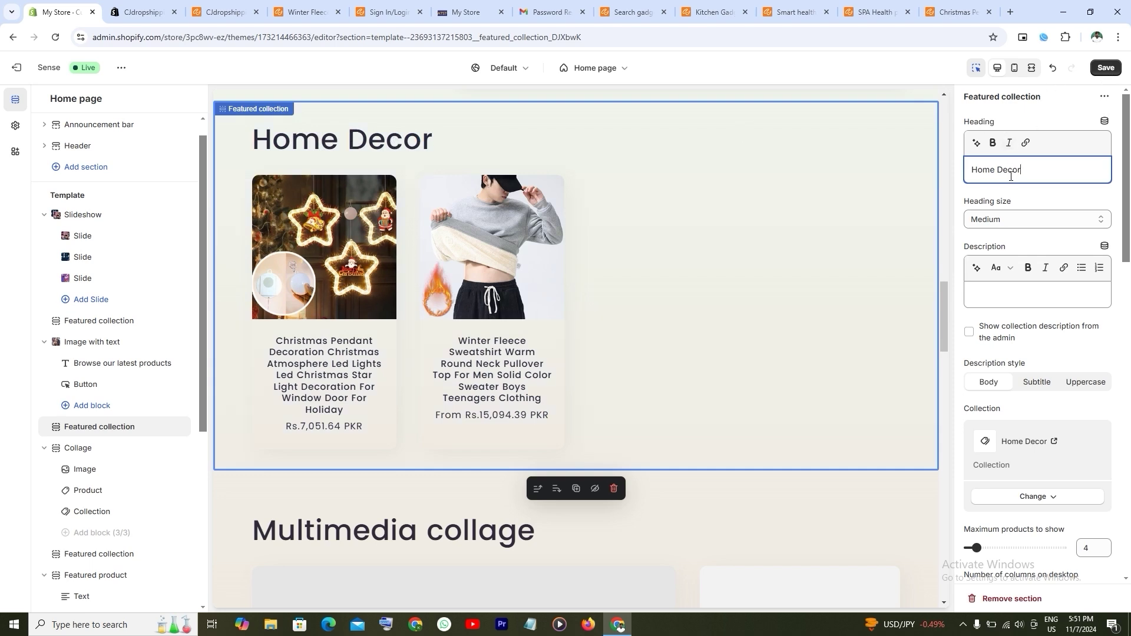
pyautogui.click(1103, 66)
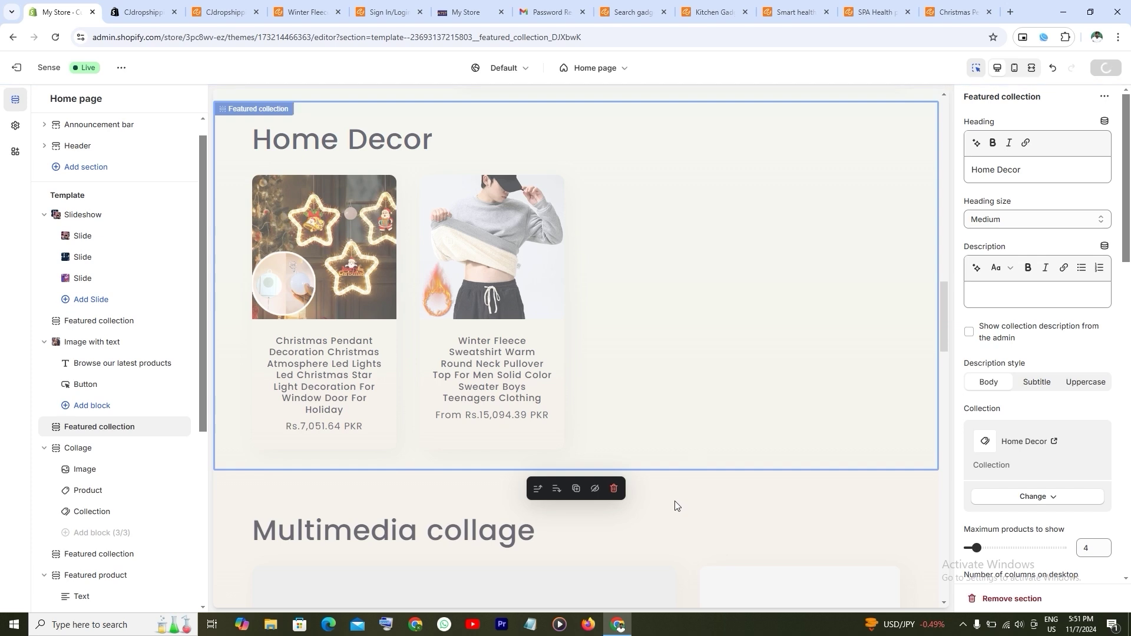
# Fill the Collage section's Image block with the existing JPG 1c41c543-a1c3-4064-b90a-3cecc136354c, the grey sweatshirt with flames
pyautogui.scroll(-6, 673, 504)
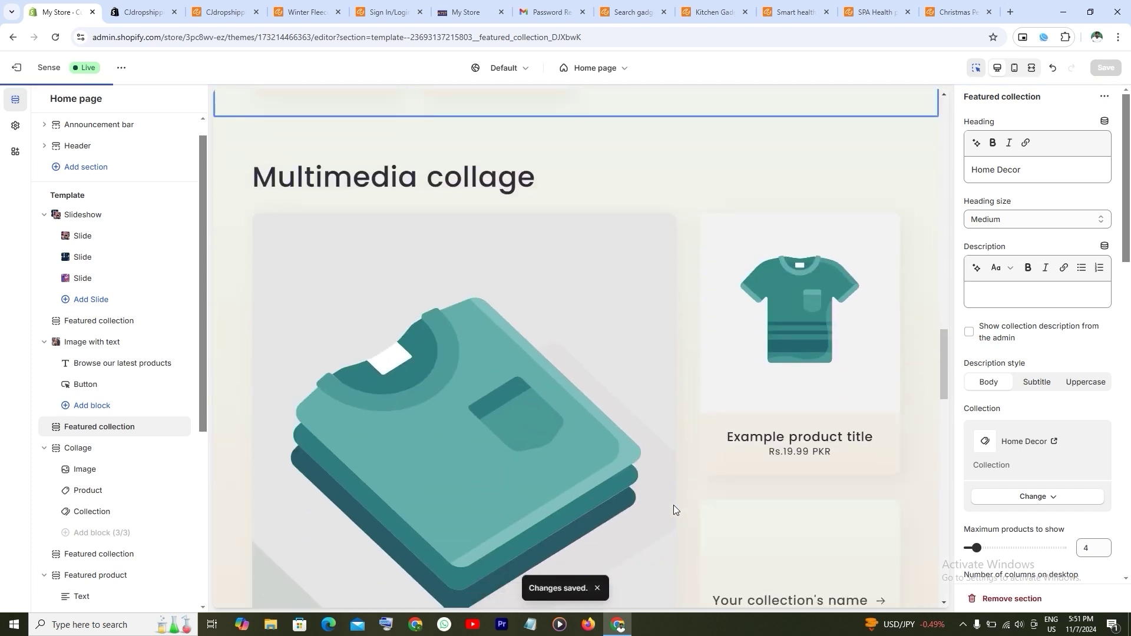
pyautogui.scroll(-1, 155, 453)
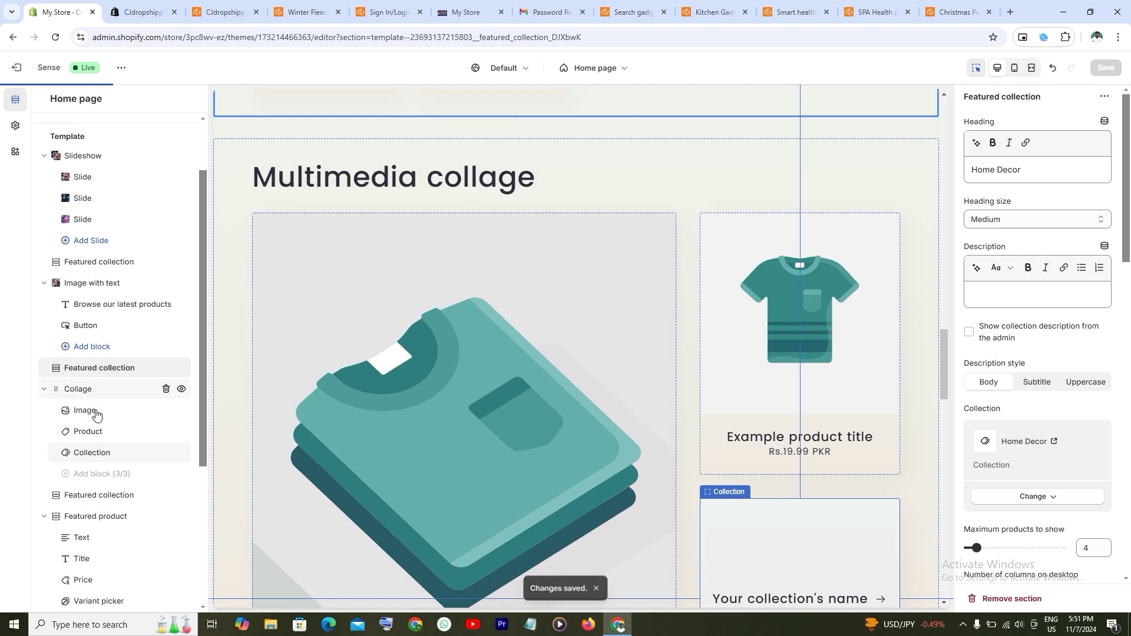
pyautogui.click(92, 413)
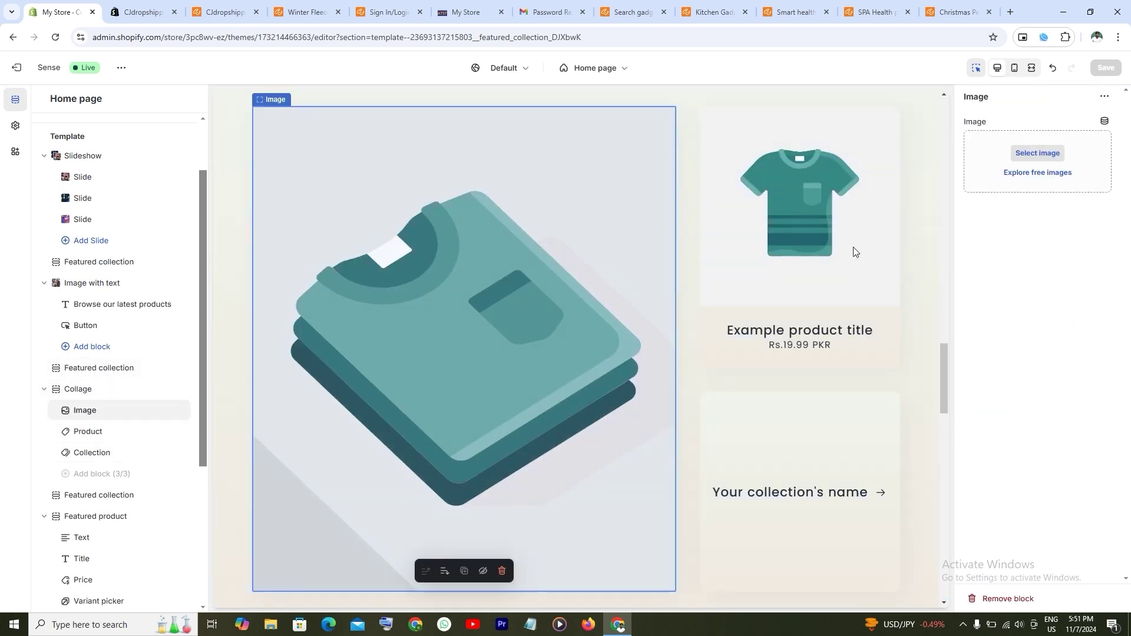
pyautogui.click(1038, 153)
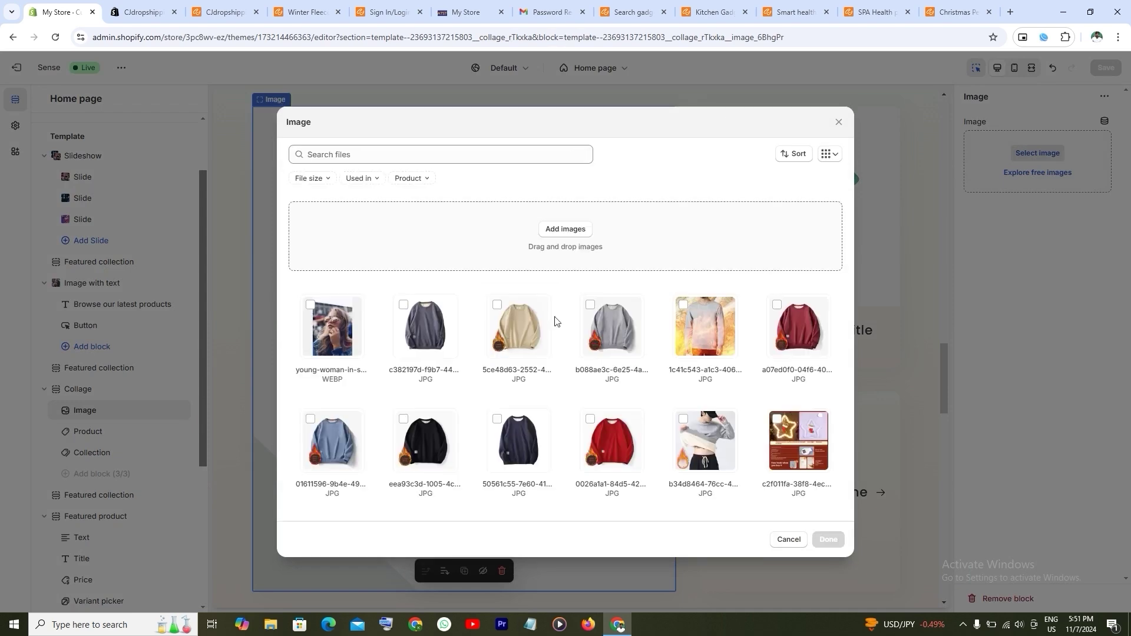
pyautogui.click(695, 334)
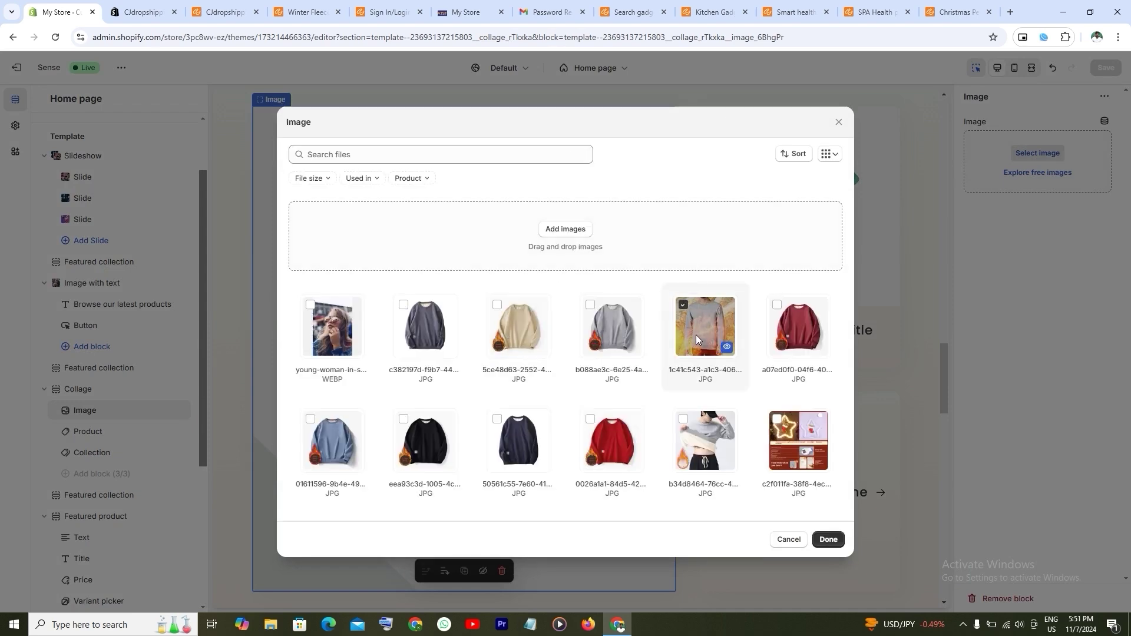
pyautogui.click(827, 540)
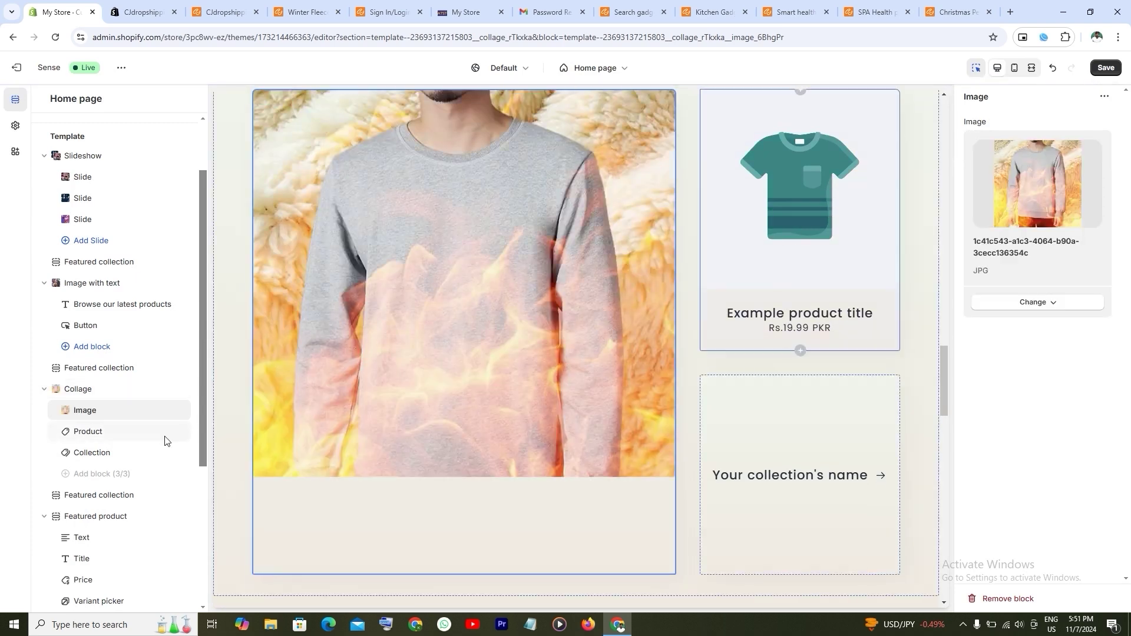
# Assign the Winter Fleece Sweatshirt product to the Collage section's Product block
pyautogui.click(88, 431)
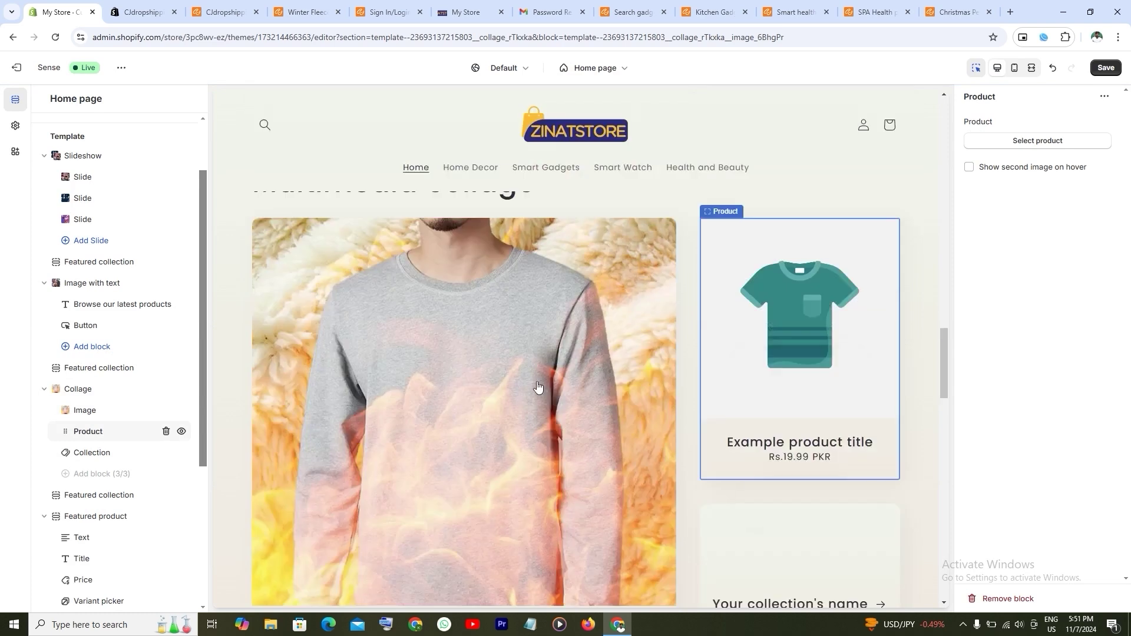
pyautogui.click(1021, 143)
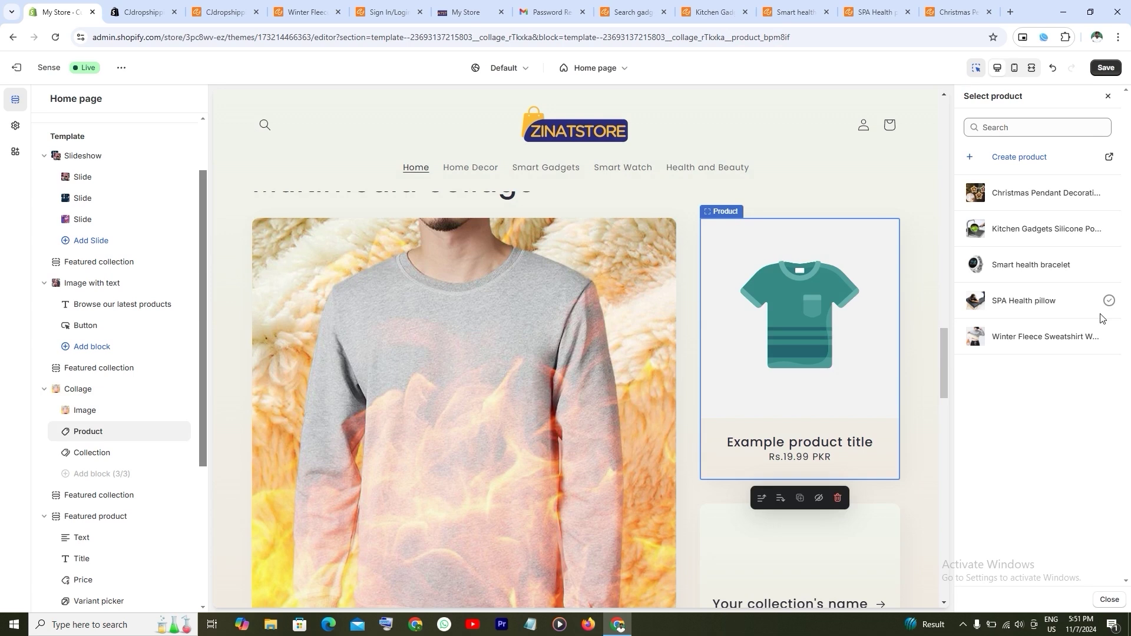
pyautogui.click(1010, 341)
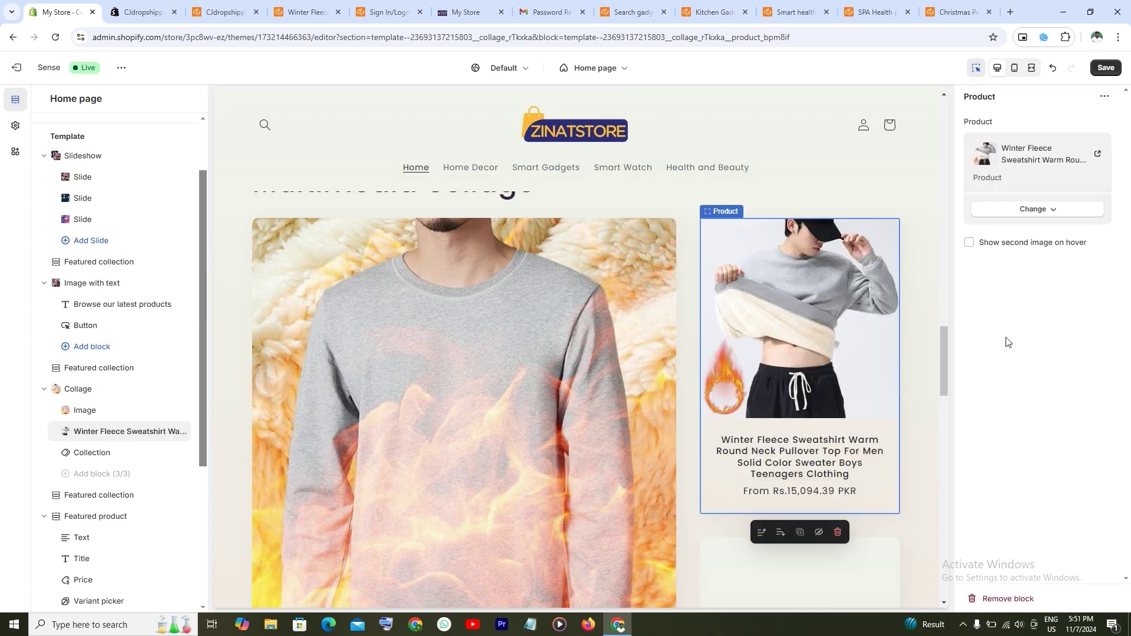
# Review the collage's product card and assign the Smart Gadgets collection to the Collage section's Collection block
pyautogui.scroll(-5, 839, 328)
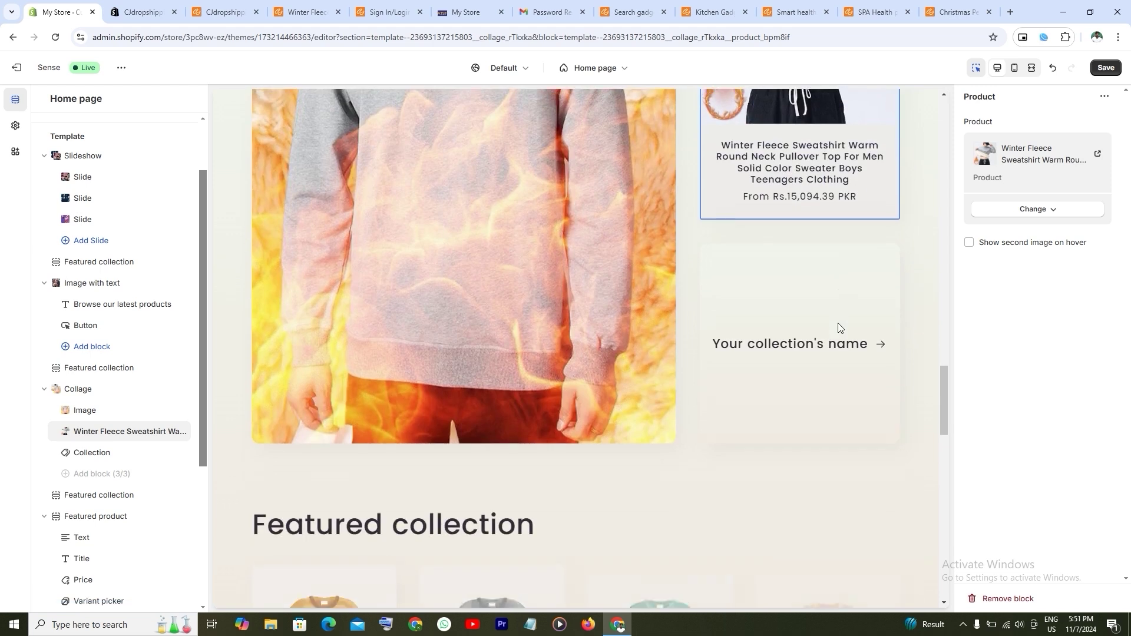
pyautogui.scroll(1, 839, 328)
pyautogui.scroll(4, 838, 329)
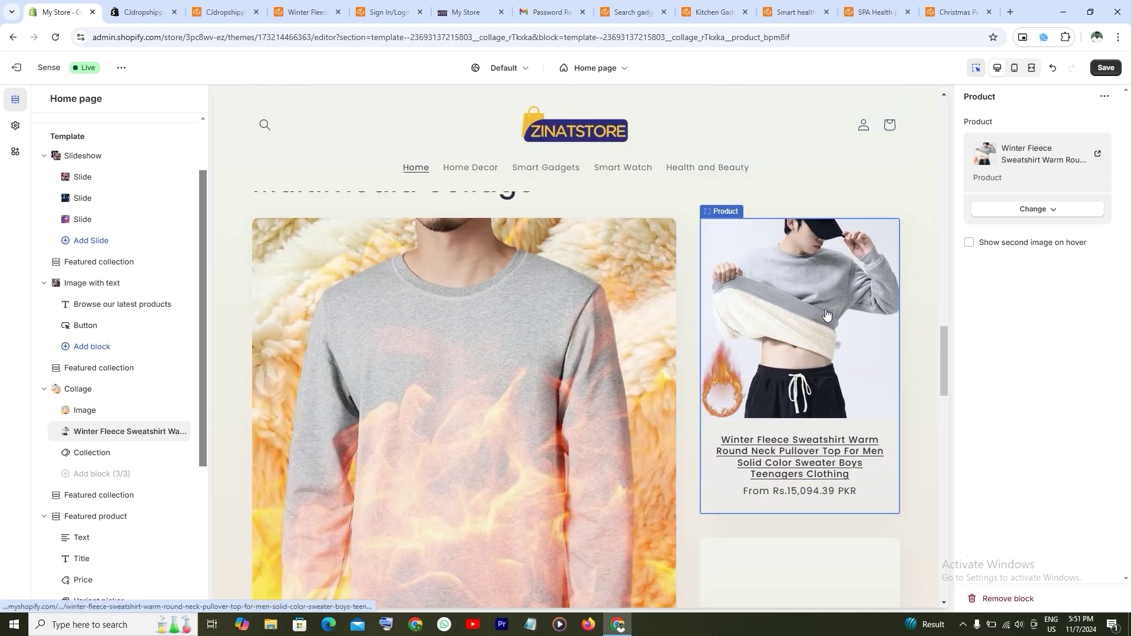
pyautogui.scroll(-1, 826, 260)
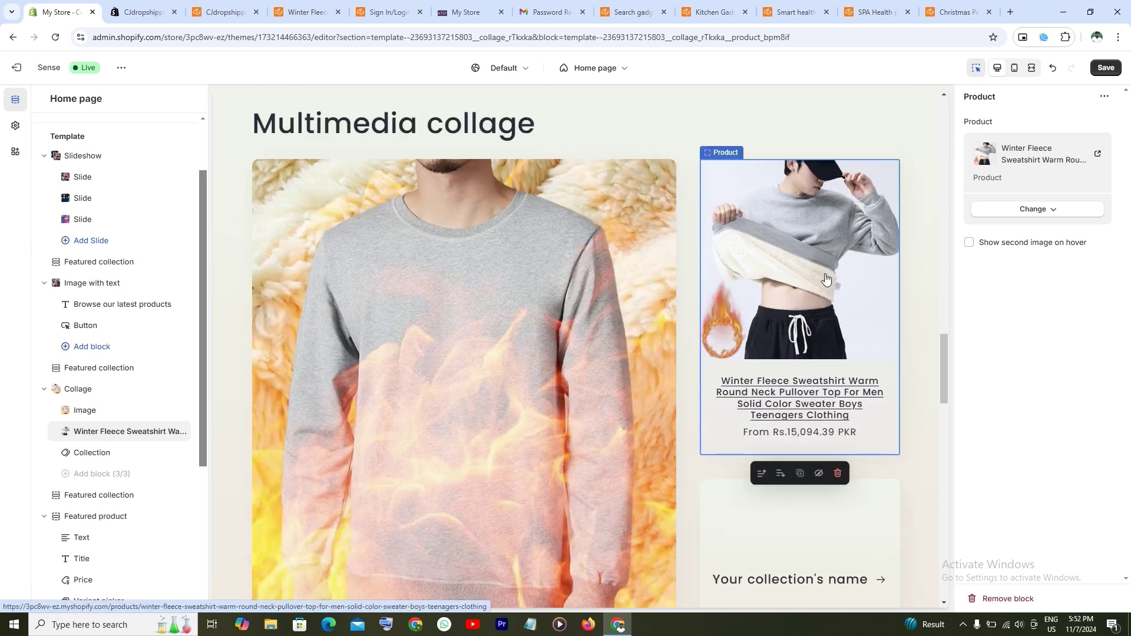
pyautogui.scroll(-4, 826, 278)
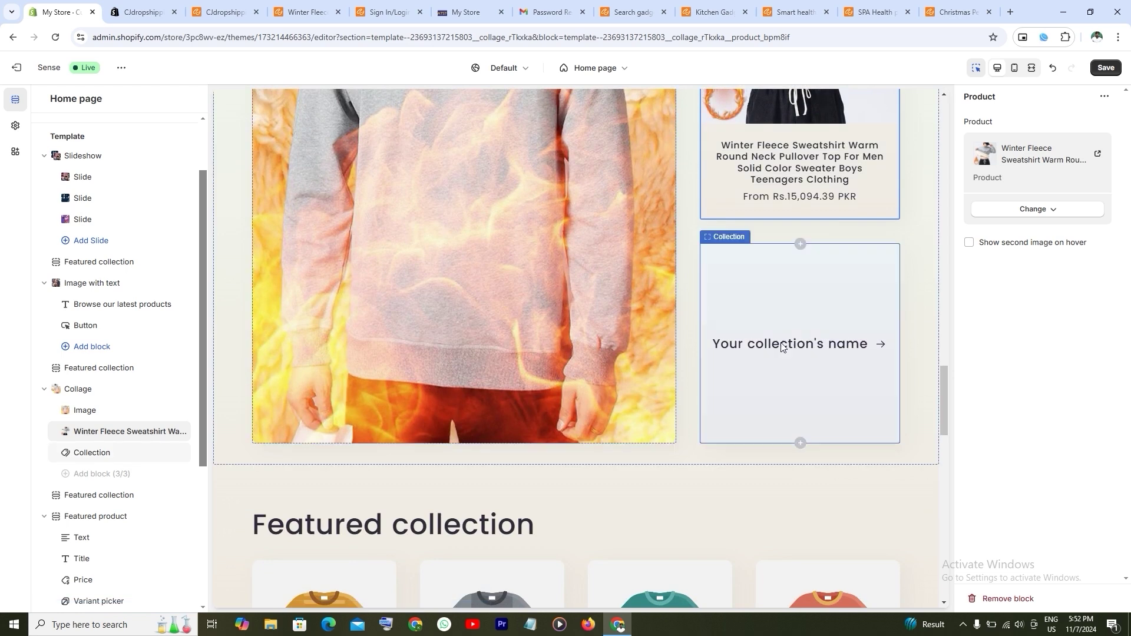
pyautogui.click(813, 347)
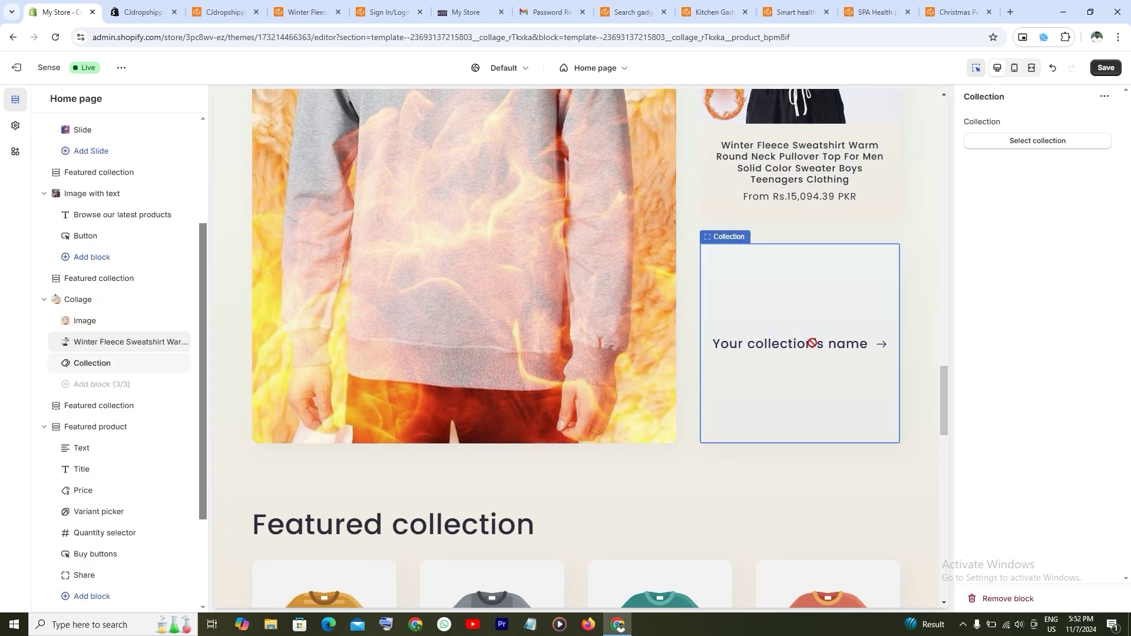
pyautogui.click(1037, 140)
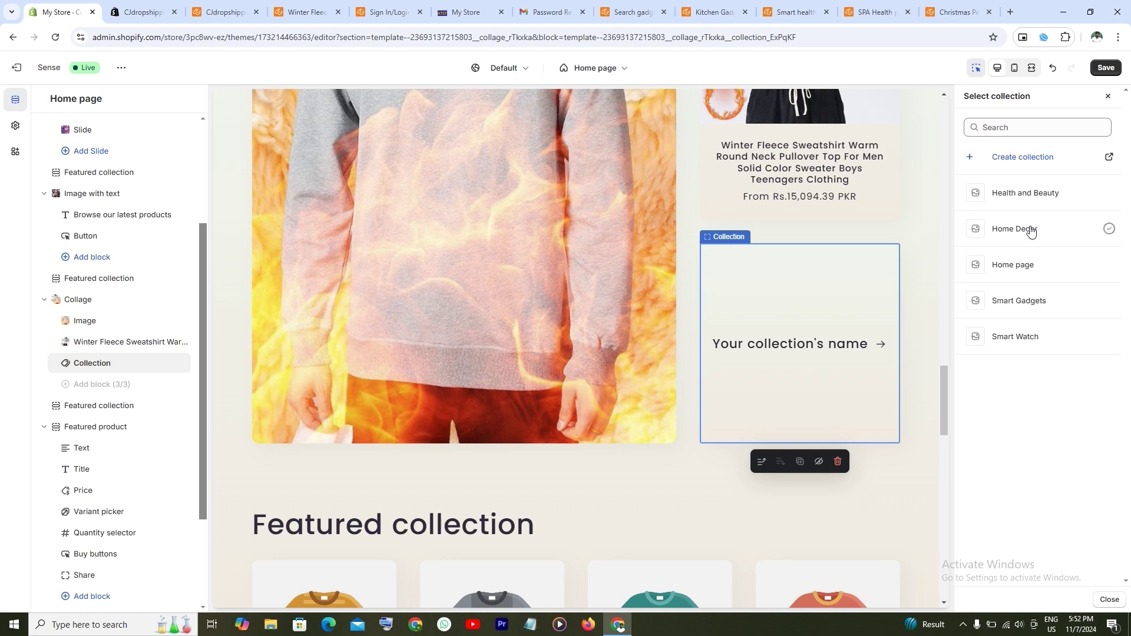
pyautogui.click(1029, 303)
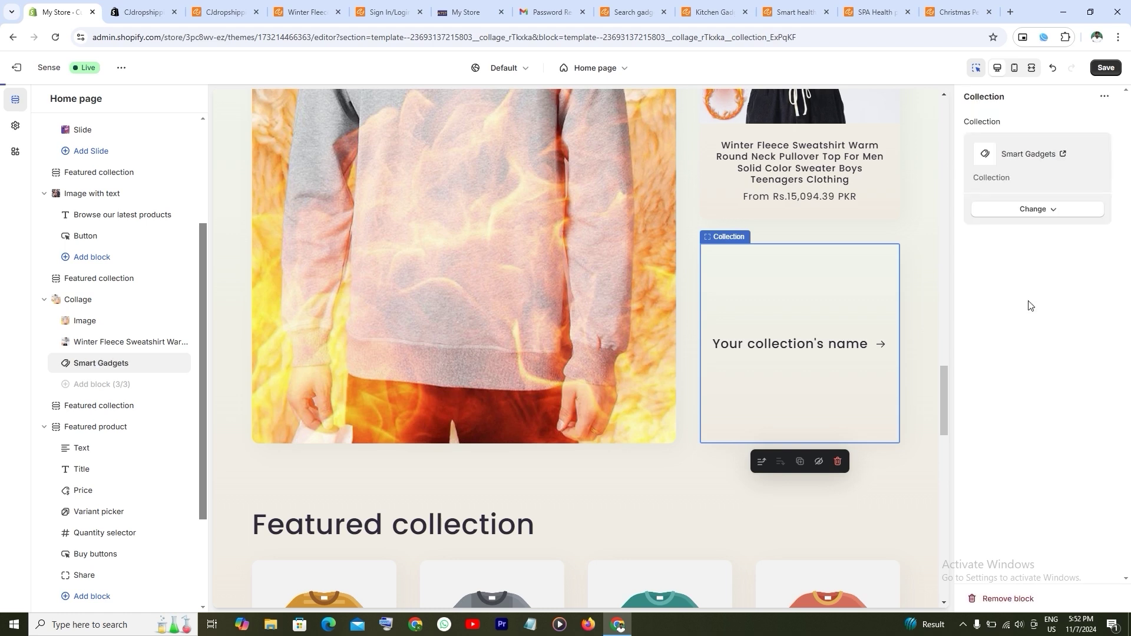
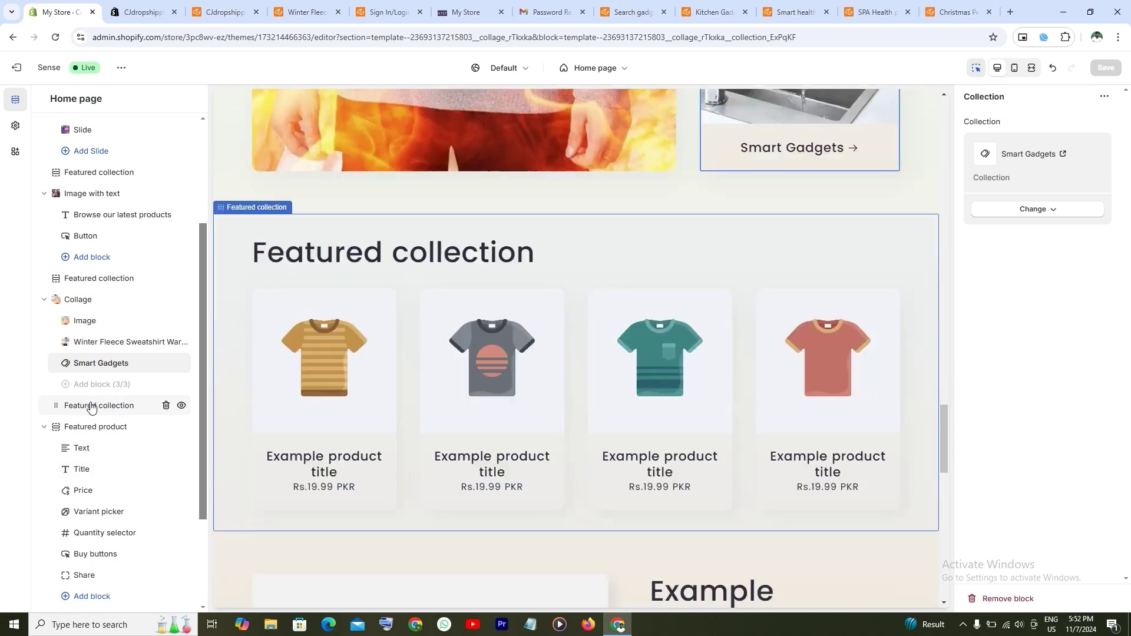
# Assign the Smart Gadgets collection to the Featured collection section directly below the Collage
pyautogui.click(91, 408)
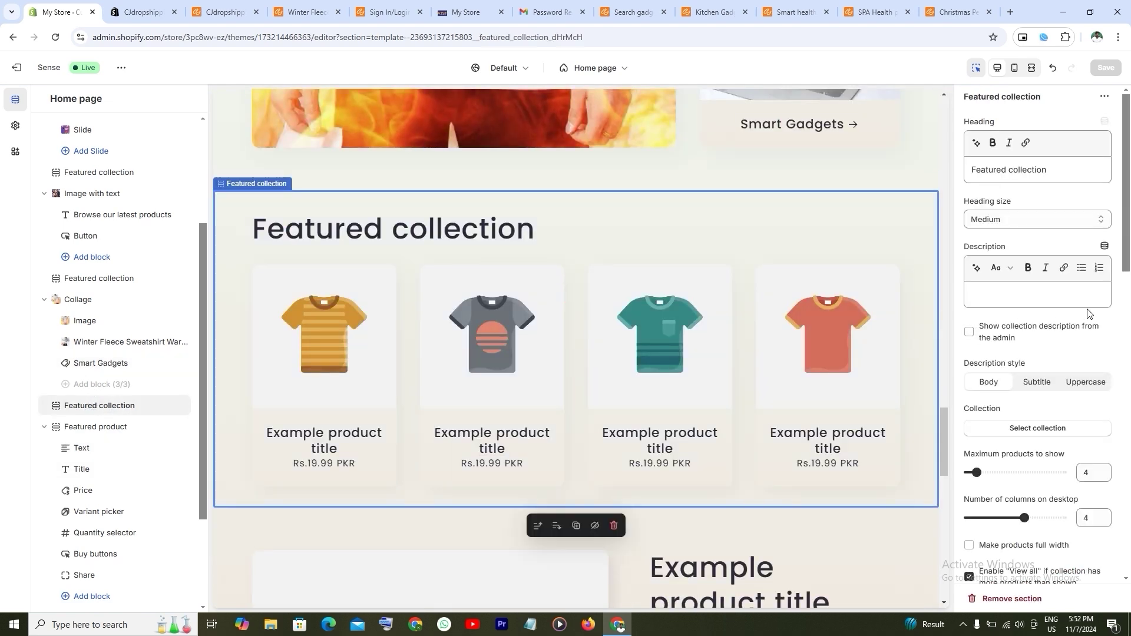
pyautogui.click(1038, 430)
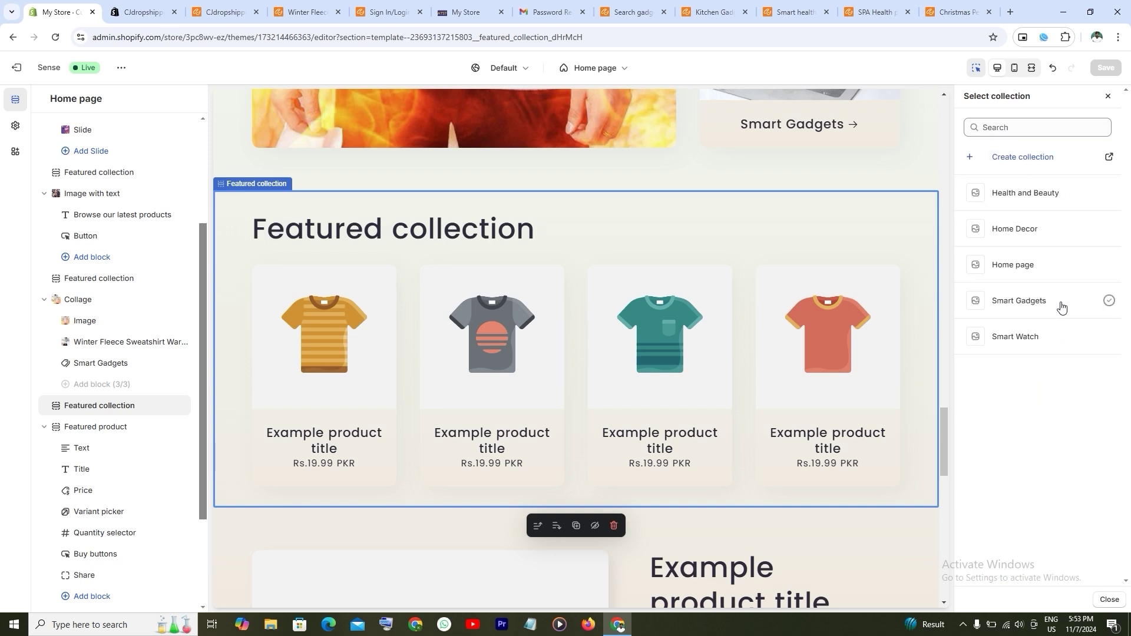
pyautogui.click(1025, 303)
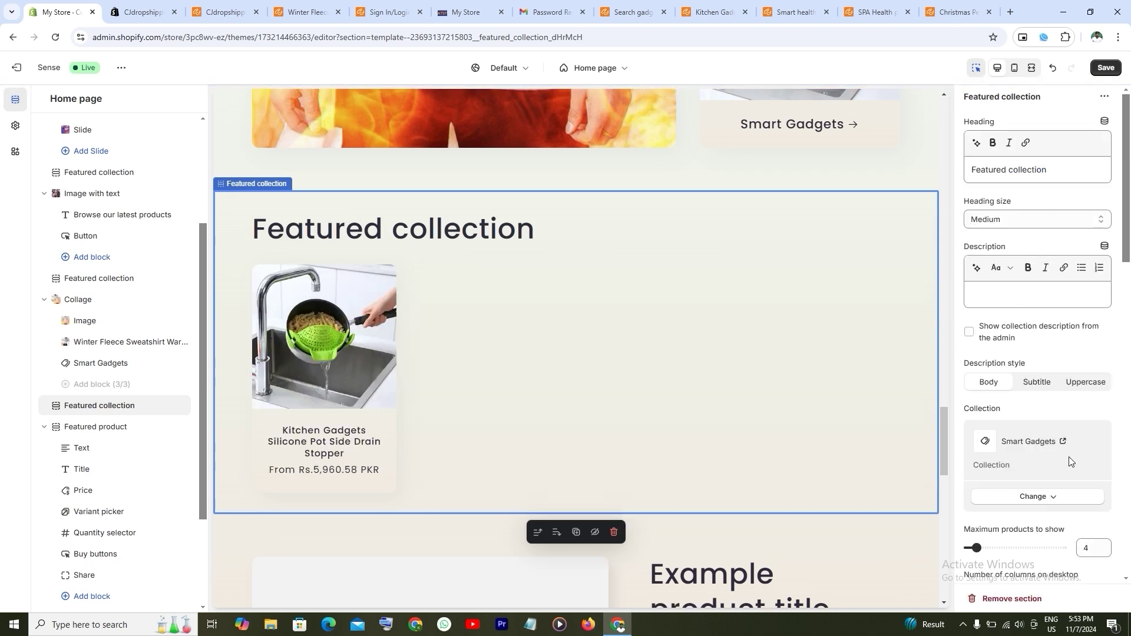
# Replace that Featured collection section's heading with the copied collection name Smart Gadgets and save the theme
pyautogui.moveTo(1001, 437); pyautogui.dragTo(1059, 443)
pyautogui.hotkey('ctrl', 'c')
pyautogui.rightClick(1038, 443)
pyautogui.click(957, 452)
pyautogui.moveTo(1059, 170); pyautogui.dragTo(972, 177)
pyautogui.rightClick(984, 177)
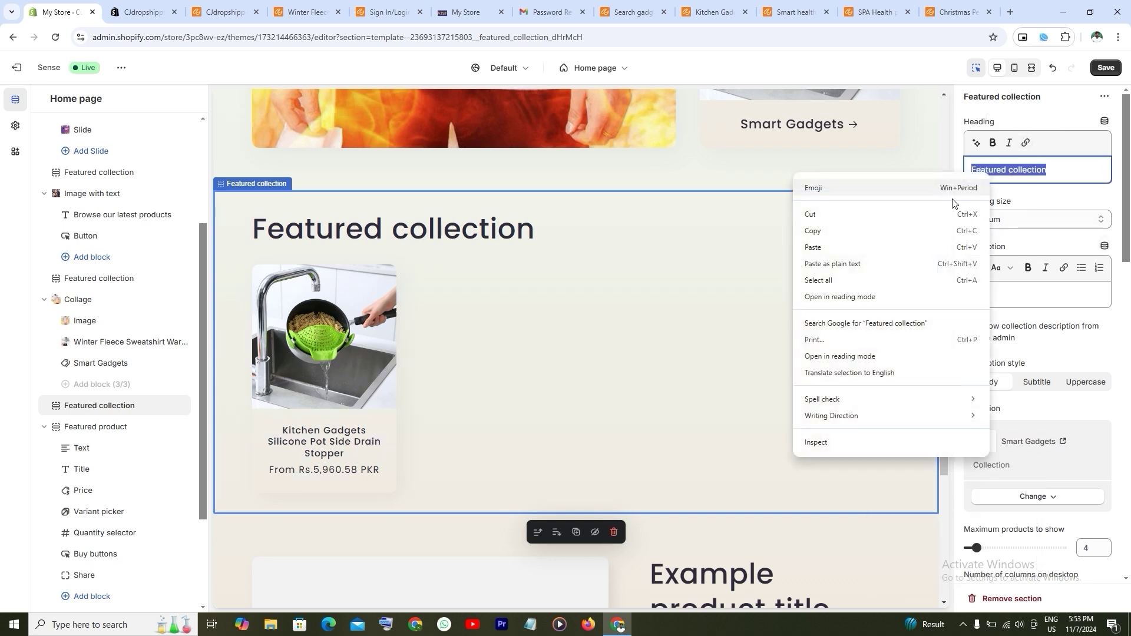
pyautogui.click(868, 252)
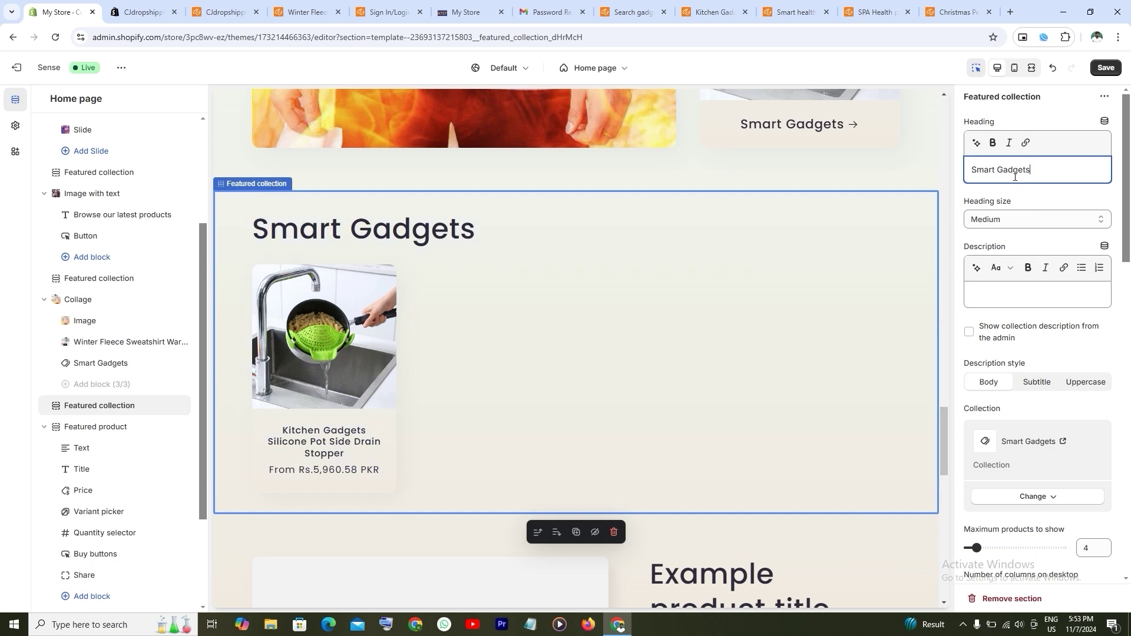
pyautogui.click(1118, 68)
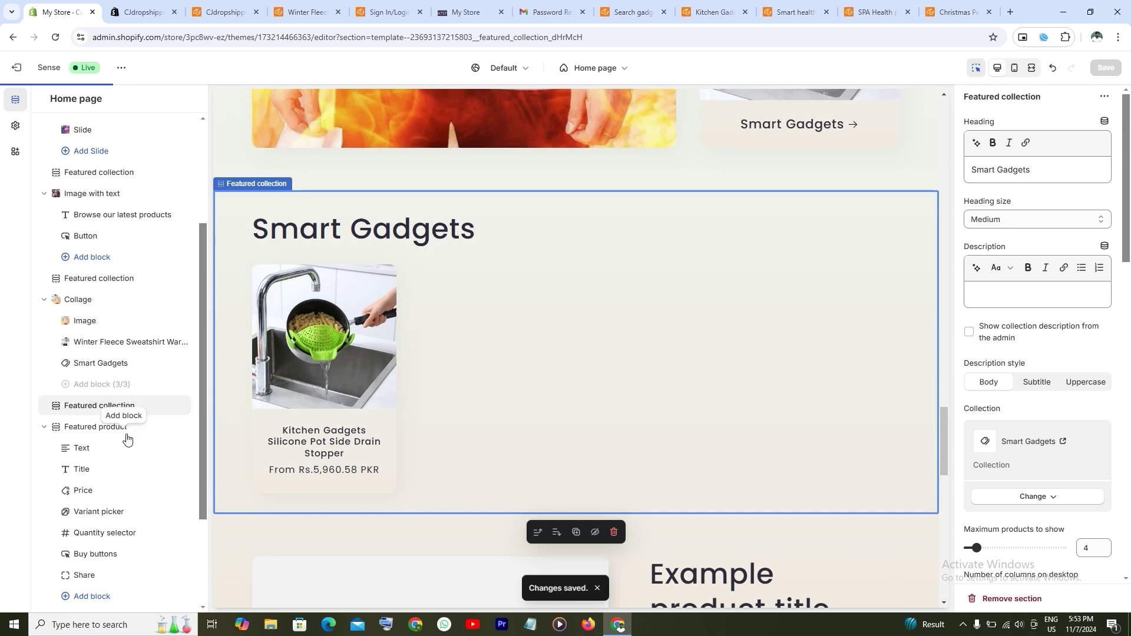
# Assign the SPA Health pillow product to the Featured product section and save the theme
pyautogui.click(95, 428)
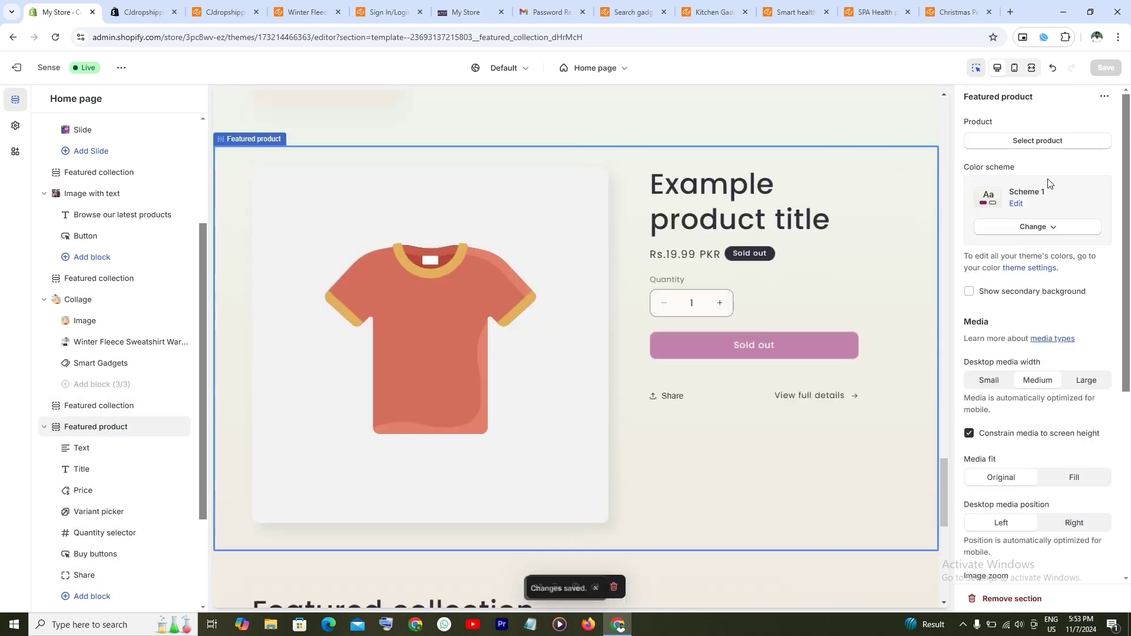
pyautogui.click(1047, 146)
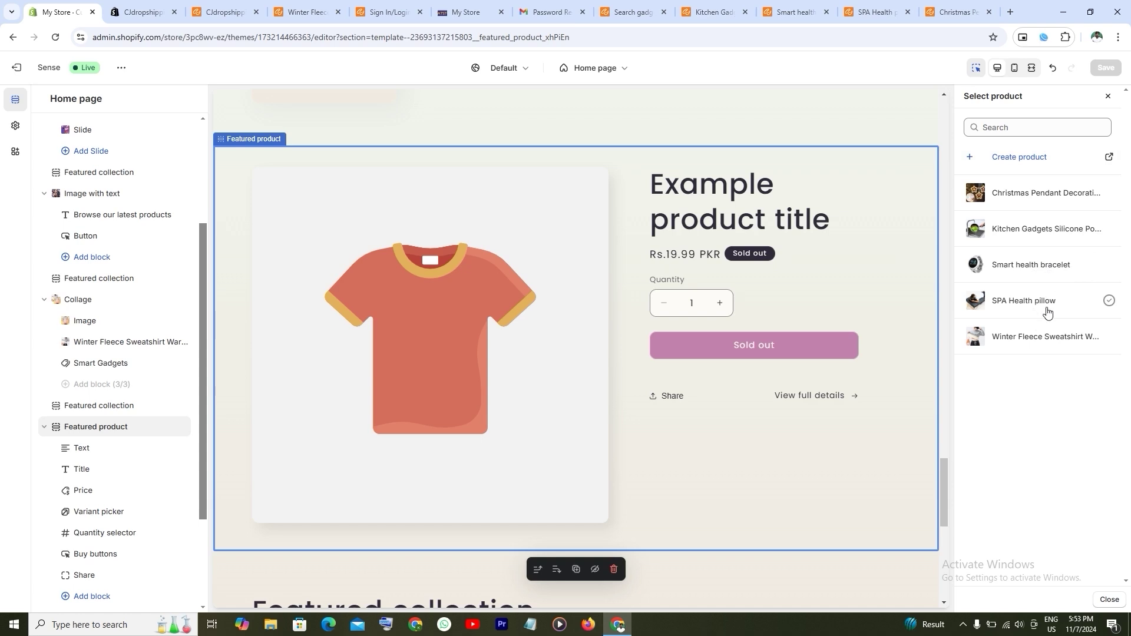
pyautogui.click(1023, 302)
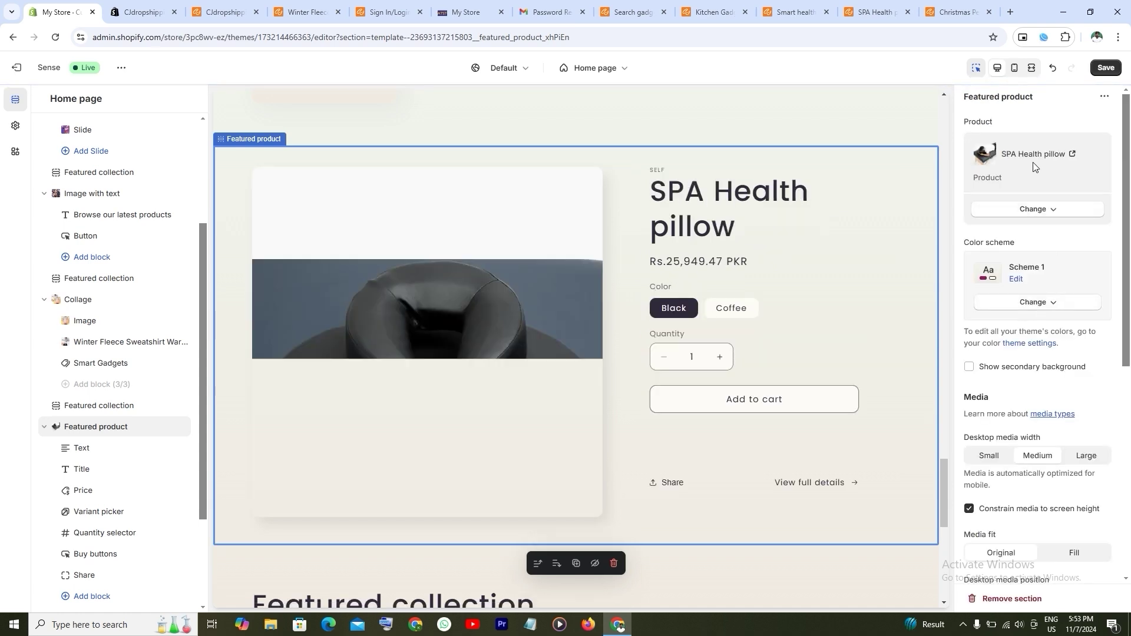
pyautogui.click(1106, 67)
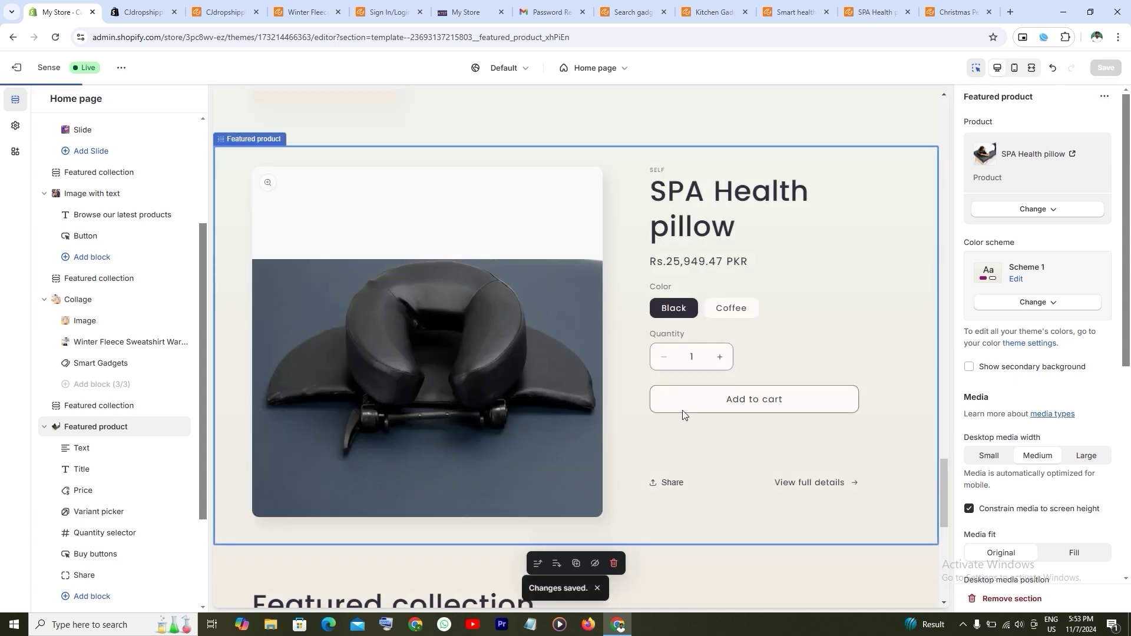
# Assign the Smart Watch collection to the last Featured collection section, below Featured product
pyautogui.scroll(-4, 682, 412)
pyautogui.scroll(-2, 682, 409)
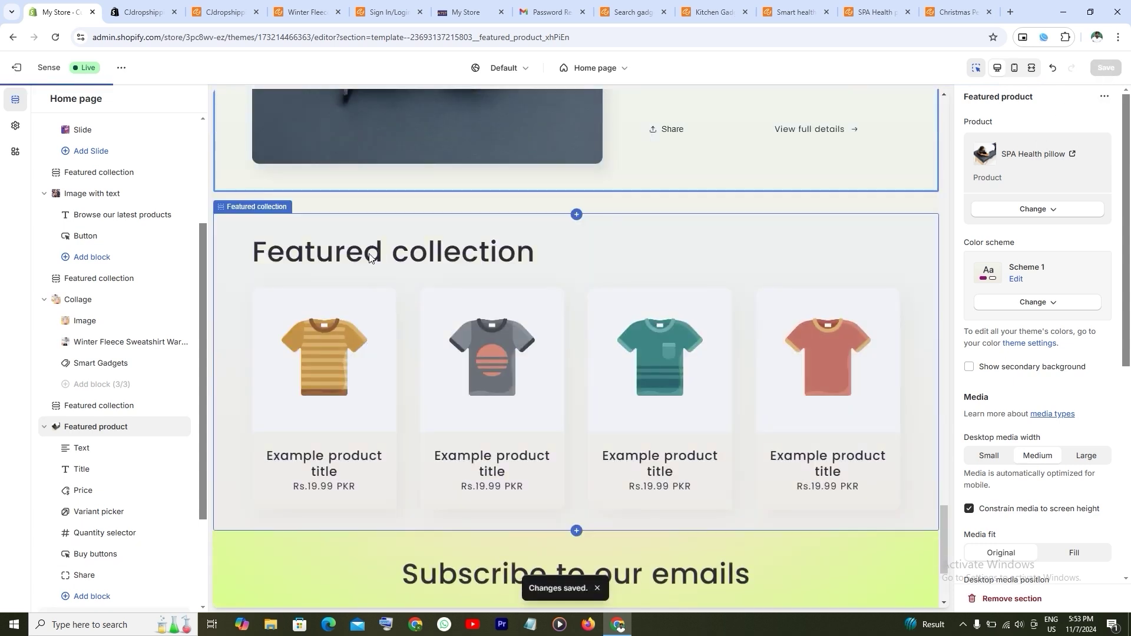
pyautogui.scroll(-2, 135, 501)
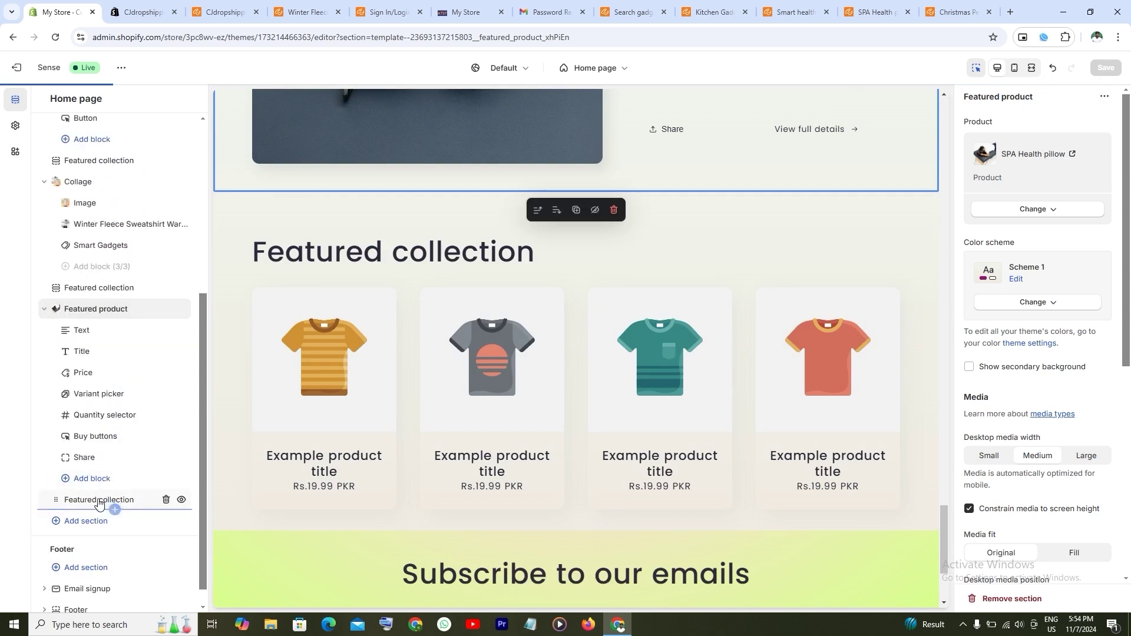
pyautogui.click(89, 500)
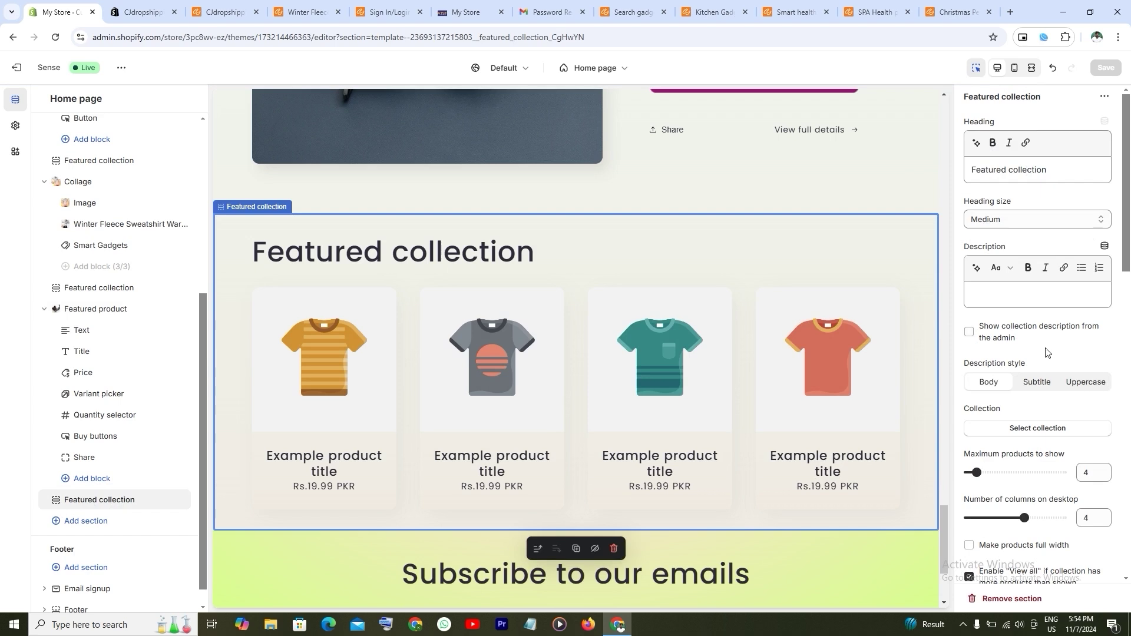
pyautogui.click(1049, 435)
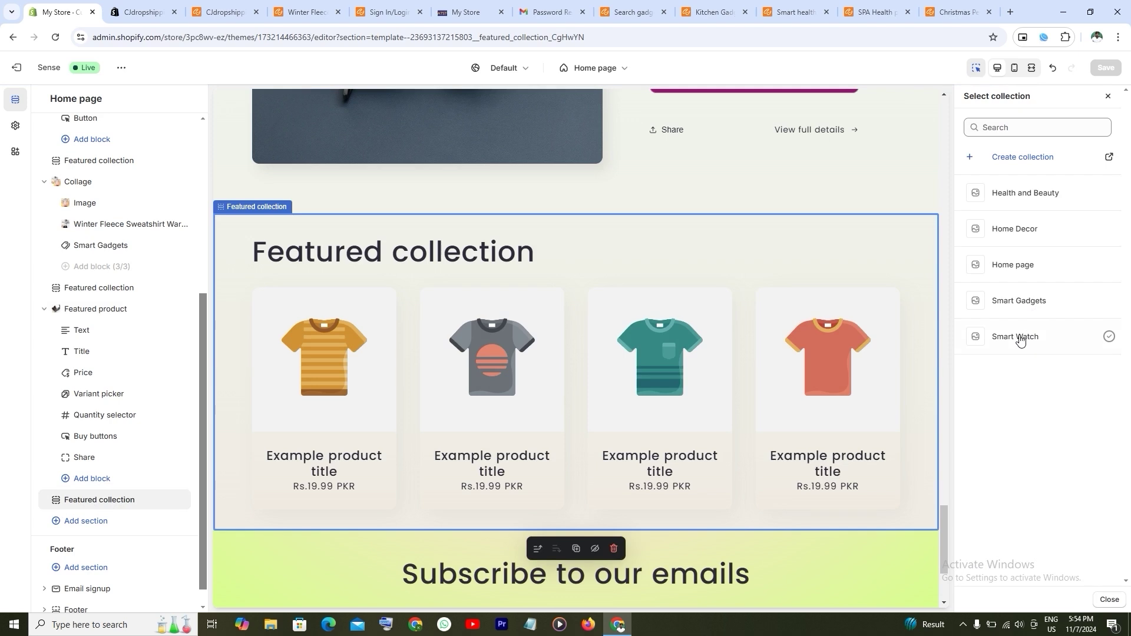
pyautogui.click(1020, 339)
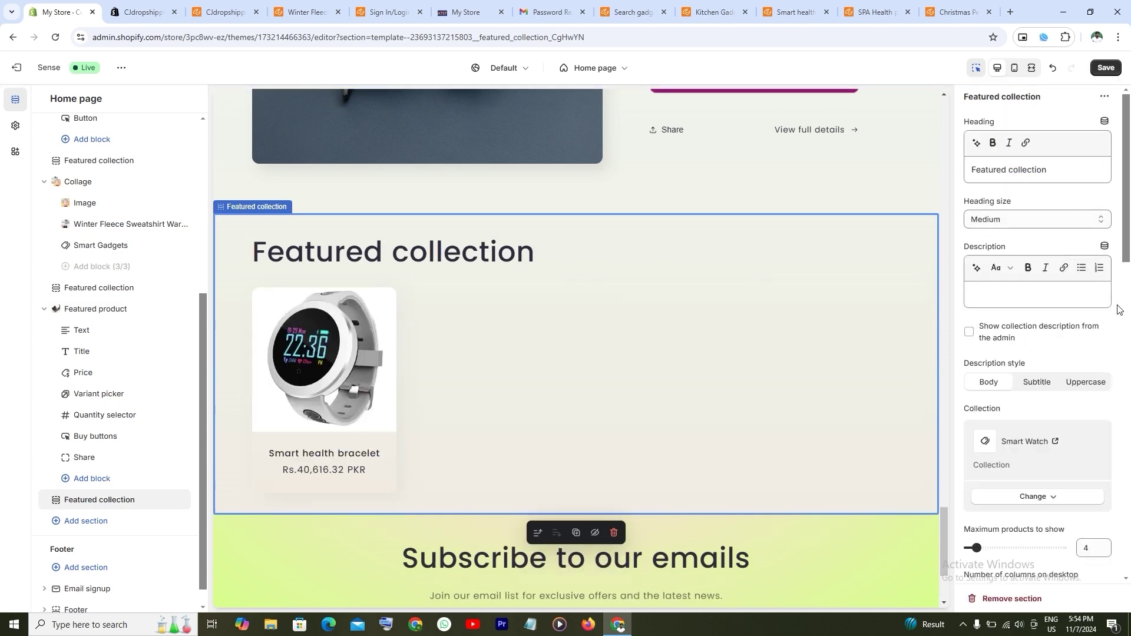
# Replace the last Featured collection section's heading with the copied collection name Smart Watch
pyautogui.click(1028, 443)
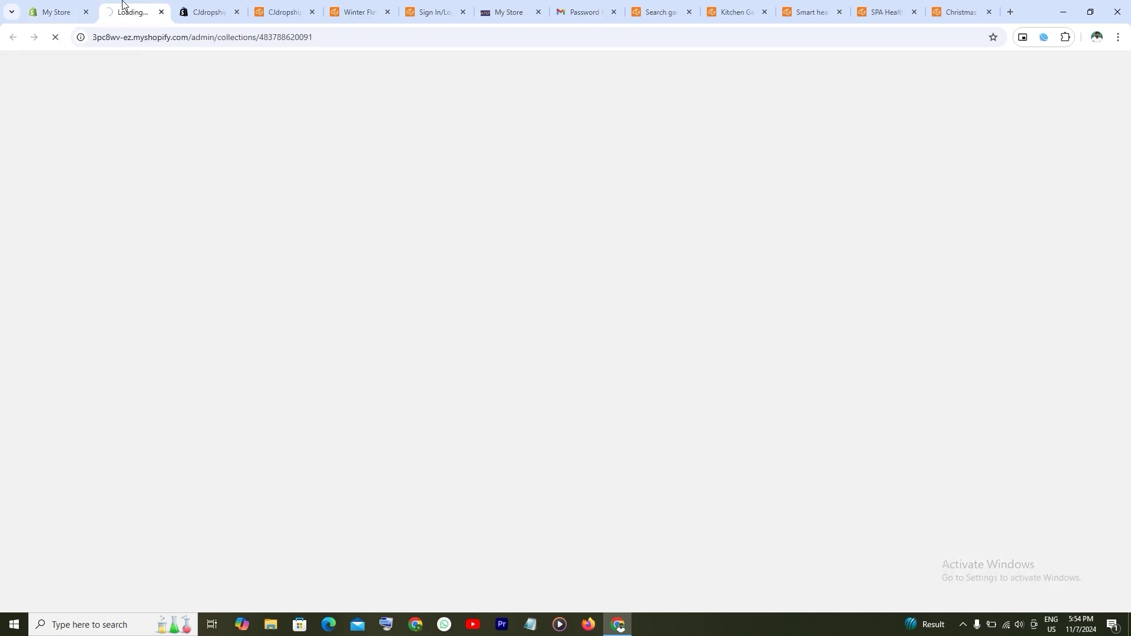
pyautogui.click(64, 4)
pyautogui.moveTo(1001, 441); pyautogui.dragTo(1051, 445)
pyautogui.rightClick(1039, 442)
pyautogui.click(916, 458)
pyautogui.moveTo(1058, 178); pyautogui.dragTo(950, 173)
pyautogui.rightClick(1008, 167)
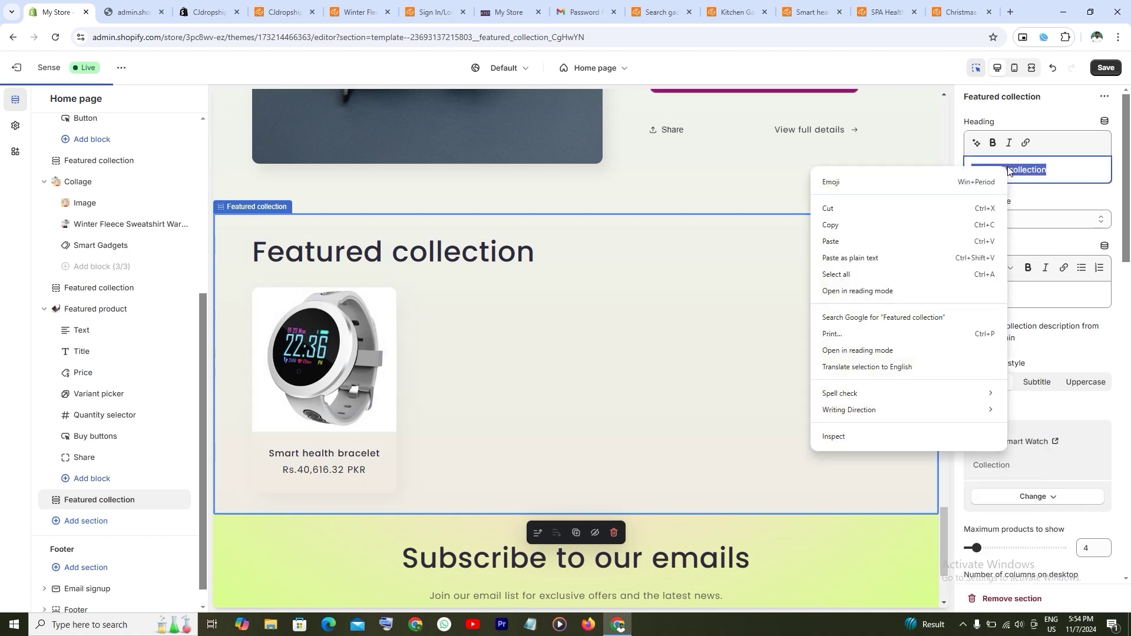
pyautogui.click(818, 225)
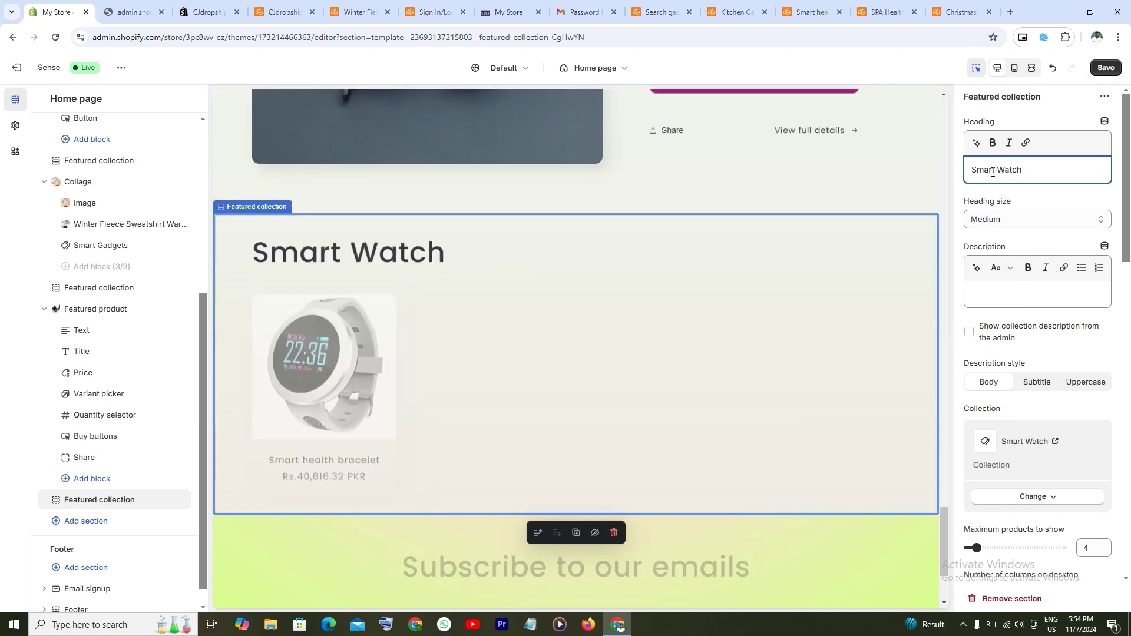
# Save the theme and check the home page preview from the collection sections through to the footer
pyautogui.click(1106, 70)
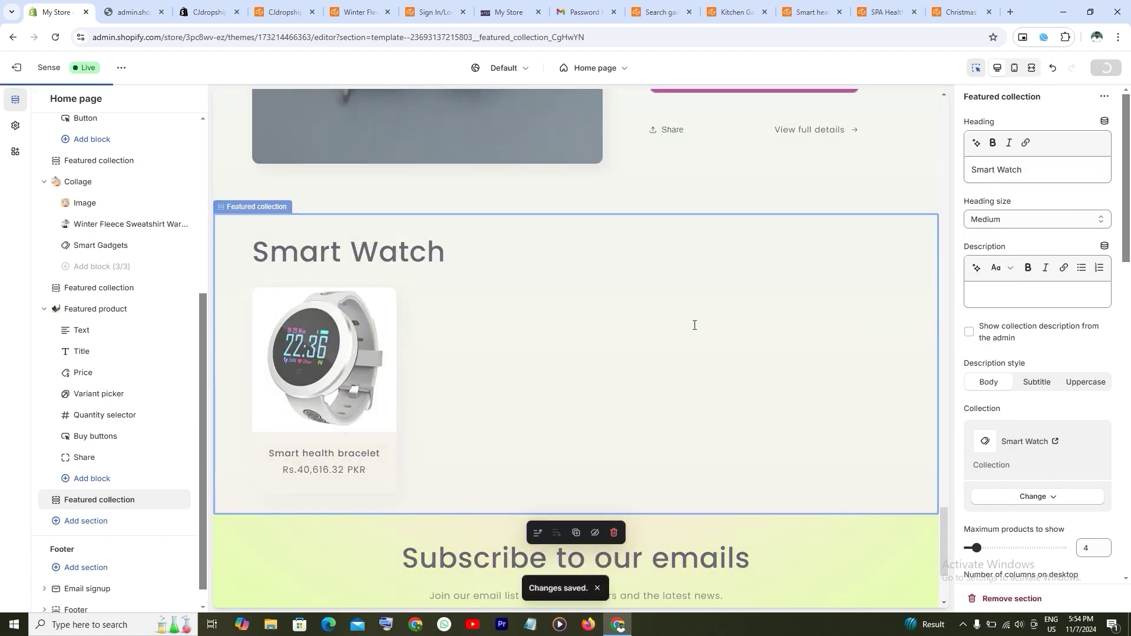
pyautogui.scroll(5, 695, 322)
pyautogui.scroll(10, 695, 322)
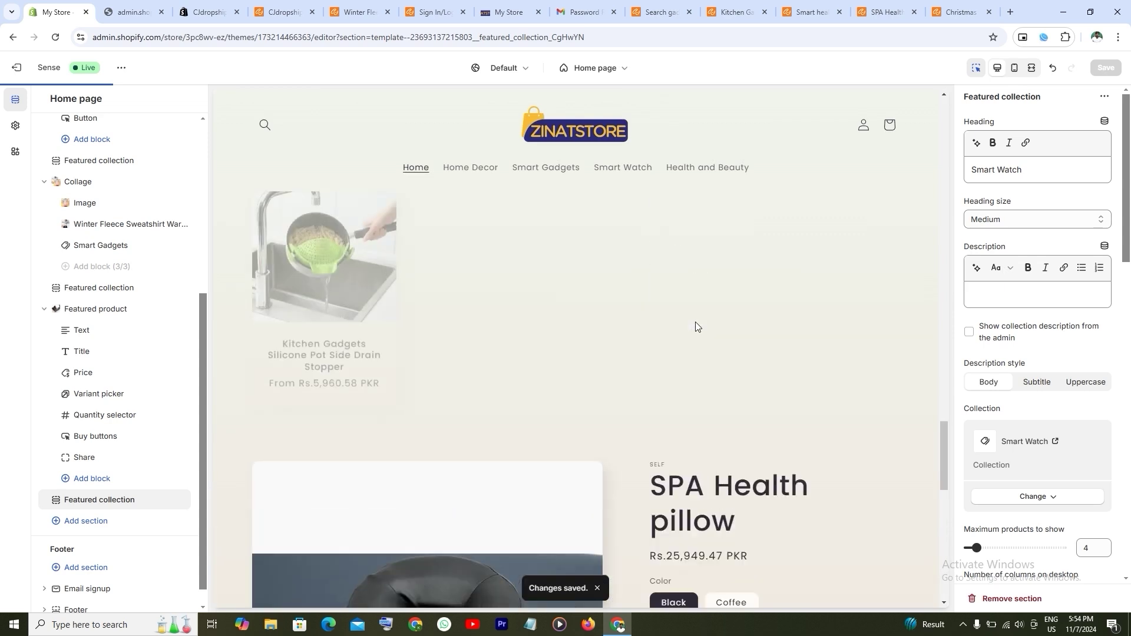
pyautogui.scroll(5, 696, 320)
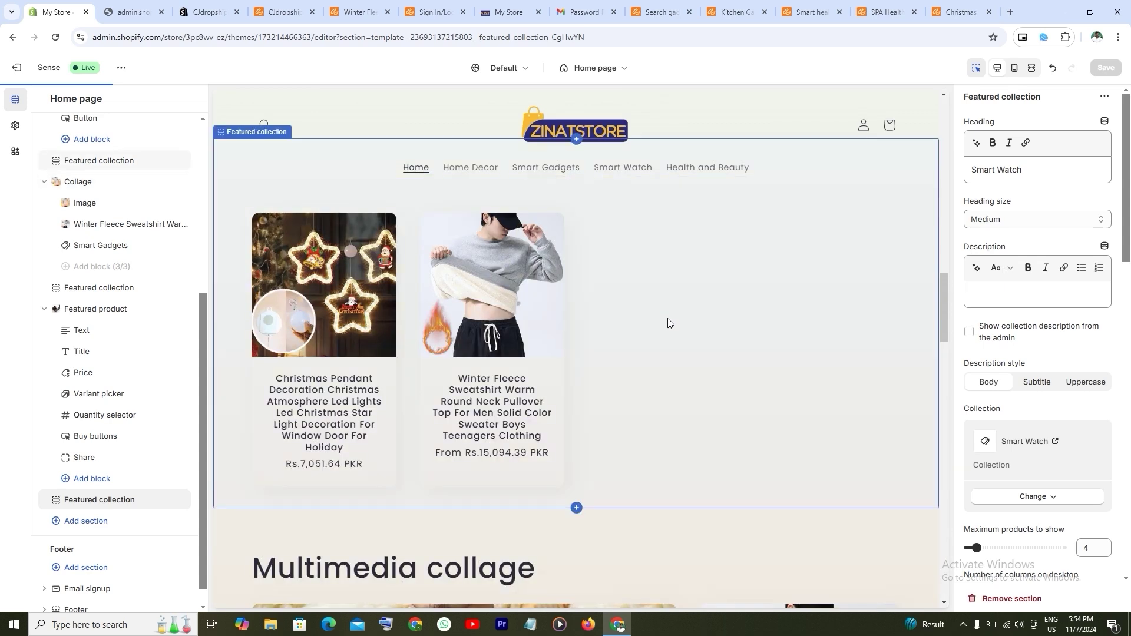
pyautogui.scroll(-15, 667, 319)
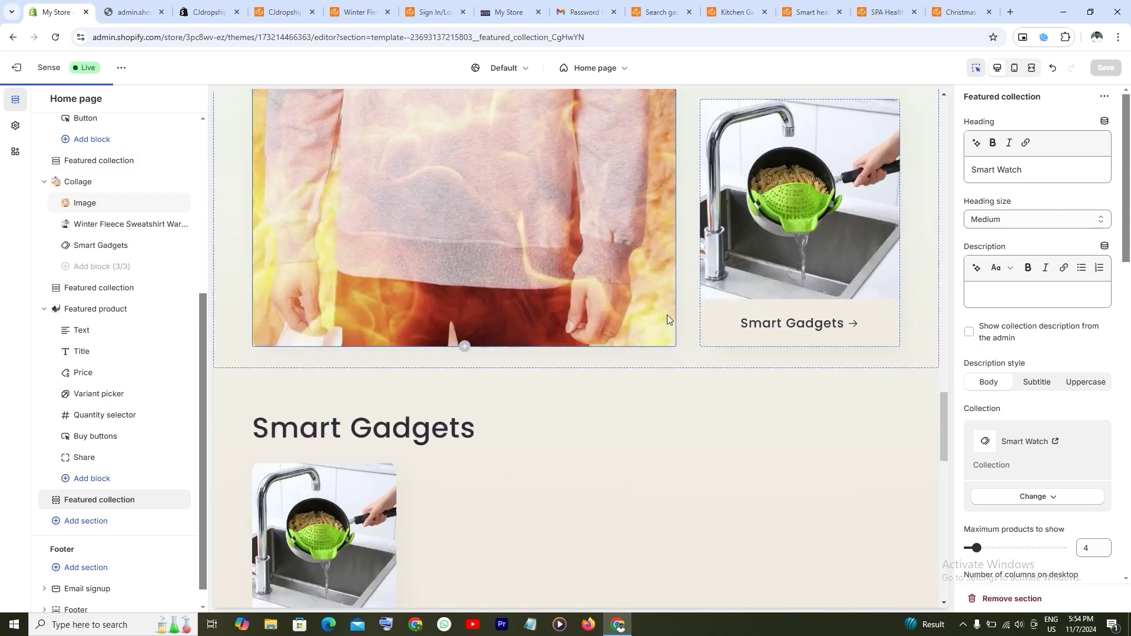
pyautogui.scroll(-10, 667, 315)
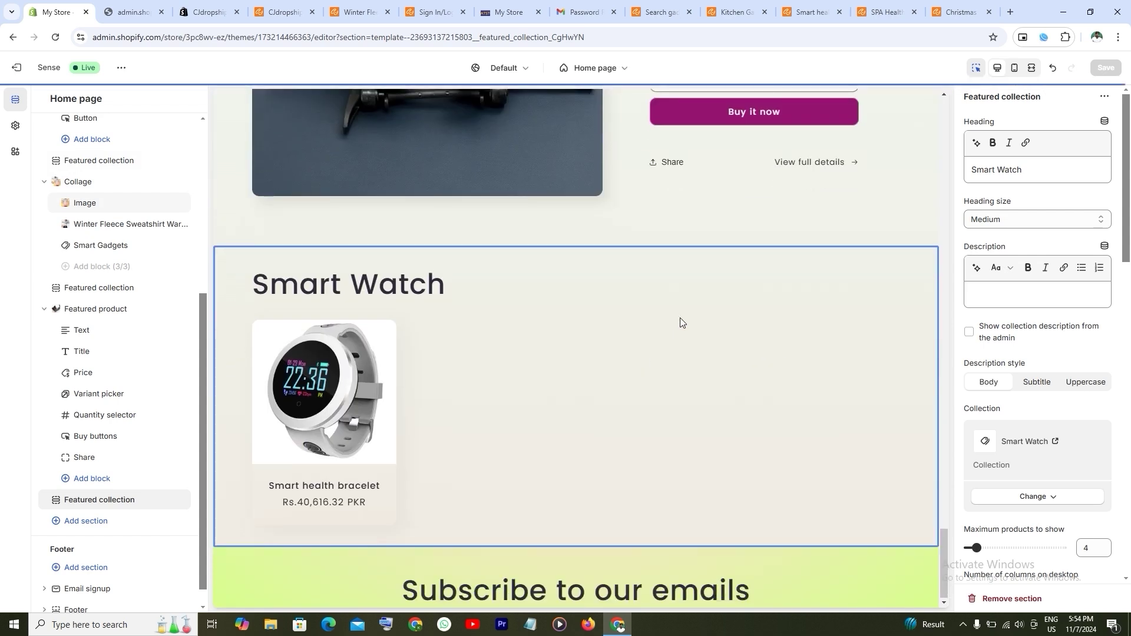
pyautogui.scroll(-2, 680, 317)
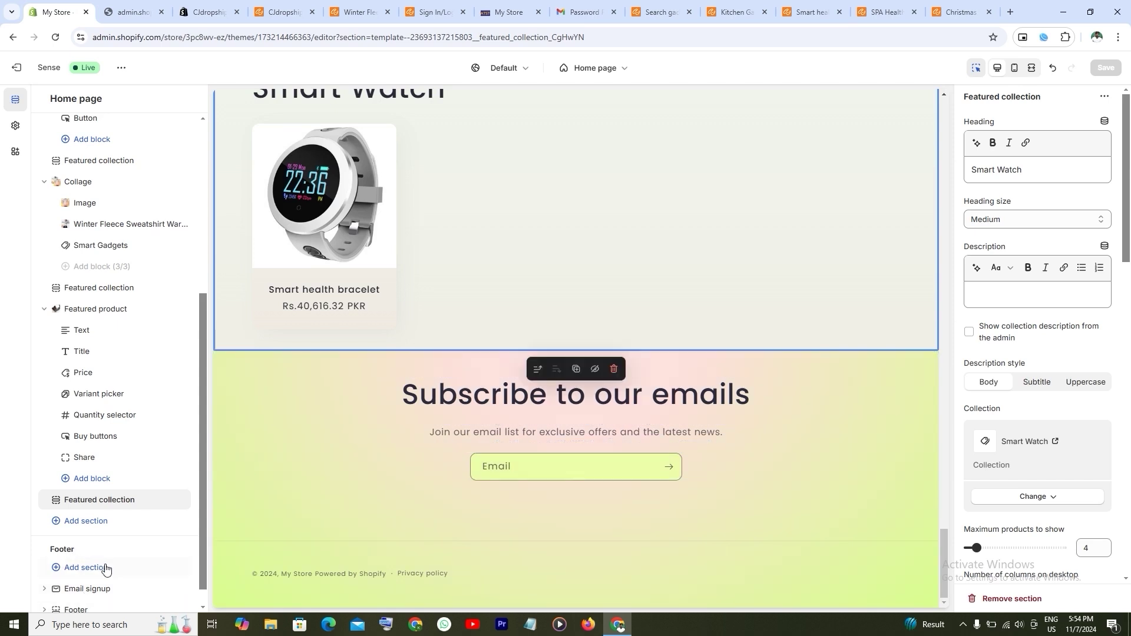
# Set the Email signup section's color scheme to Scheme 5 and save the theme
pyautogui.scroll(-1, 144, 589)
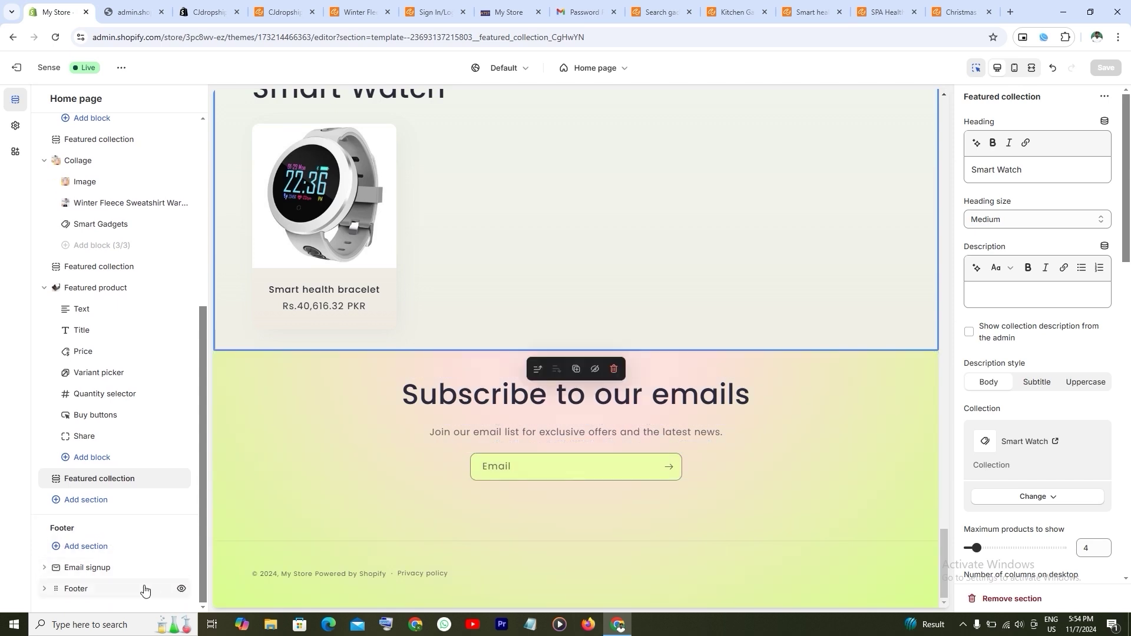
pyautogui.click(44, 589)
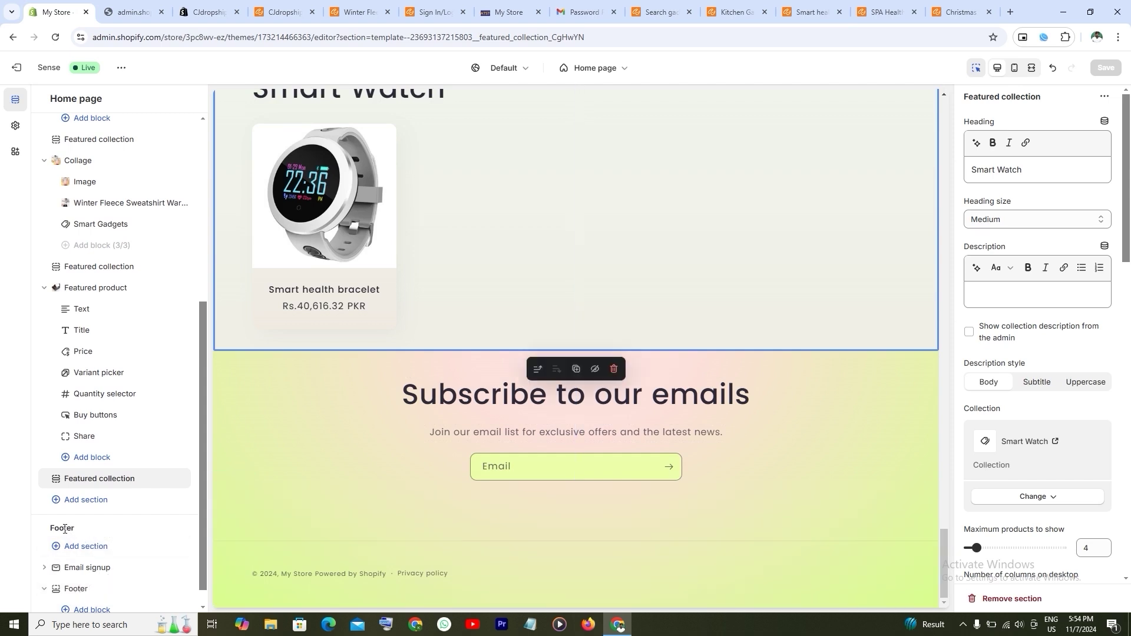
pyautogui.click(87, 569)
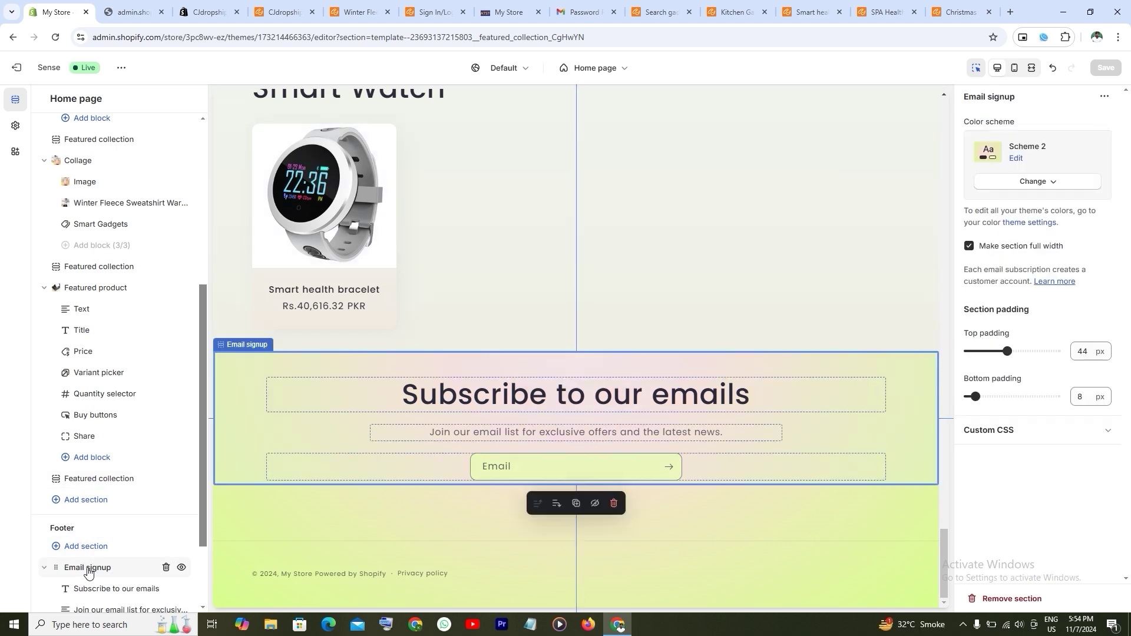
pyautogui.click(1048, 182)
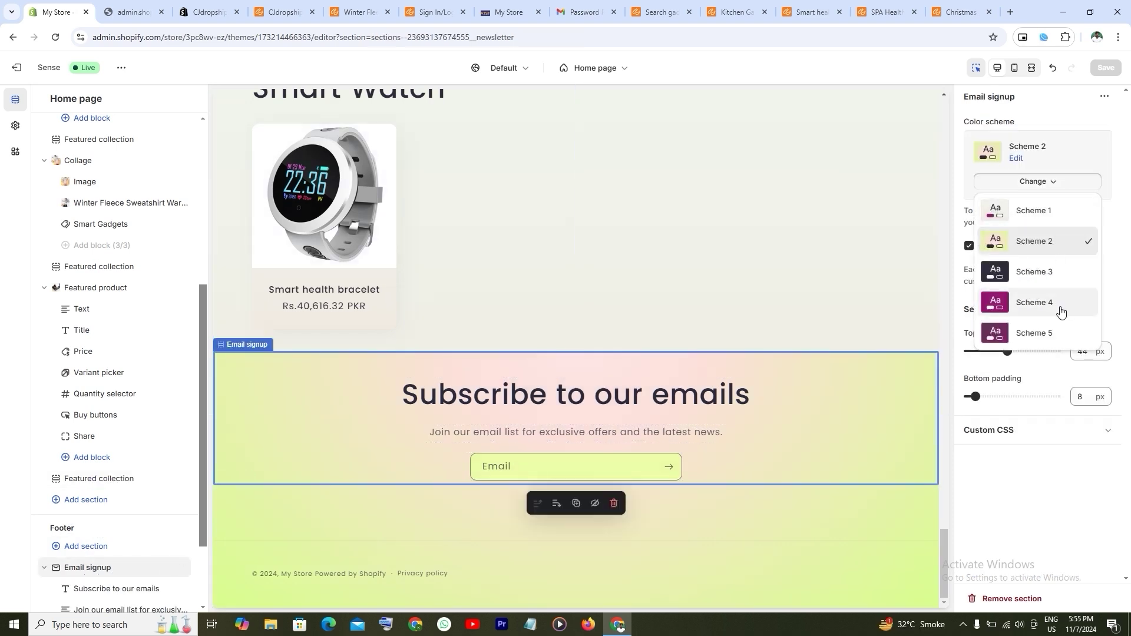
pyautogui.click(1037, 308)
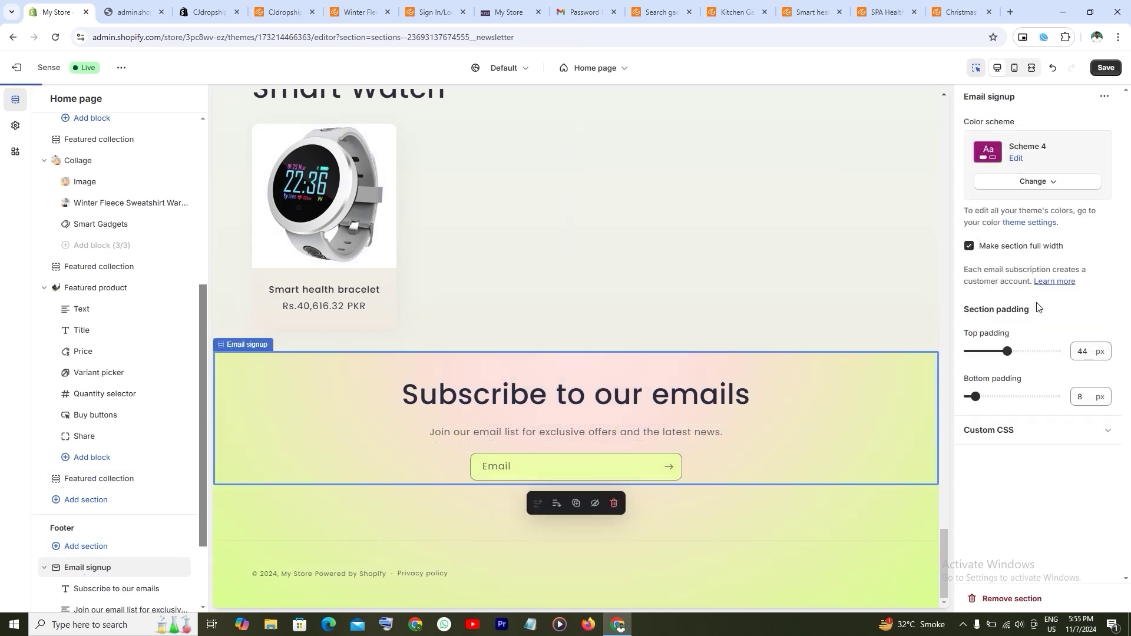
pyautogui.click(1059, 184)
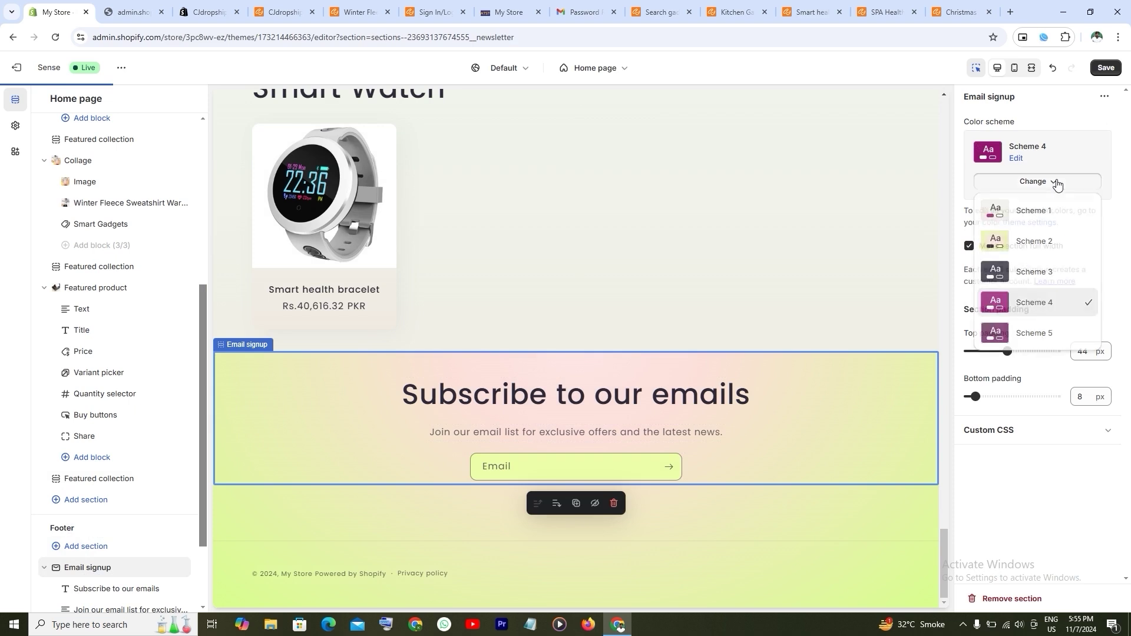
pyautogui.click(1026, 333)
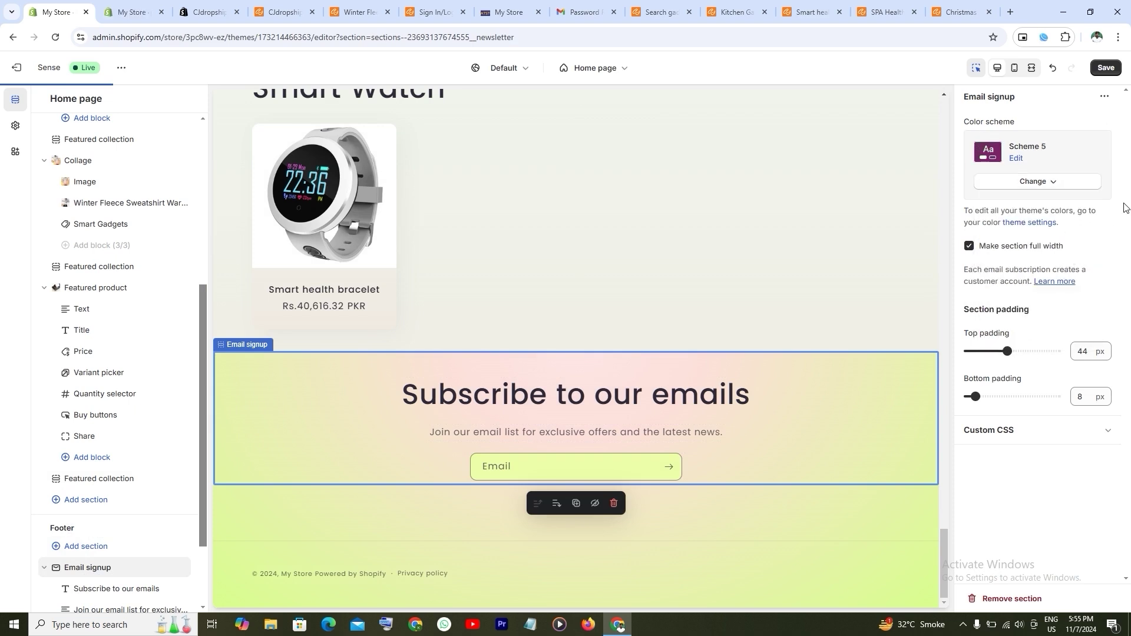
pyautogui.click(1105, 67)
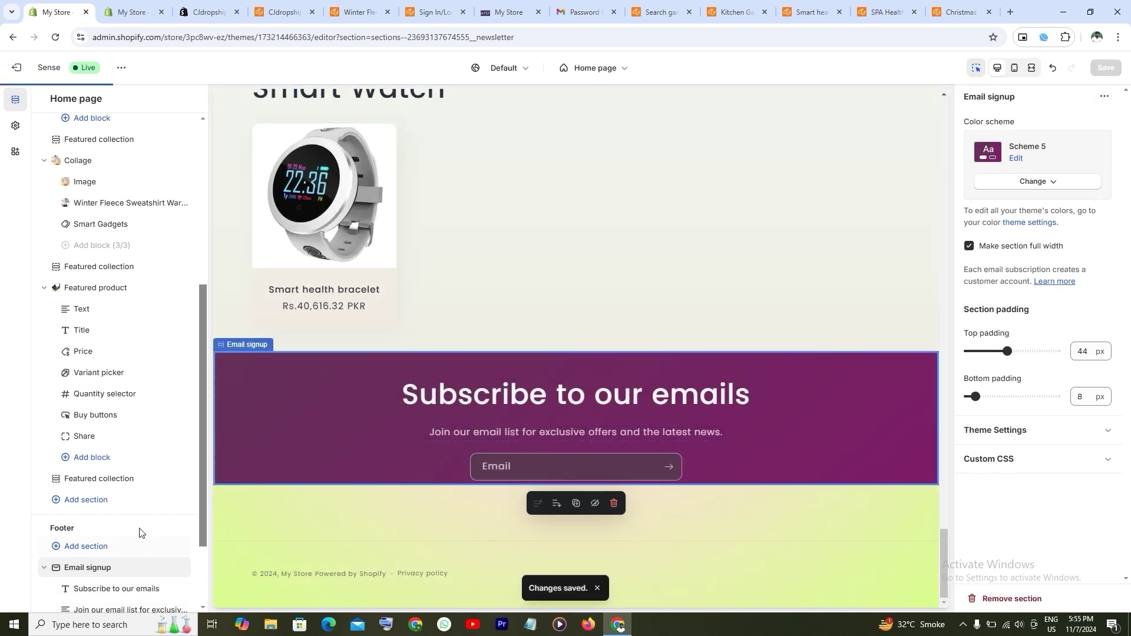
# Add a Text block to the Footer section and select its heading text
pyautogui.scroll(-2, 117, 548)
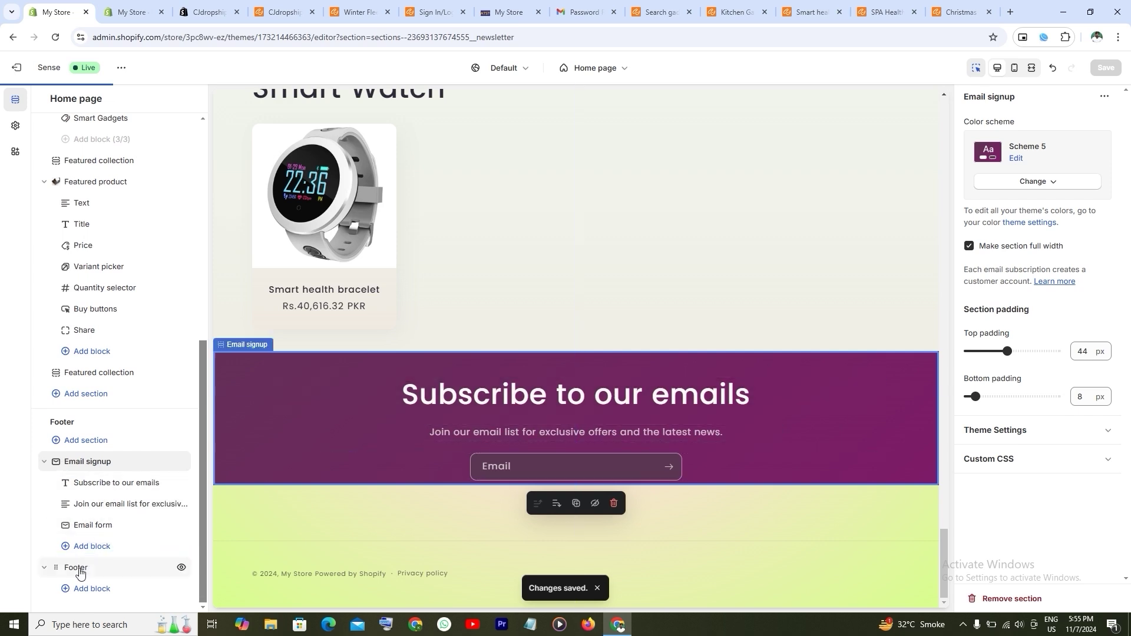
pyautogui.click(105, 576)
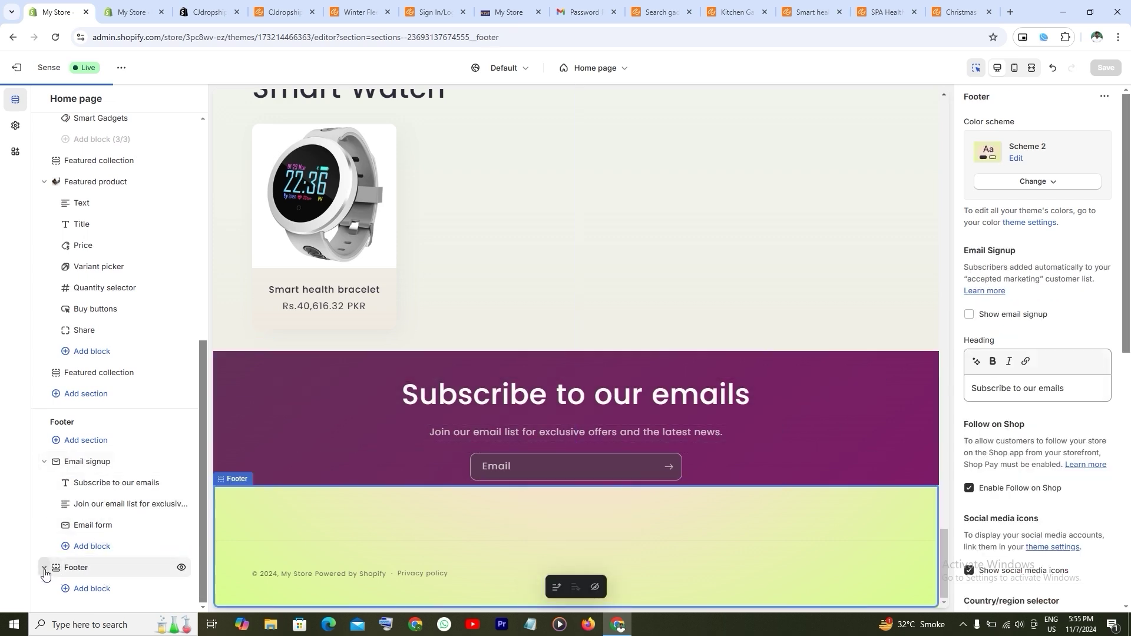
pyautogui.click(44, 568)
pyautogui.click(44, 589)
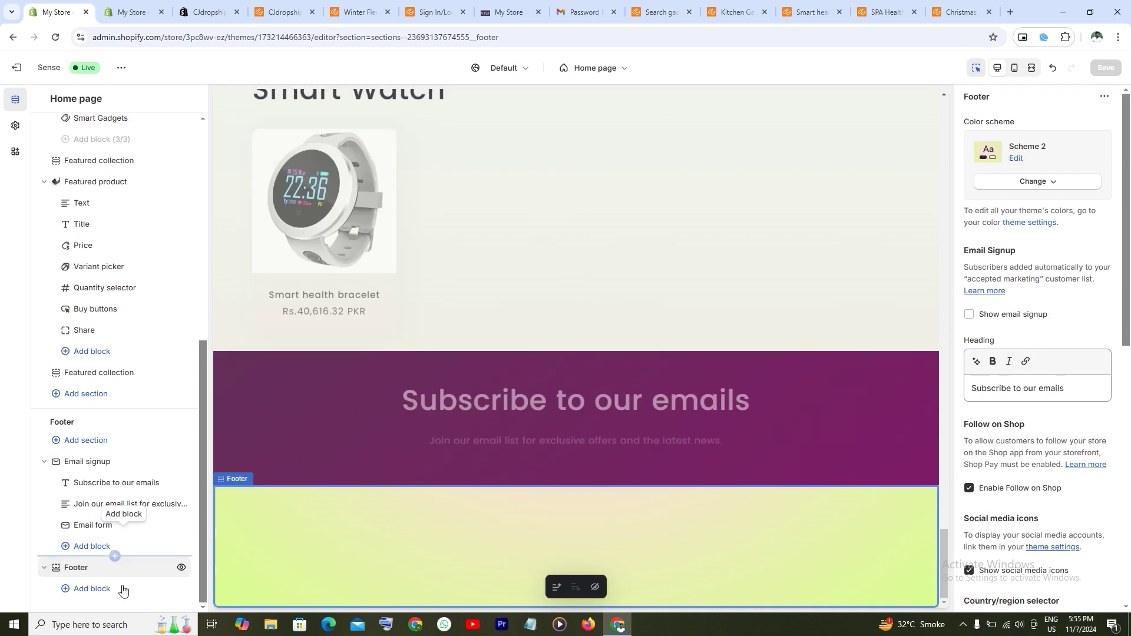
pyautogui.click(91, 589)
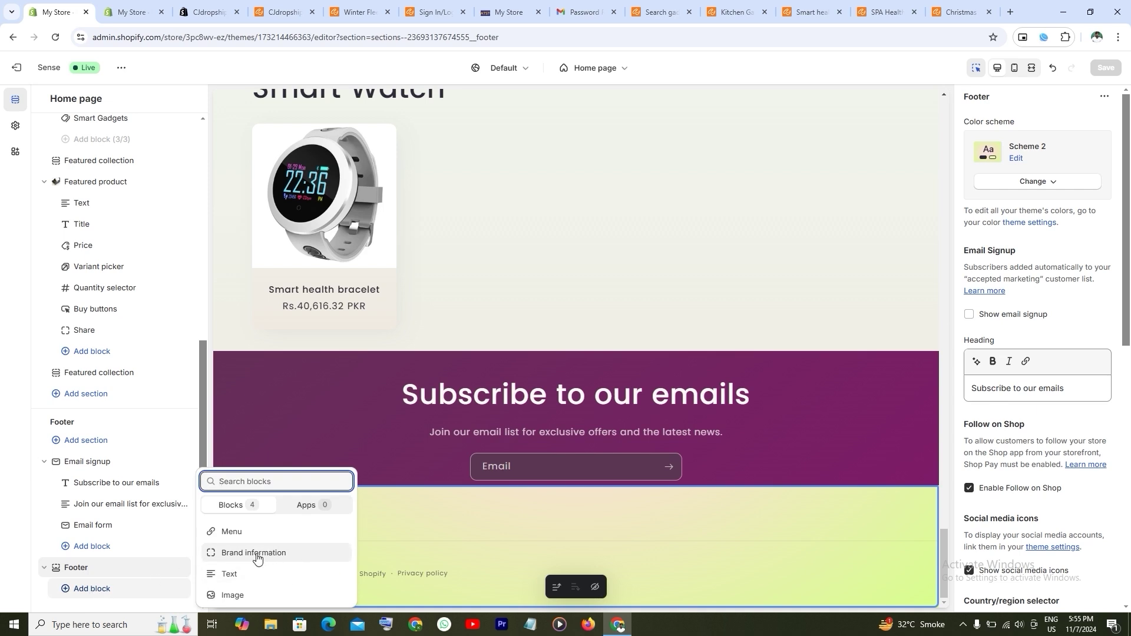
pyautogui.click(230, 579)
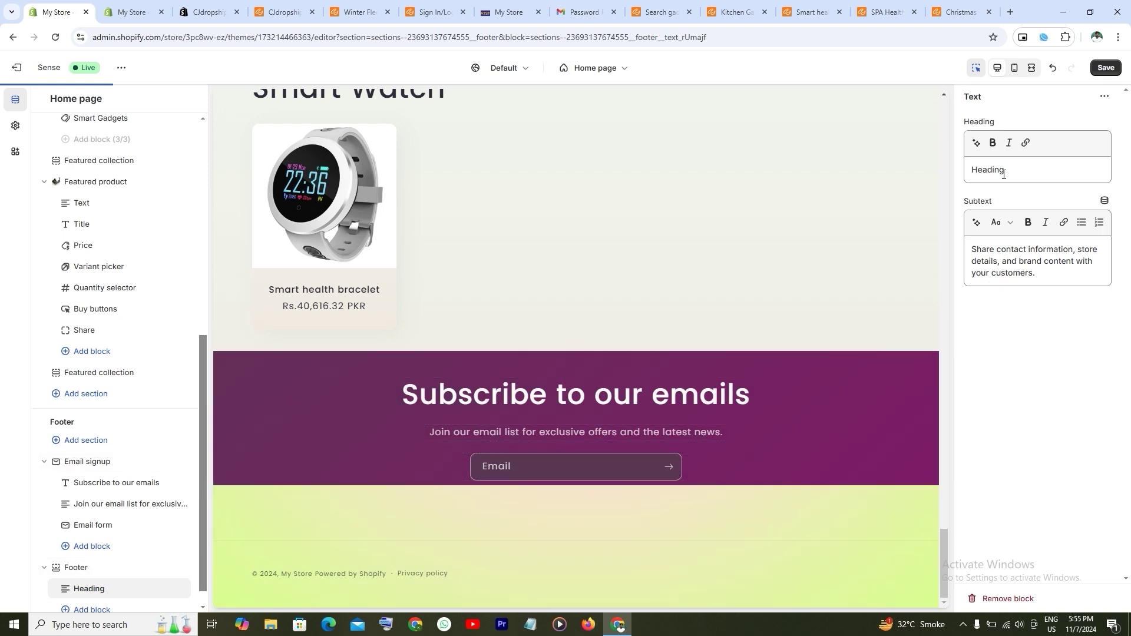
pyautogui.moveTo(1015, 169); pyautogui.dragTo(981, 169)
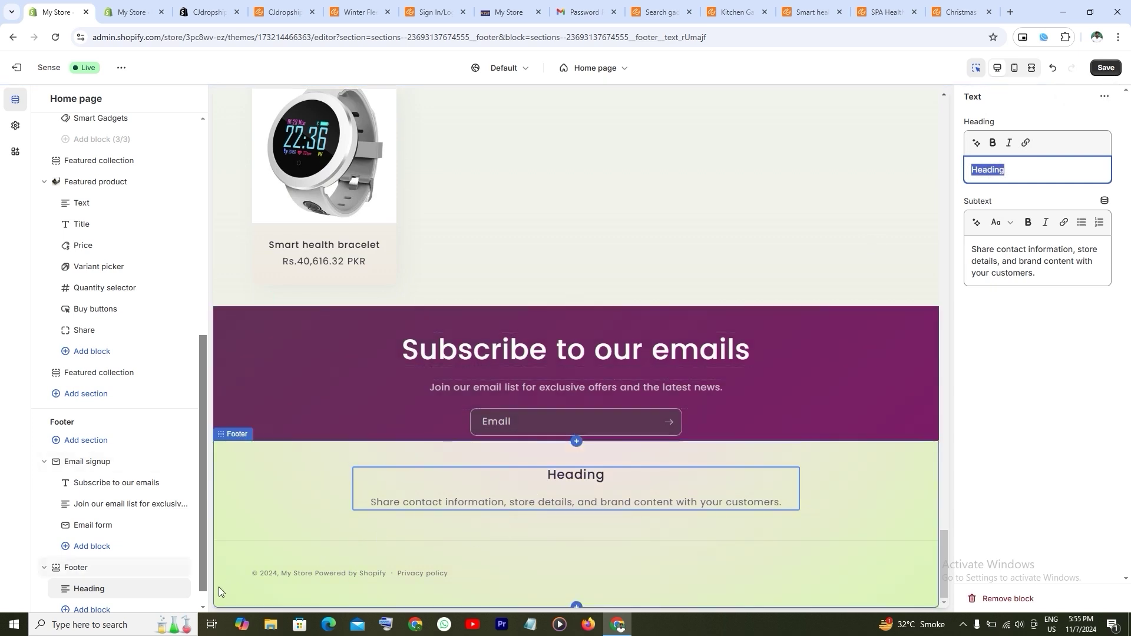
# Add a Menu block with the Footer menu to the Footer section and save the theme
pyautogui.click(93, 610)
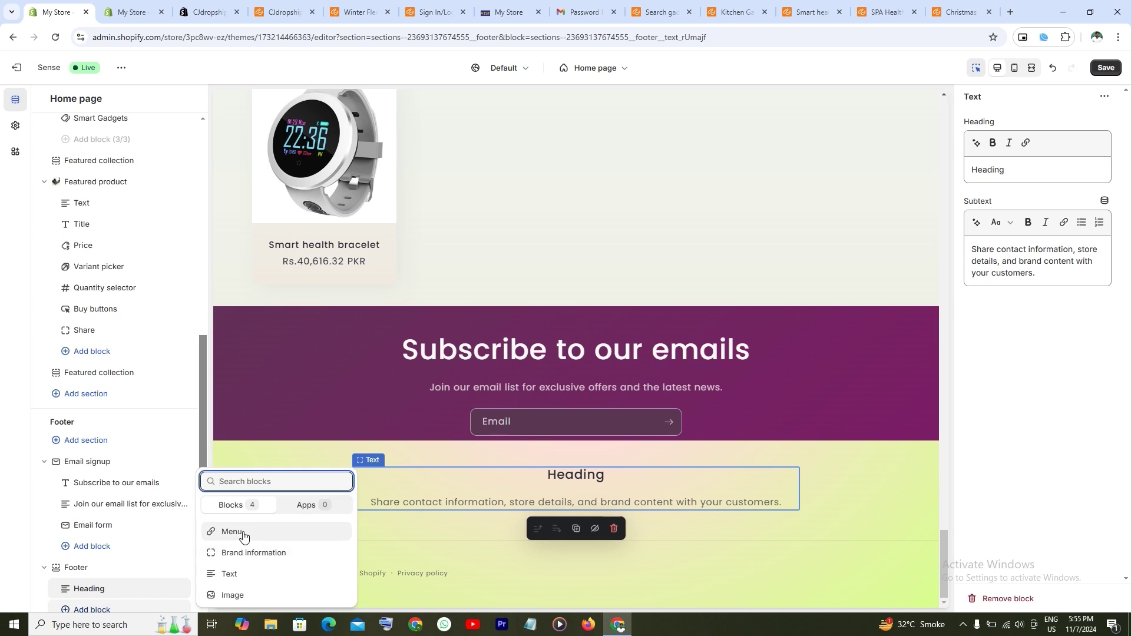
pyautogui.press('Return')
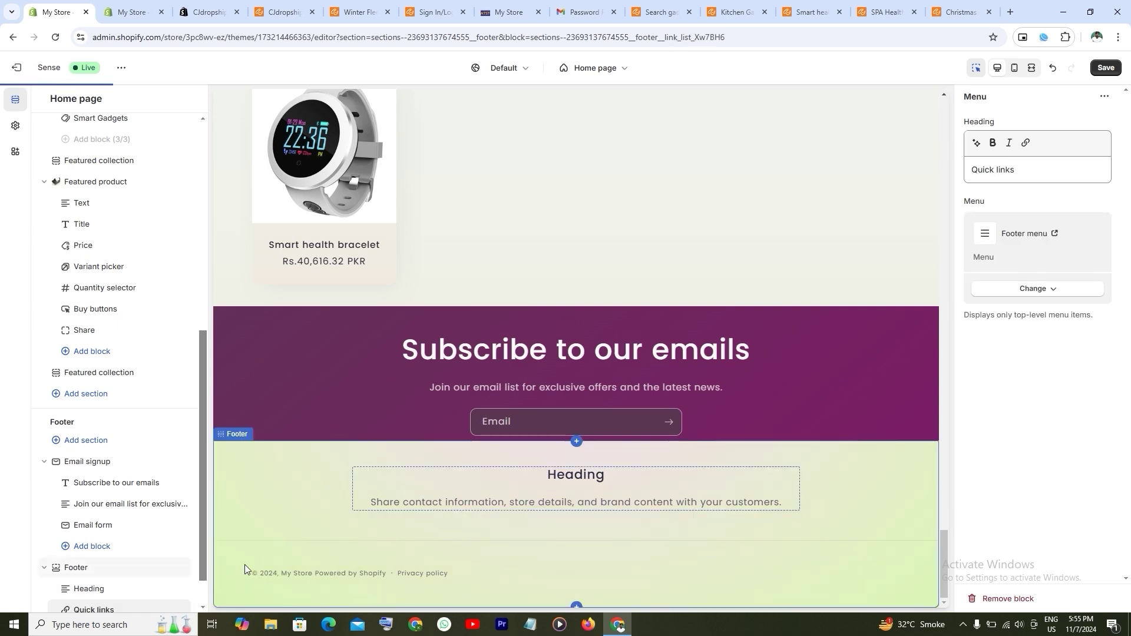
pyautogui.scroll(-1, 141, 576)
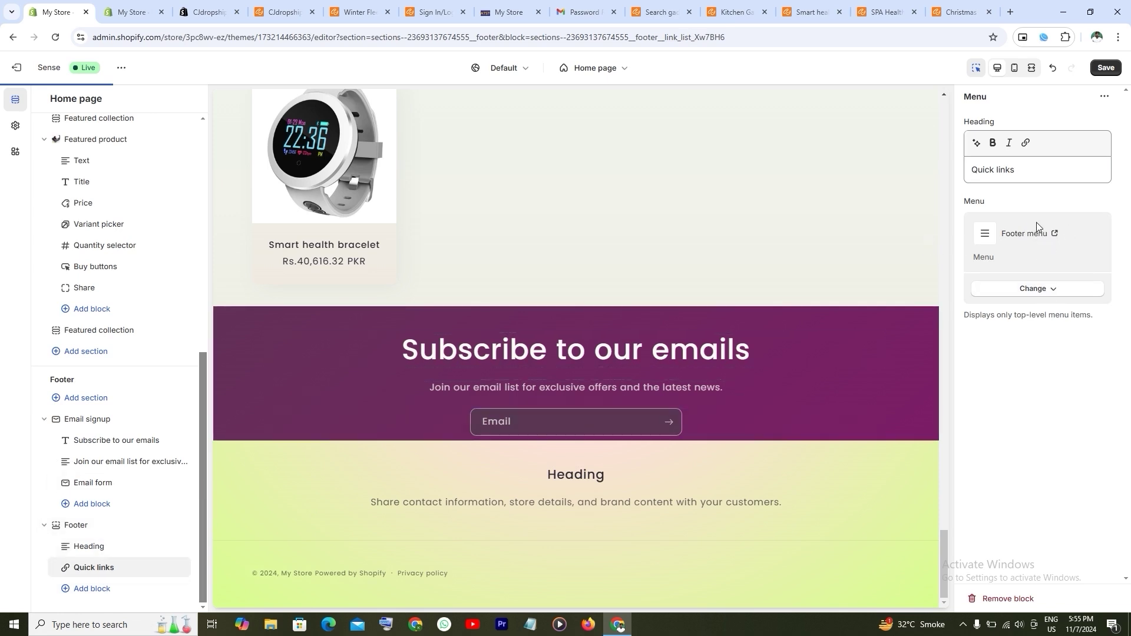
pyautogui.click(1105, 67)
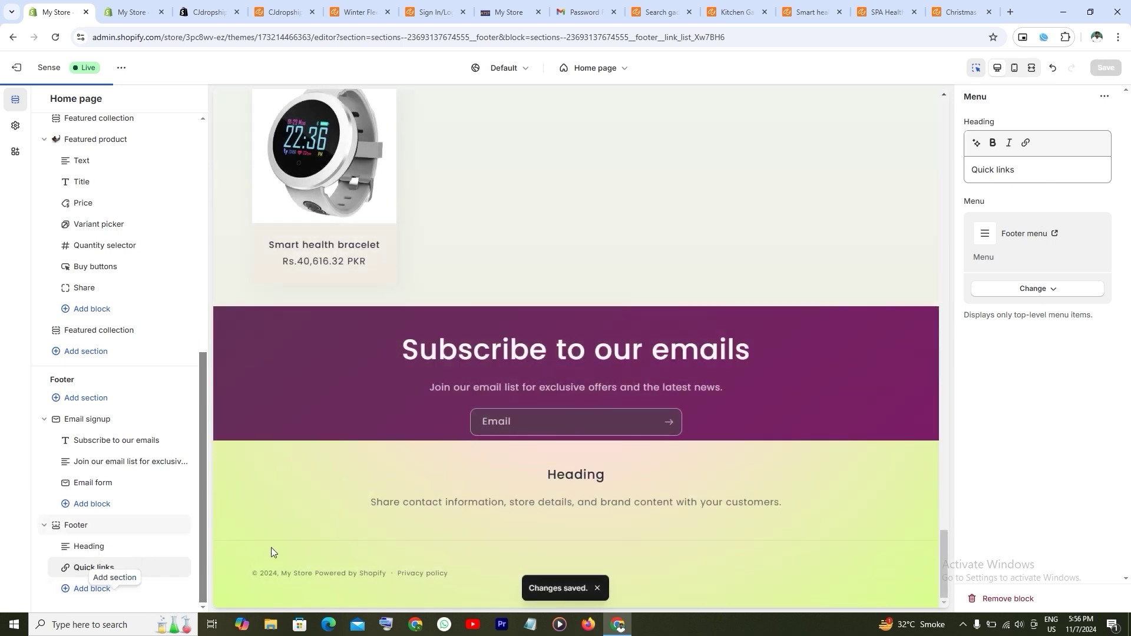
# Add a Brand information block and a second Text block to the Footer section
pyautogui.click(97, 589)
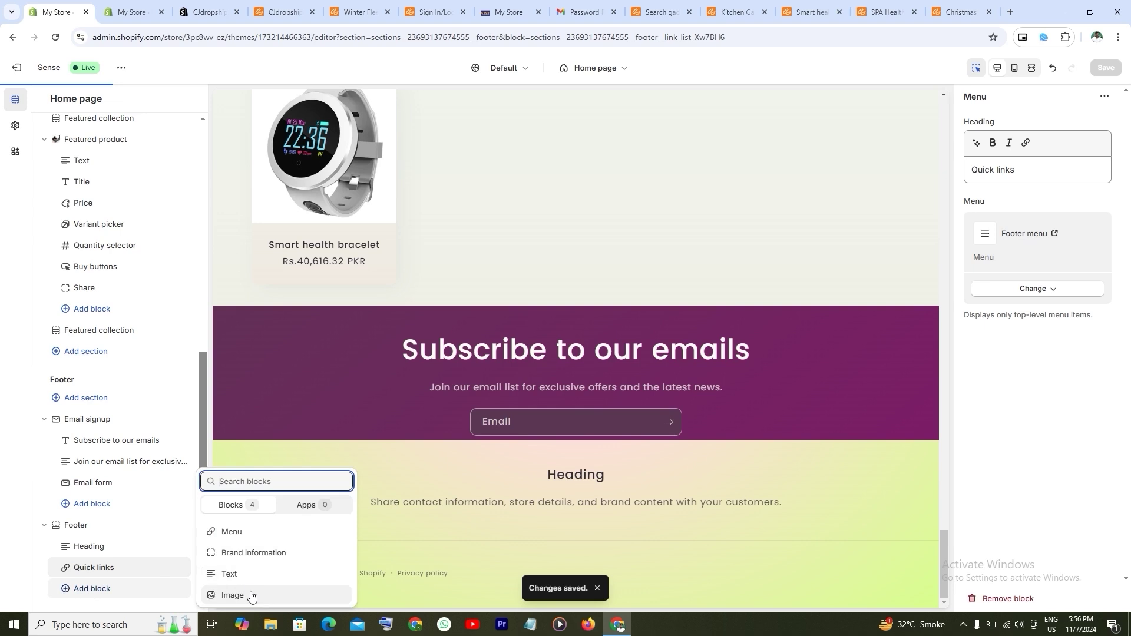
pyautogui.click(246, 557)
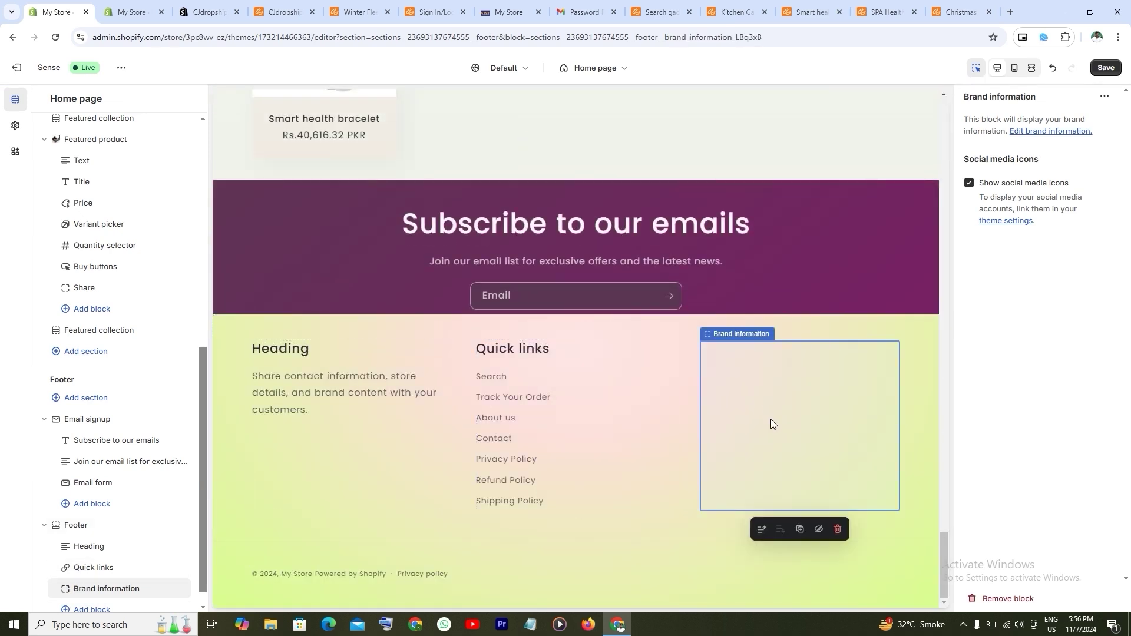
pyautogui.click(91, 610)
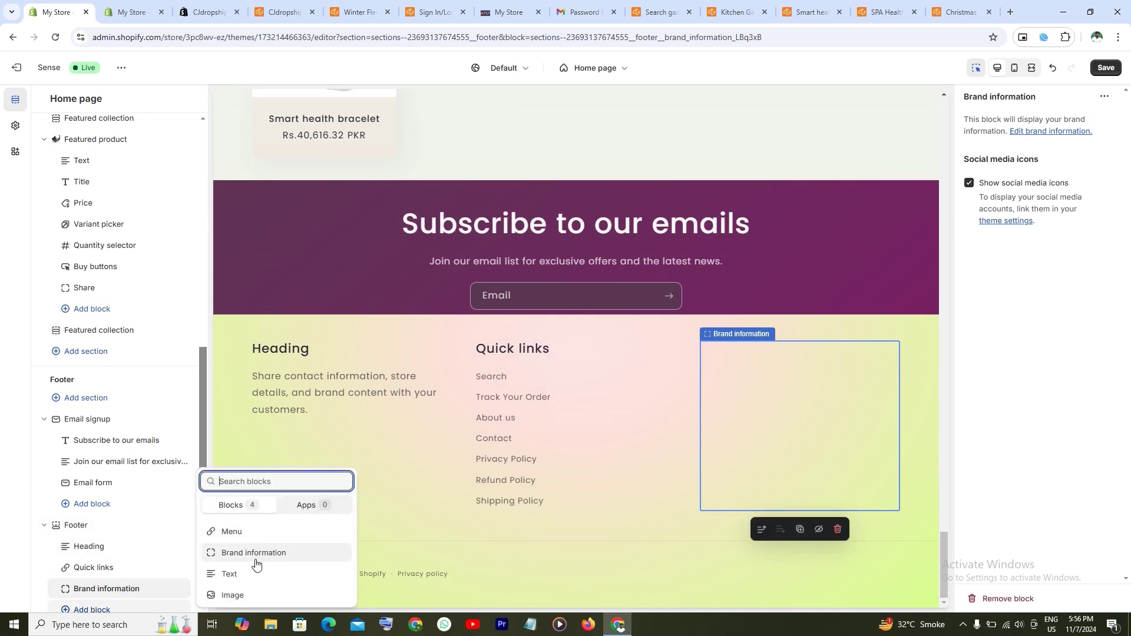
pyautogui.click(230, 574)
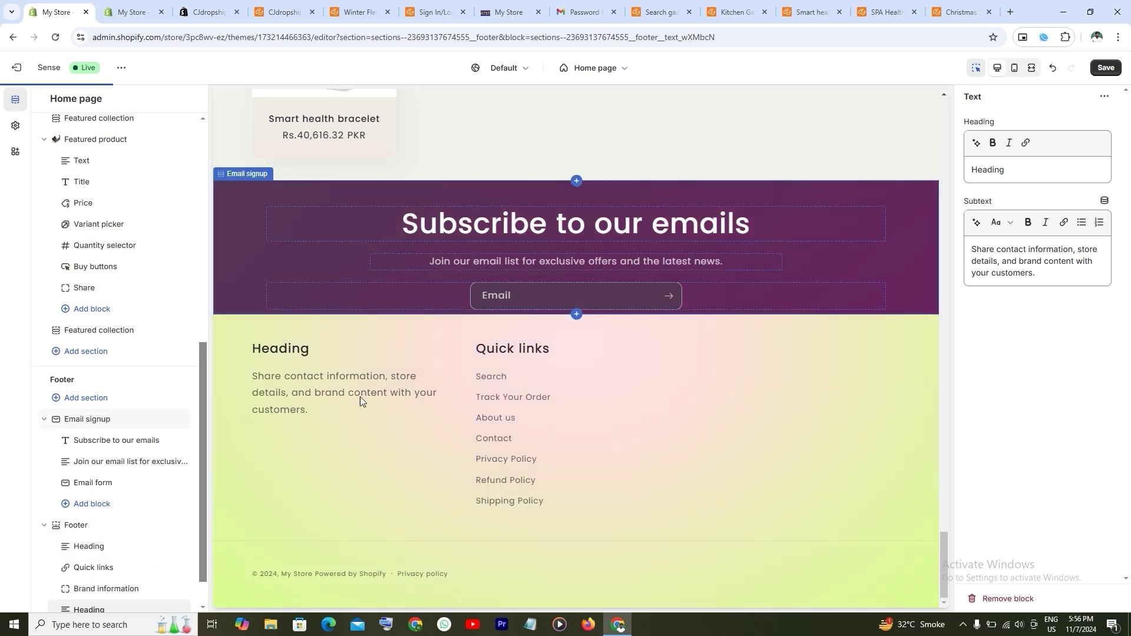
# Set the Footer section's color scheme to Scheme 5 and save the theme
pyautogui.click(83, 530)
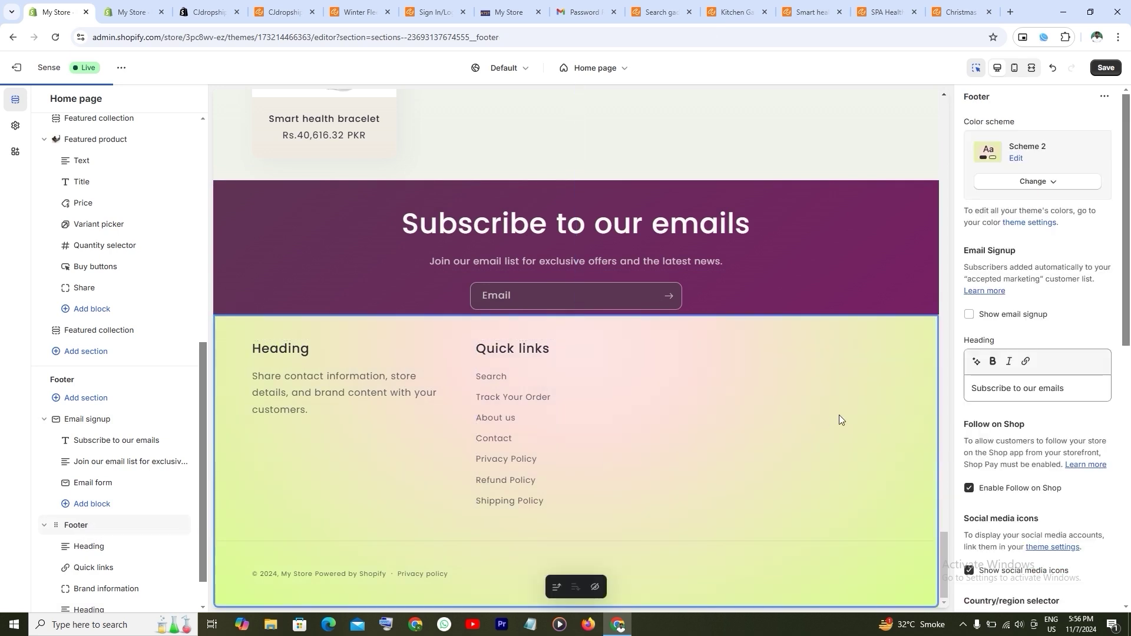
pyautogui.click(1055, 182)
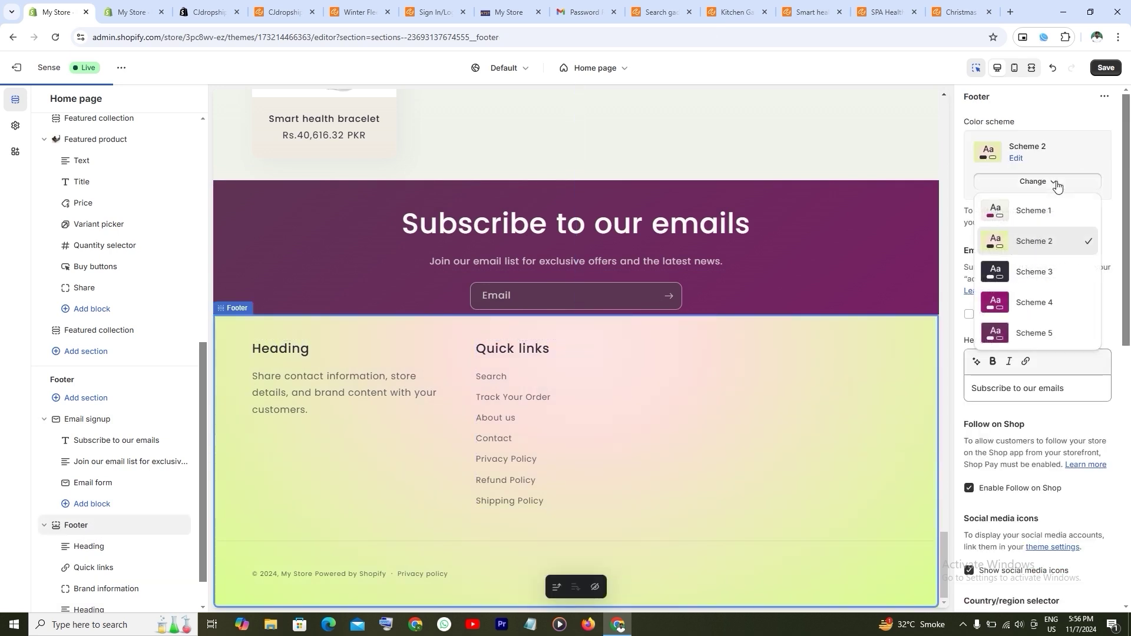
pyautogui.click(1031, 331)
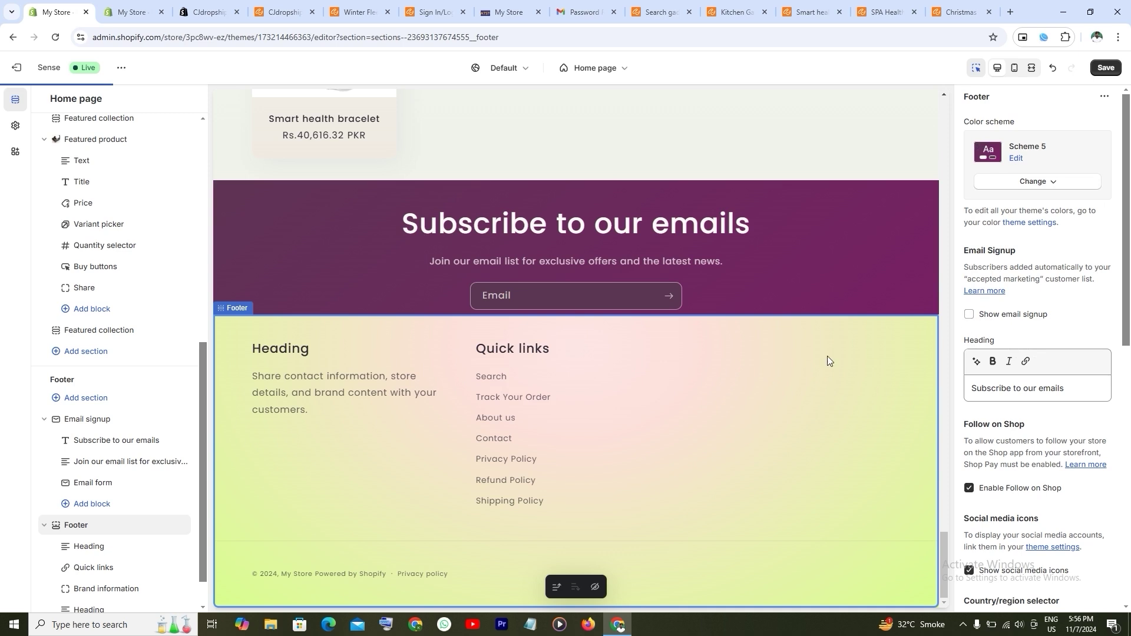
pyautogui.click(1108, 67)
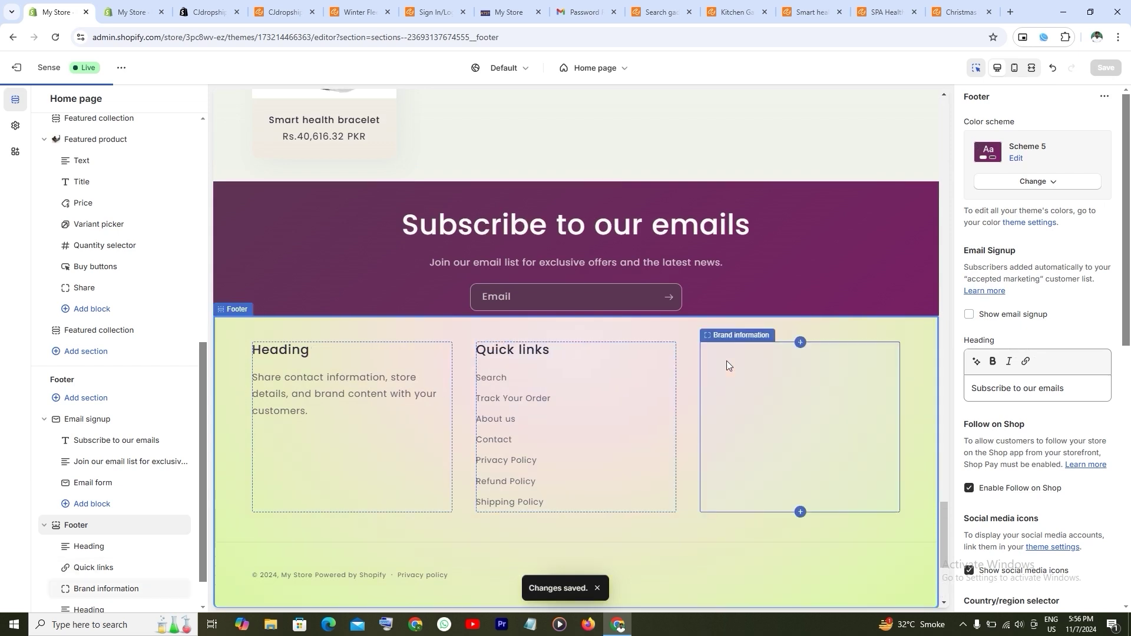
pyautogui.scroll(10, 726, 361)
pyautogui.scroll(10, 728, 362)
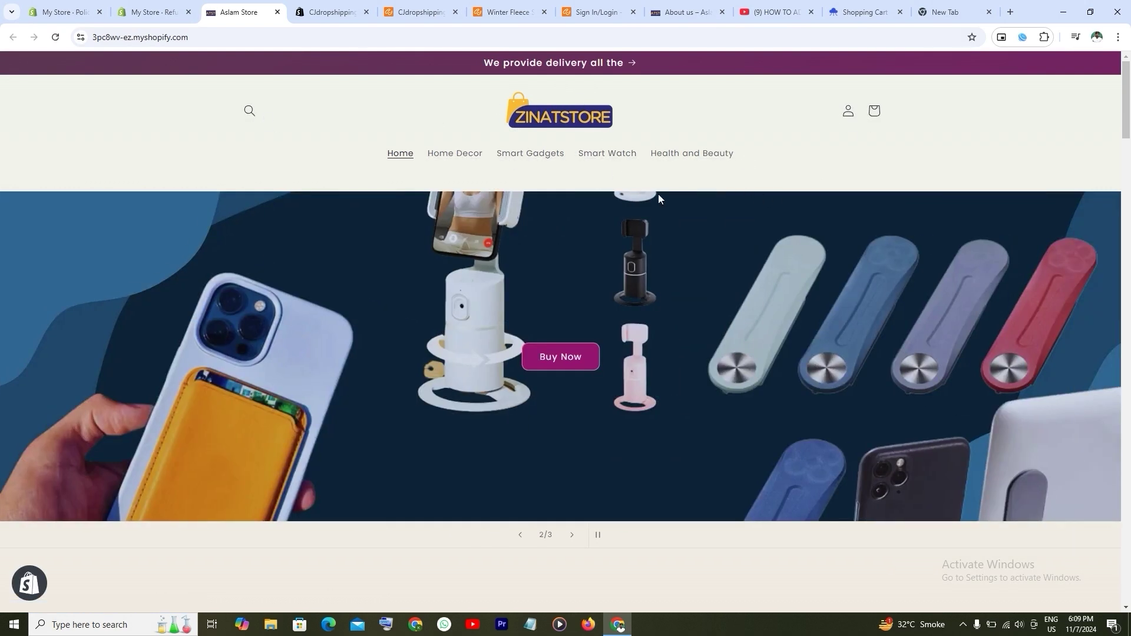
# Review the published storefront's home page from the slideshow through the product sections to the footer, enlarging the page zoom to 110% partway
pyautogui.scroll(-6, 642, 307)
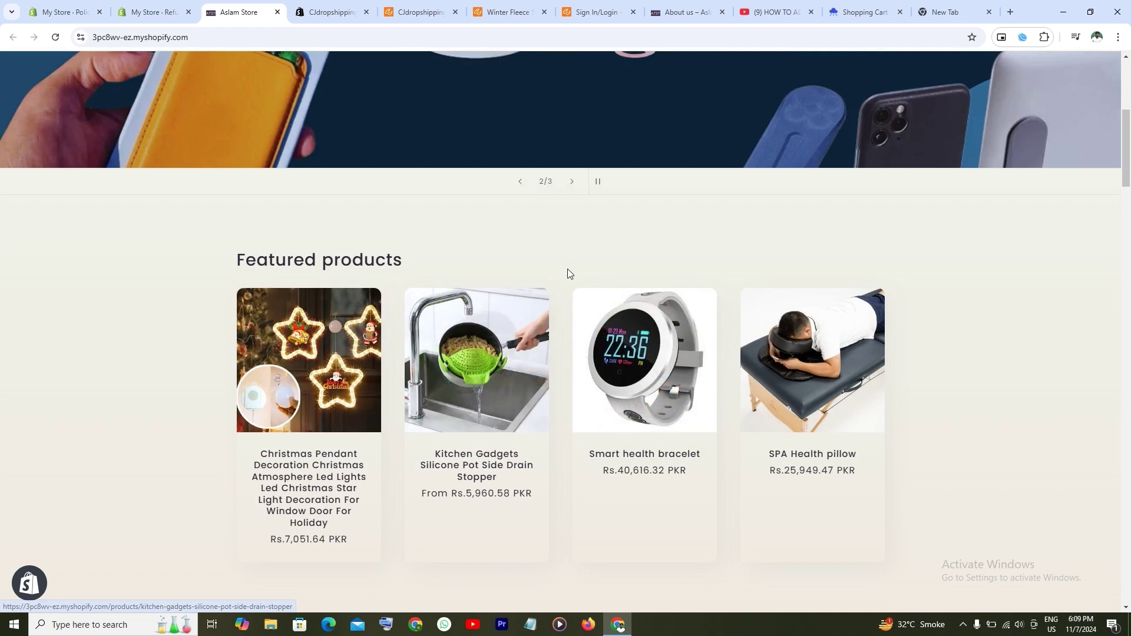
pyautogui.scroll(-10, 567, 268)
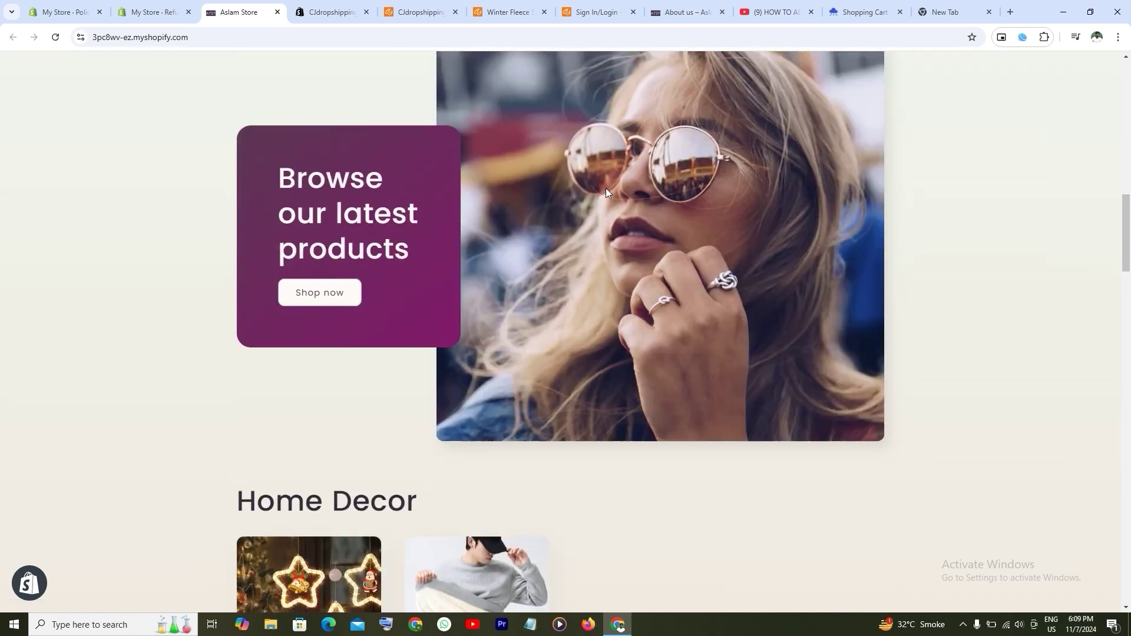
pyautogui.scroll(-10, 606, 189)
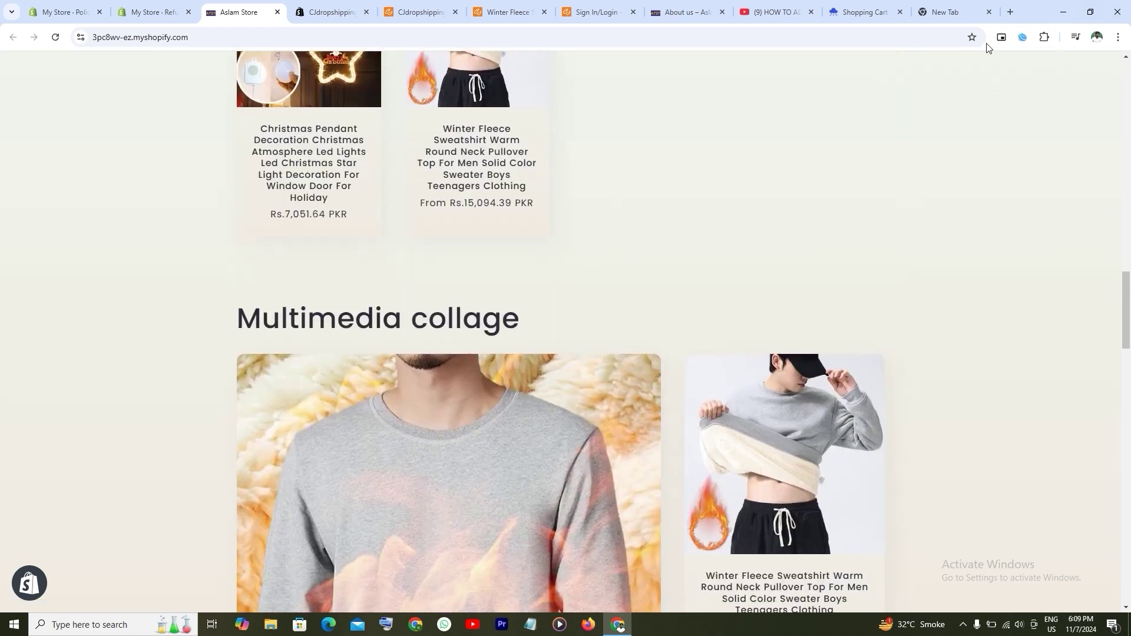
pyautogui.click(1119, 37)
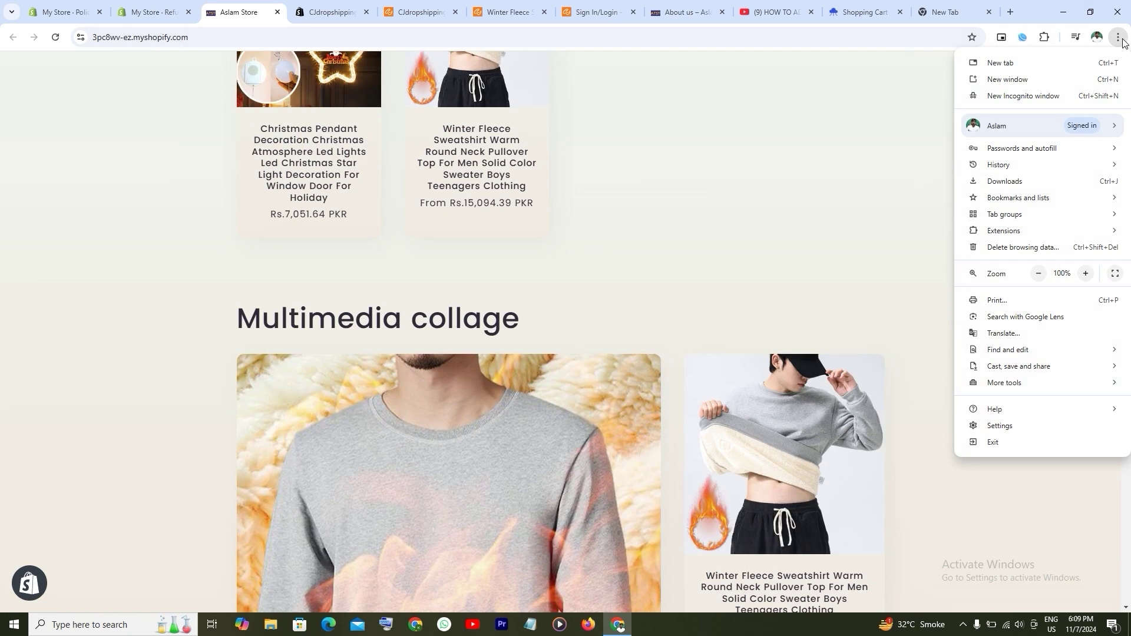
pyautogui.click(1085, 275)
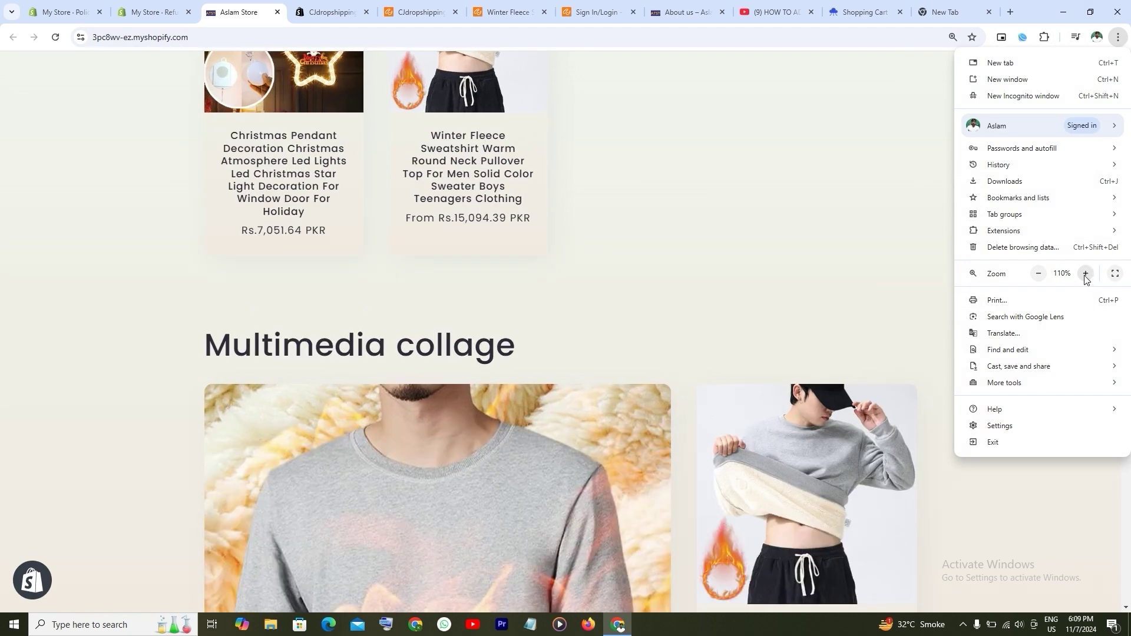
pyautogui.click(809, 248)
pyautogui.scroll(-5, 808, 248)
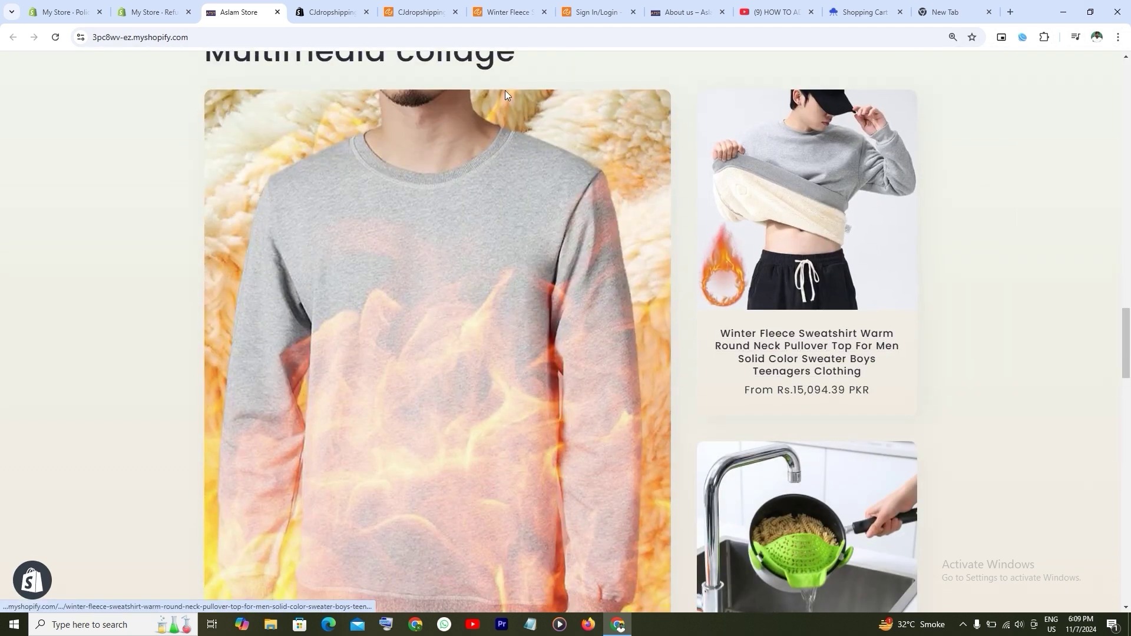
pyautogui.scroll(-12, 648, 158)
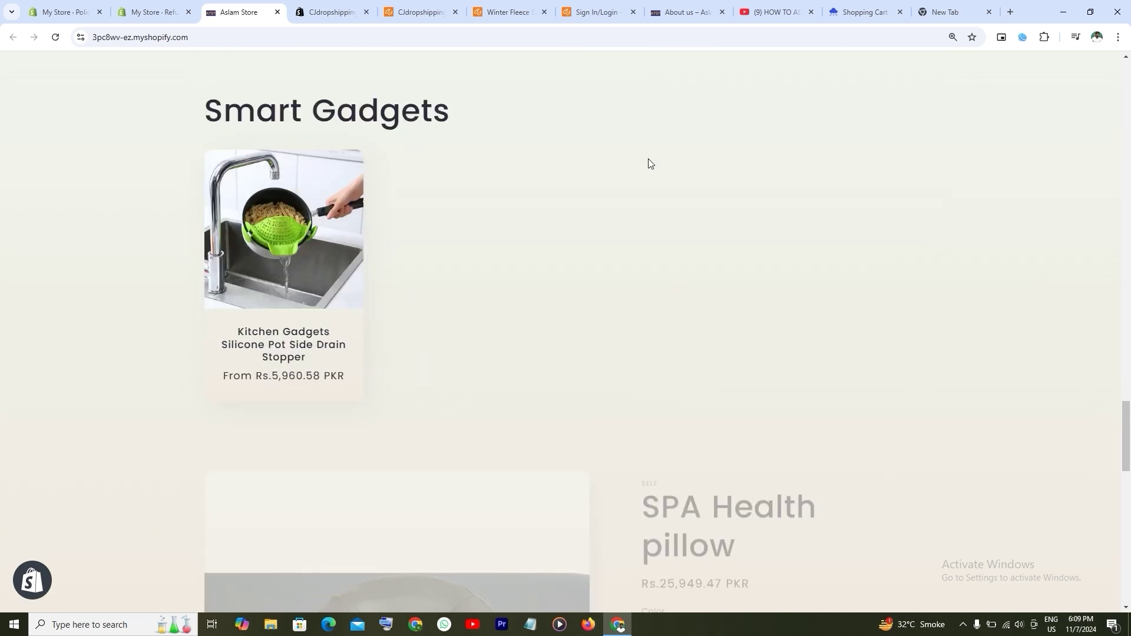
pyautogui.scroll(-11, 544, 135)
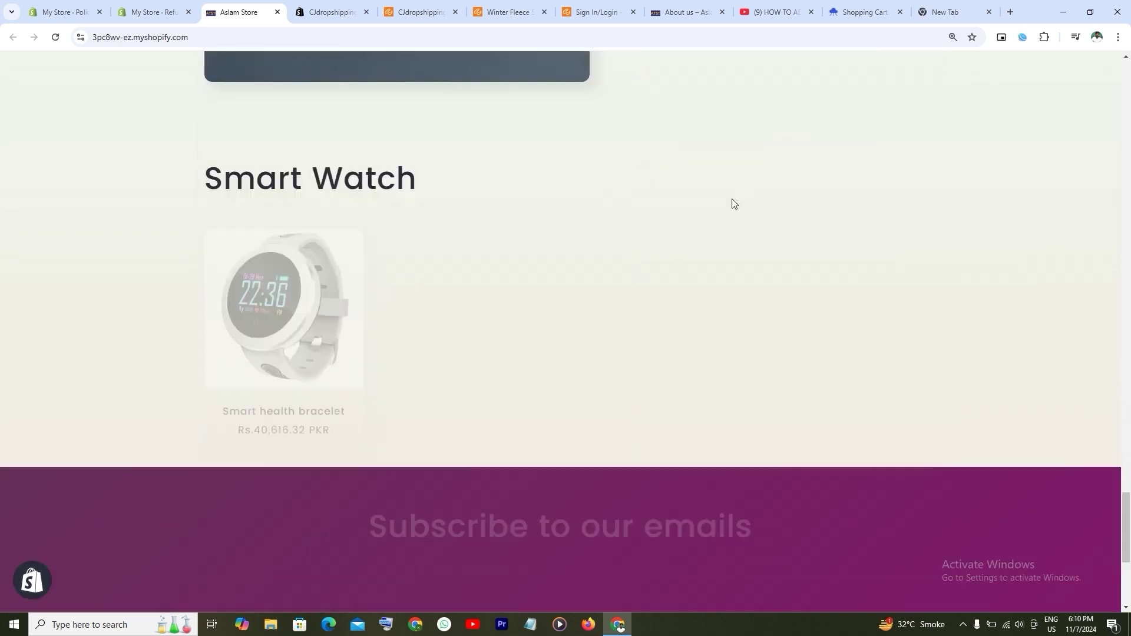
pyautogui.scroll(-5, 411, 184)
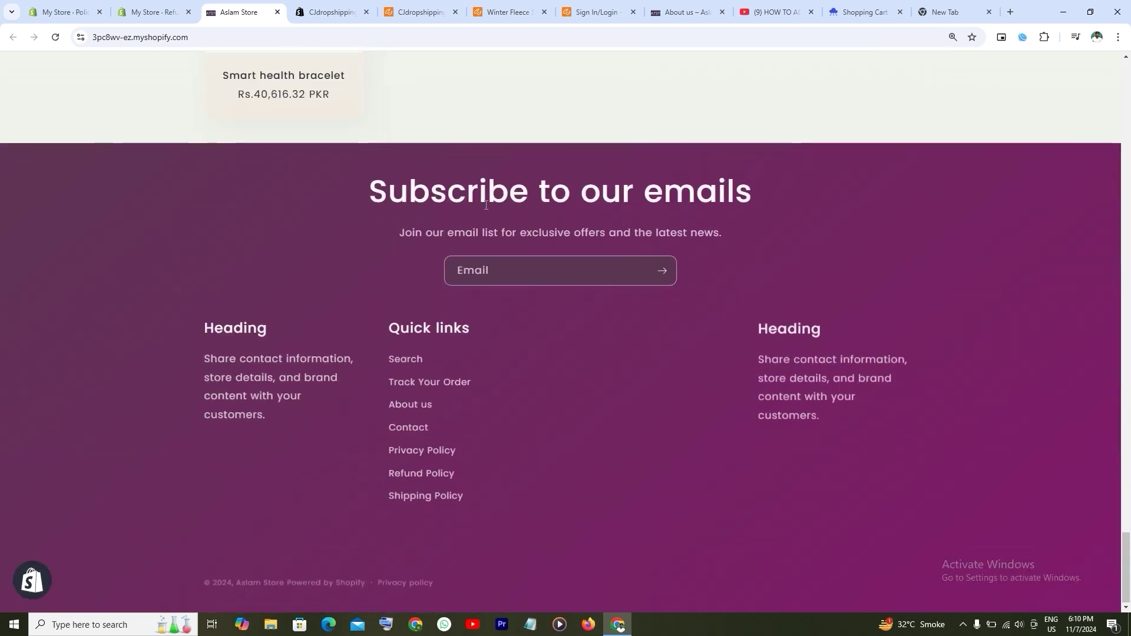